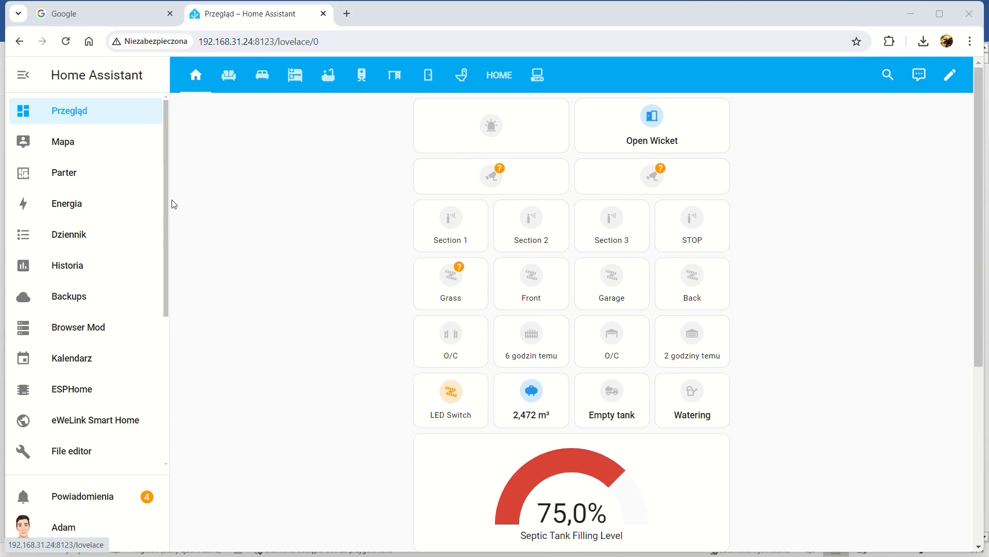
Open configuration.yaml in Home Assistant's File editor
scroll(78, 309, down, 3)
click(77, 322)
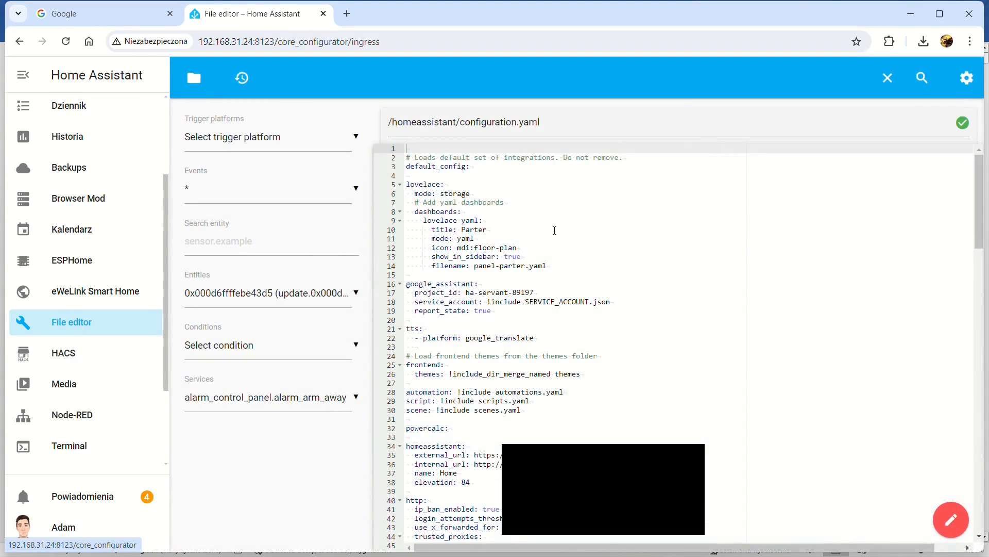
click(546, 229)
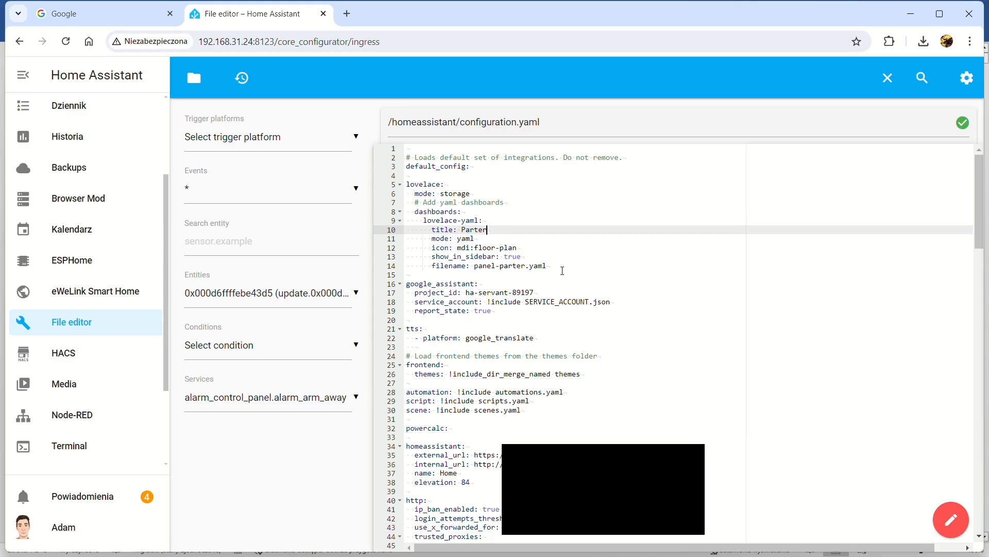
Examine the lovelace dashboards section of configuration.yaml, including the lovelace-yaml entry's title, icon and filename
mouse_move(562, 266)
mouse_down()
mouse_move(403, 230)
mouse_move(406, 176)
mouse_move(553, 268)
mouse_up()
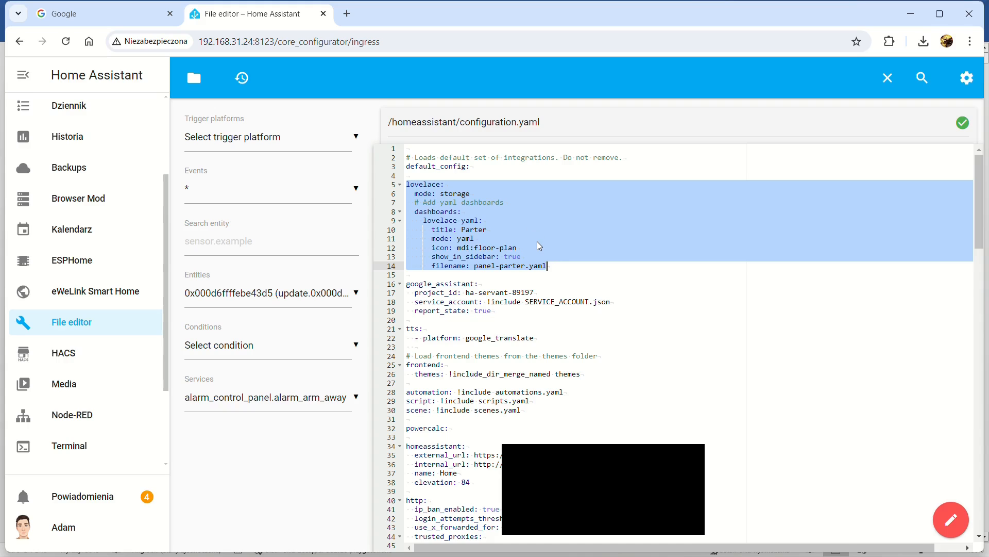
click(521, 239)
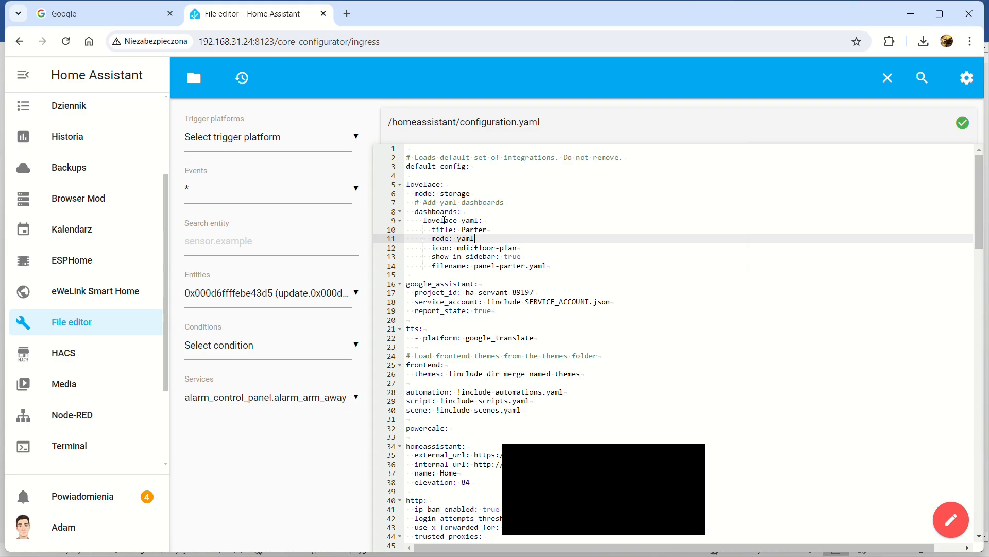
drag(462, 230, 494, 232)
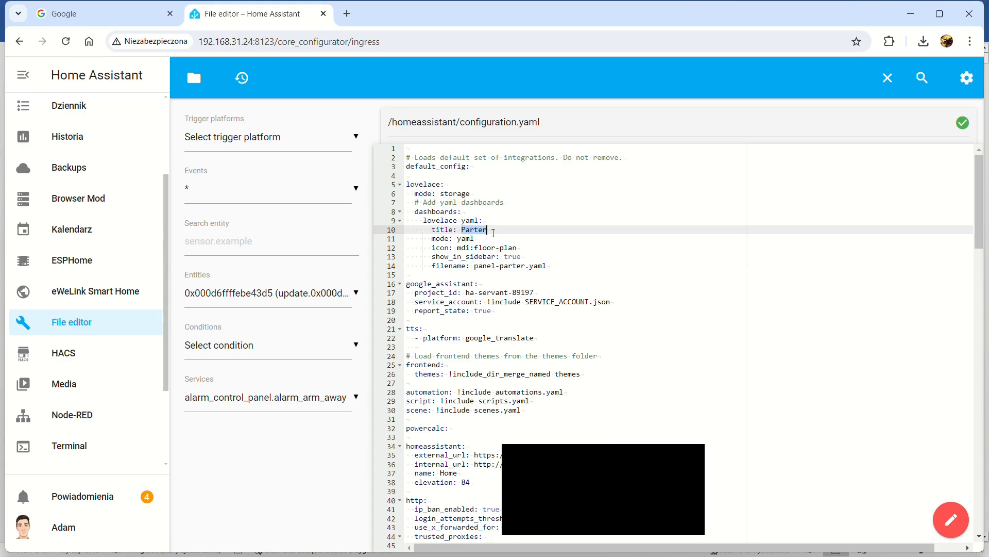
drag(432, 248, 526, 248)
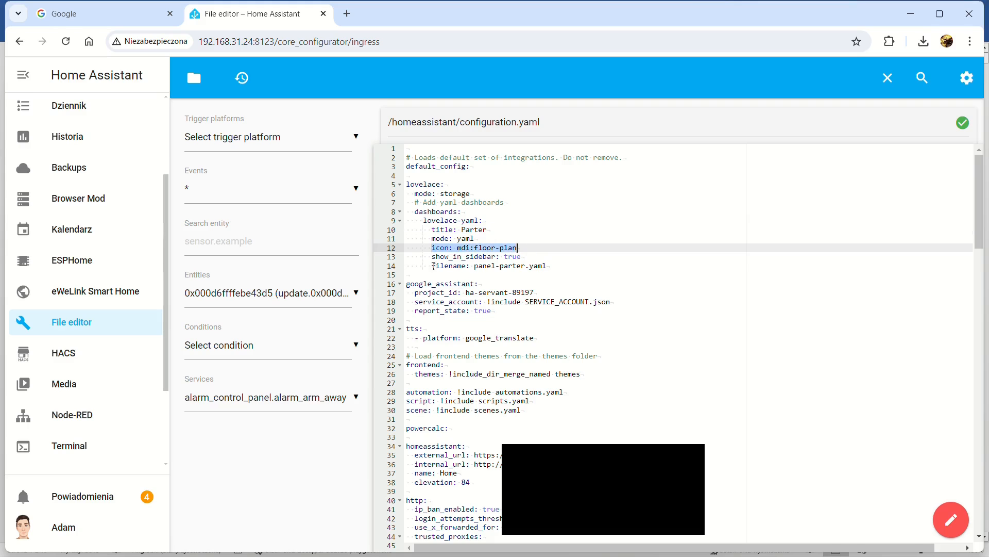
drag(433, 266, 475, 266)
click(556, 263)
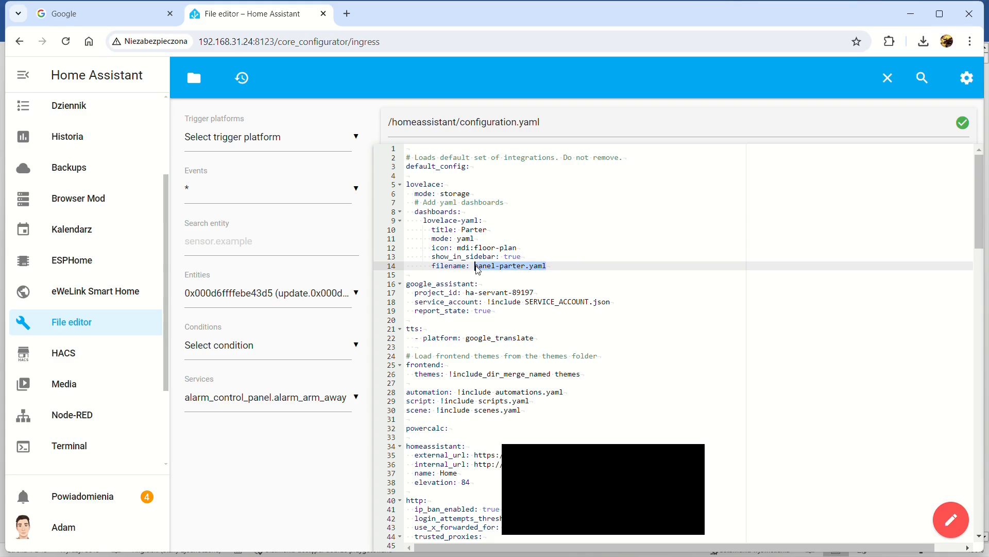
click(498, 267)
drag(553, 270, 475, 267)
click(552, 266)
Duplicate the lovelace-yaml dashboard entry directly below itself, with key lovelace-yaml2, title Parter2 and filename panel-parter2.yaml
drag(550, 268, 400, 224)
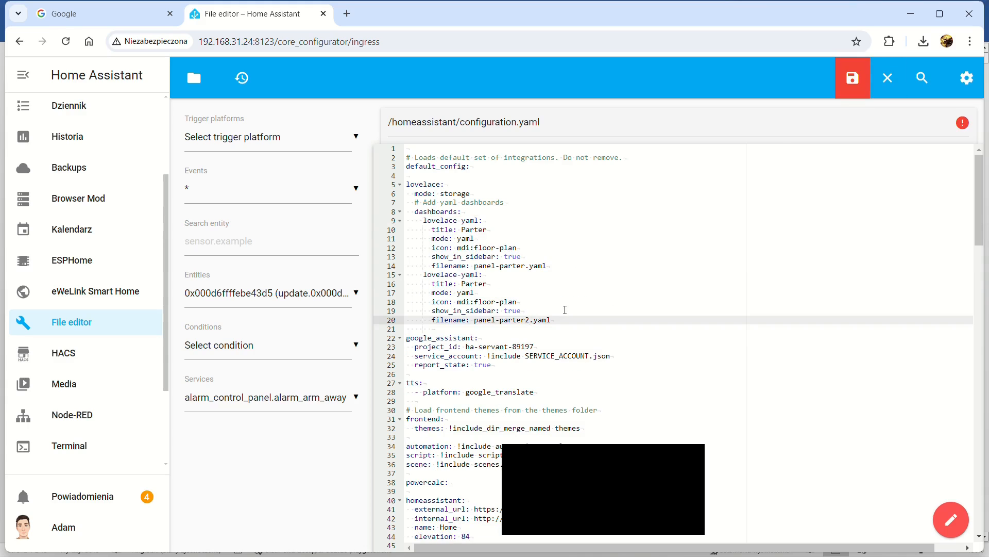
key(BackSpace)
key(ctrl+z)
key(ctrl+z)
key(ctrl+z)
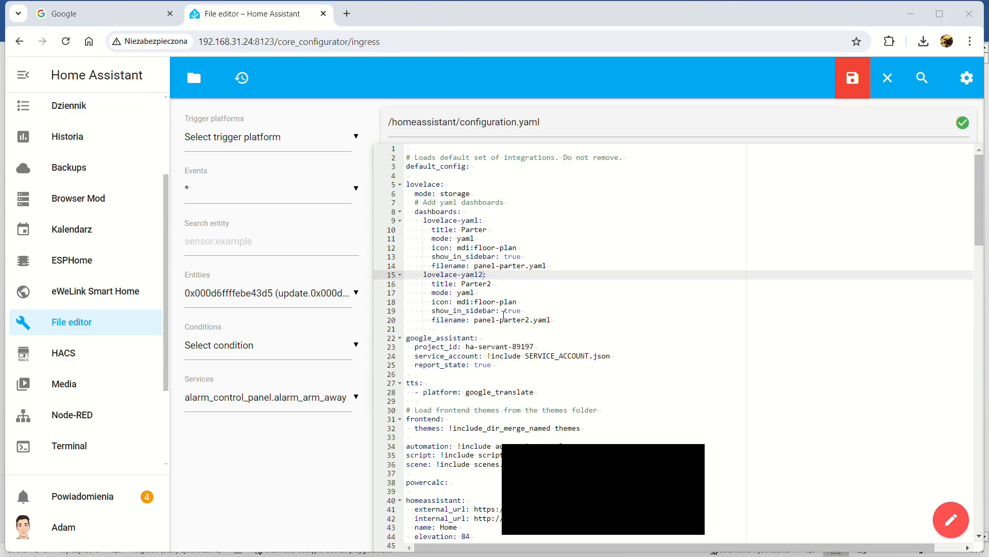
Check the key and title of the new dashboard entry and save configuration.yaml
drag(427, 275, 488, 275)
click(487, 274)
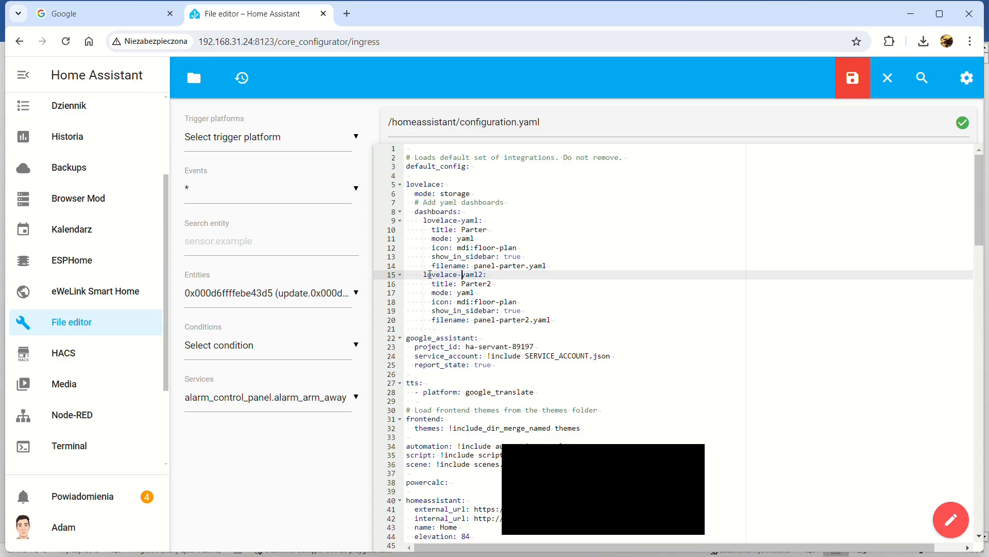
click(495, 285)
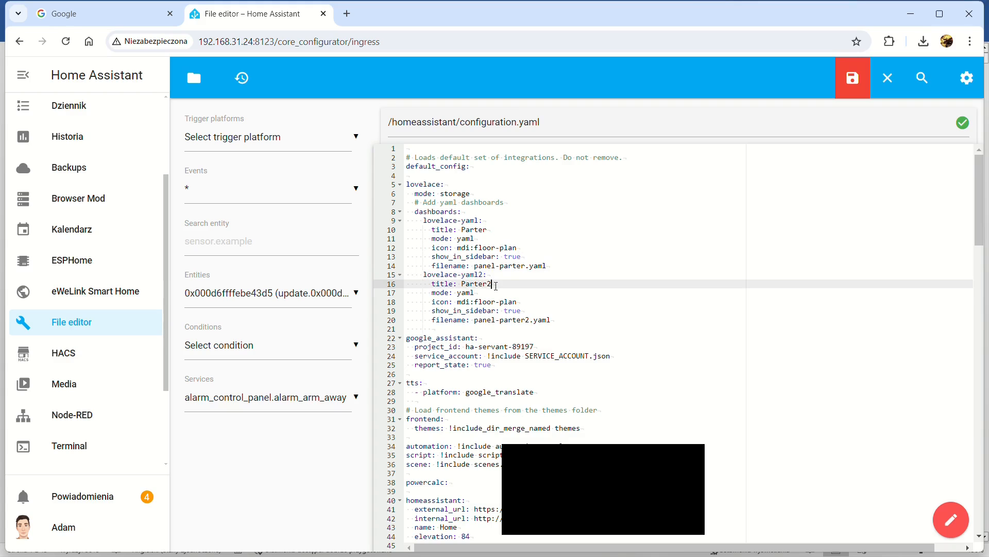
click(850, 81)
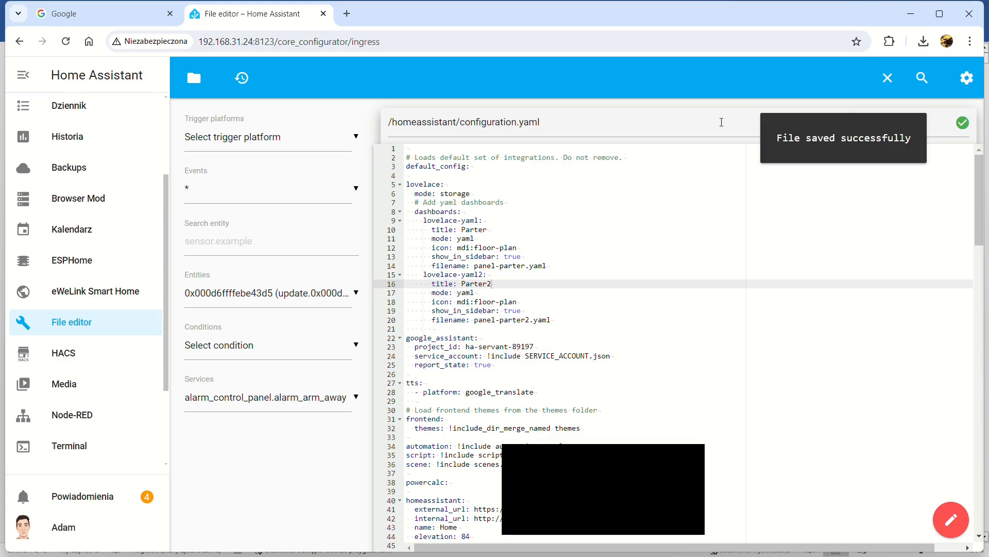
Open the information page of the installed Samba share add-on from the settings and review it
click(74, 448)
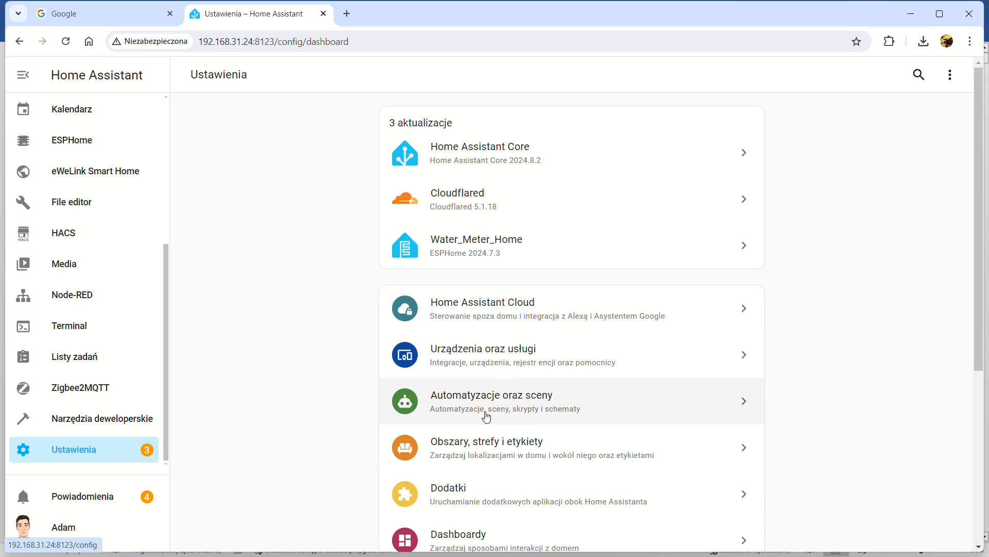
click(470, 508)
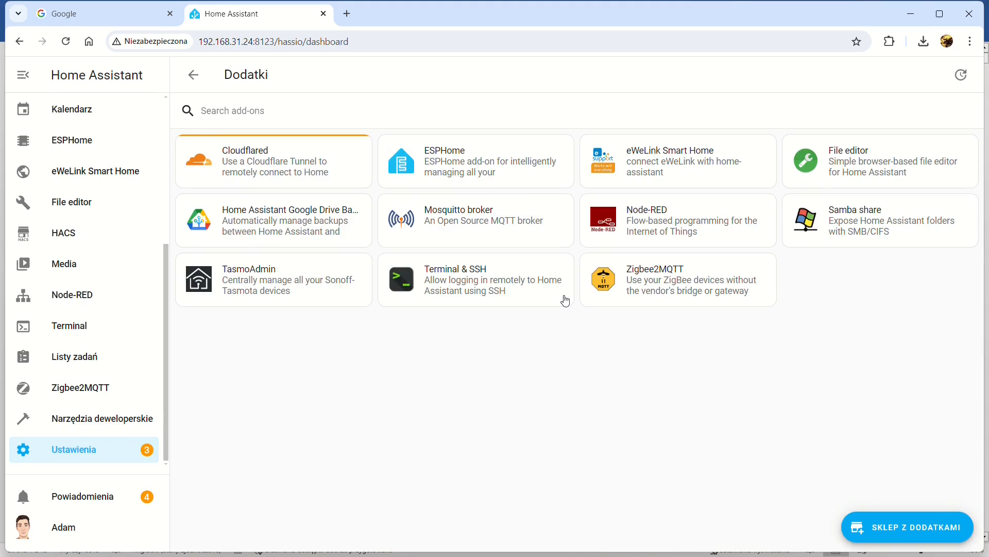
click(856, 229)
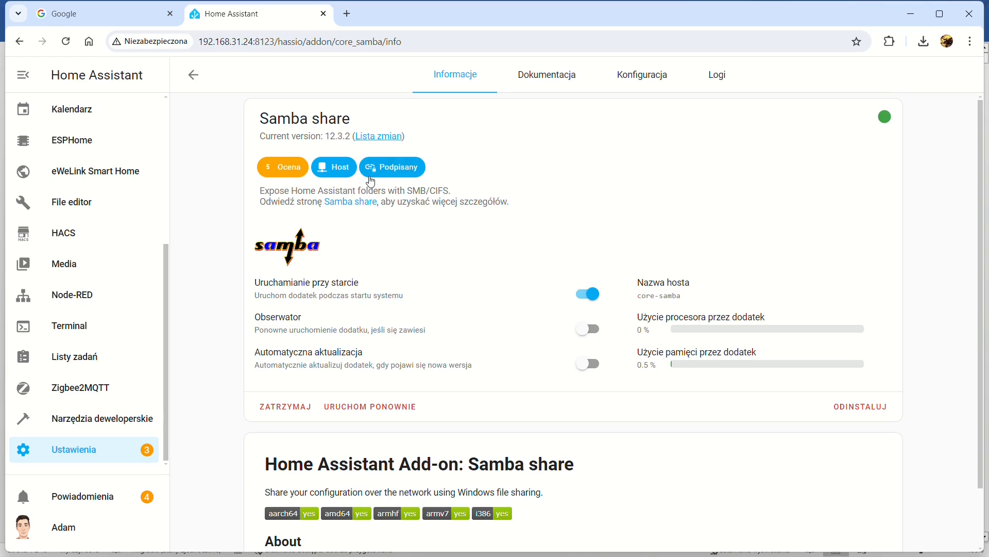
scroll(444, 251, down, 1)
scroll(530, 218, up, 1)
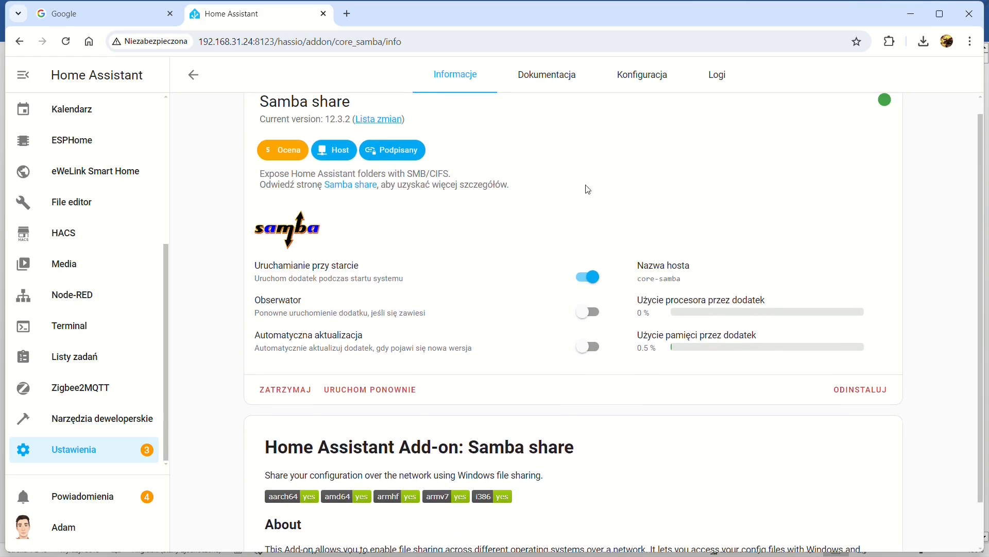
Switch to File Explorer and open the config folder on the network location \\192.168.31.24
key(super+e)
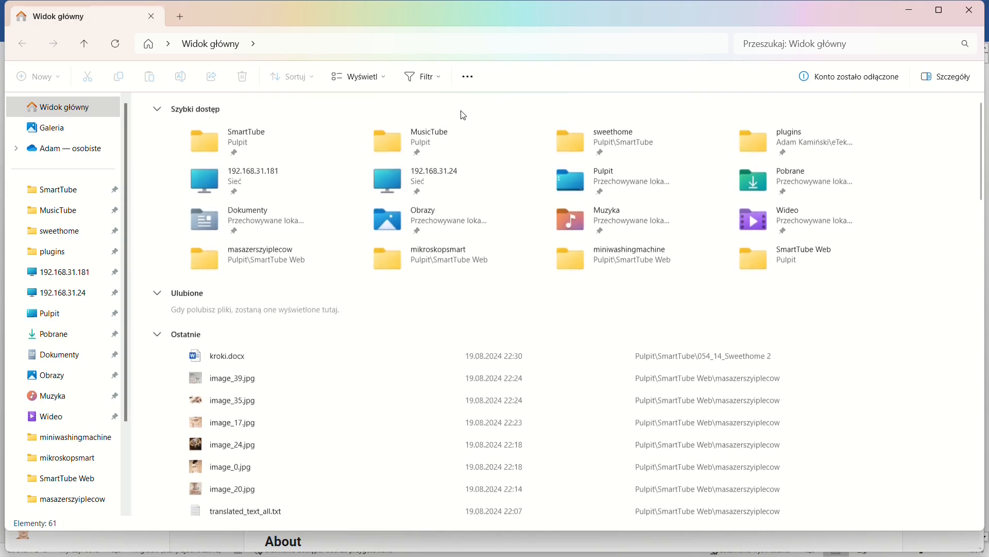
click(65, 301)
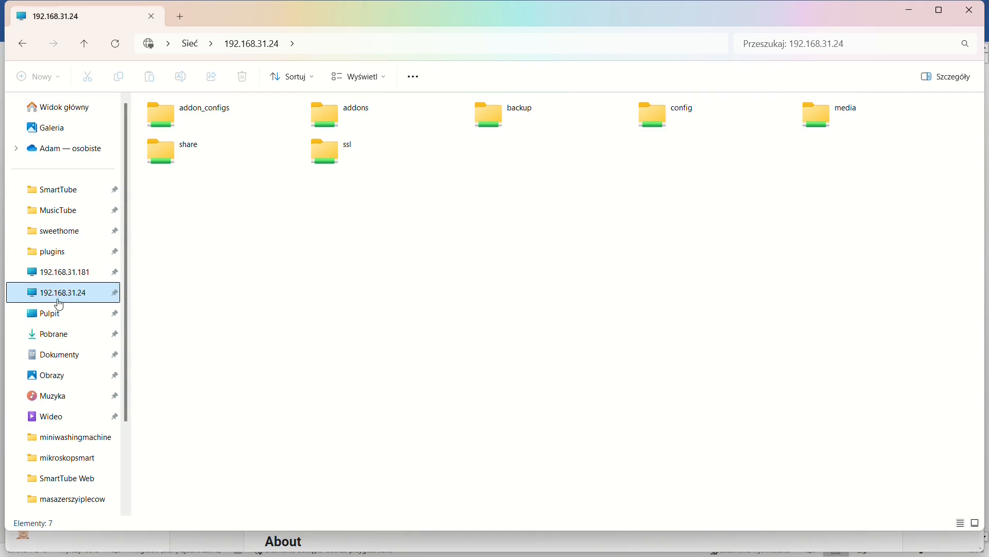
click(317, 45)
click(243, 39)
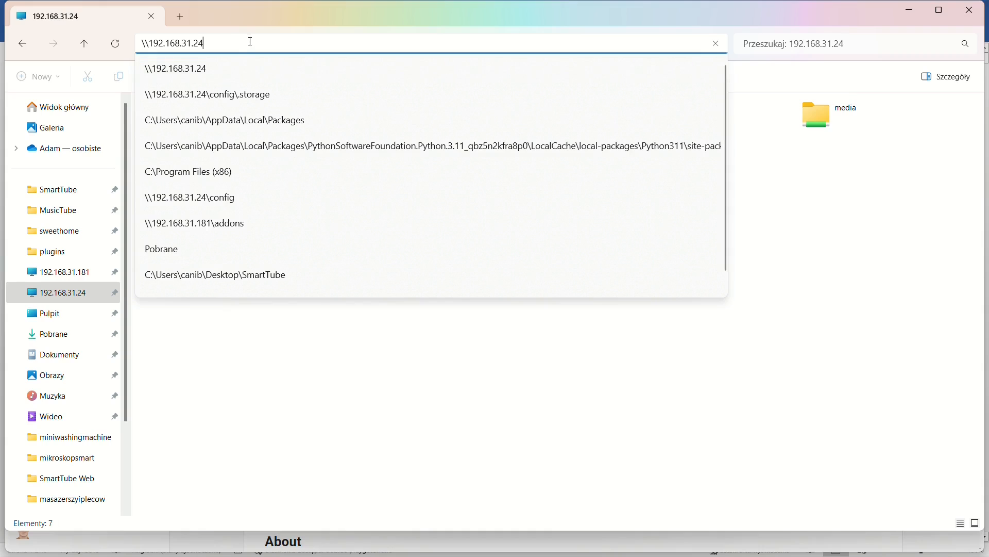
click(432, 404)
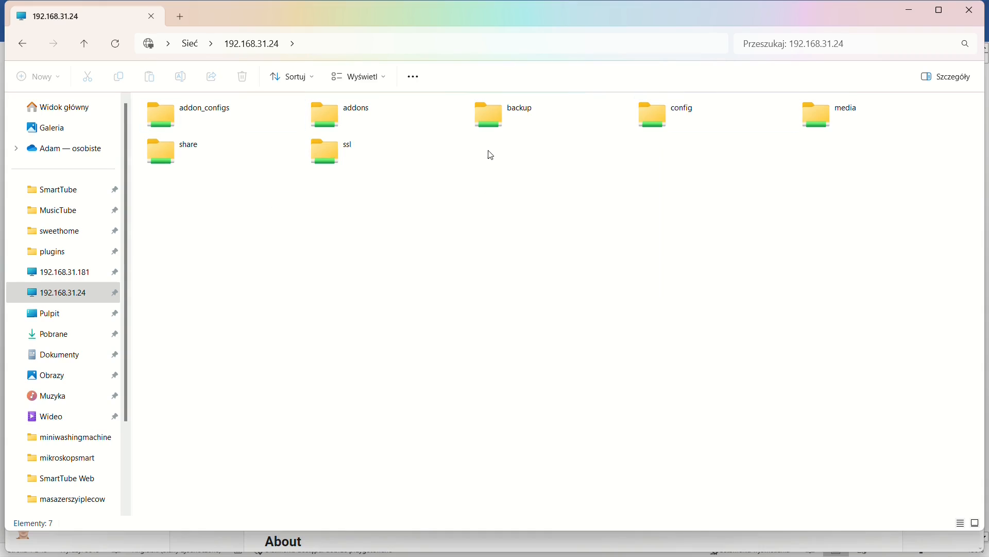
double_click(658, 112)
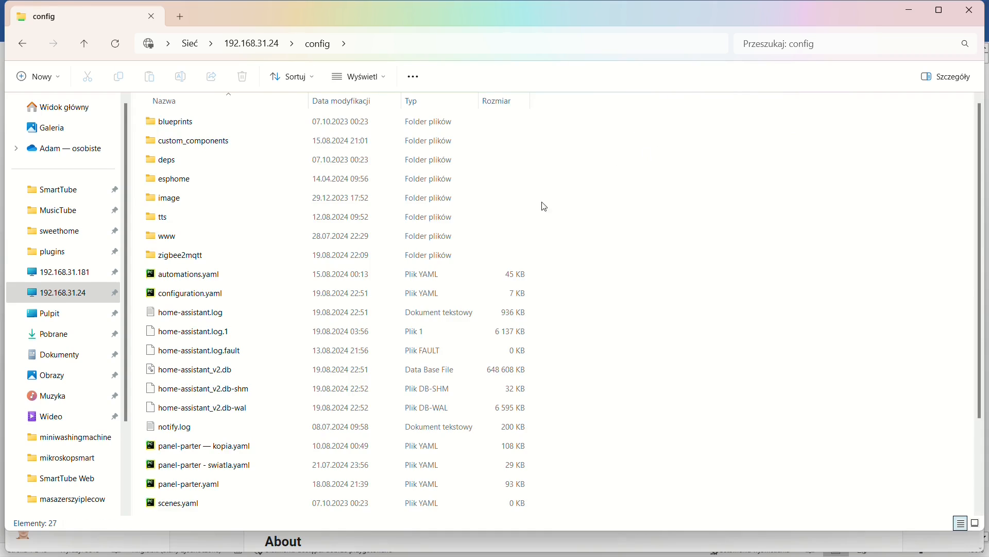
Duplicate panel-parter.yaml within the config folder and rename the copy panel-parter2.yaml
scroll(316, 371, down, 1)
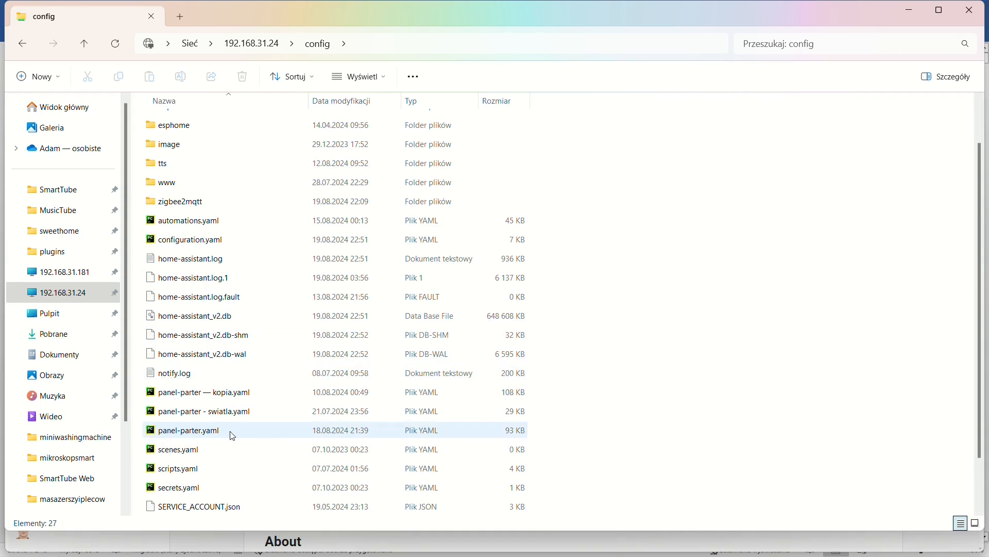
click(198, 431)
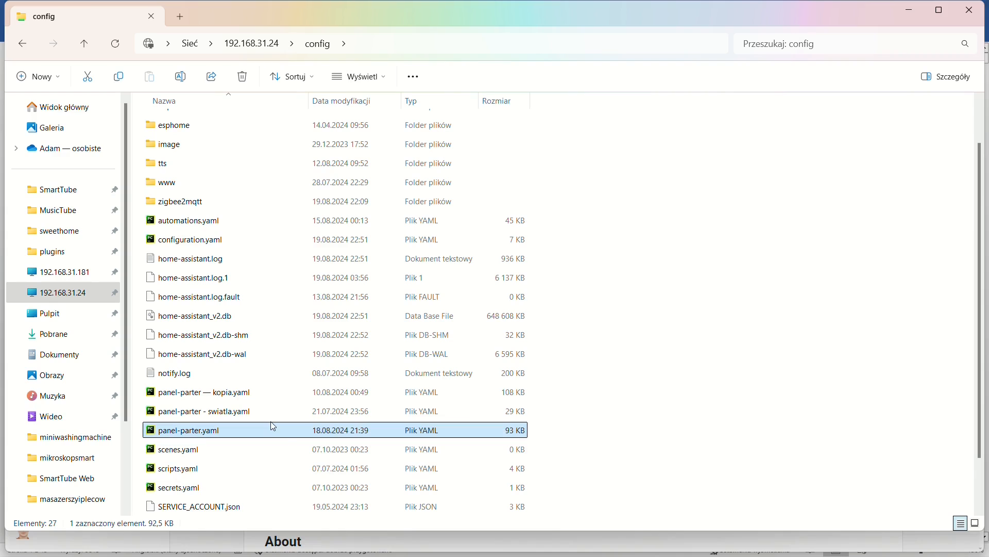
key(ctrl+c)
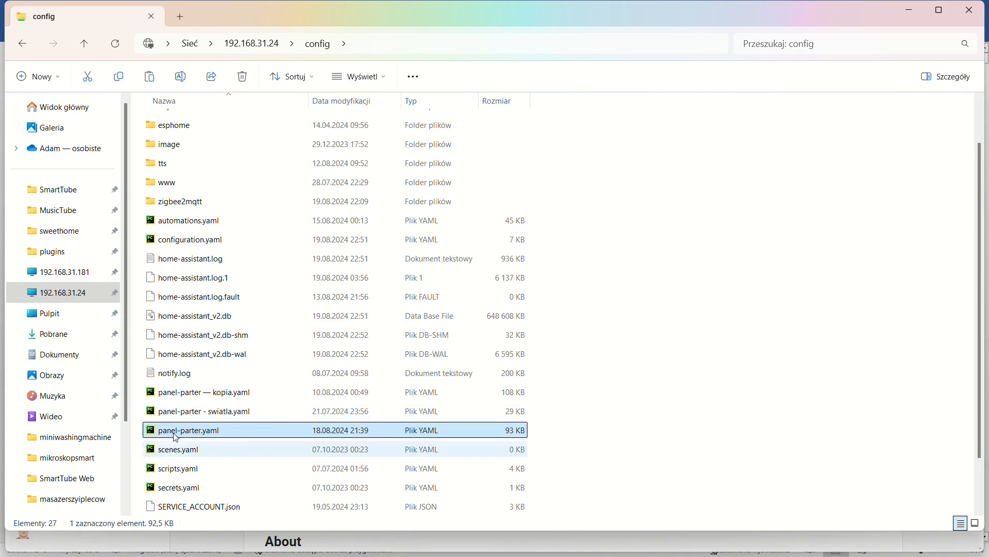
key(ctrl+v)
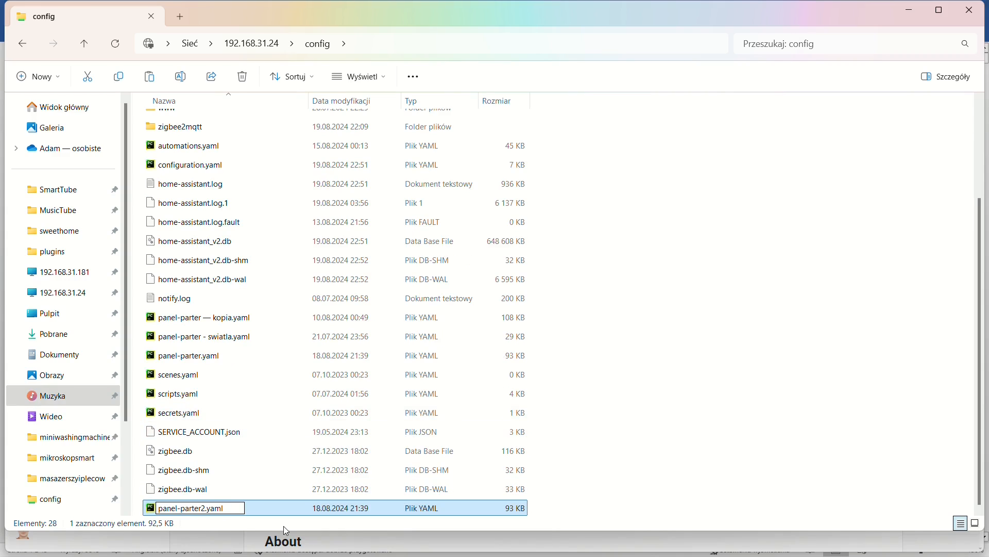
key(Return)
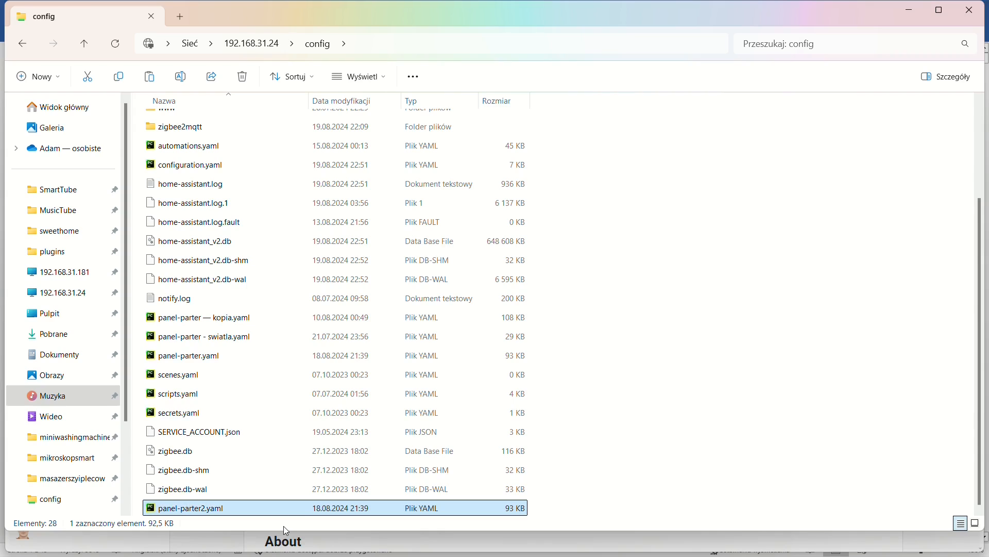
Open panel-parter2.yaml in the code editor and replace its content with a Home Dashboard holding a picture-elements card, a light.kitchen_table icon and a sensor.livingroom_t_temperature label
double_click(190, 510)
click(356, 167)
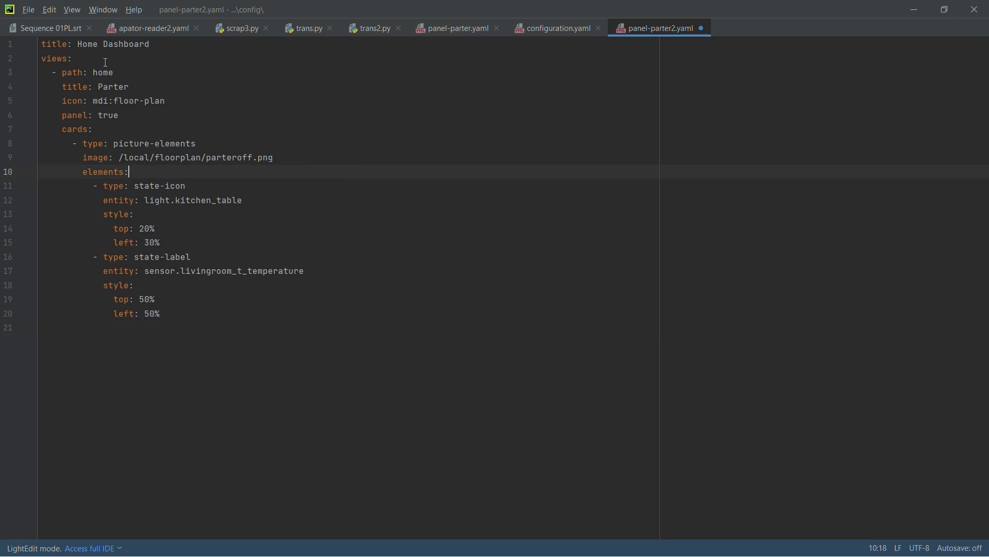
drag(42, 46, 183, 322)
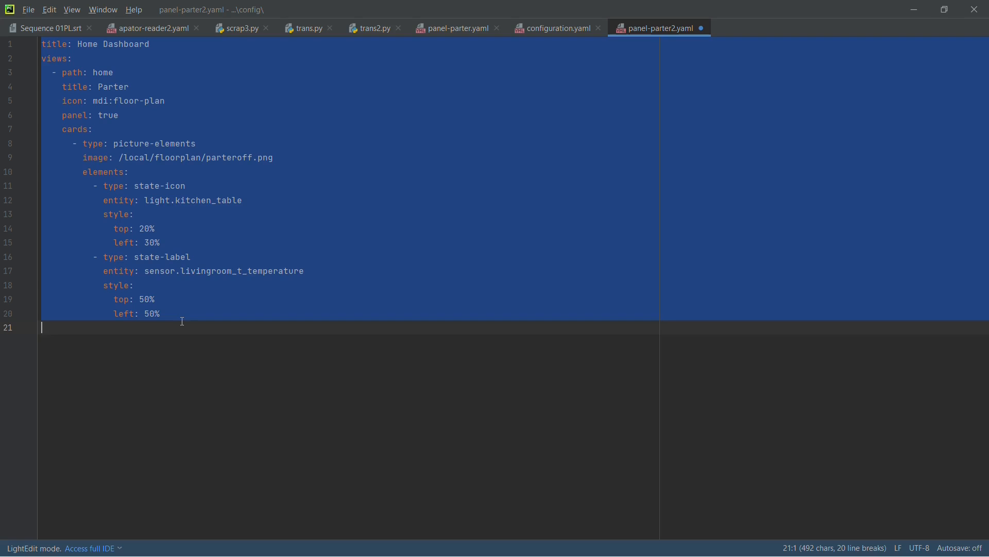
click(243, 289)
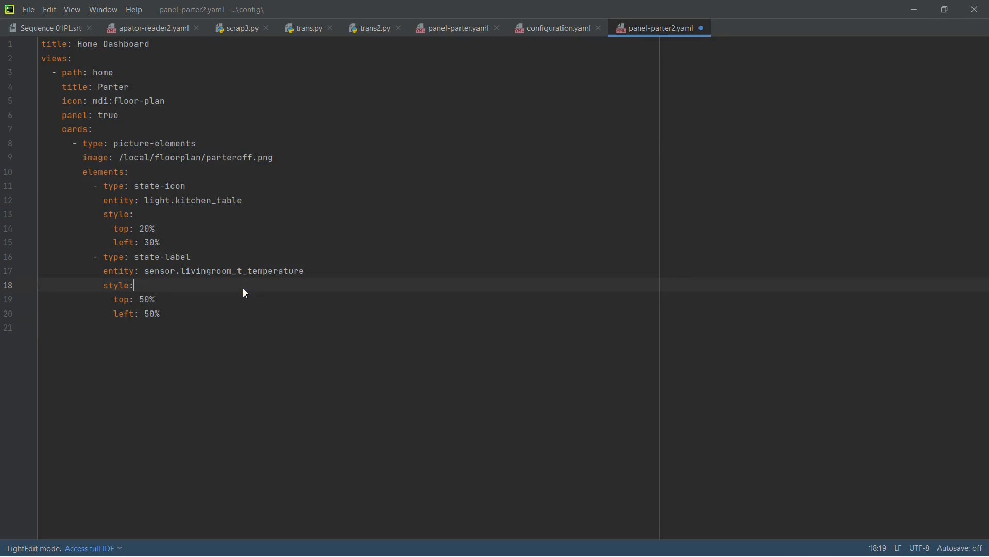
Examine the view's title, icon and panel settings and the picture-elements card's type, image path and elements list
click(185, 143)
drag(44, 44, 32, 88)
click(136, 118)
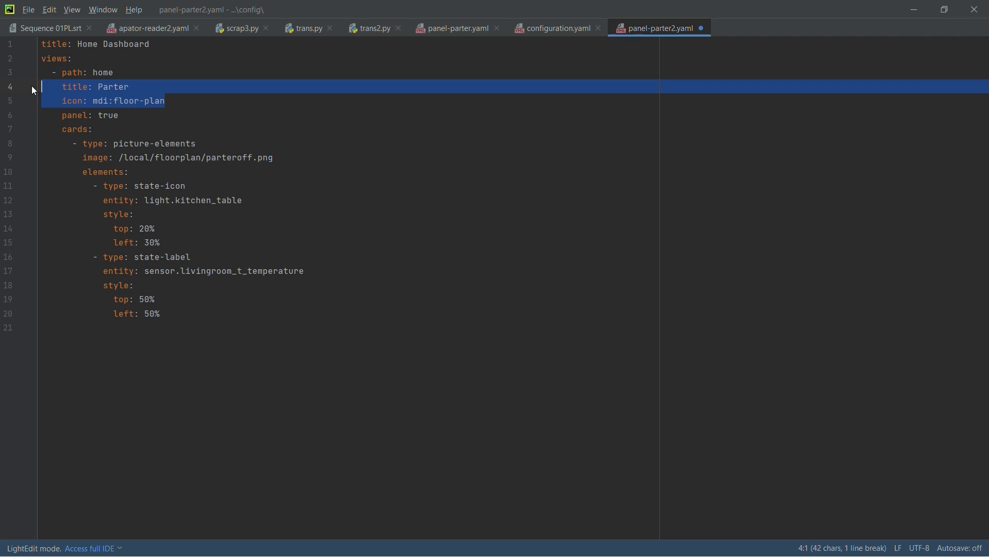
click(103, 101)
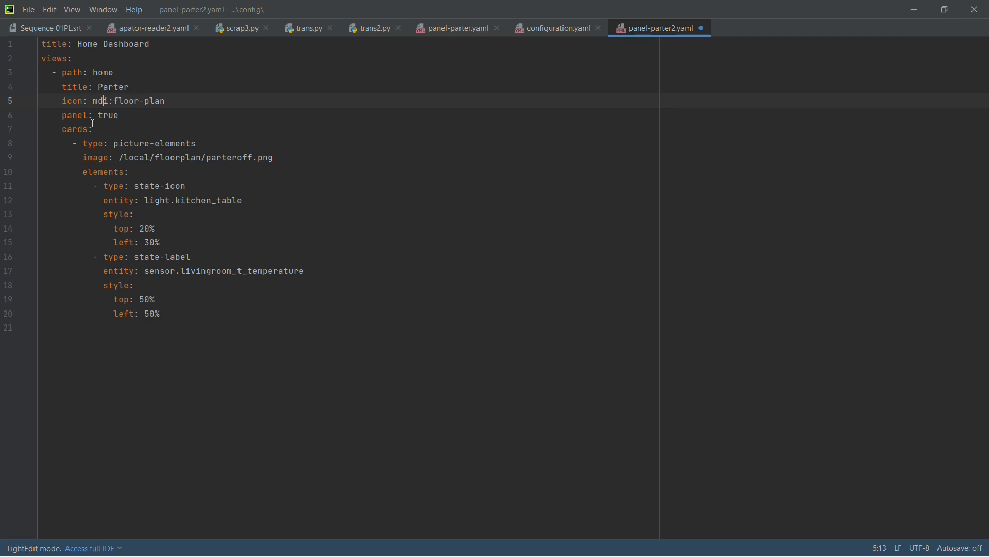
drag(121, 115, 38, 119)
click(62, 131)
click(178, 144)
click(159, 157)
drag(82, 145, 273, 158)
click(217, 176)
drag(80, 176, 154, 186)
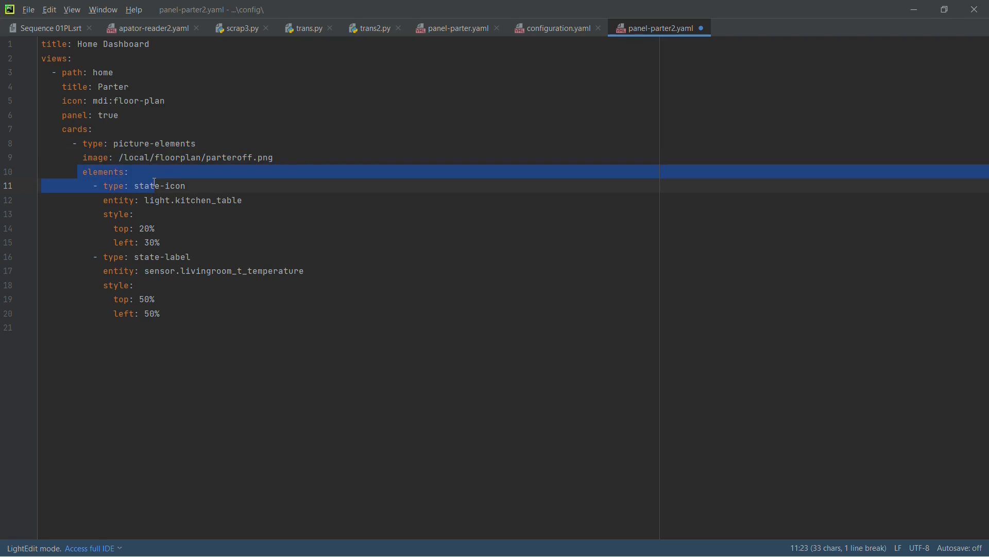
Examine the state-icon element's type, entity and style position in panel-parter2.yaml
click(183, 216)
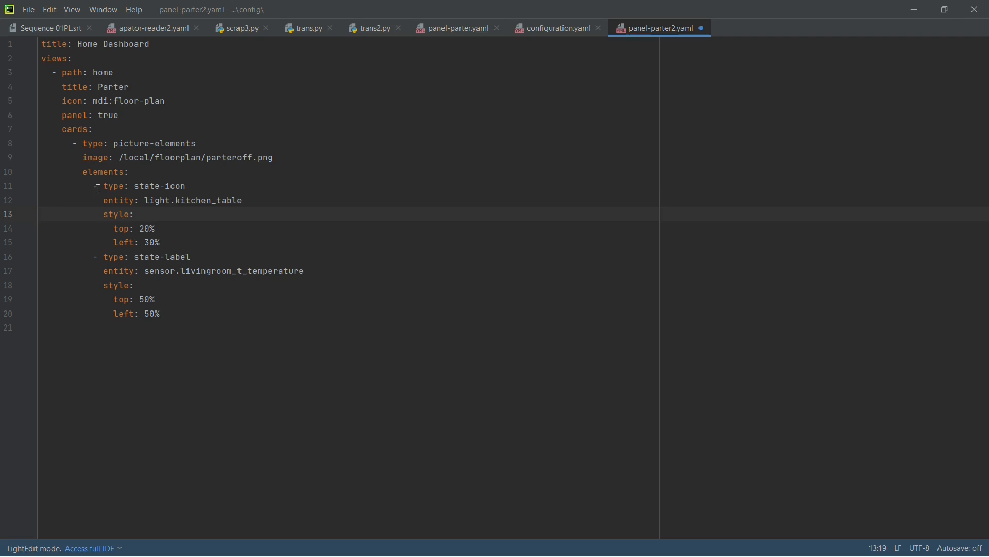
drag(98, 187, 191, 187)
click(201, 186)
click(210, 201)
drag(140, 200, 254, 199)
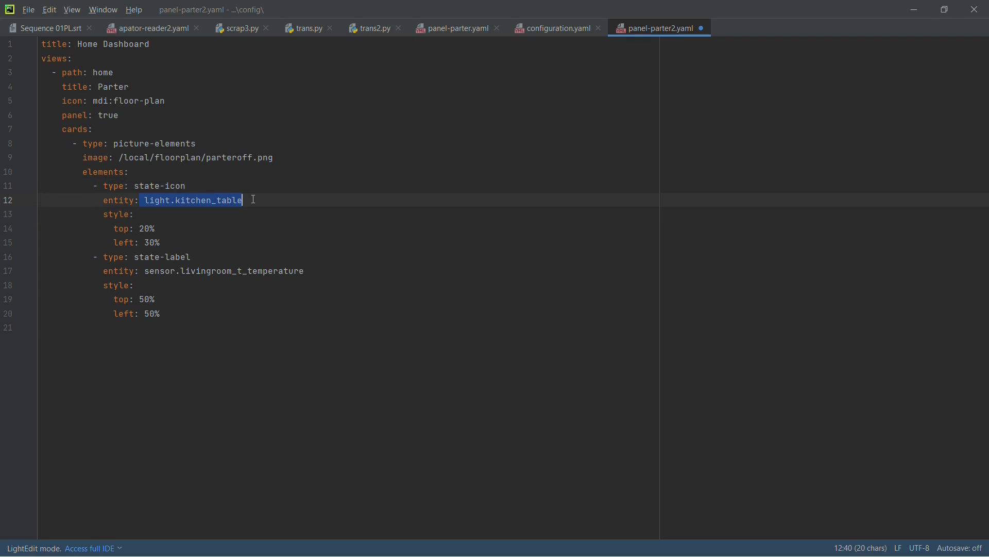
click(155, 201)
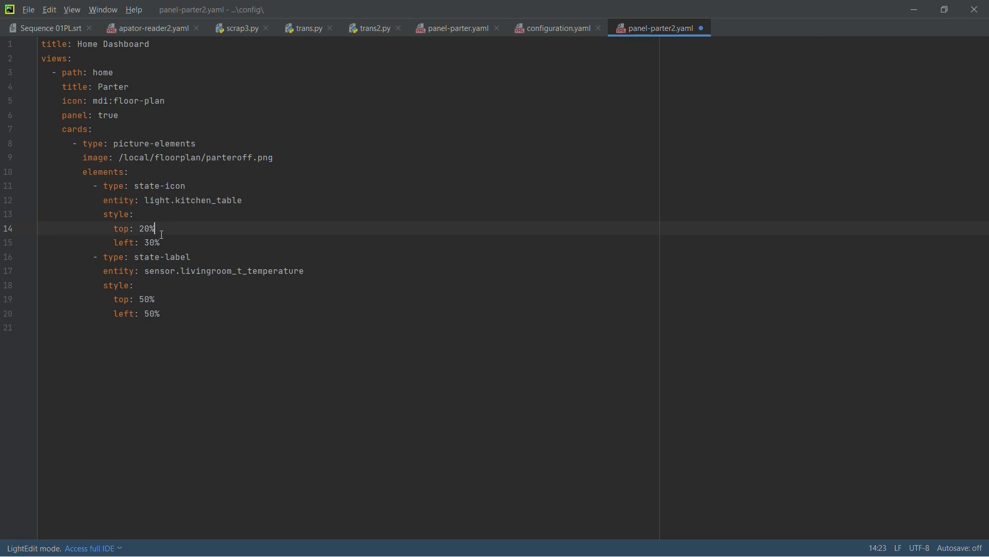
Review the state-icon's style and the state-label element's type, entity and position, and save panel-parter2.yaml
drag(161, 243, 45, 216)
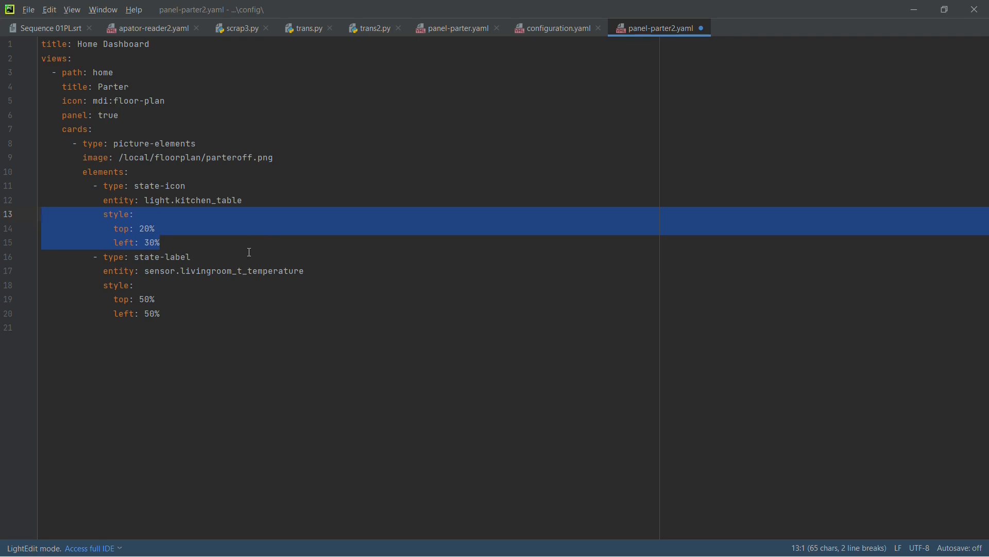
click(159, 262)
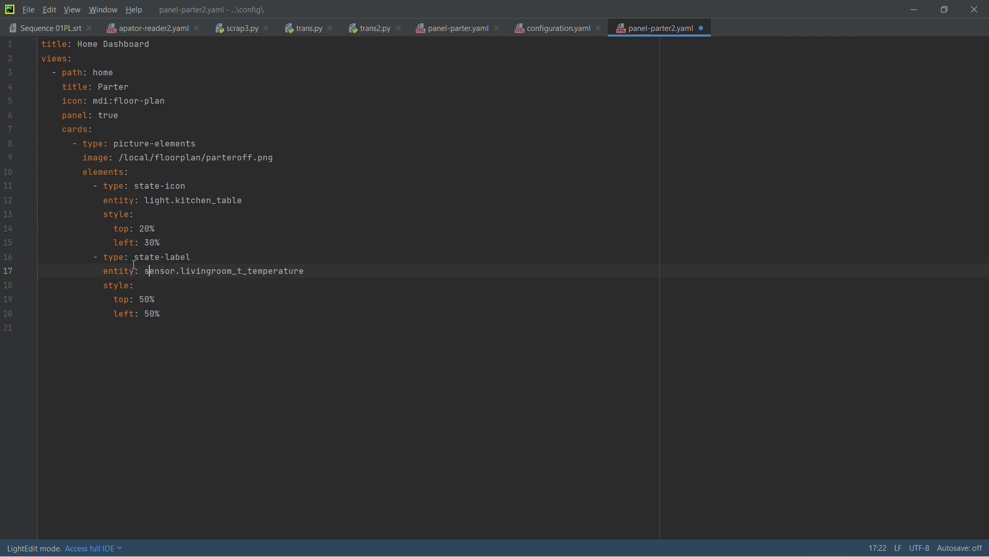
drag(134, 258, 170, 318)
key(Down)
click(158, 284)
click(253, 272)
click(438, 180)
View the code editor's version information and close it
click(136, 15)
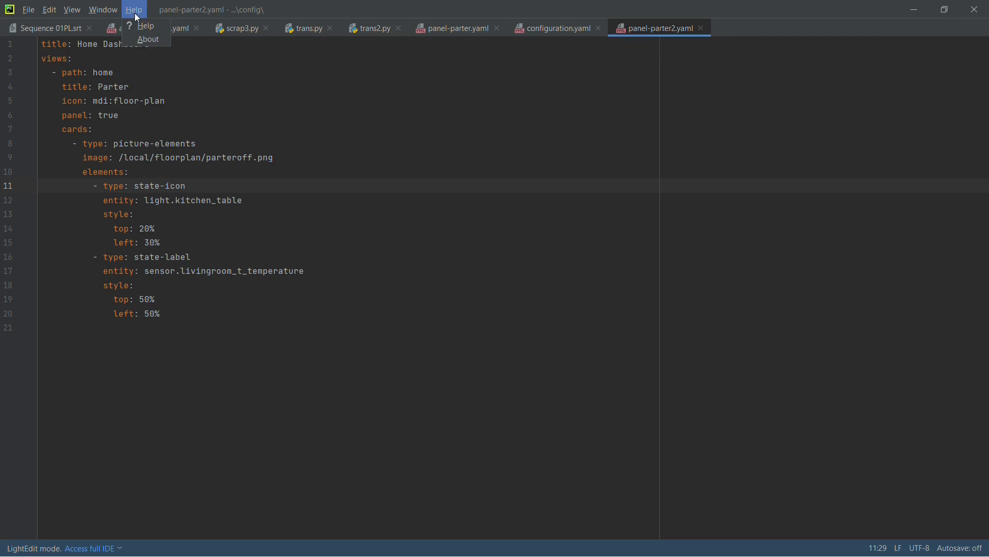
click(147, 37)
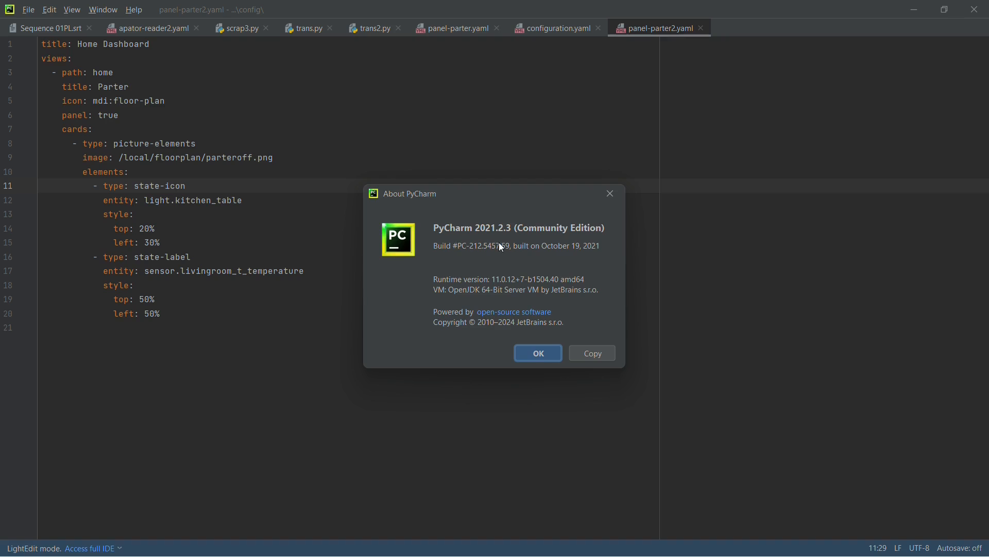
click(614, 194)
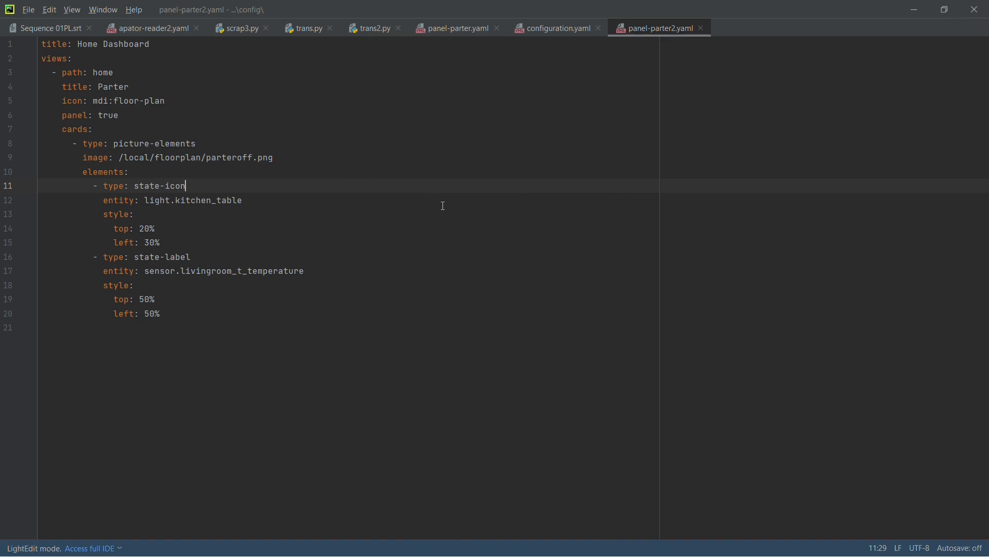
Examine the picture-elements card's image setting, especially the /local/ part of the path
click(217, 143)
double_click(97, 158)
drag(119, 157, 274, 159)
click(191, 159)
triple_click(124, 157)
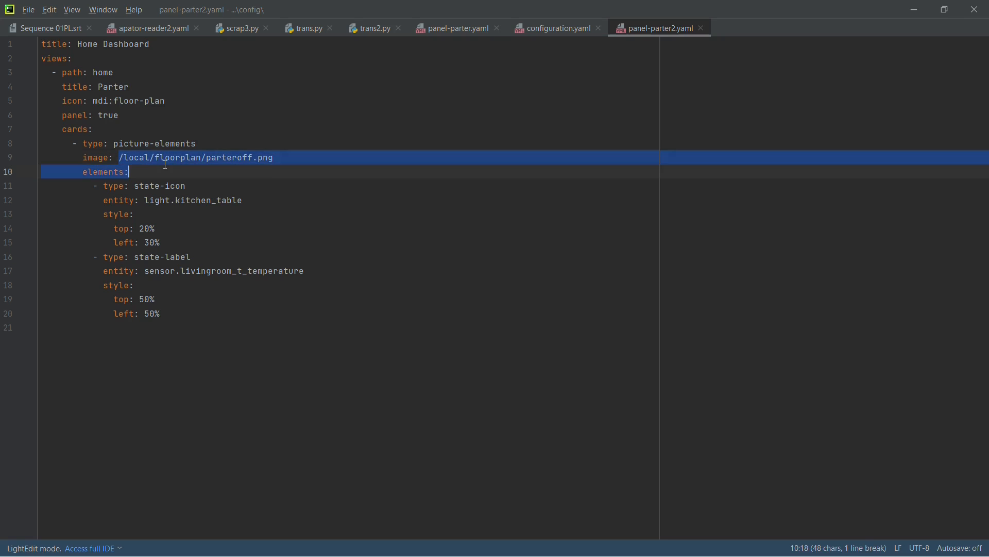
drag(119, 158, 156, 158)
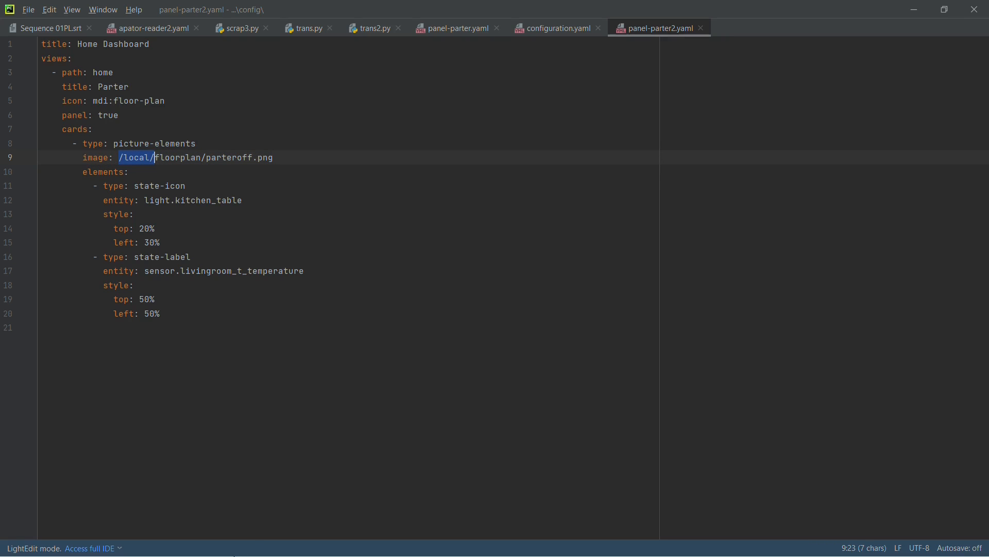
Switch to File Explorer and look through the floor-plan images in config/www/floorplan, returning to the www folder
key(alt+Tab)
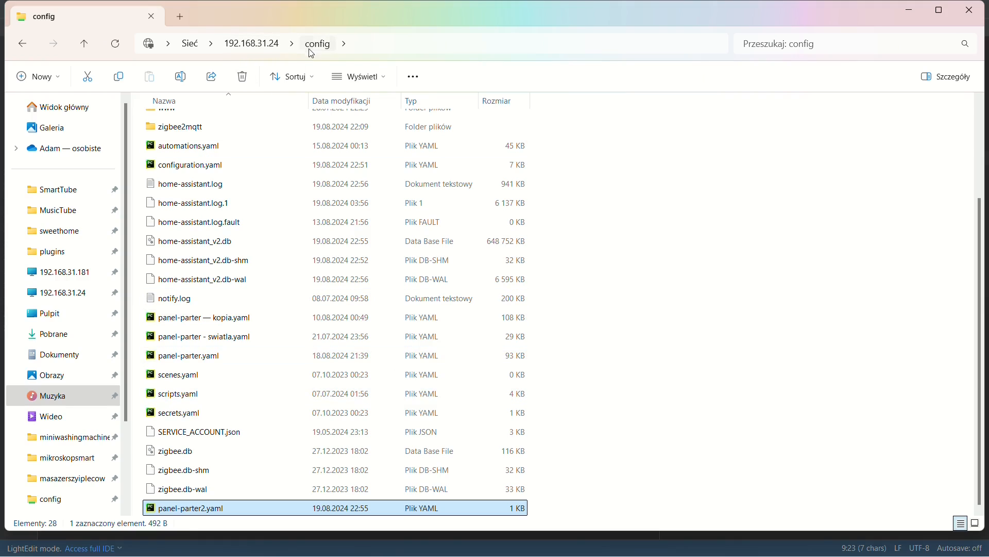
scroll(245, 253, up, 3)
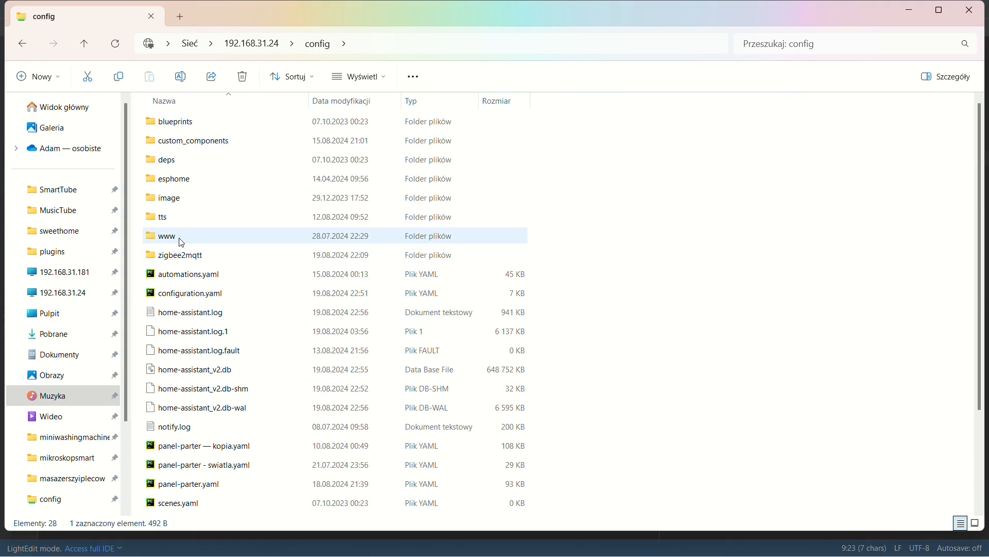
mouse_move(181, 242)
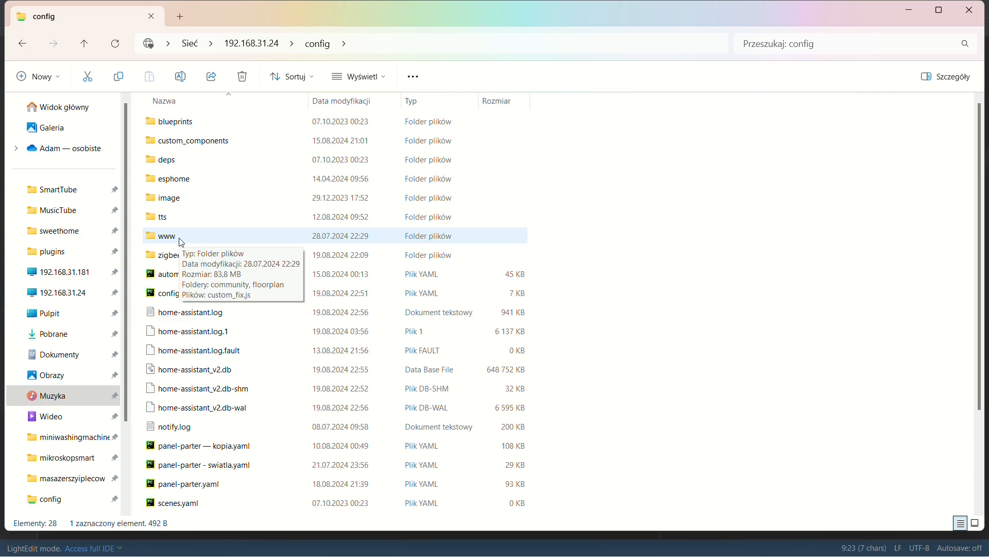
double_click(182, 241)
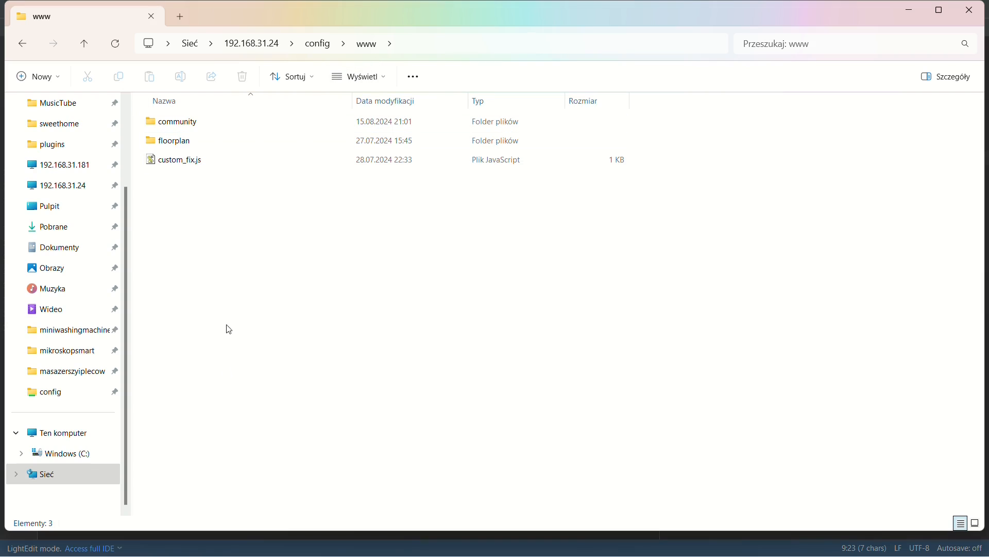
double_click(173, 145)
scroll(274, 279, down, 2)
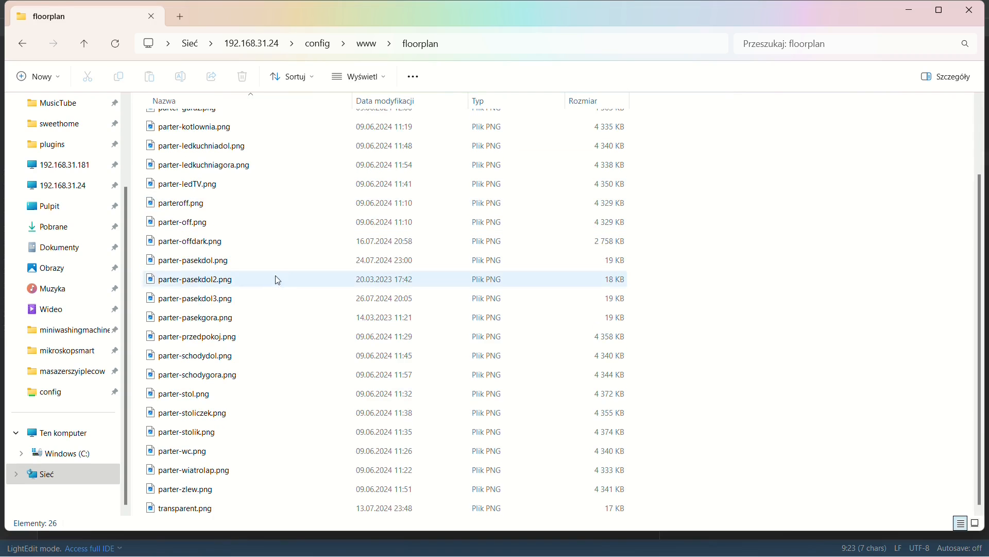
scroll(278, 272, up, 2)
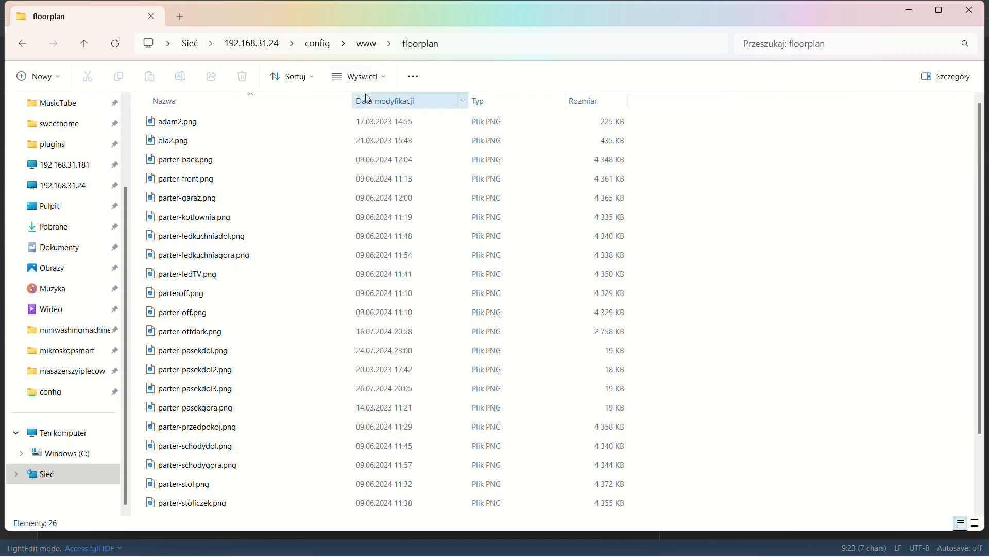
click(369, 46)
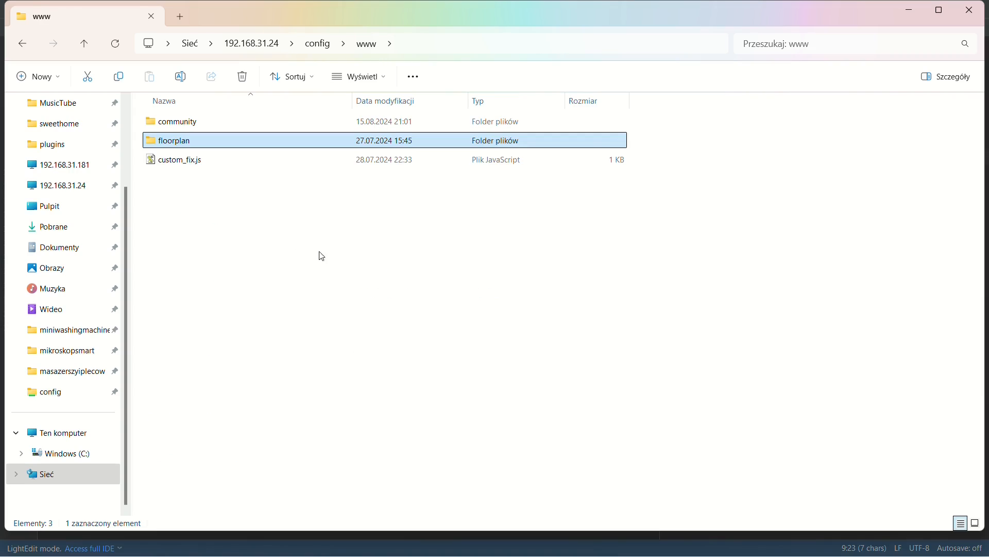
Return to panel-parter2.yaml in PyCharm and check the full image path of the picture-elements card
click(288, 552)
click(223, 160)
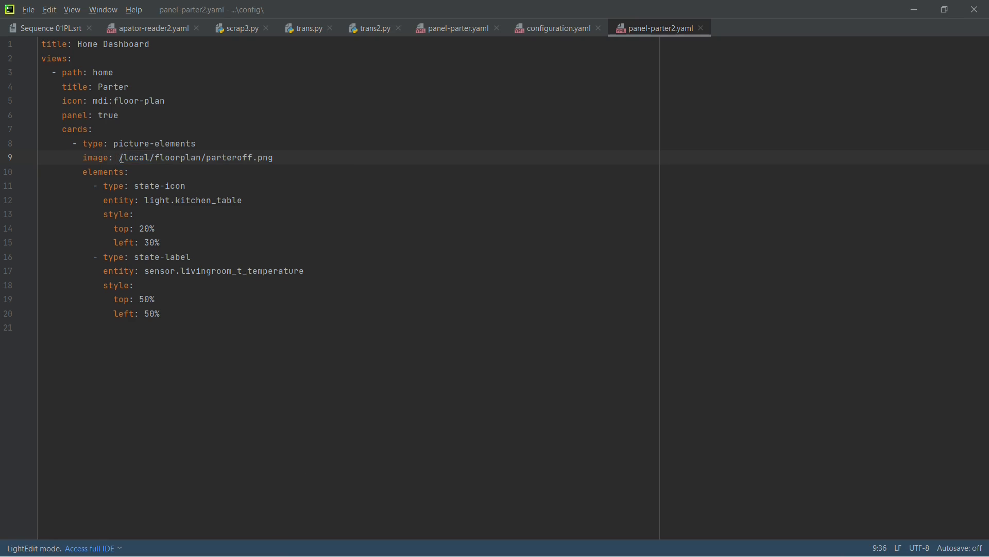
drag(123, 160, 328, 160)
click(388, 228)
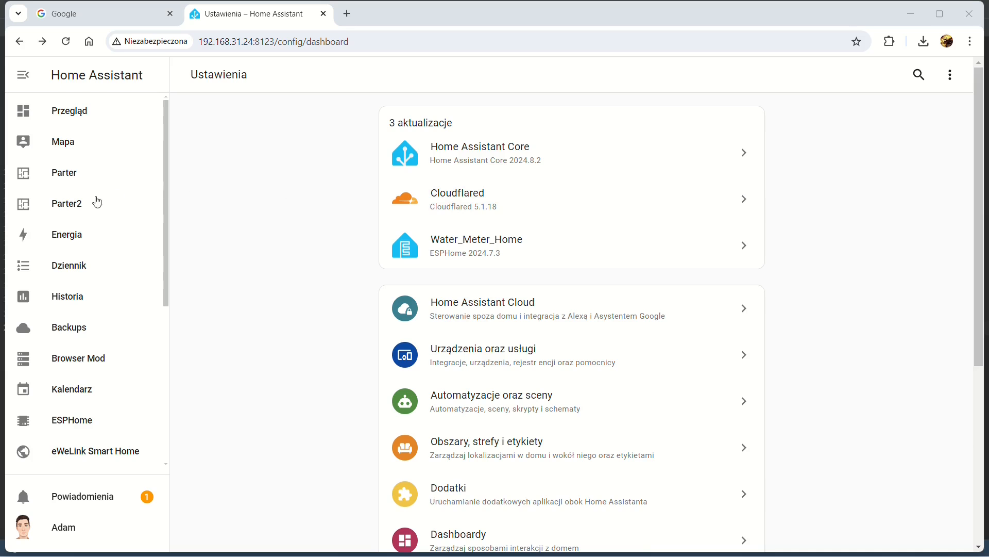
Switch to Home Assistant in the browser, open the Parter2 dashboard and inspect the floor plan, light icon and temperature label
right_click(97, 204)
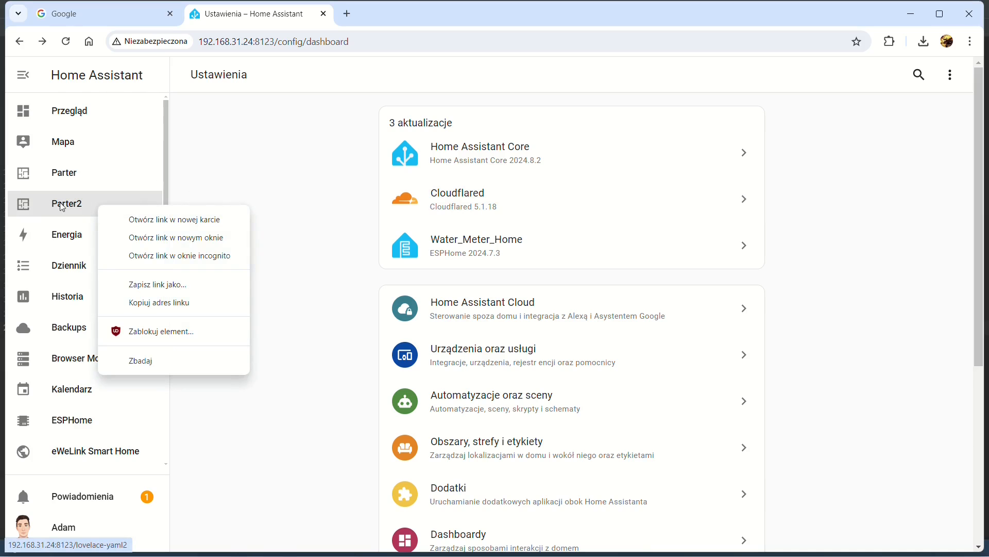
click(252, 165)
click(60, 205)
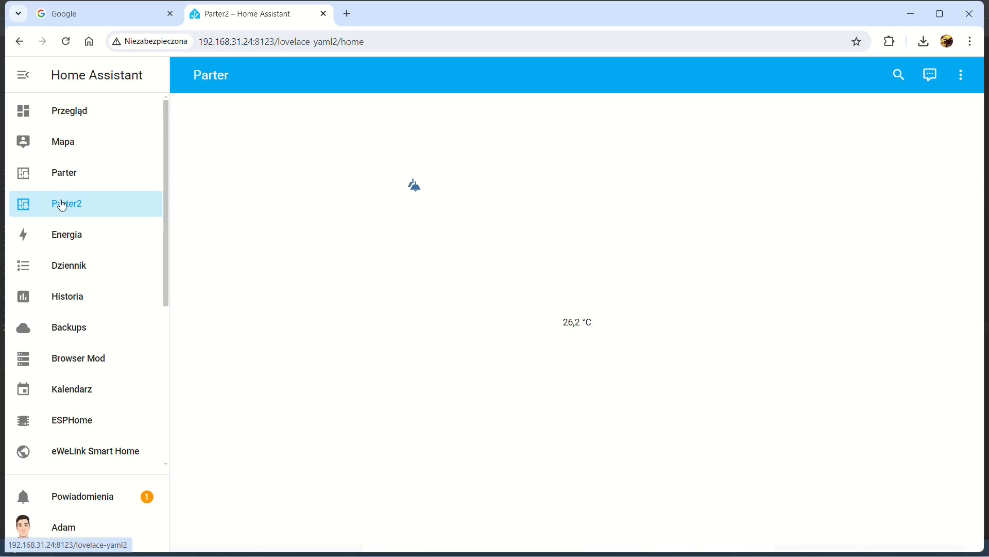
scroll(474, 211, down, 3)
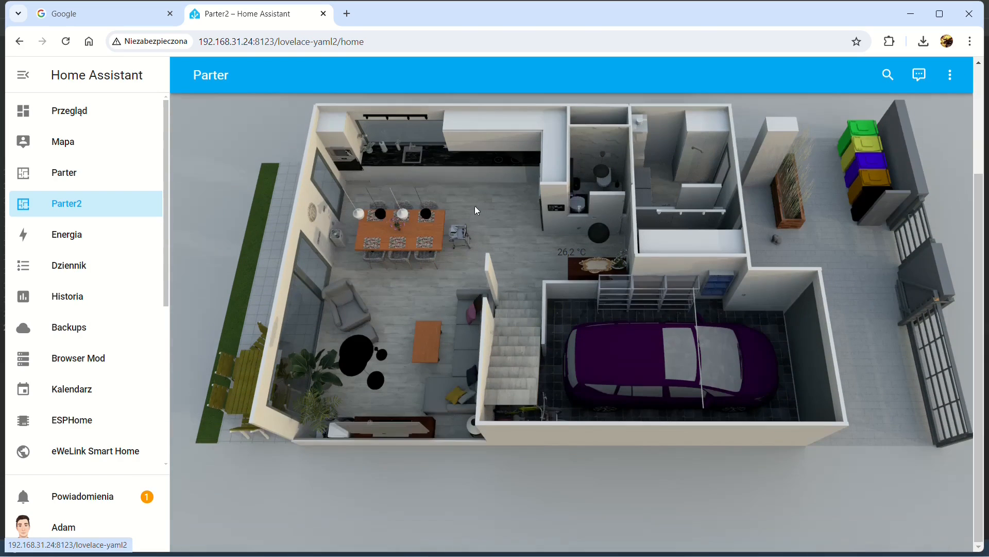
scroll(474, 205, up, 3)
scroll(478, 211, down, 3)
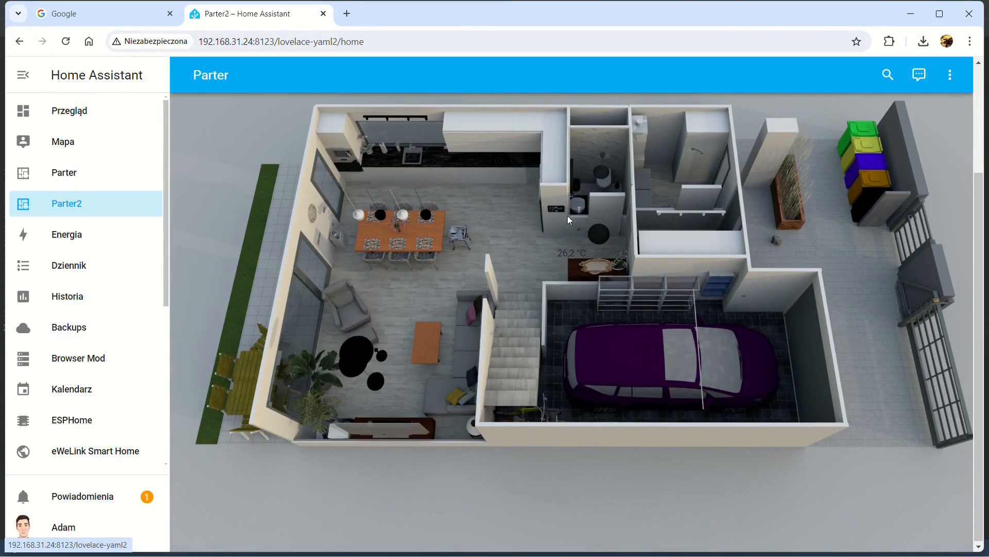
scroll(567, 215, up, 1)
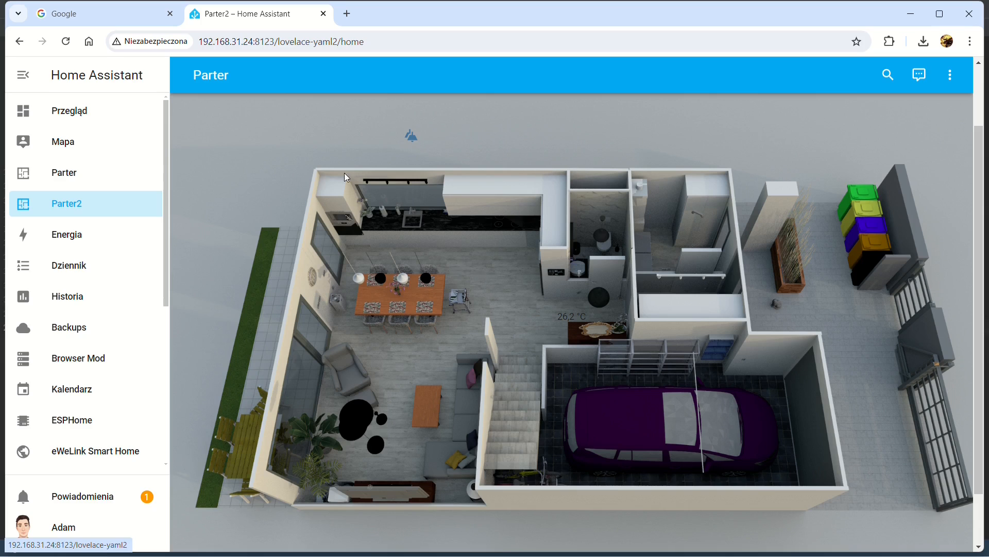
scroll(581, 228, down, 1)
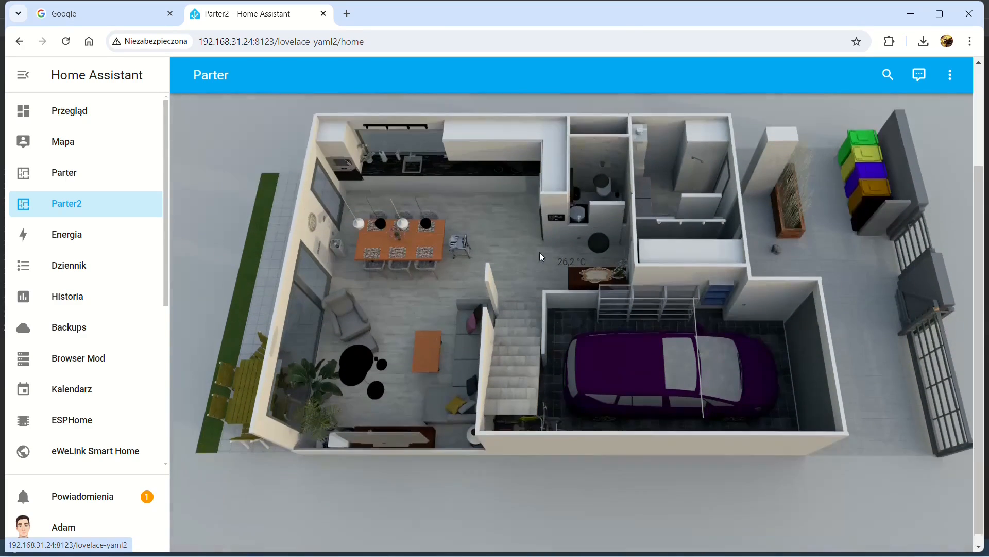
scroll(539, 252, up, 2)
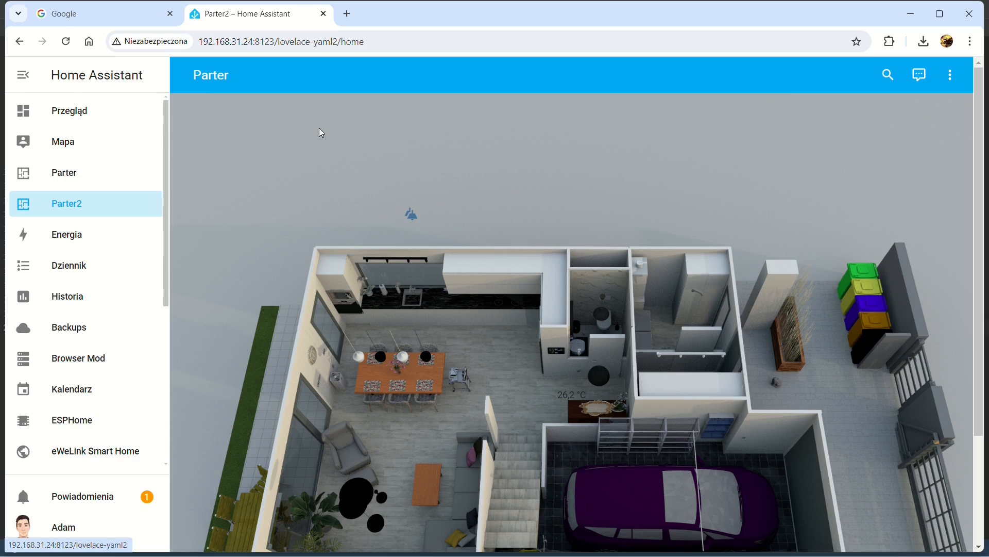
Collapse the Home Assistant sidebar and examine how the enlarged Parter2 floor plan fits the screen
click(29, 76)
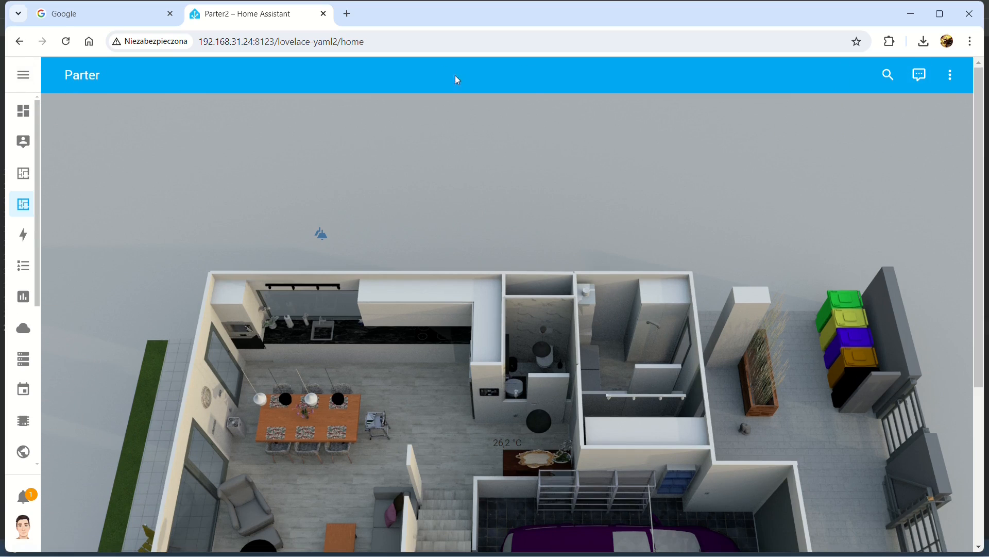
scroll(551, 133, down, 2)
scroll(551, 133, down, 3)
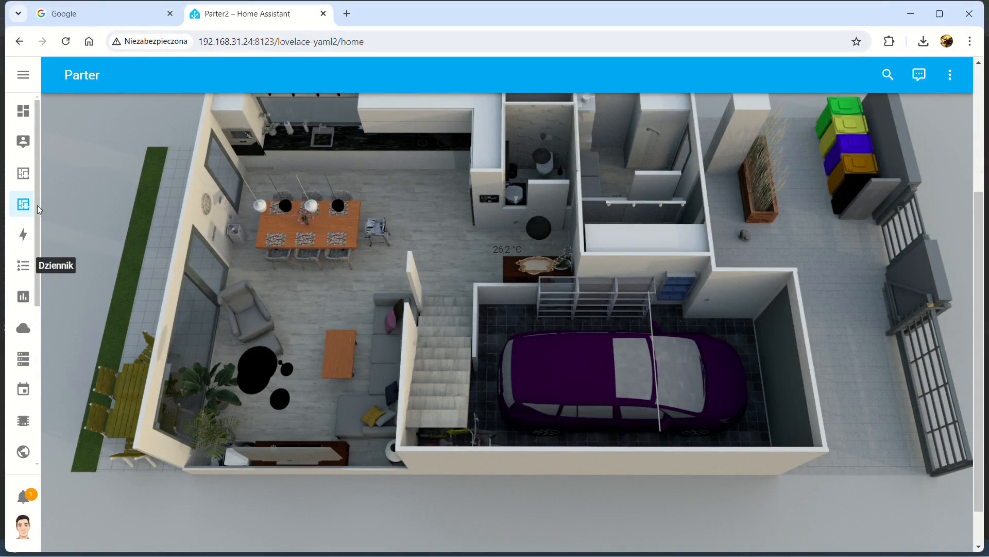
scroll(618, 227, up, 3)
scroll(608, 257, down, 3)
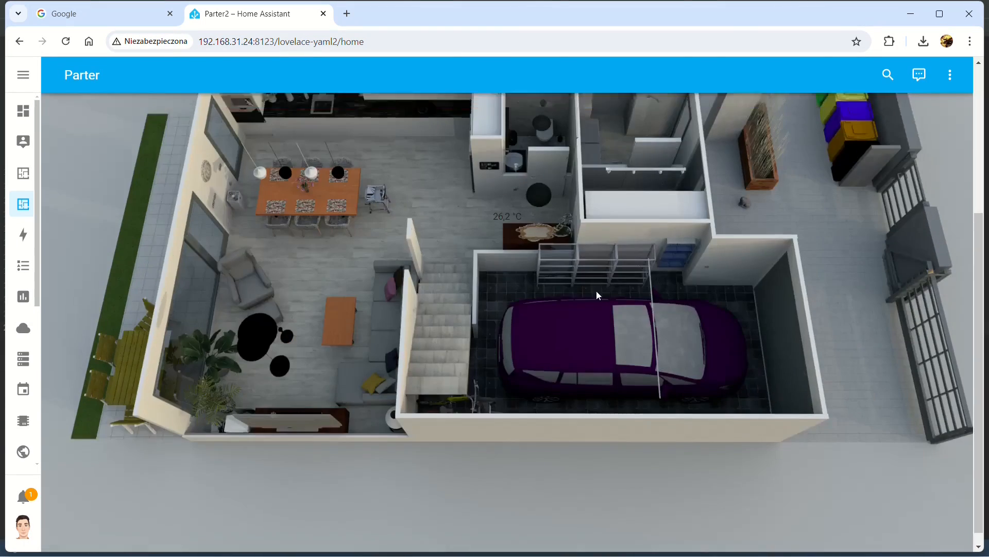
scroll(593, 266, up, 4)
scroll(611, 254, down, 4)
scroll(590, 268, up, 2)
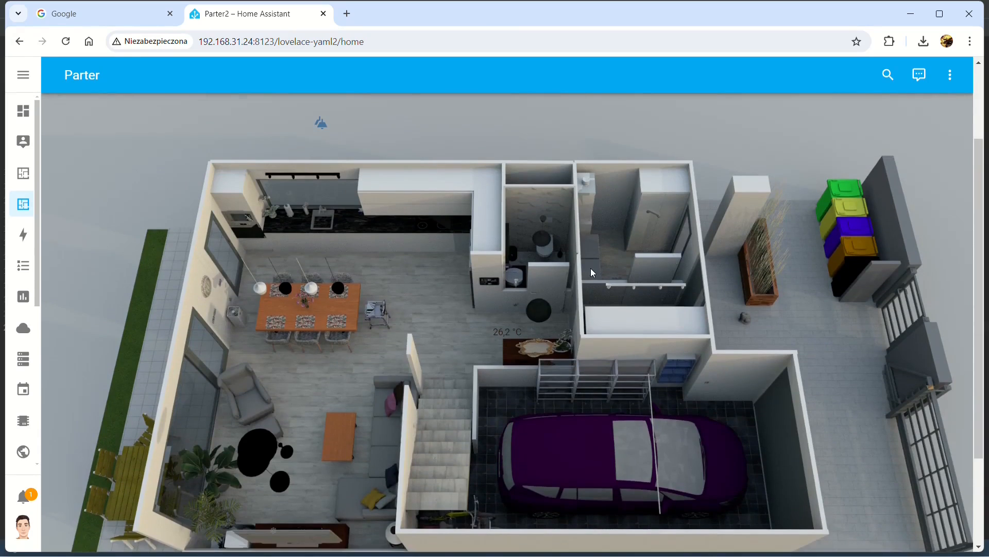
scroll(589, 282, up, 2)
scroll(454, 252, down, 4)
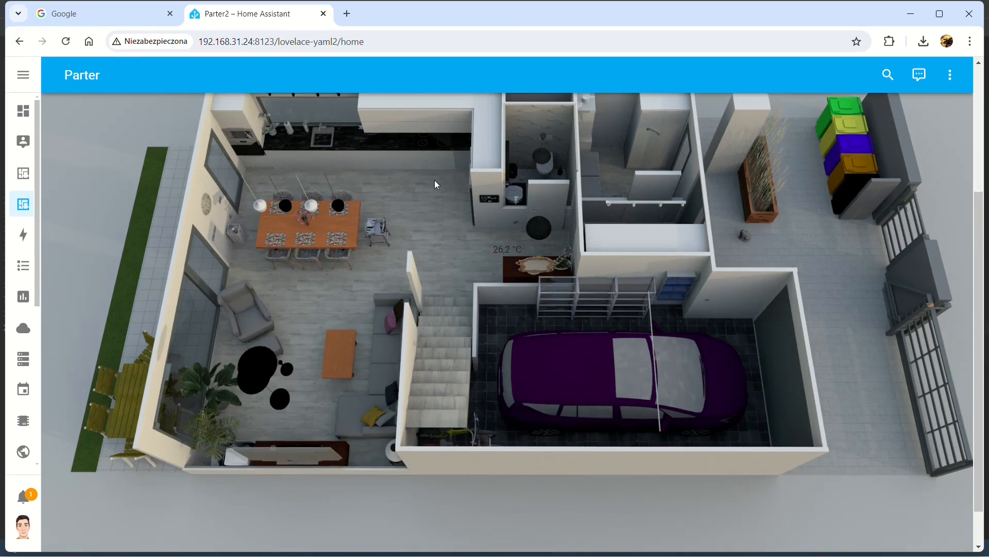
scroll(434, 183, up, 3)
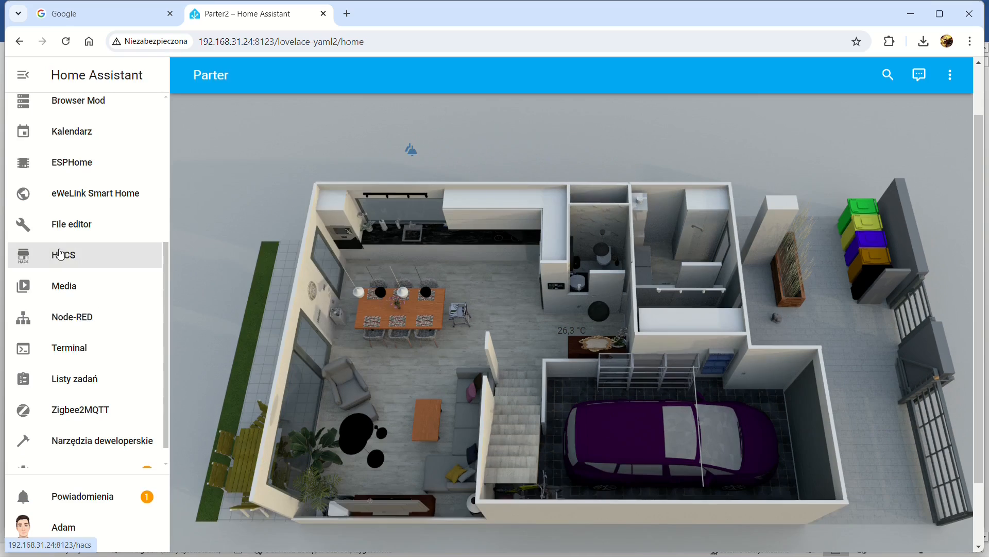
Open HACS, look through the downloaded integrations and view the browser_mod repository page
click(61, 254)
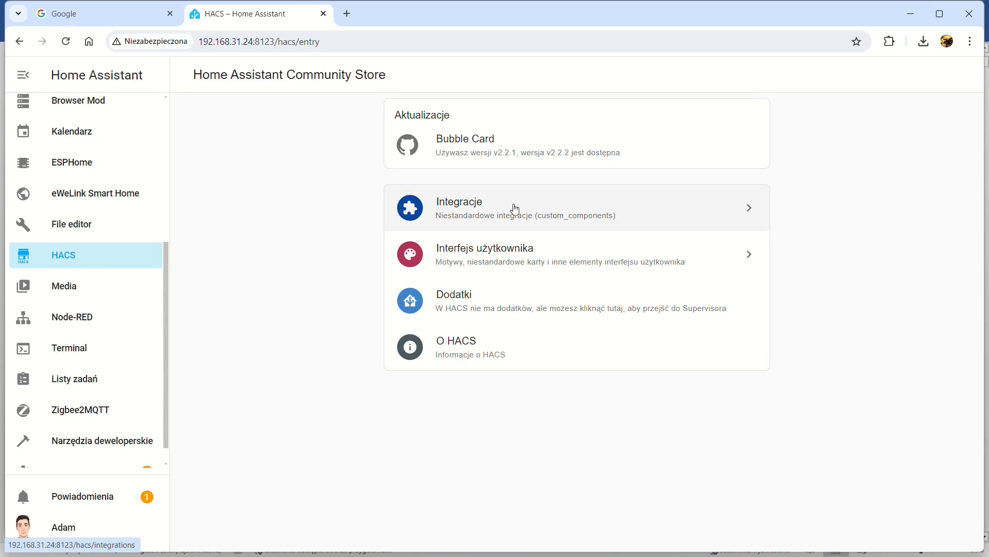
click(473, 214)
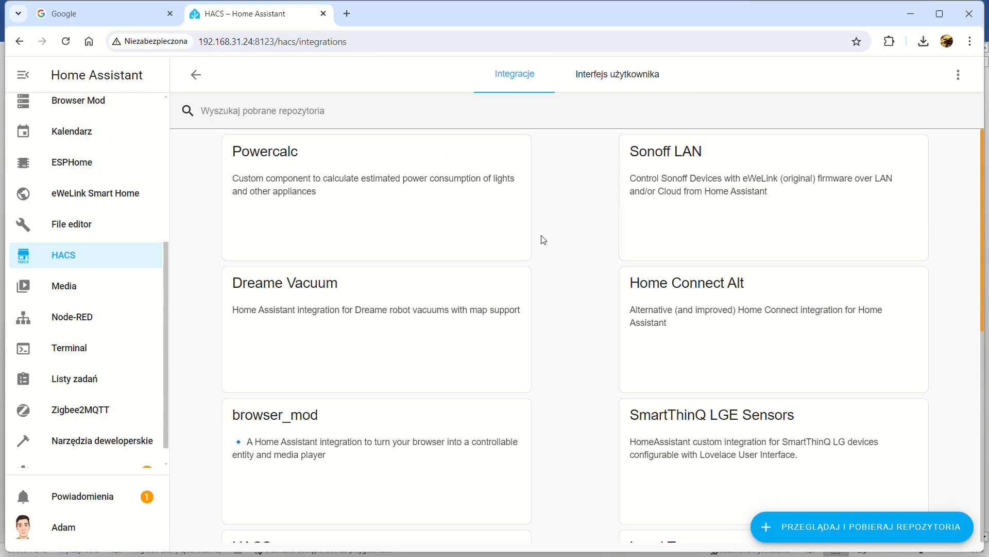
scroll(570, 248, down, 1)
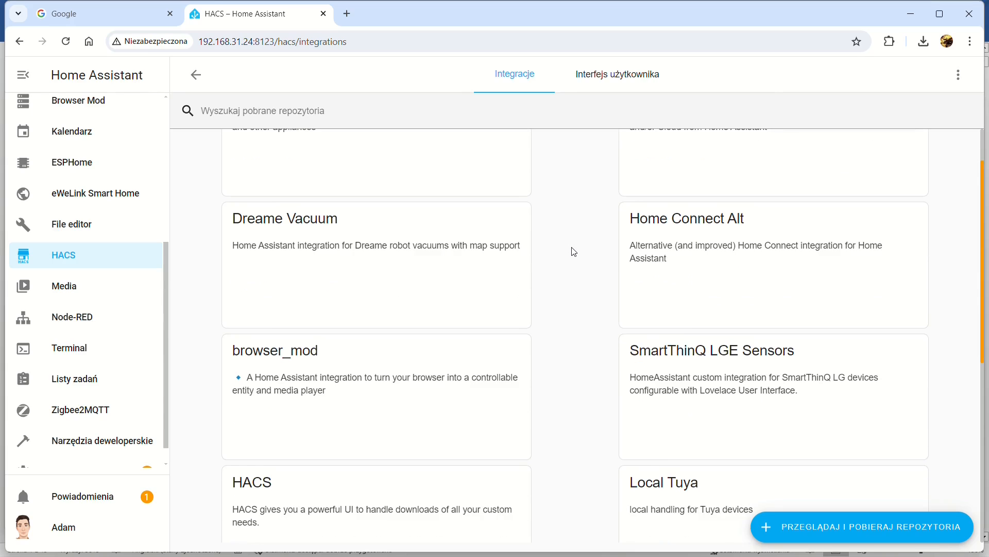
scroll(578, 282, down, 1)
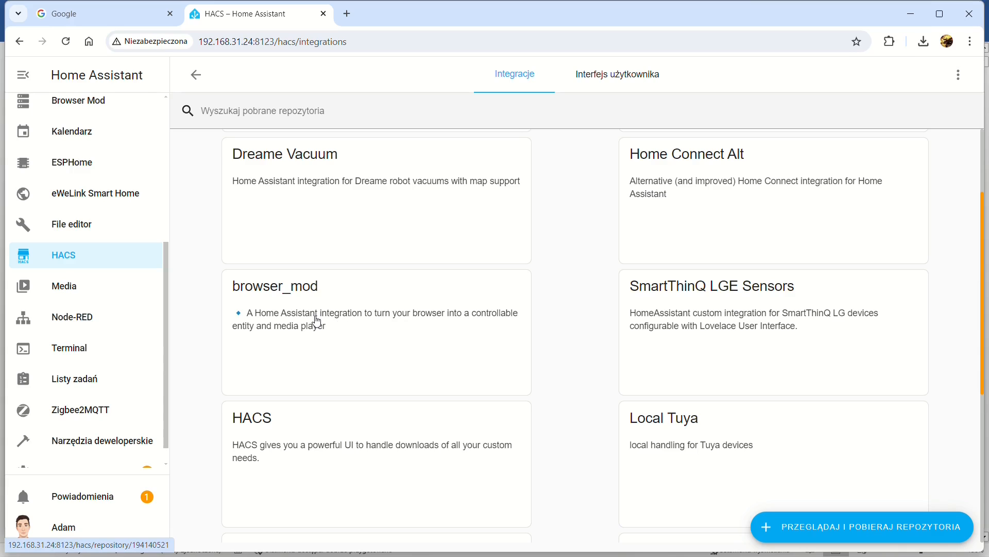
click(317, 322)
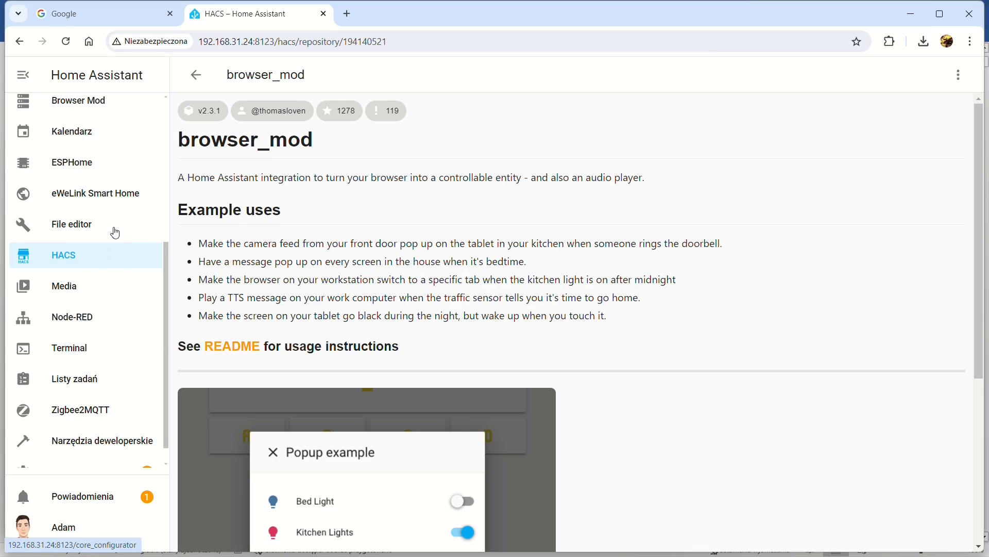
scroll(114, 230, up, 4)
scroll(115, 243, up, 2)
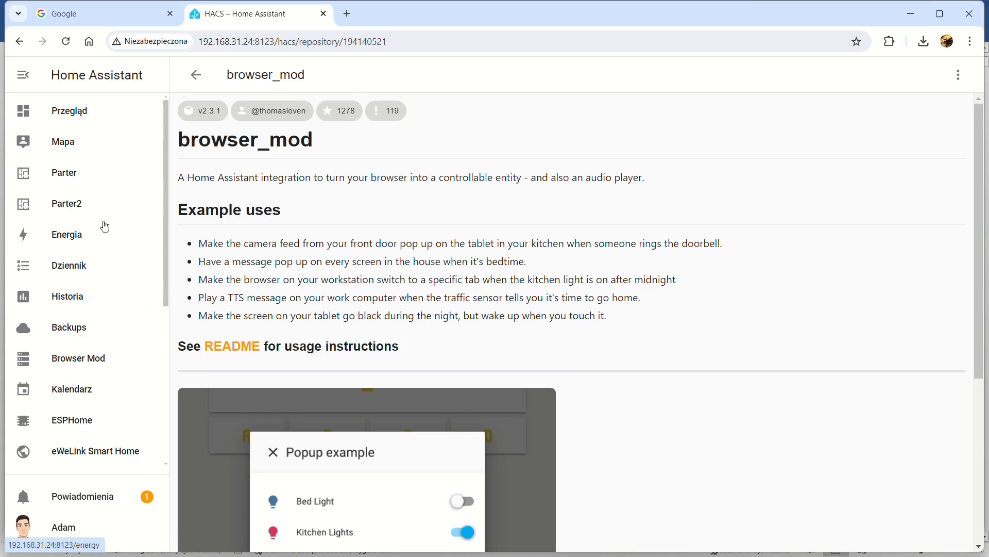
Open the Browser Mod settings and examine the Hide sidebar values under Frontend Settings
click(61, 365)
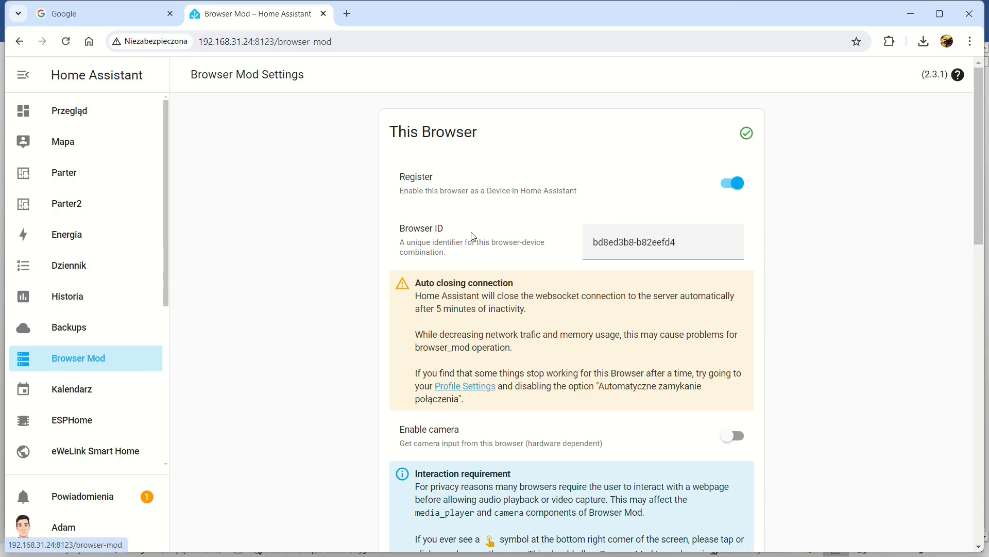
scroll(473, 240, down, 5)
scroll(535, 261, up, 5)
scroll(520, 266, down, 10)
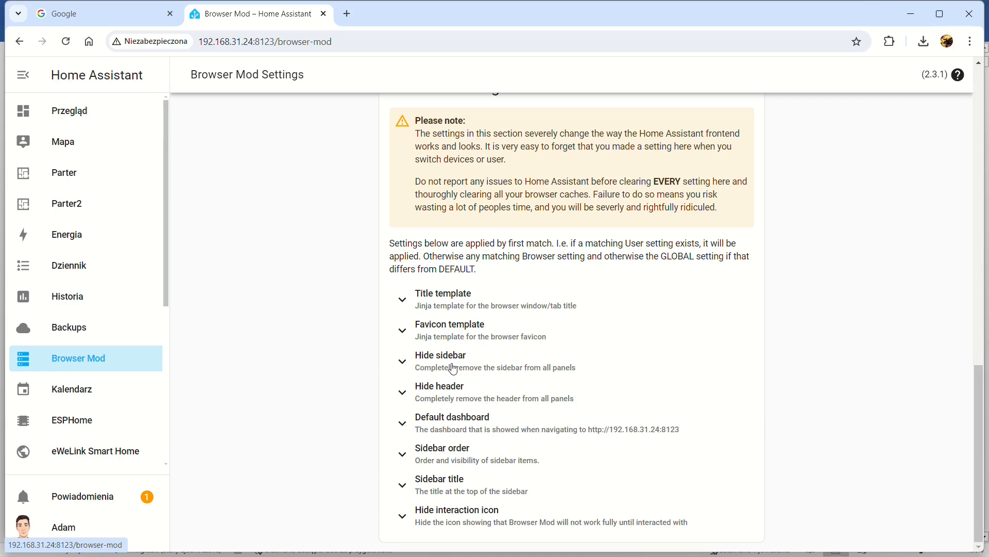
click(390, 367)
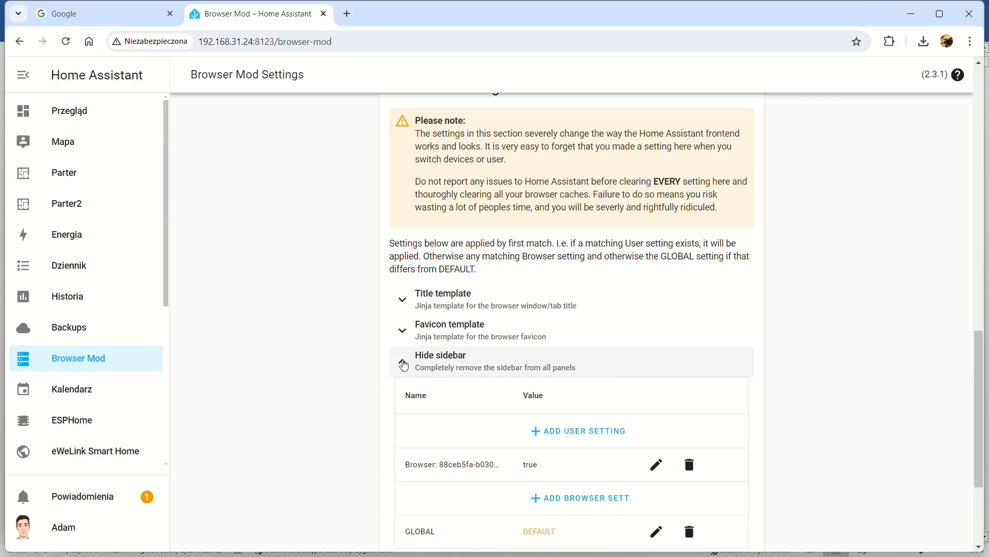
click(453, 361)
click(401, 361)
scroll(515, 383, down, 1)
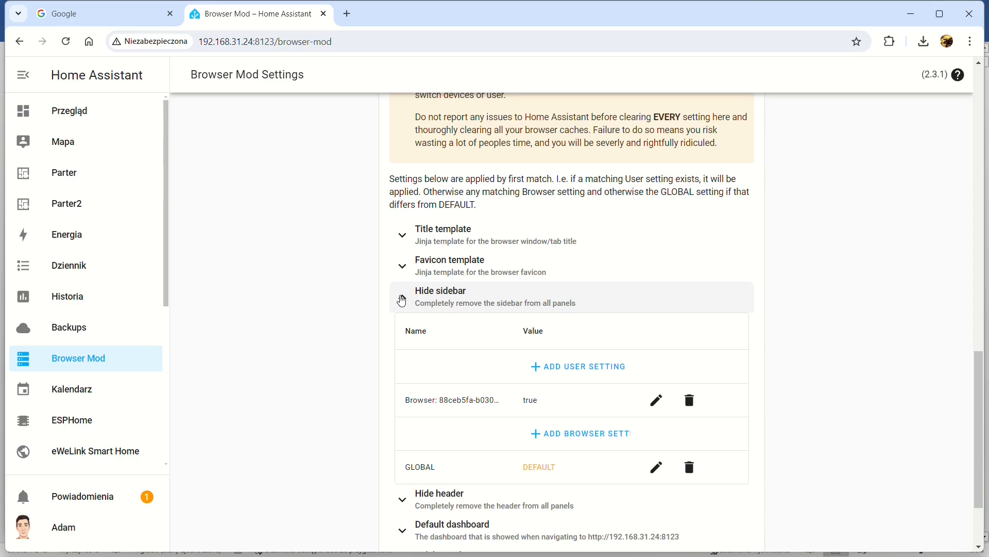
Inspect the Hide header and Default dashboard values in Browser Mod's Frontend Settings, then return to the This Browser section
click(402, 299)
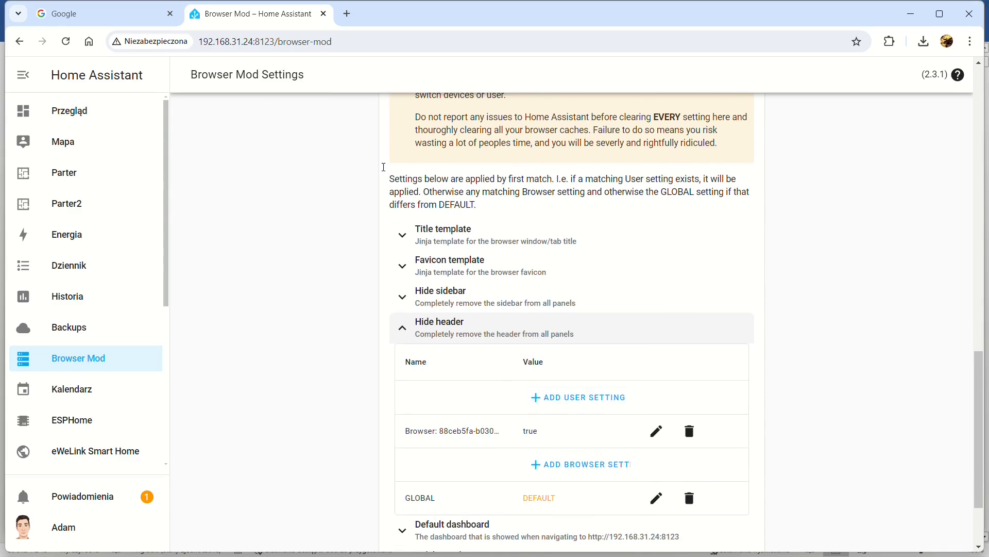
click(403, 328)
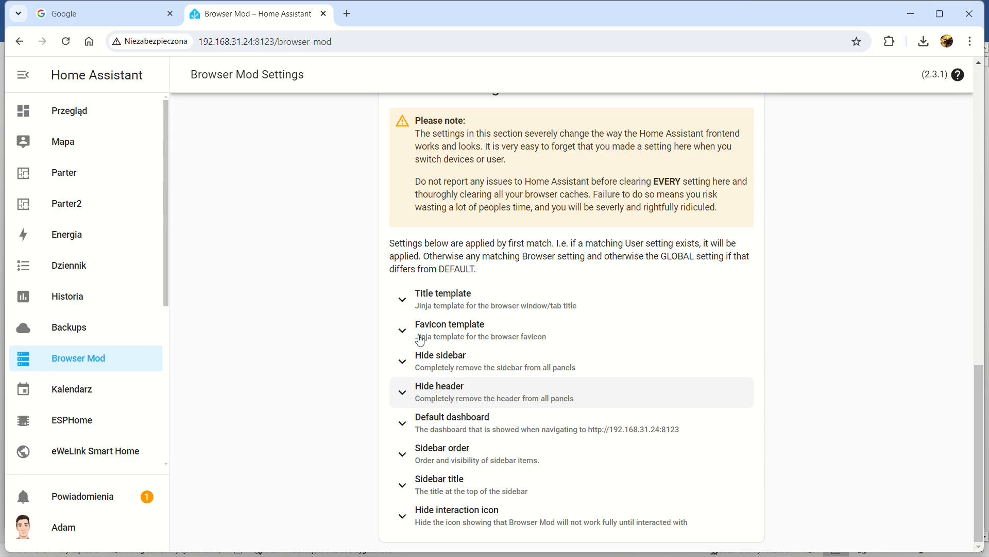
click(405, 423)
scroll(405, 423, down, 1)
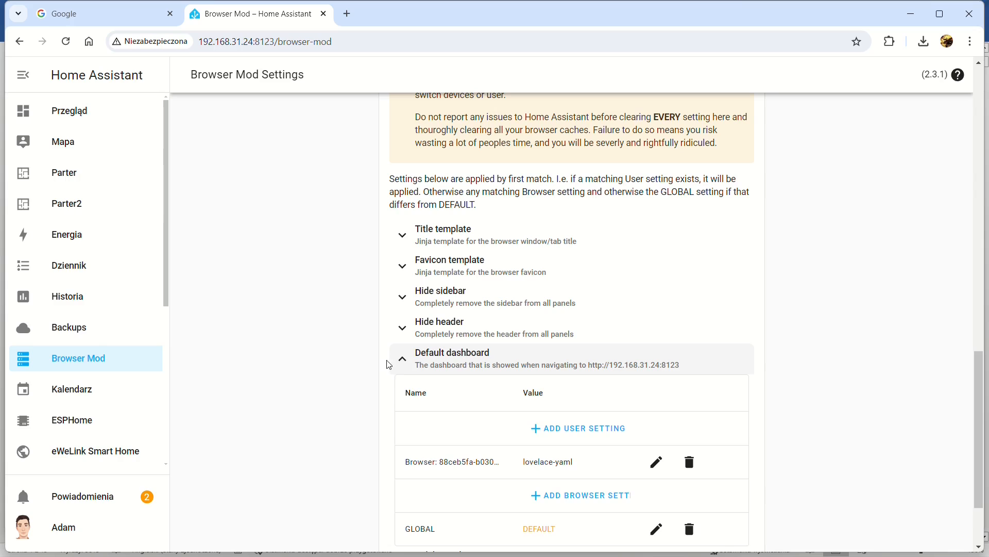
click(401, 369)
scroll(526, 308, up, 9)
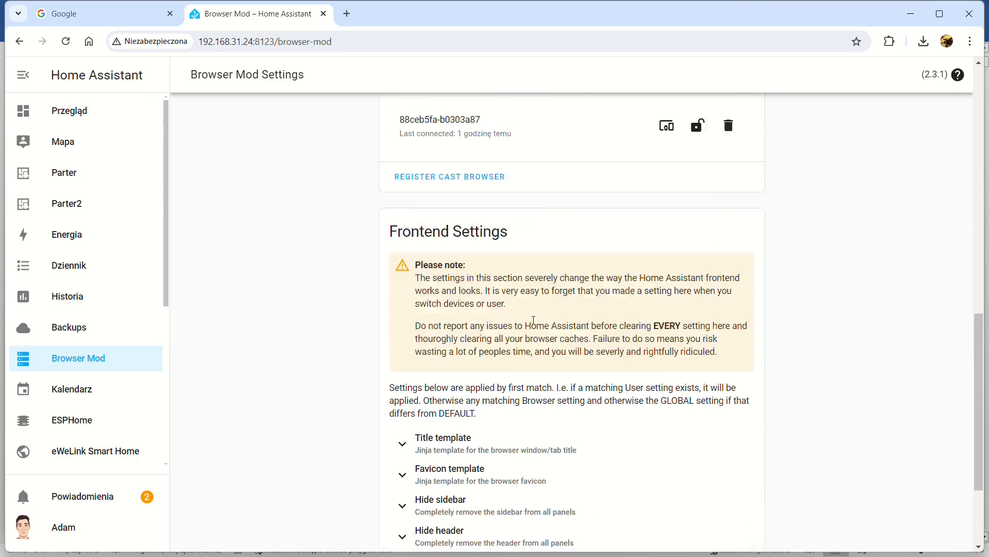
scroll(500, 304, up, 8)
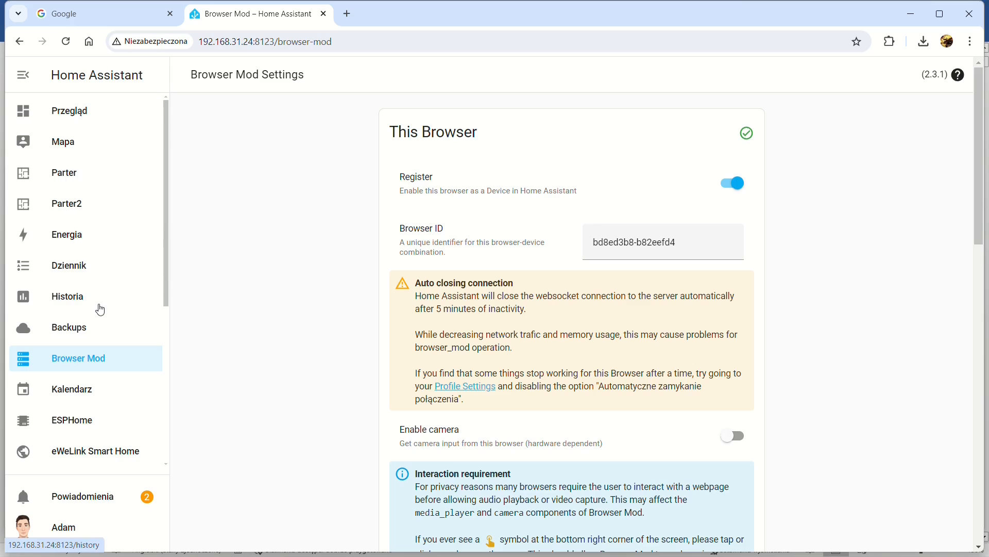
Open HACS and look through the downloaded user-interface repositories, including Mushroom, Kiosk Mode and card-mod
scroll(109, 283, down, 1)
scroll(93, 330, down, 2)
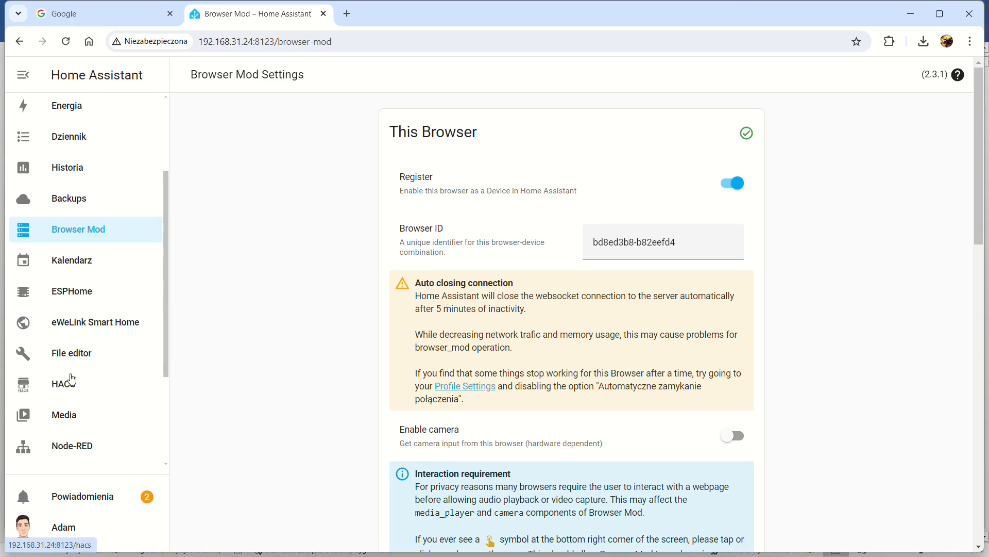
click(70, 383)
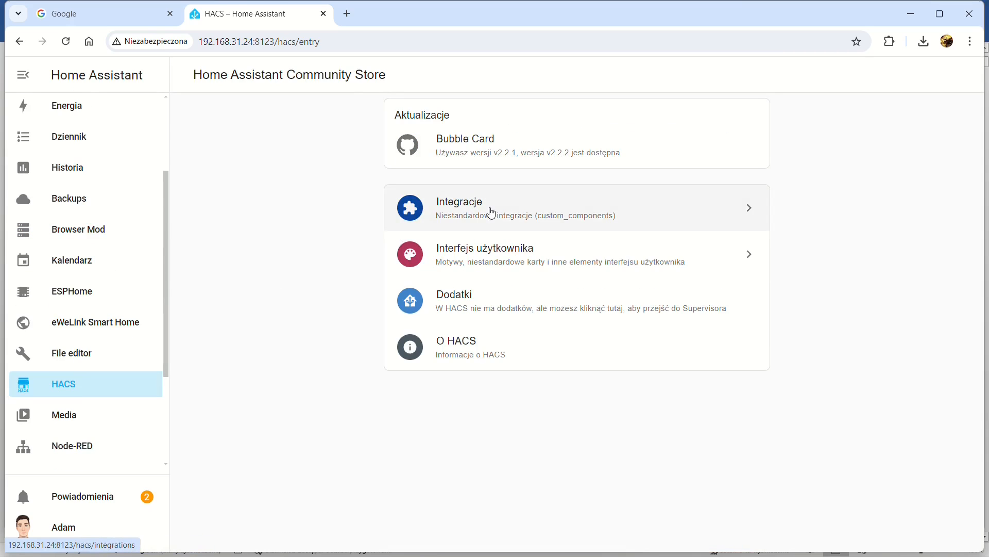
click(462, 261)
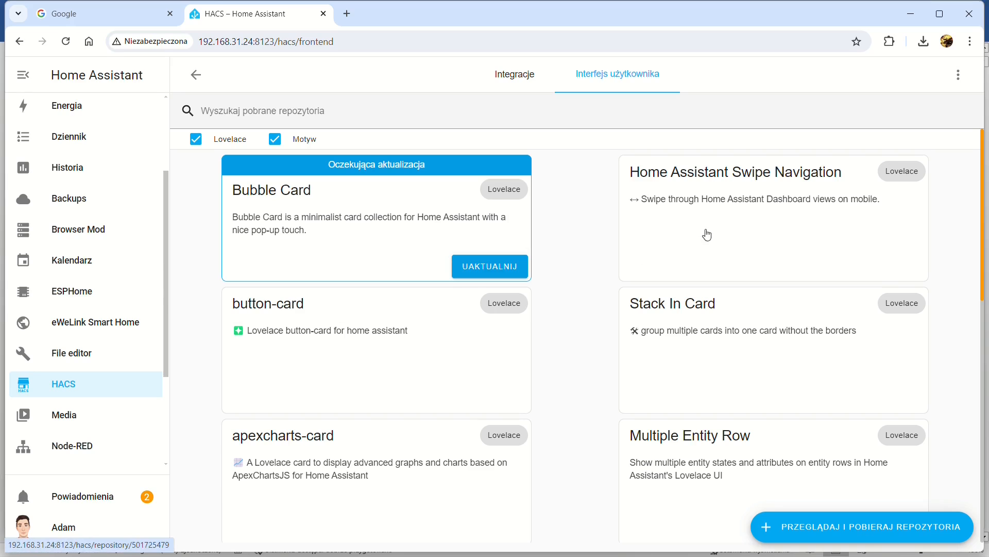
scroll(709, 301, down, 1)
scroll(705, 297, down, 1)
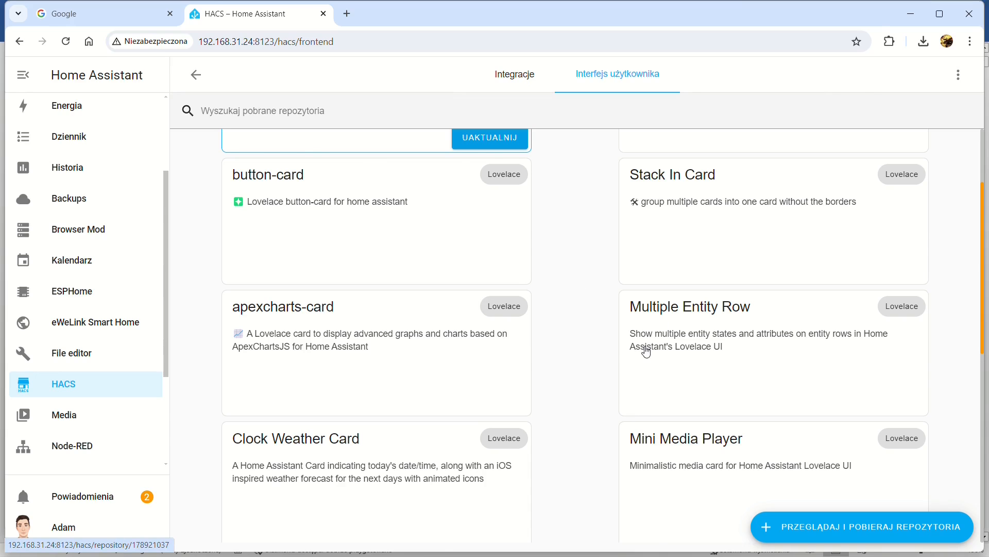
scroll(649, 356, down, 4)
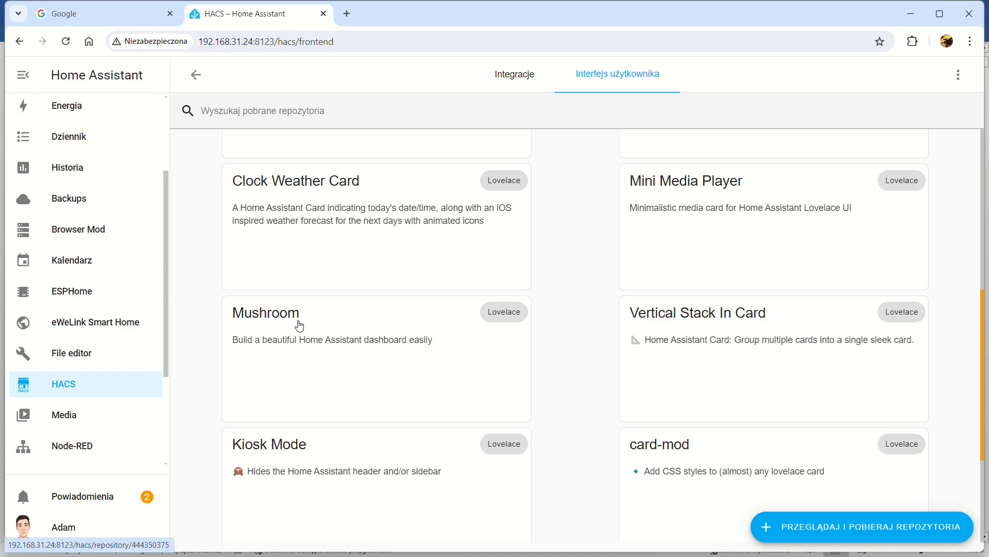
scroll(298, 325, down, 2)
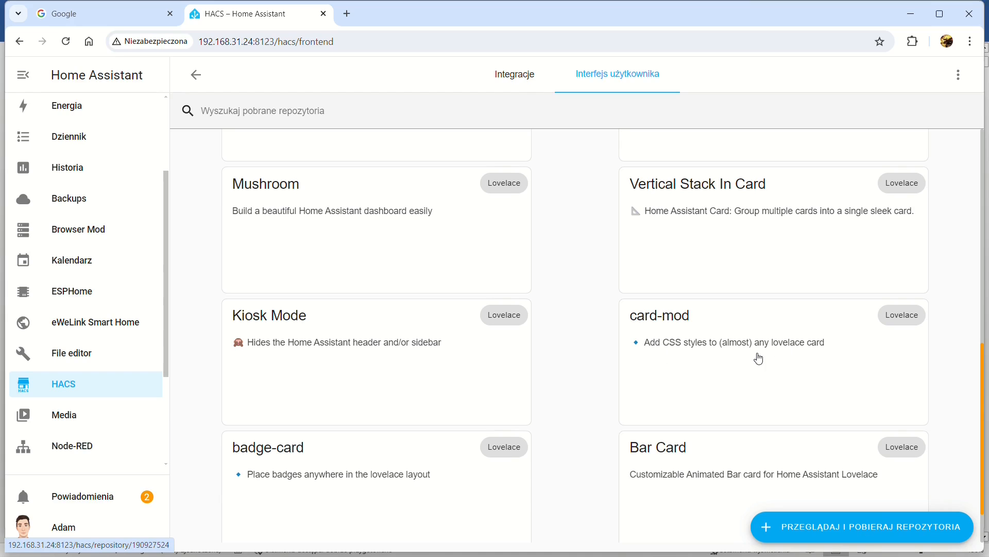
scroll(759, 358, down, 2)
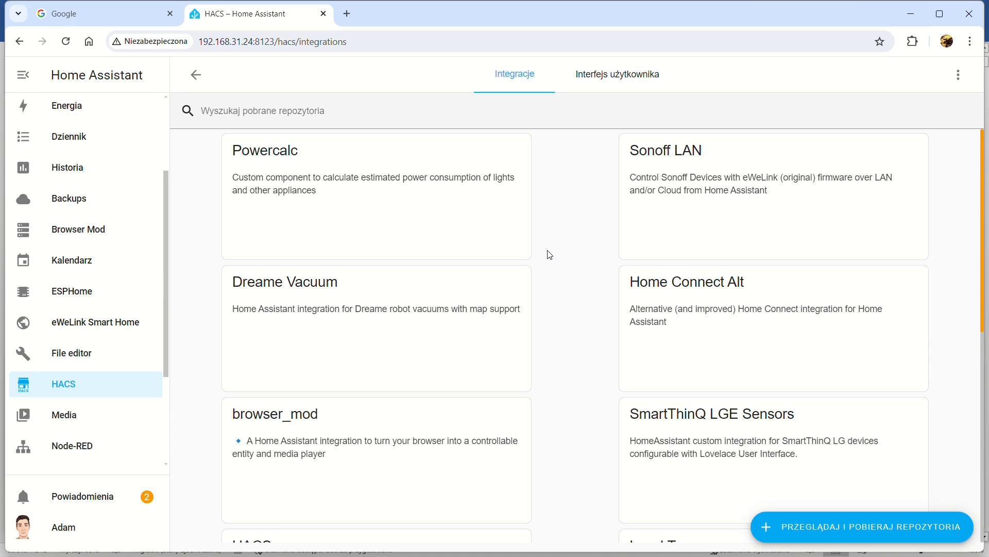
Look through the downloaded integrations in HACS and go back to the Przegląd dashboard
scroll(549, 254, down, 1)
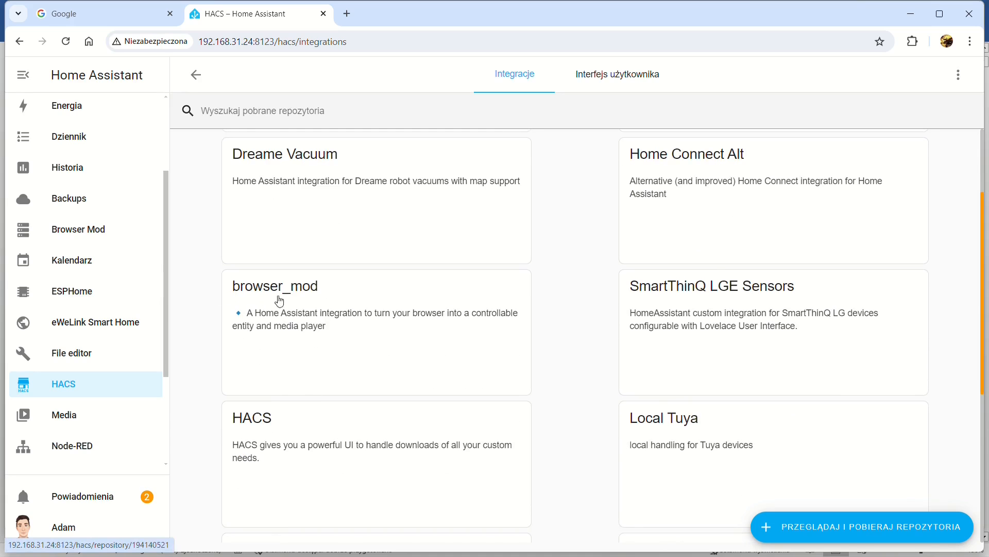
scroll(369, 310, down, 5)
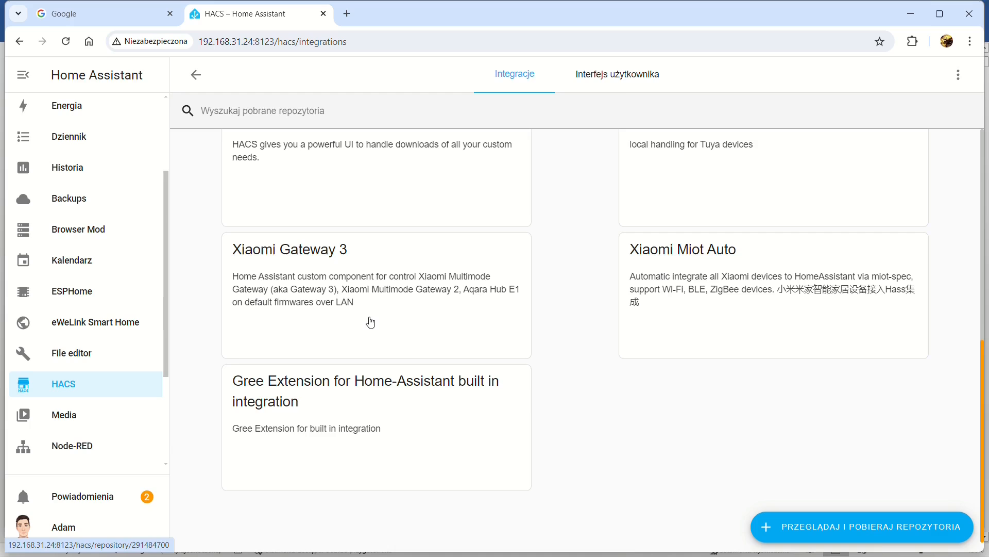
scroll(407, 273, up, 6)
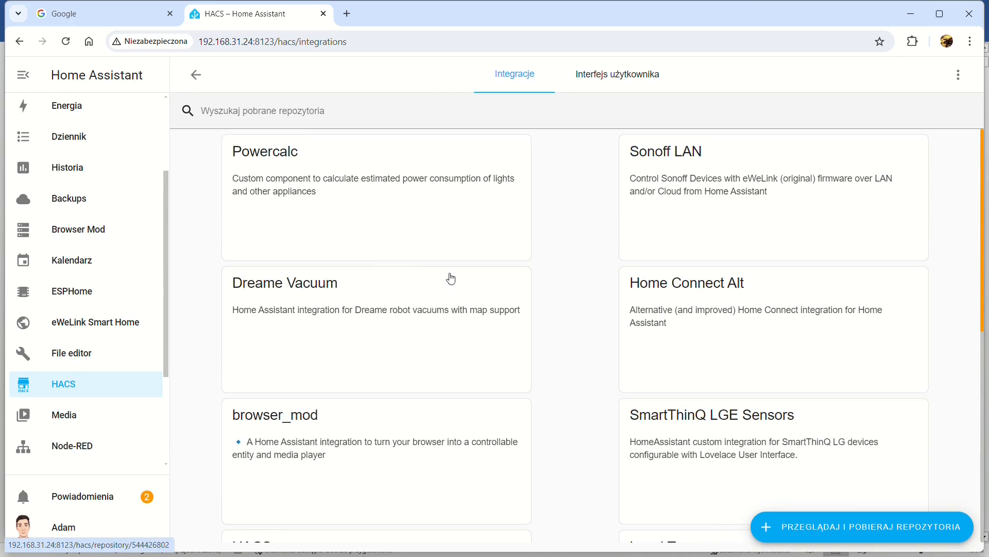
scroll(159, 211, up, 3)
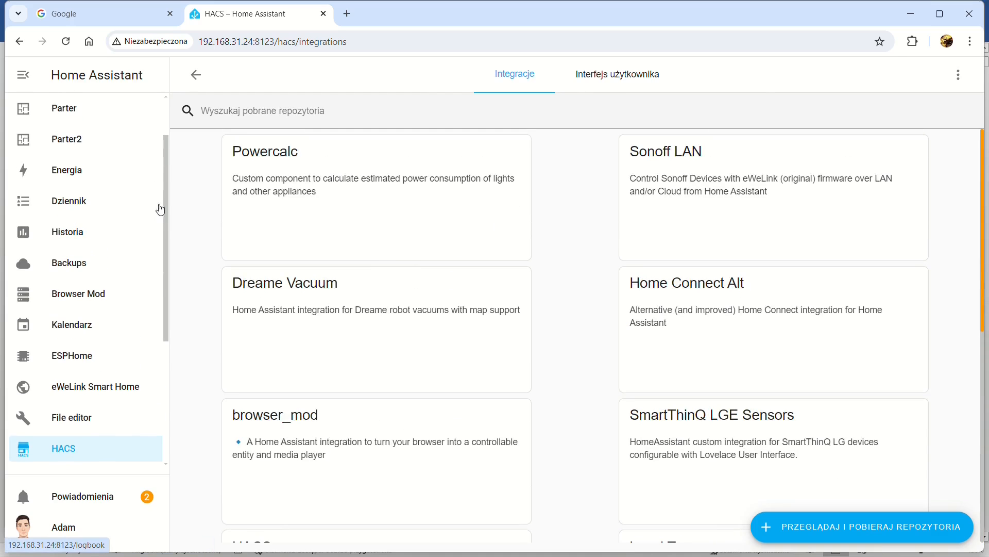
scroll(136, 229, up, 1)
click(98, 110)
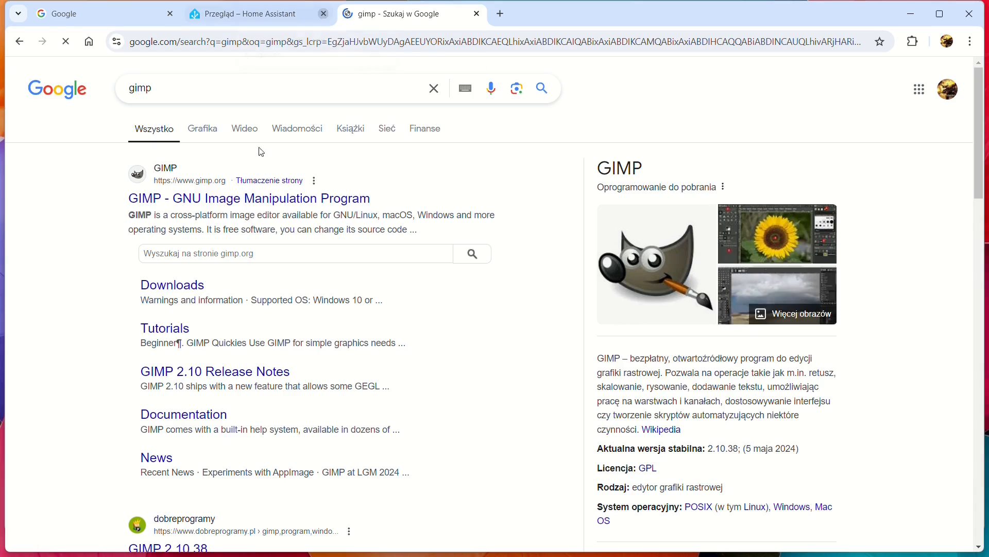
Open the official GIMP website from the search results, then switch to GIMP and open parter-off.png from the zrzuty folder
click(246, 201)
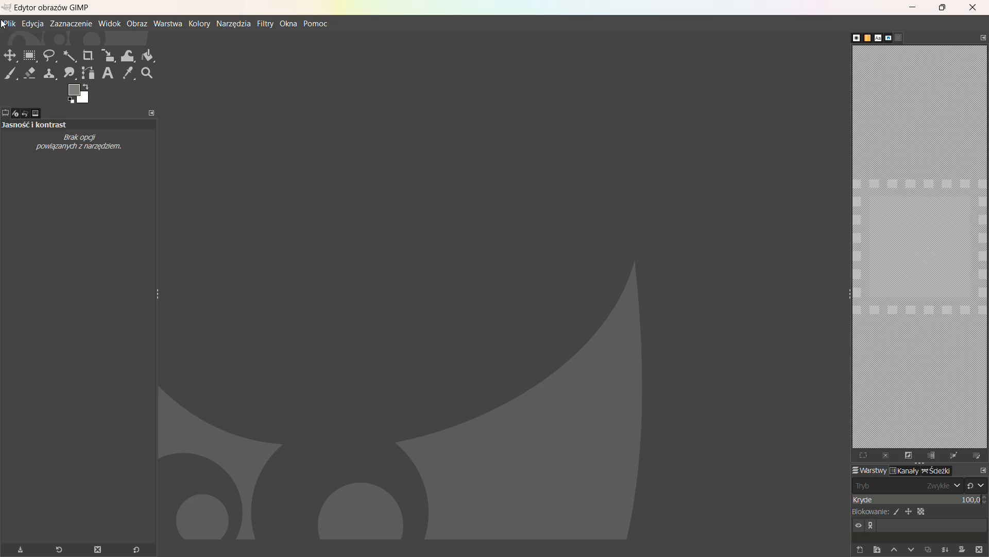
click(10, 24)
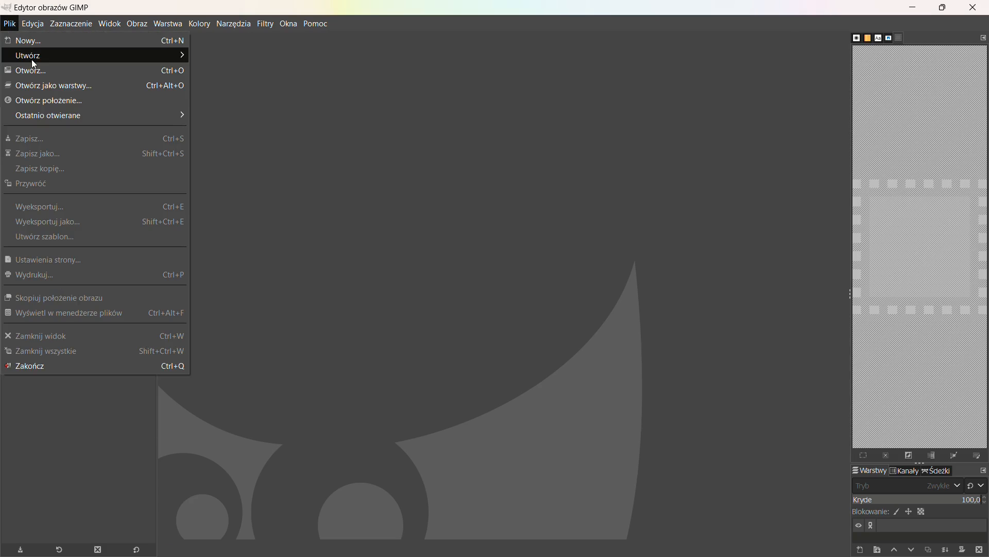
click(29, 71)
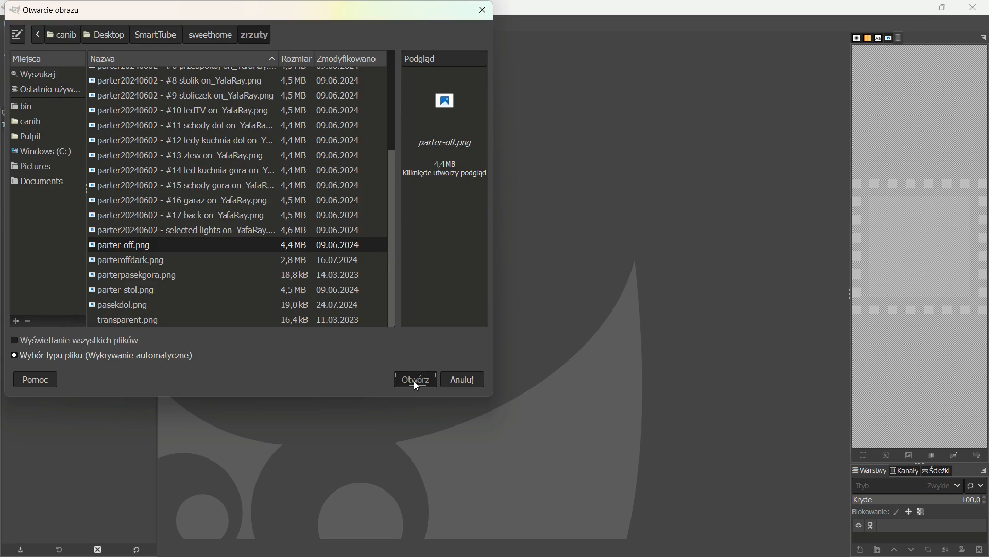
click(415, 381)
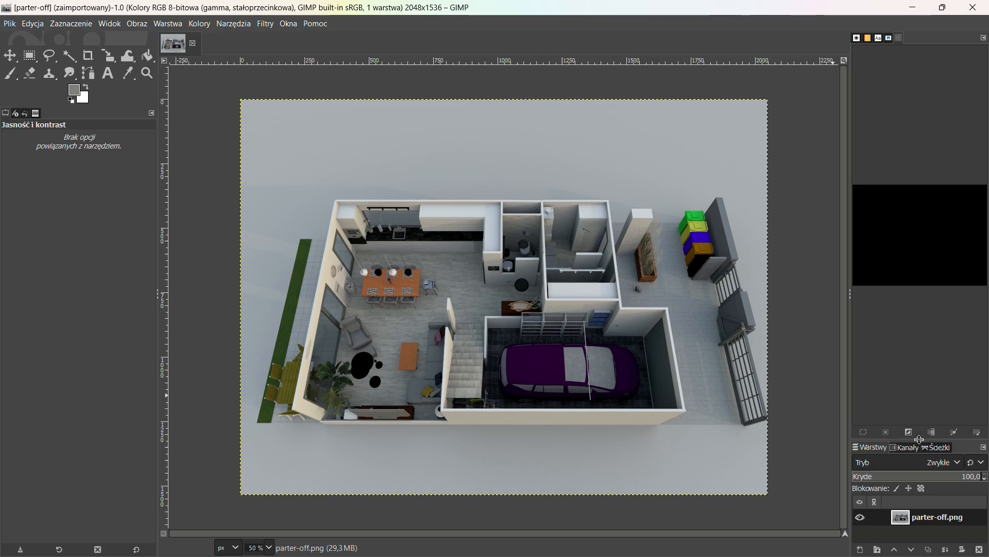
Enlarge the layer list, add a 2048 × 1536 px transparent layer named transparent2, and hide the parter-off.png layer
drag(922, 441, 916, 284)
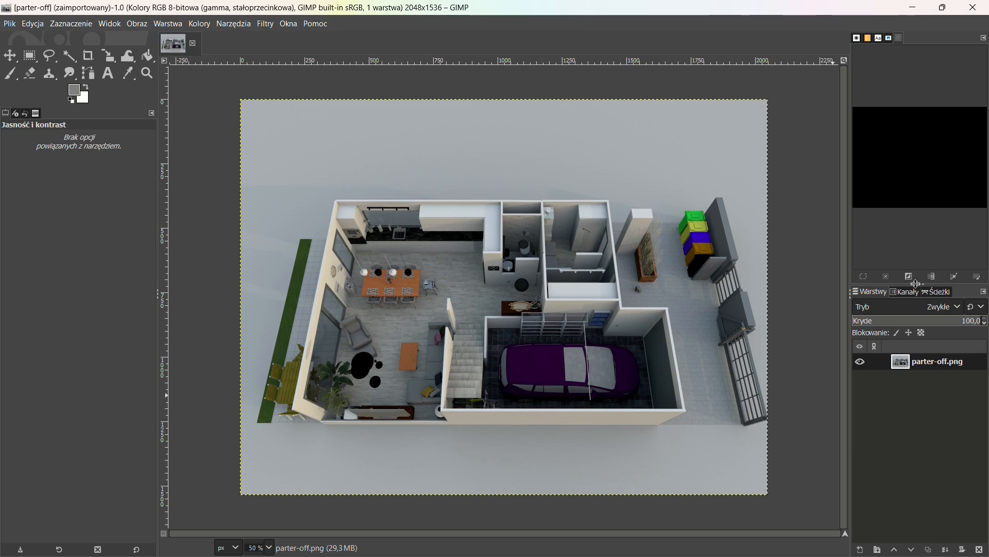
right_click(866, 385)
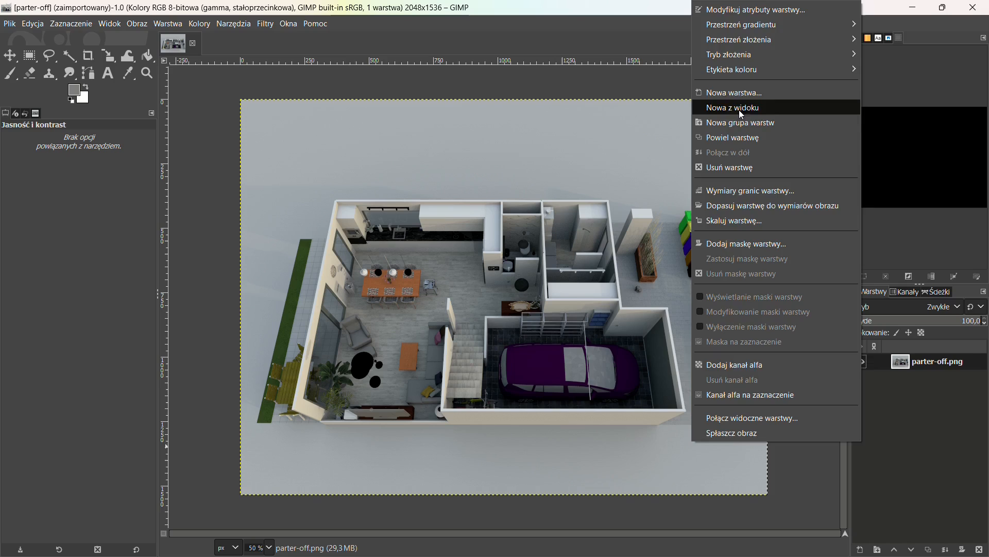
click(734, 92)
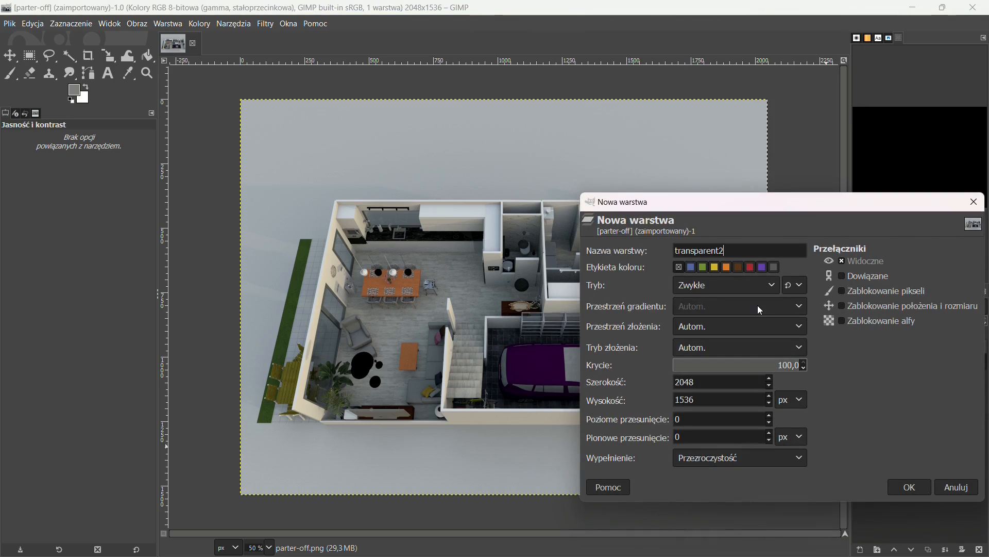
key(Return)
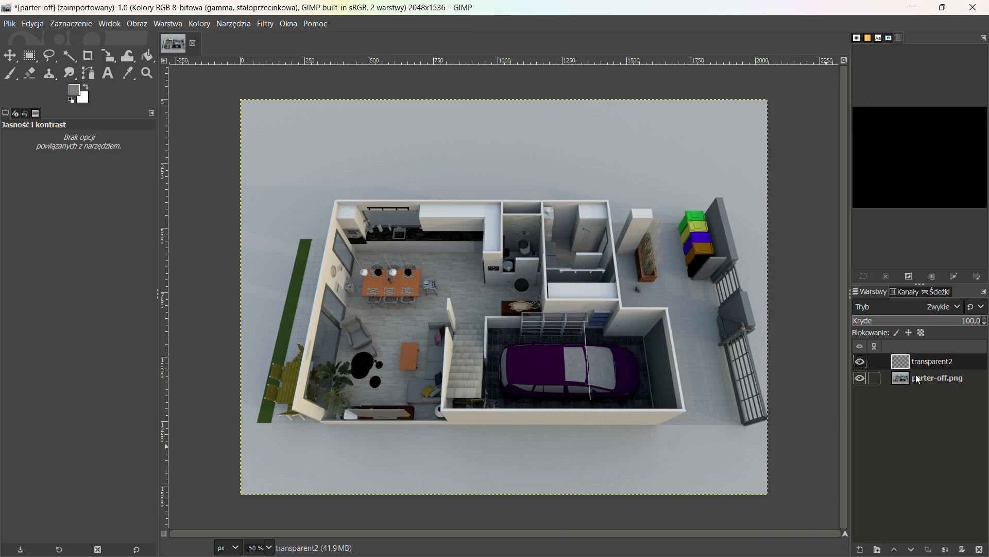
click(859, 380)
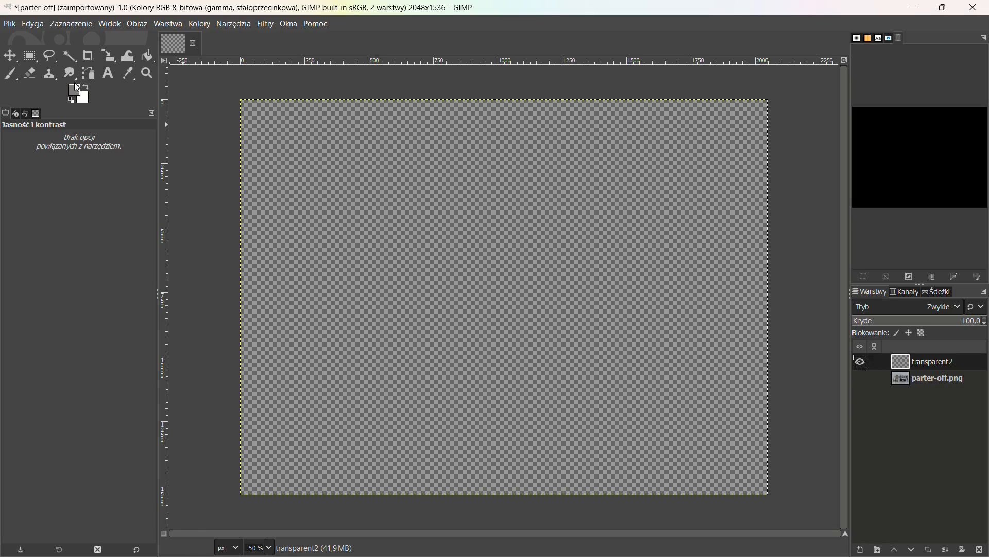
Export the image as transparent2.png to the zrzuty folder with the default PNG options
click(10, 24)
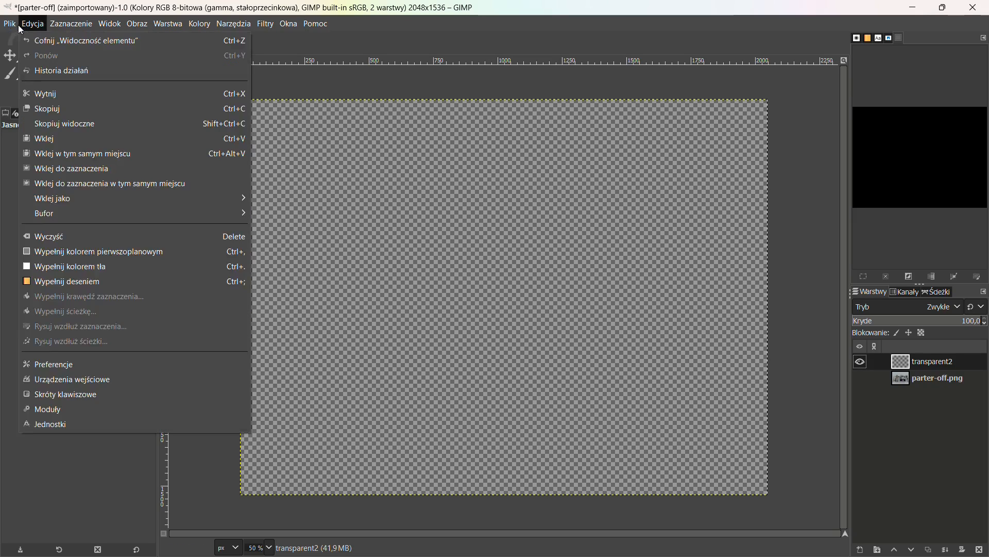
click(57, 156)
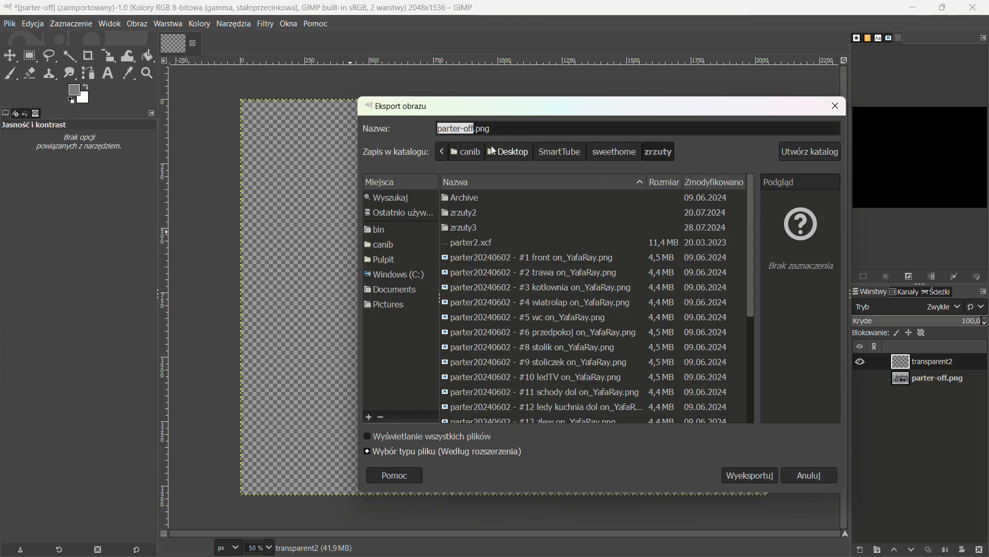
drag(522, 114, 490, 113)
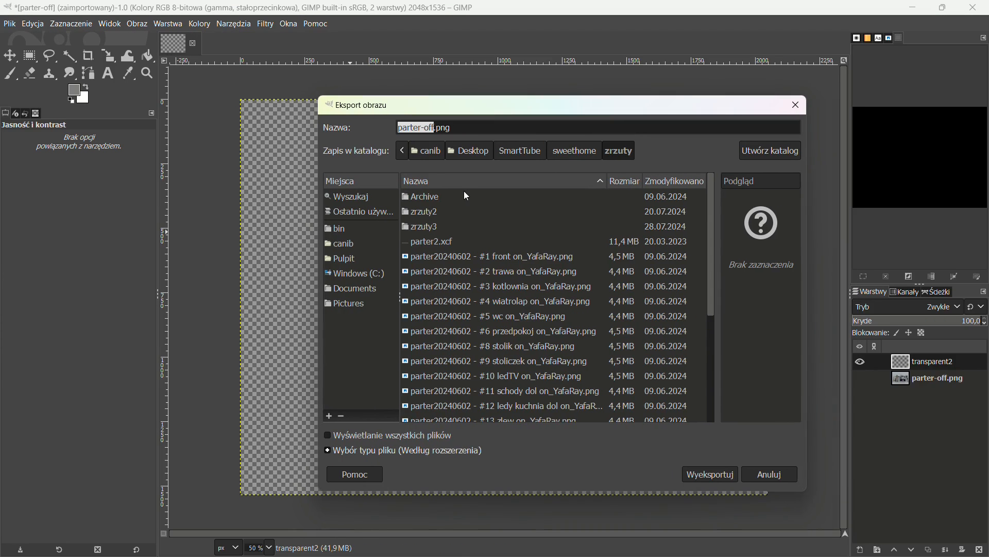
text(transpar)
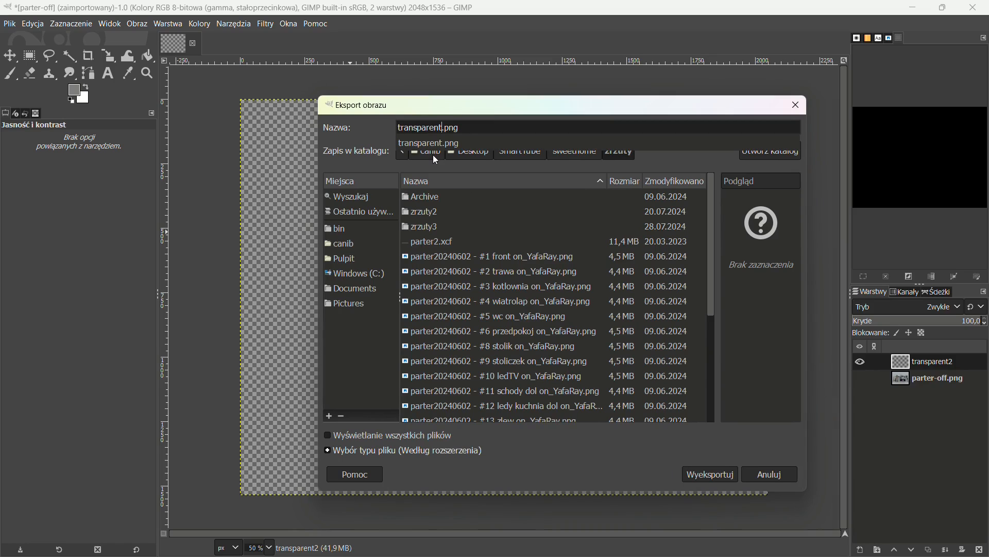
text(ent2)
key(Return)
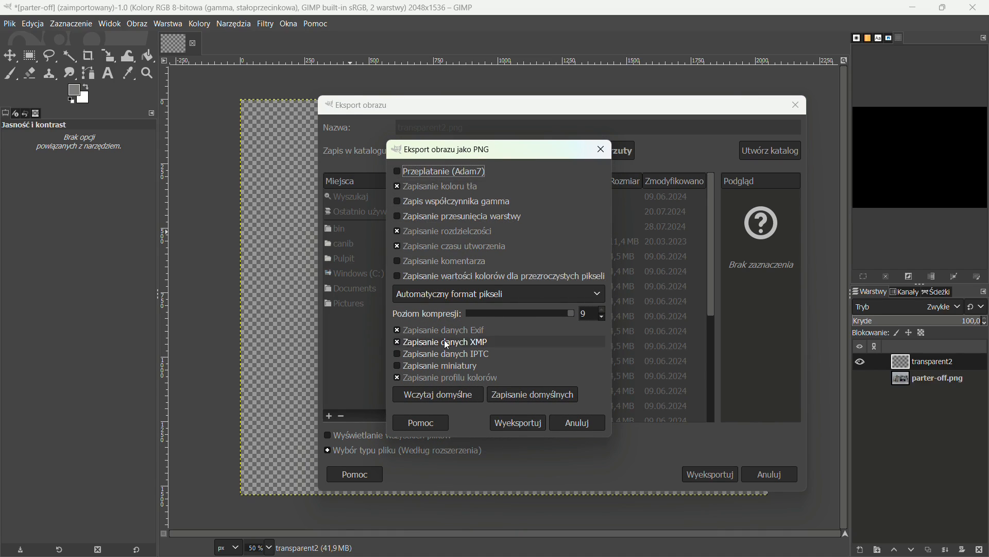
click(518, 422)
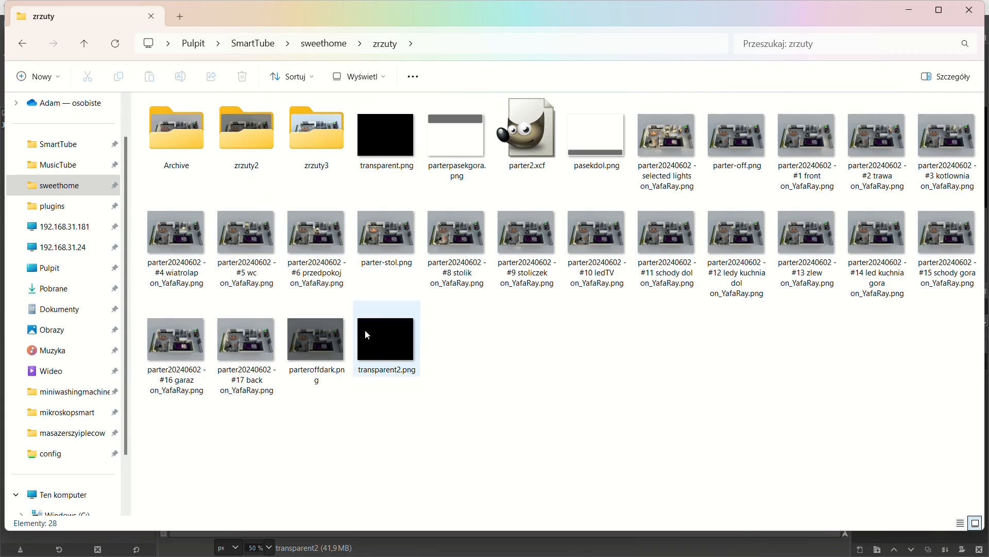
Preview the exported transparent2.png from the zrzuty folder, then close the preview and minimise the folder window
click(410, 346)
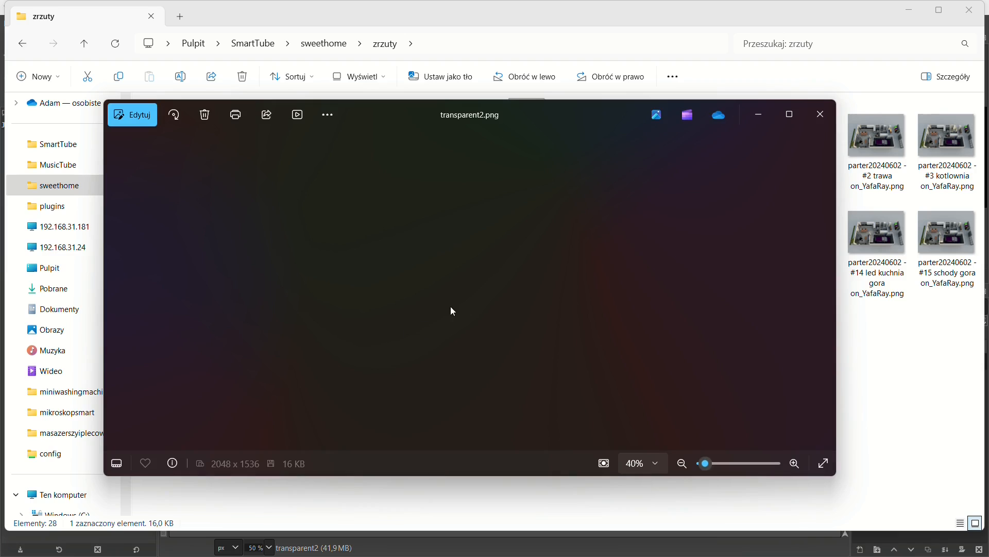
click(824, 116)
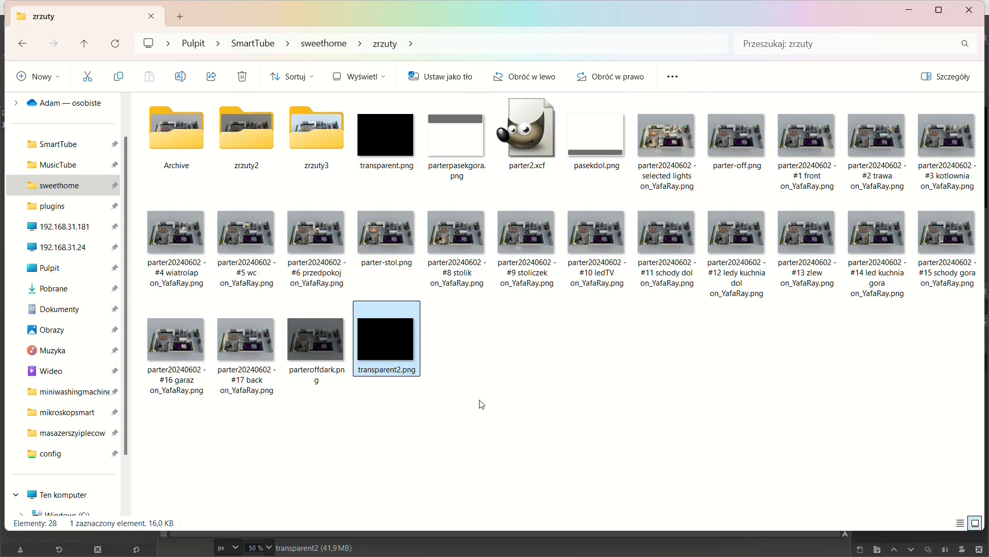
click(912, 16)
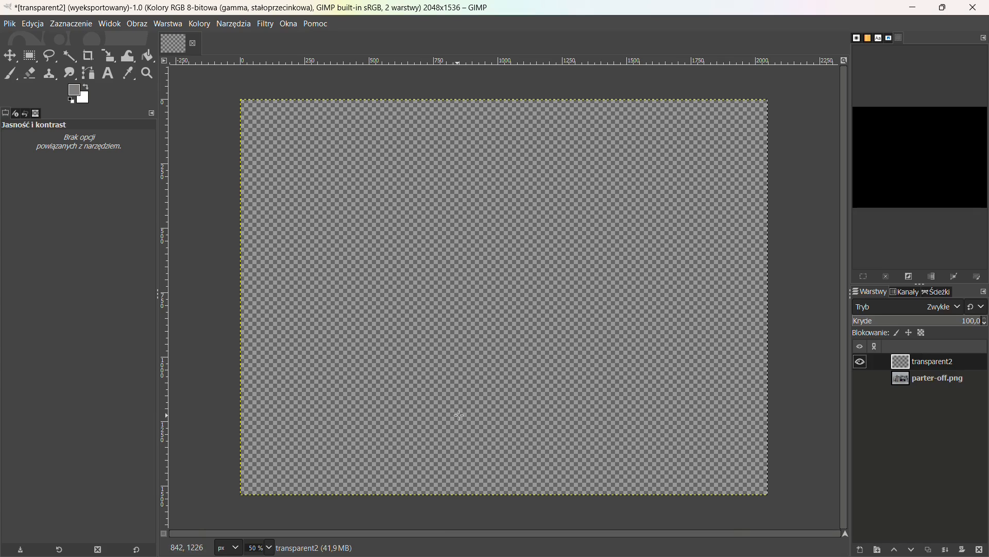
Switch to panel-parter2.yaml in the code editor and review the base image and the light.kitchen_table element
click(392, 543)
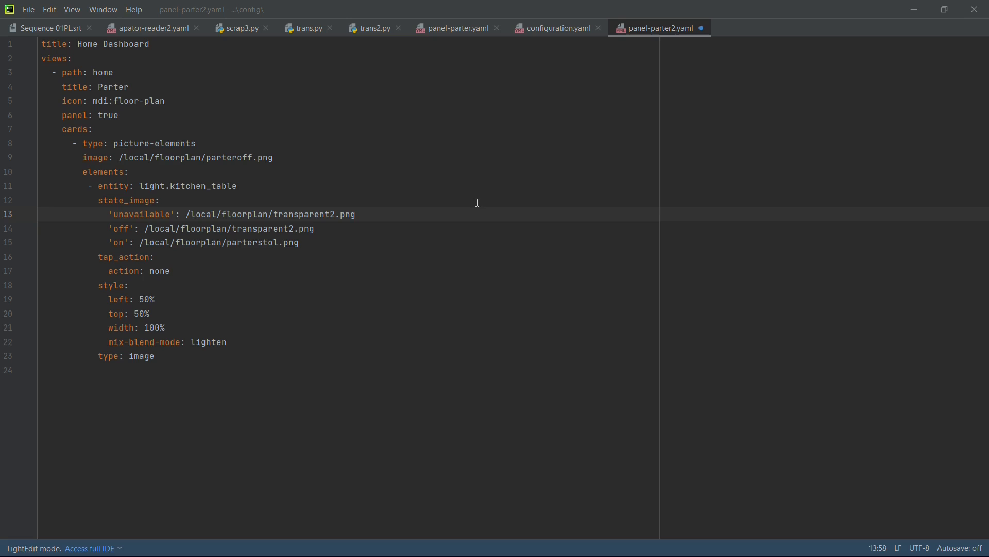
click(477, 202)
click(218, 110)
click(105, 158)
click(80, 172)
drag(94, 185, 174, 214)
click(181, 186)
click(202, 197)
click(101, 200)
click(165, 212)
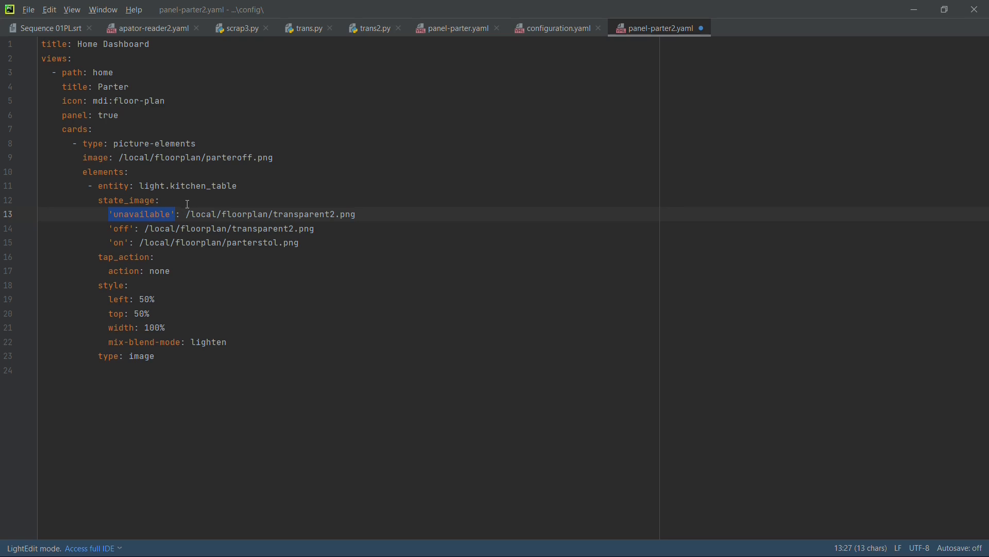
Examine the image paths assigned to the unavailable, off and on states of light.kitchen_table
click(179, 212)
drag(109, 214, 31, 216)
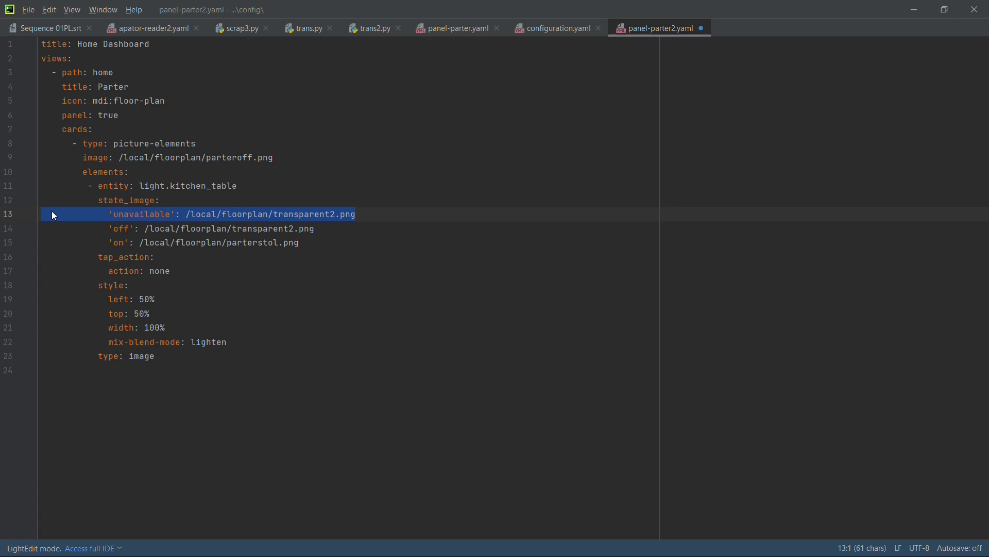
click(216, 271)
drag(368, 216, 40, 214)
drag(320, 229, 4, 222)
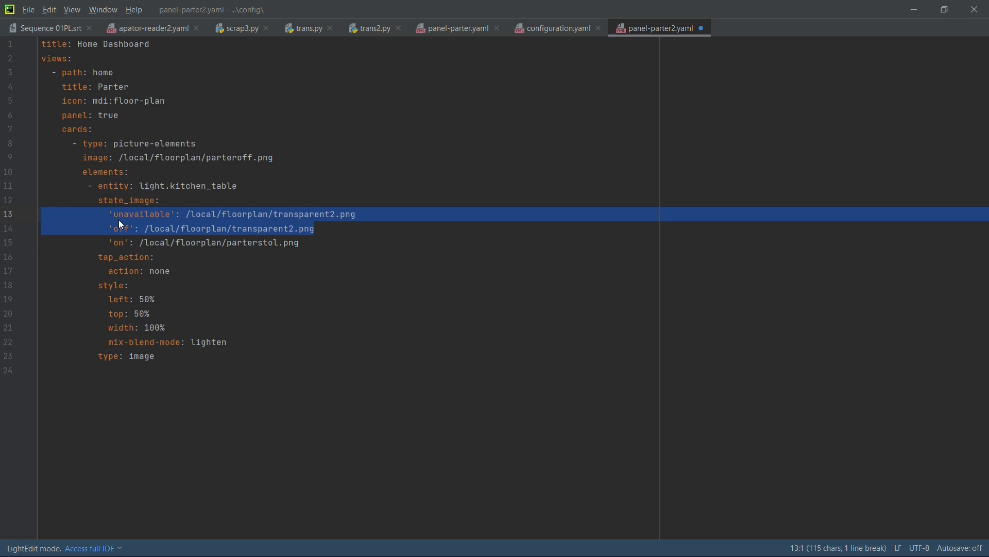
click(343, 234)
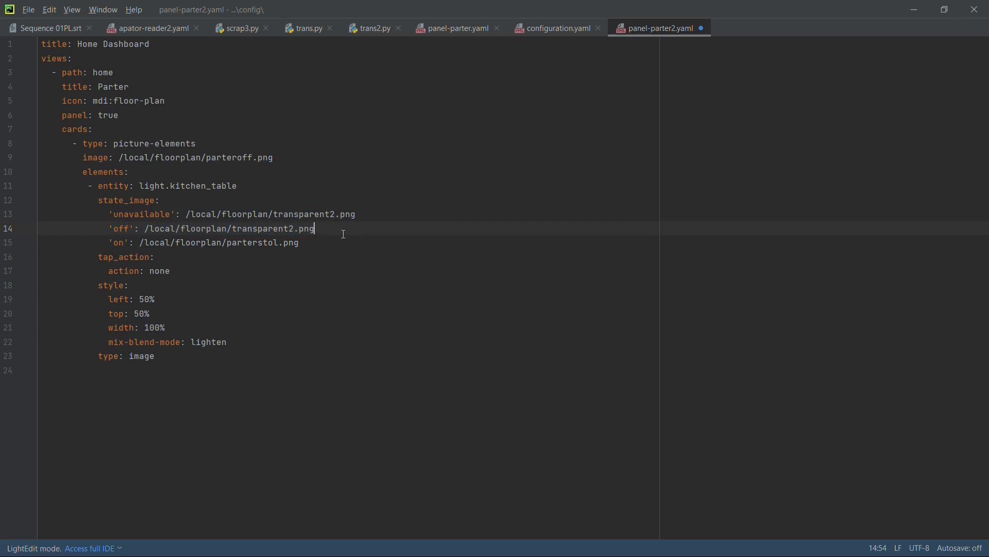
drag(103, 242, 165, 243)
click(278, 243)
drag(302, 242, 35, 240)
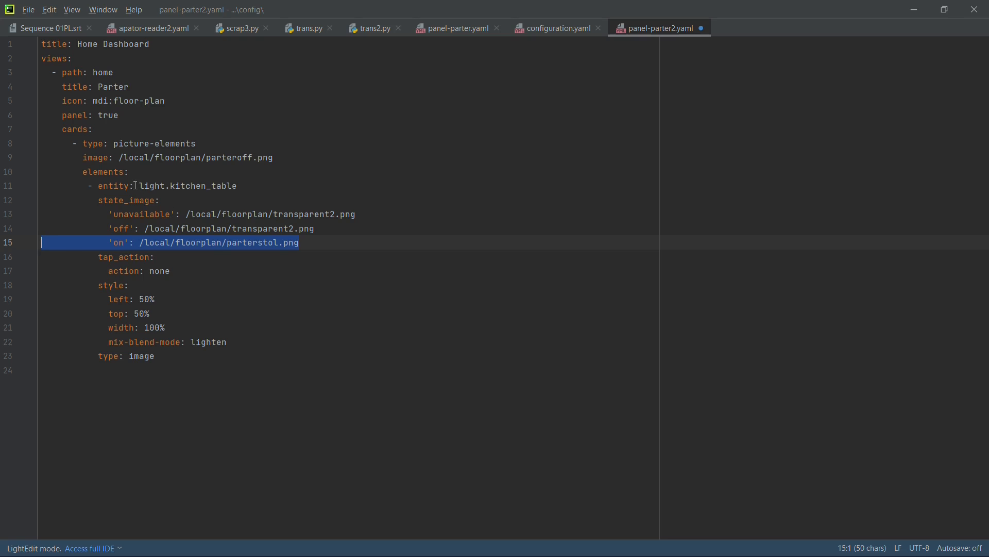
drag(98, 186, 174, 214)
click(168, 256)
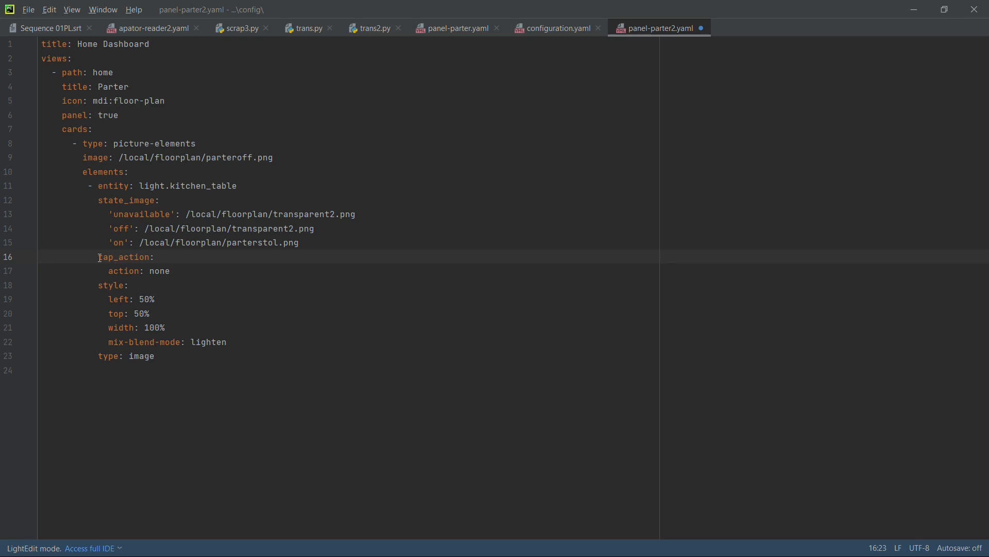
Review the kitchen table element's style settings for position, width and blend mode, and its element type
key(Down)
key(Down)
mouse_move(50, 283)
mouse_down()
mouse_move(146, 299)
mouse_move(46, 300)
mouse_up()
click(163, 303)
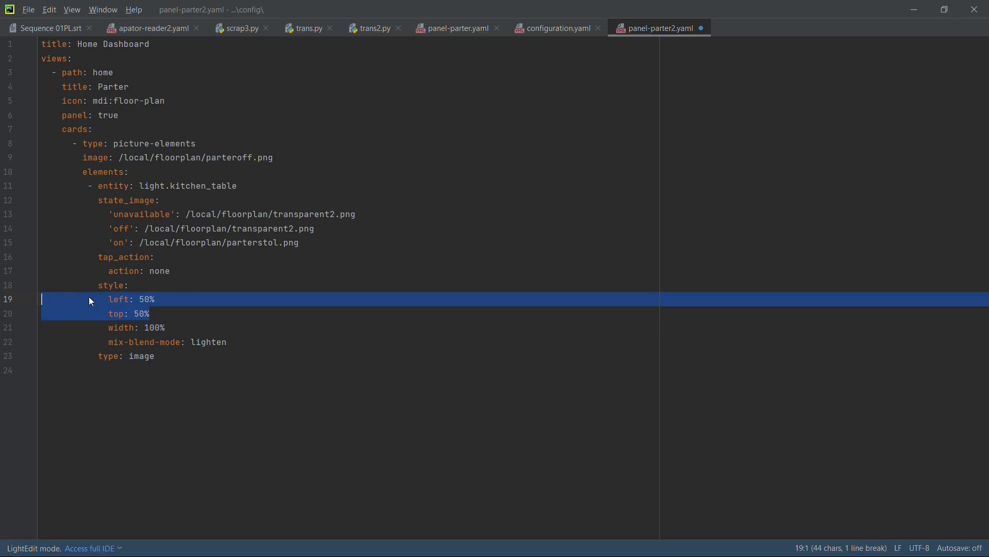
click(165, 314)
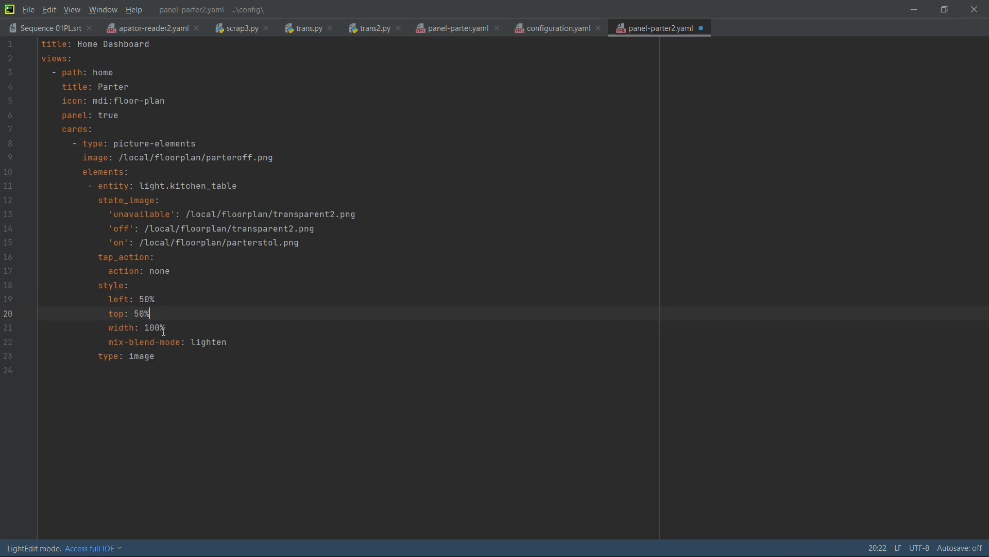
drag(170, 328, 45, 328)
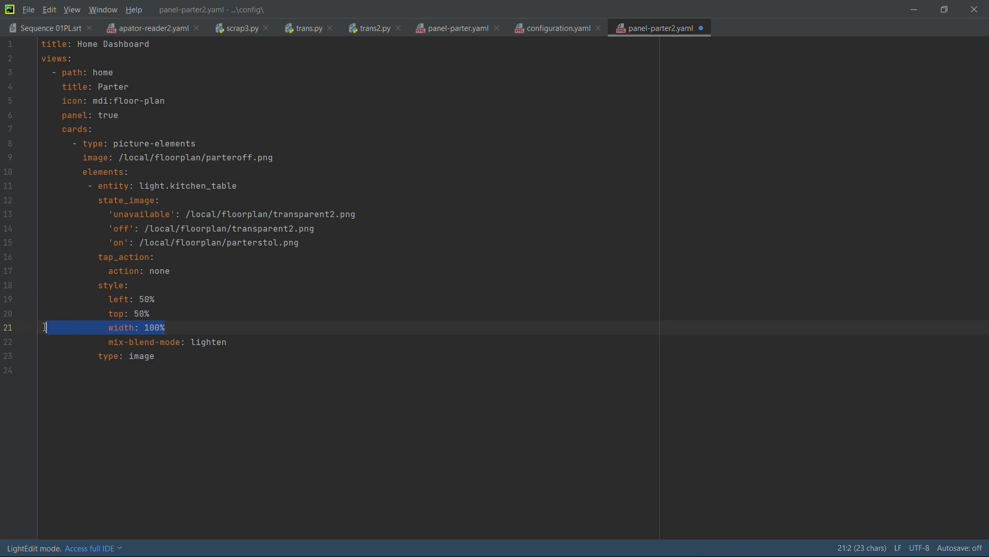
click(133, 343)
drag(108, 342, 17, 342)
click(247, 342)
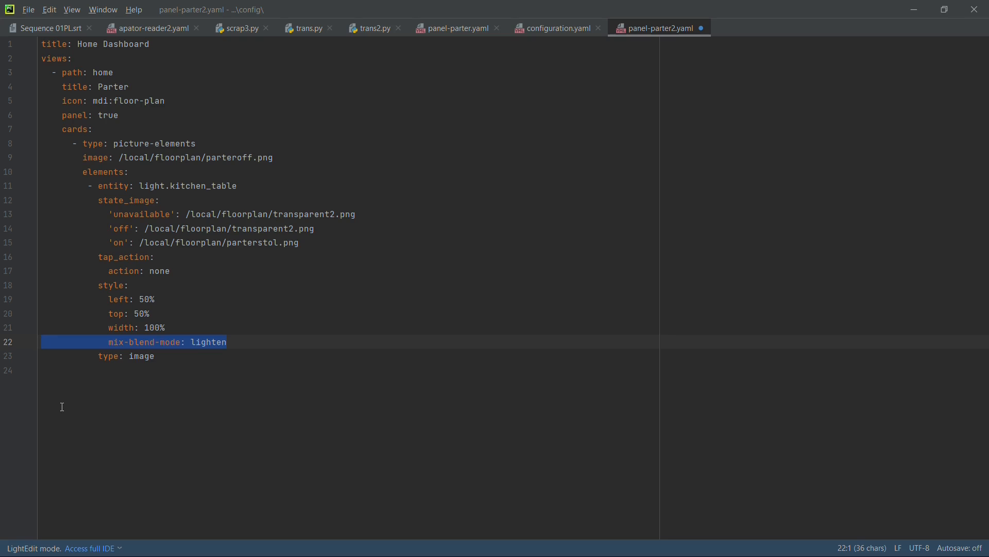
click(147, 399)
triple_click(167, 352)
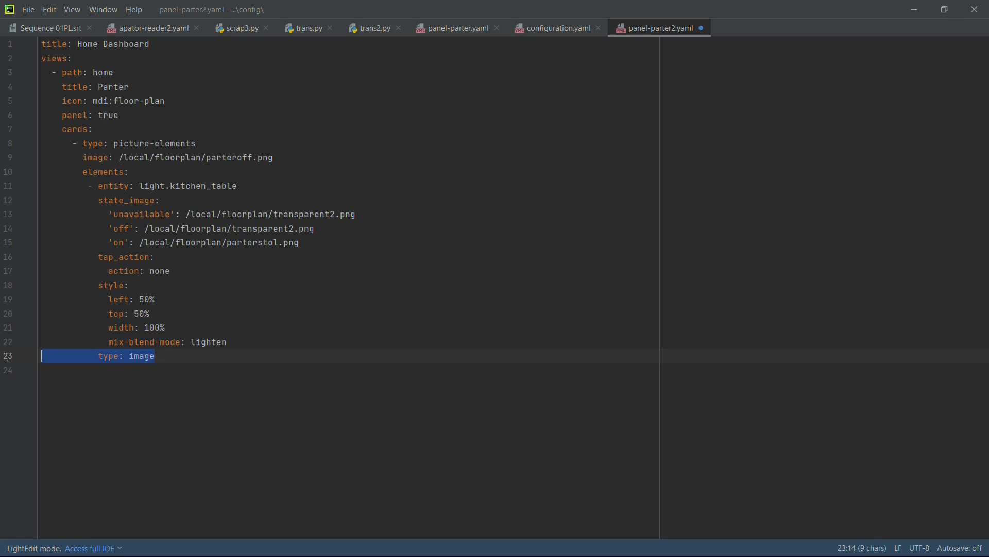
click(238, 355)
click(253, 270)
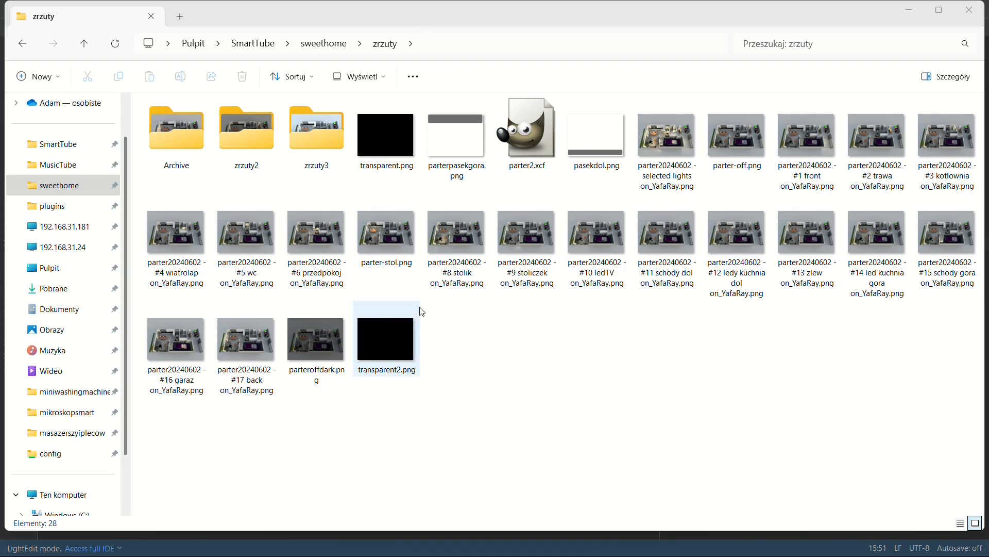
Copy transparent2.png from the zrzuty folder in File Explorer
click(376, 327)
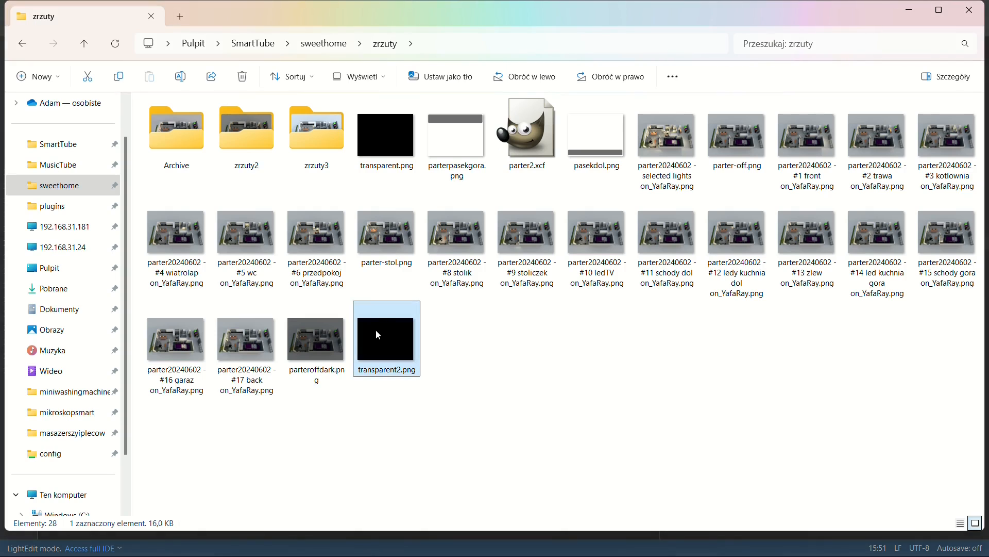
right_click(387, 336)
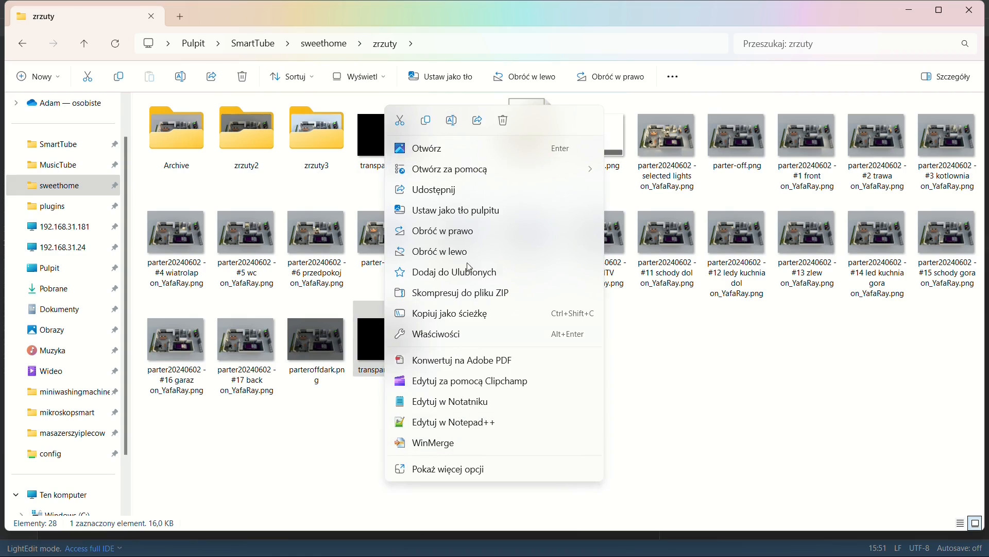
click(425, 122)
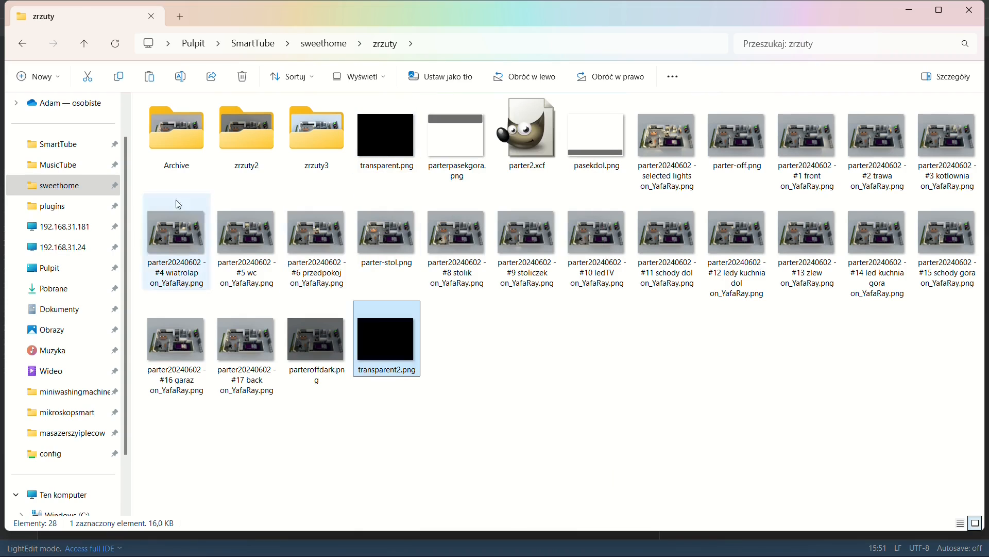
Paste transparent2.png into the config/www/floorplan folder on the 192.168.31.24 network share
click(77, 247)
key(ctrl+t)
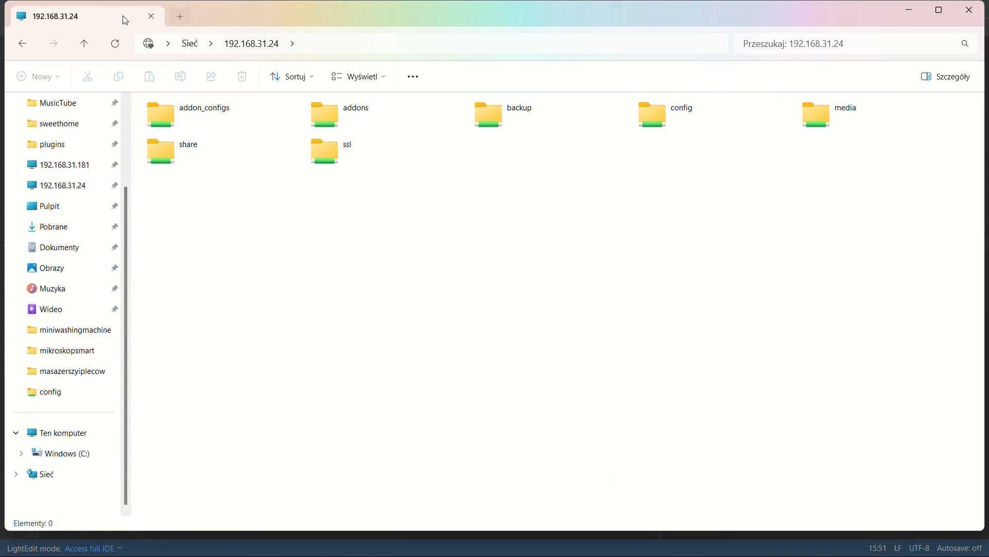
click(123, 14)
double_click(670, 116)
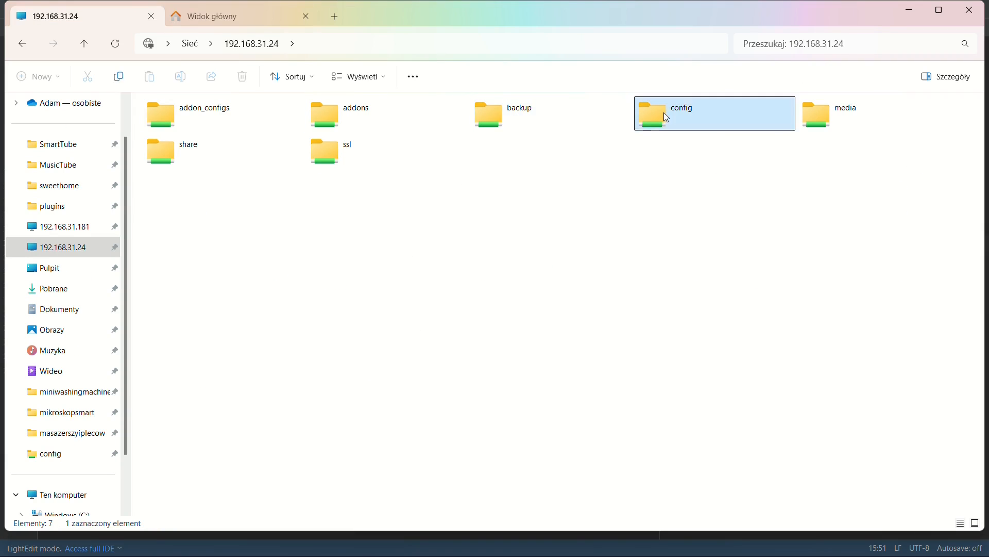
double_click(196, 236)
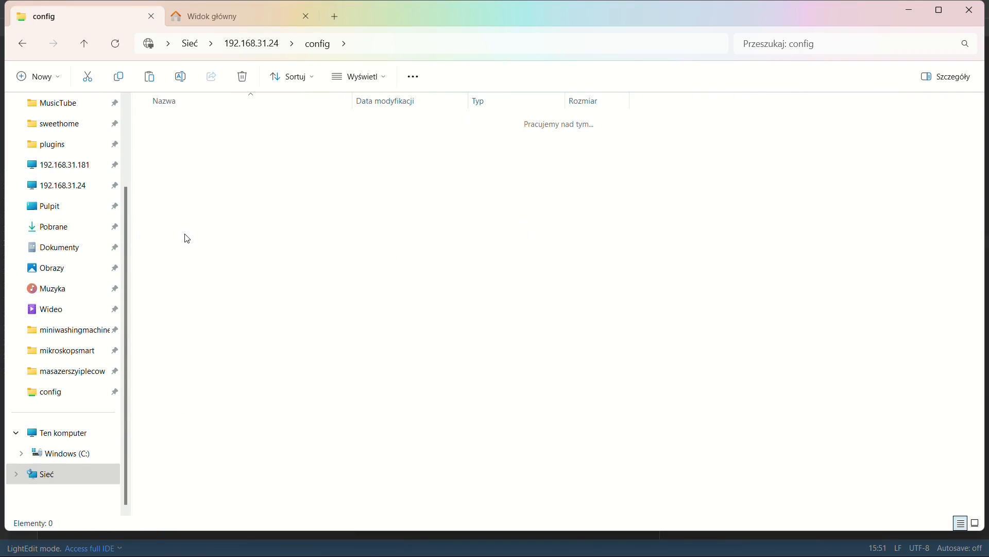
double_click(190, 148)
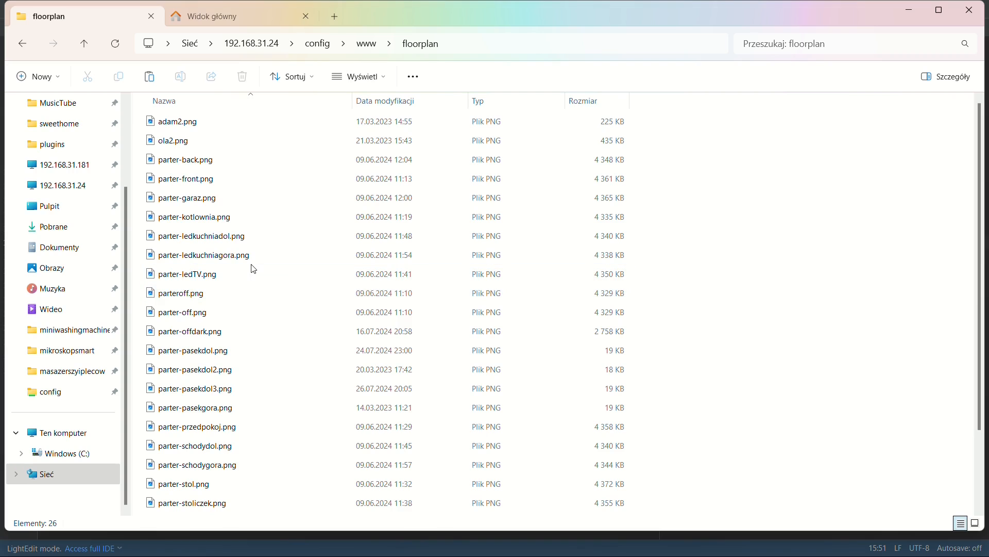
right_click(252, 266)
right_click(692, 226)
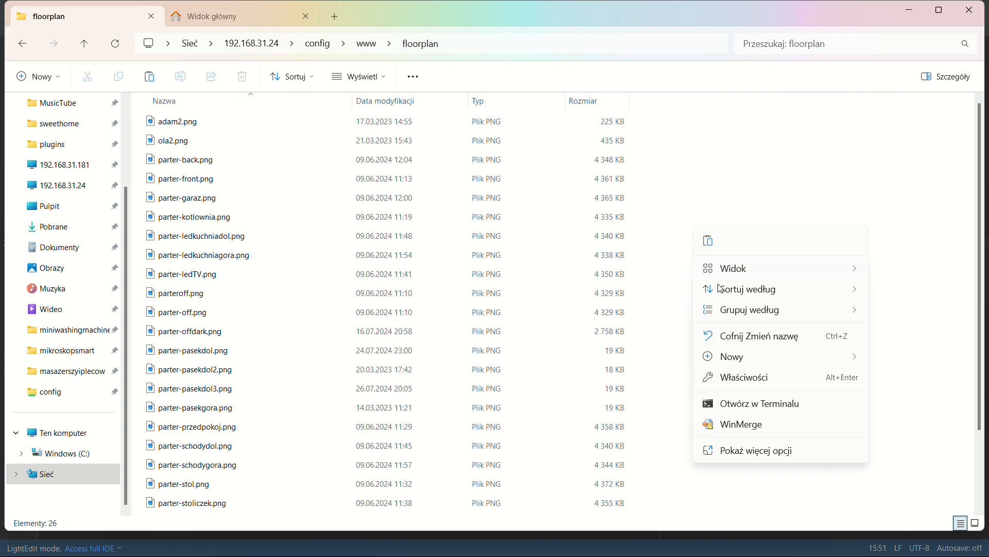
click(709, 241)
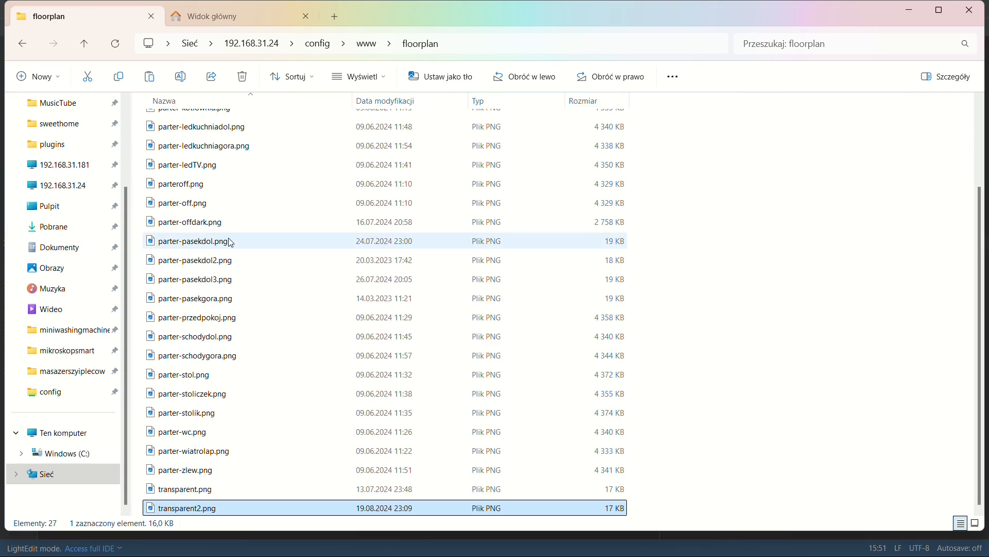
In panel-parter2.yaml, change the on-state image to parter-stol.png and the base image to parter-off.png
scroll(231, 254, up, 3)
key(alt+Tab)
click(259, 242)
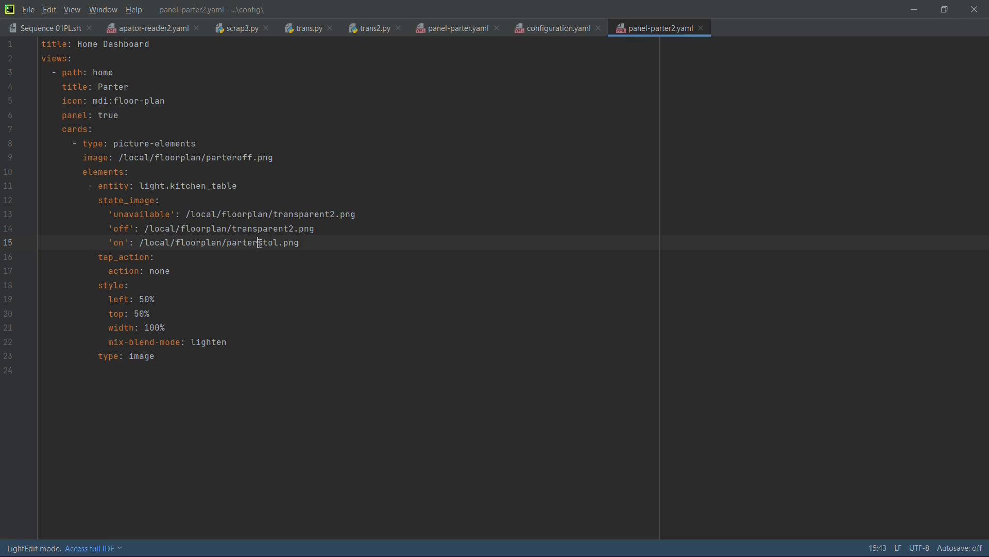
text(-)
click(238, 159)
text(-)
click(294, 251)
click(331, 240)
Examine the transparentdwa.png paths used for the unavailable and off states in panel-parter2.yaml
key(alt+Tab)
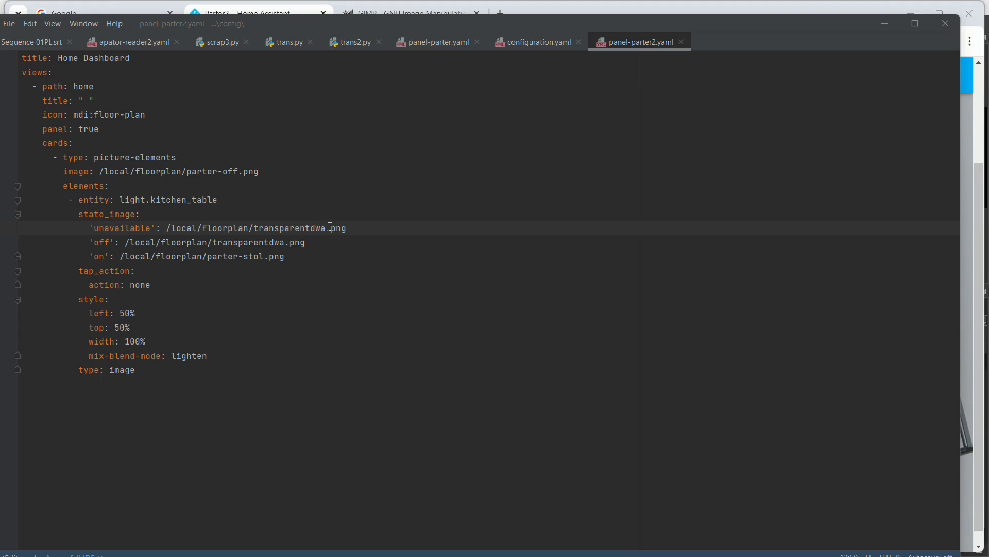
click(383, 217)
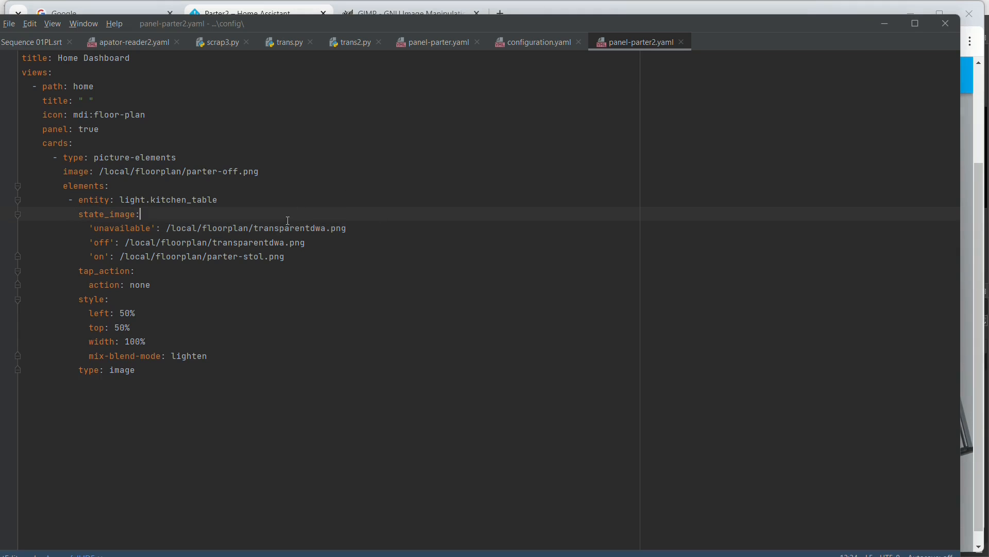
mouse_move(252, 230)
mouse_down()
mouse_move(313, 226)
mouse_move(285, 243)
mouse_move(233, 229)
mouse_up()
click(299, 230)
click(311, 227)
click(294, 241)
drag(308, 243, 90, 233)
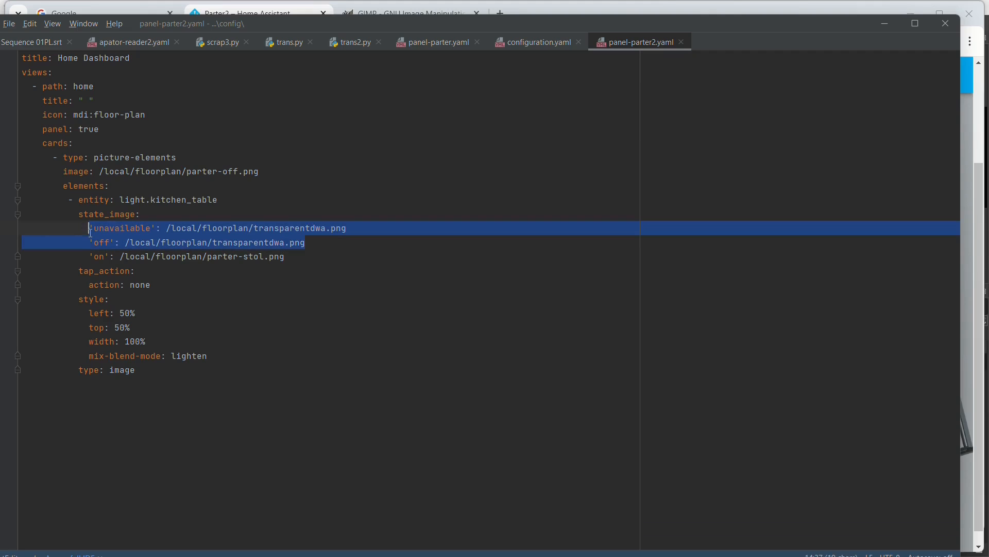
Switch to Chrome, reload the Parter2 dashboard and examine the floor plan around the dining table
click(309, 296)
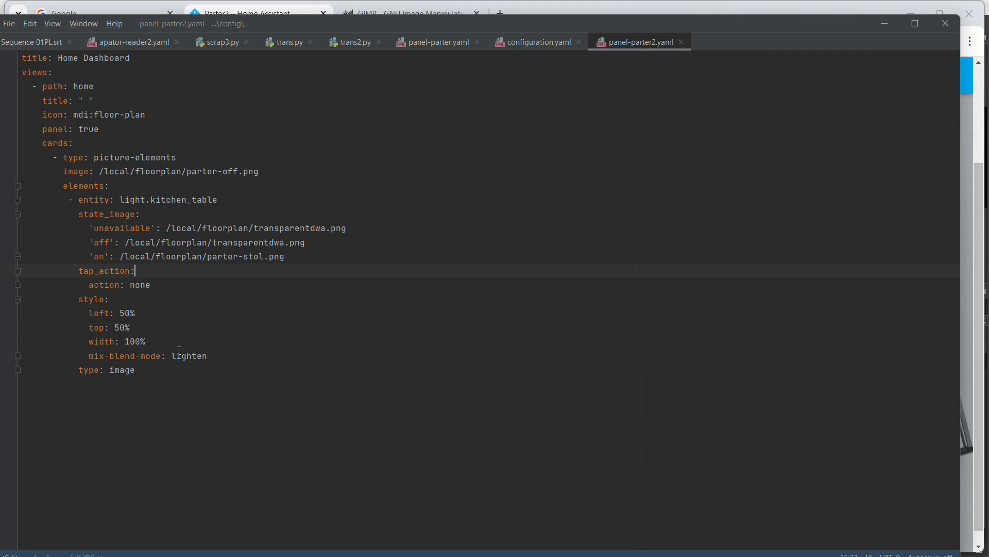
click(153, 373)
click(66, 41)
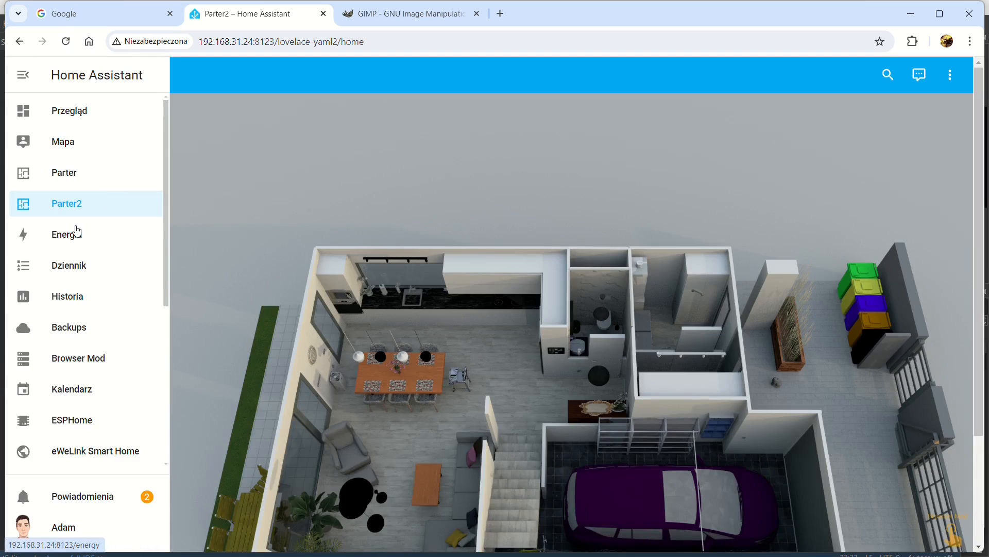
scroll(434, 251, down, 3)
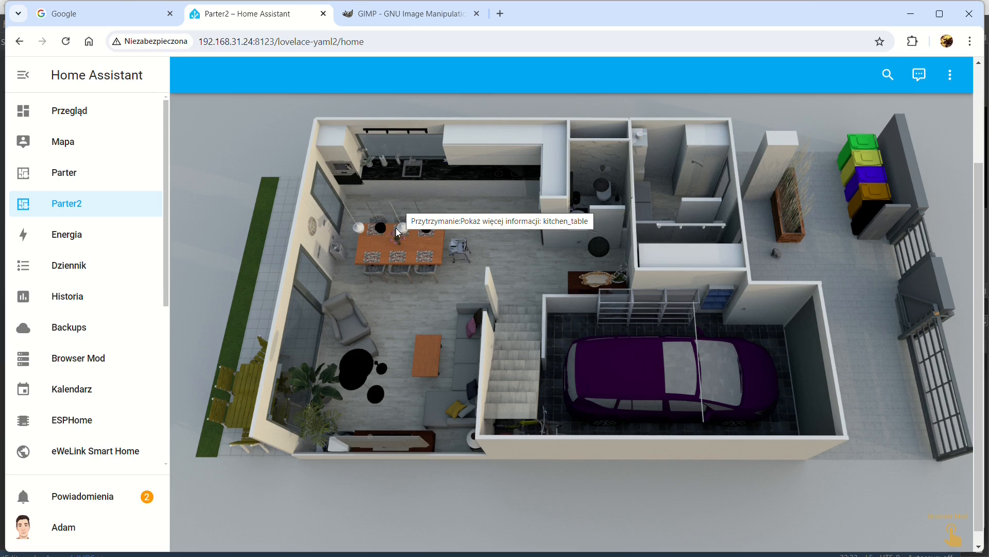
scroll(406, 323, up, 1)
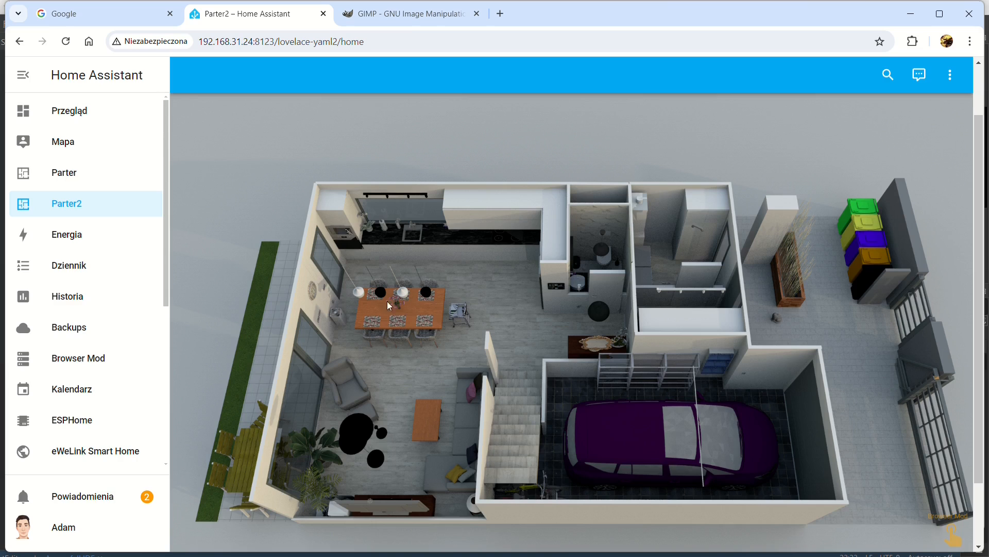
Turn on the kitchen table light in the living room view of the Przegląd dashboard and return to the Parter2 floor plan
click(62, 118)
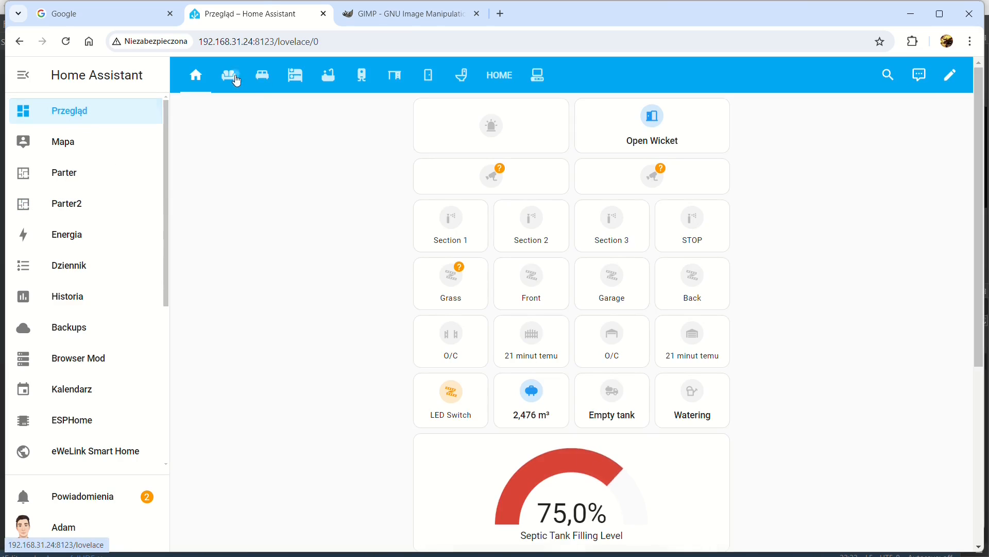
click(236, 80)
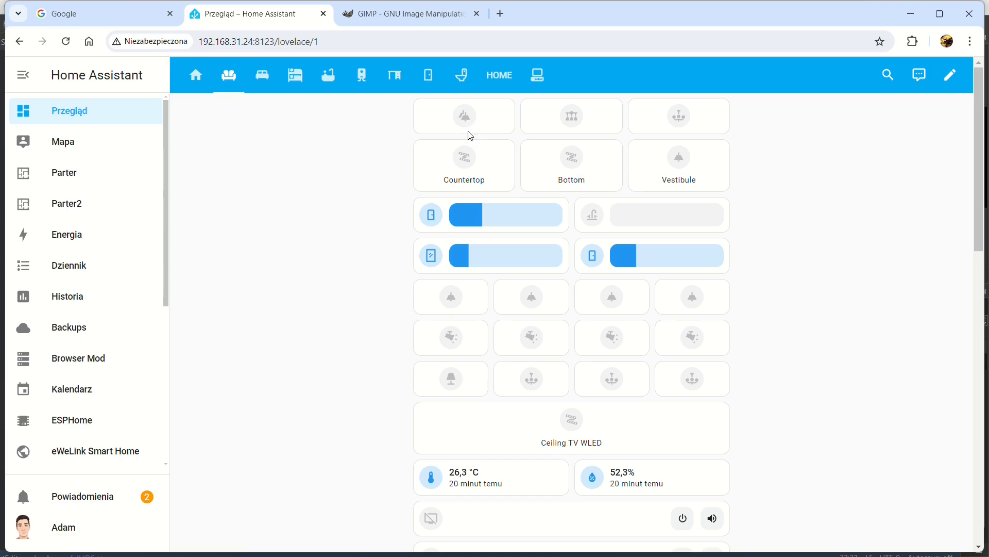
click(466, 117)
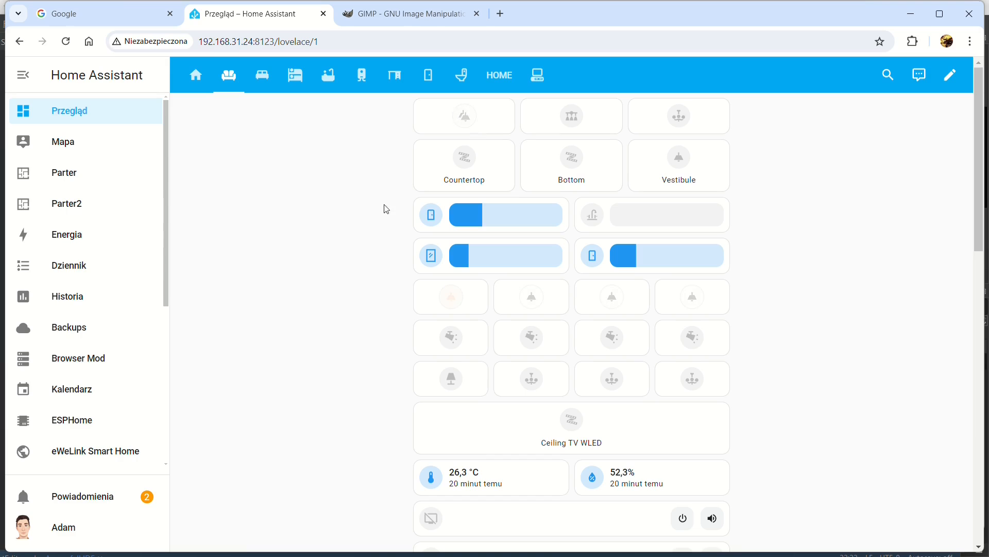
click(75, 208)
scroll(365, 317, down, 2)
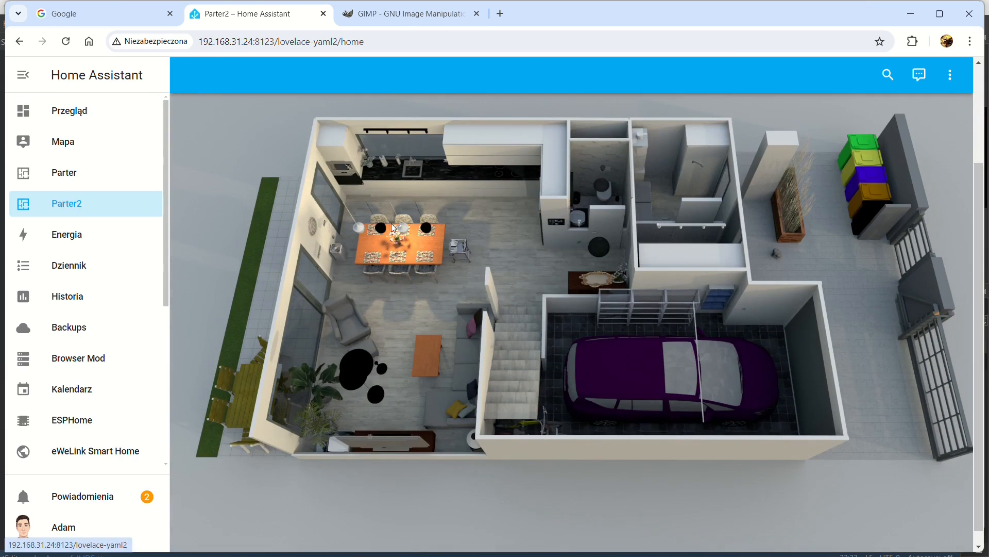
Toggle the kitchen table light repeatedly to check its on and off images on the Parter2 floor plan
click(416, 241)
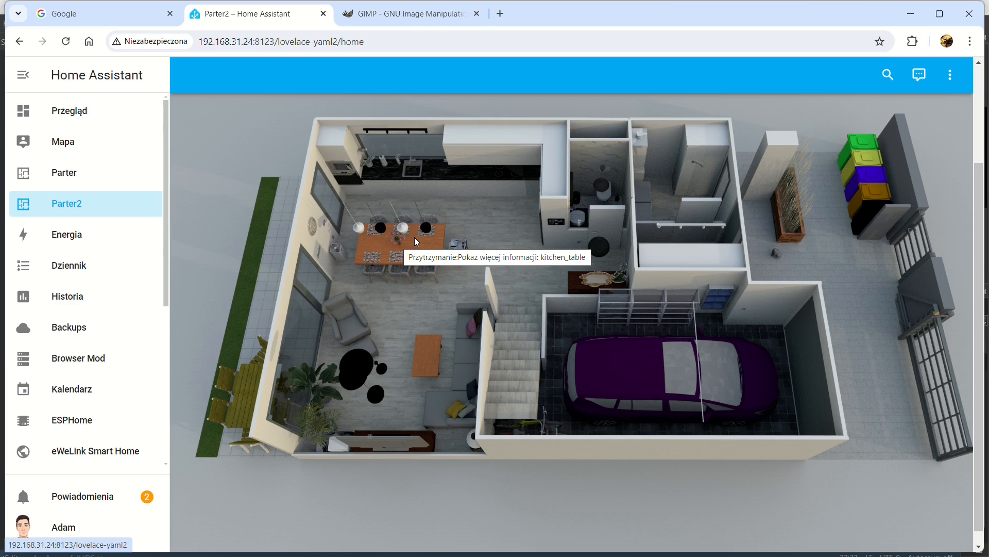
click(416, 241)
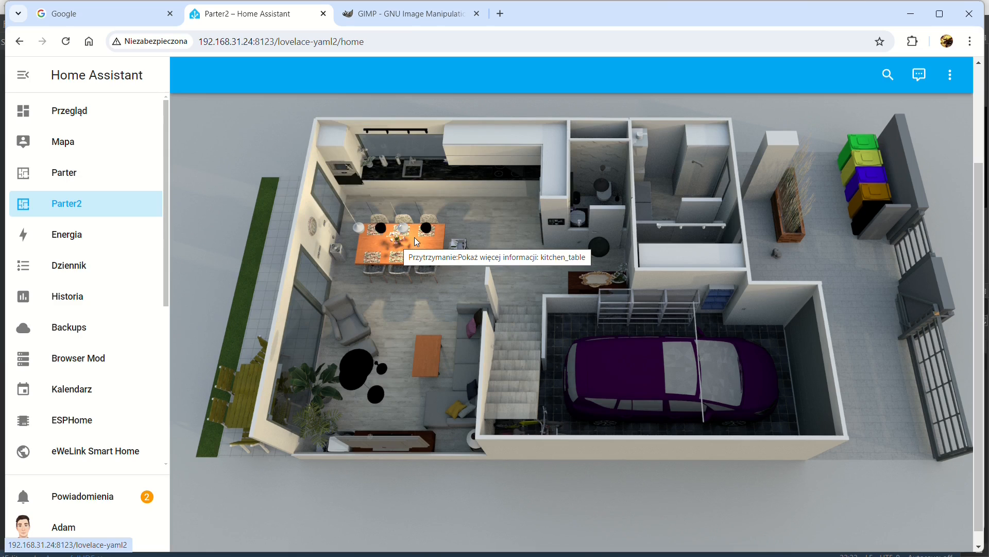
click(417, 242)
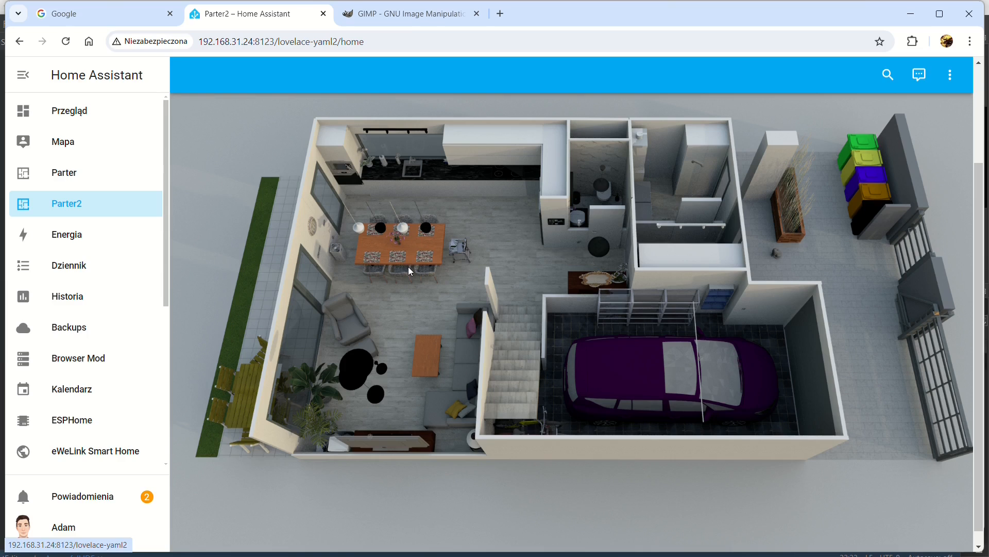
In the code editor, replace the contents of panel-parter2.yaml with the full picture-elements configuration, including the brightness(10%) filter and all light entities
click(469, 554)
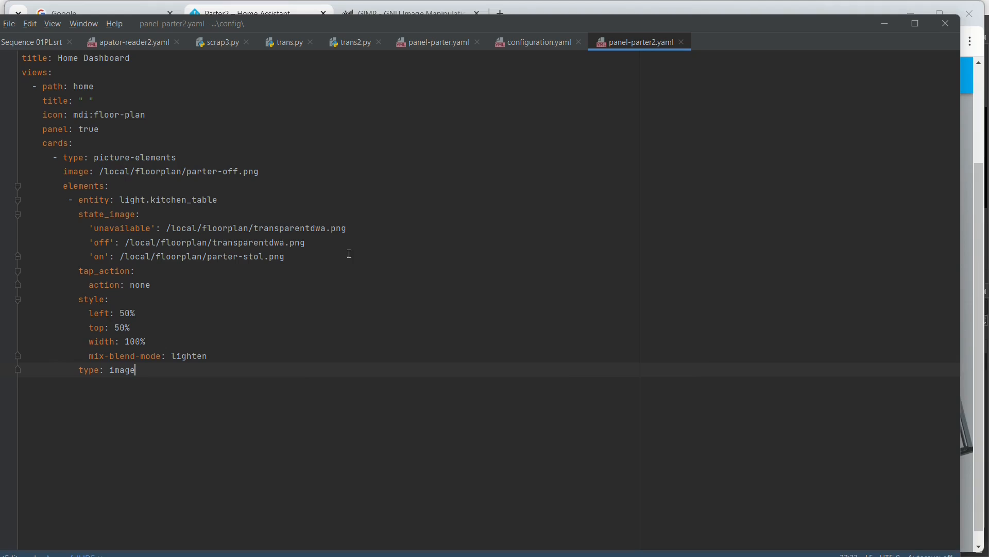
click(348, 253)
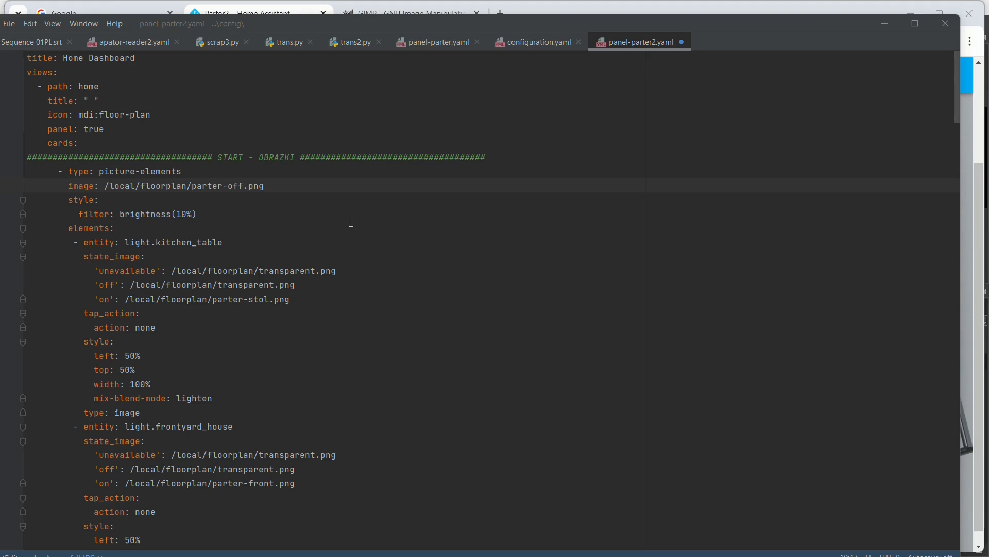
click(383, 259)
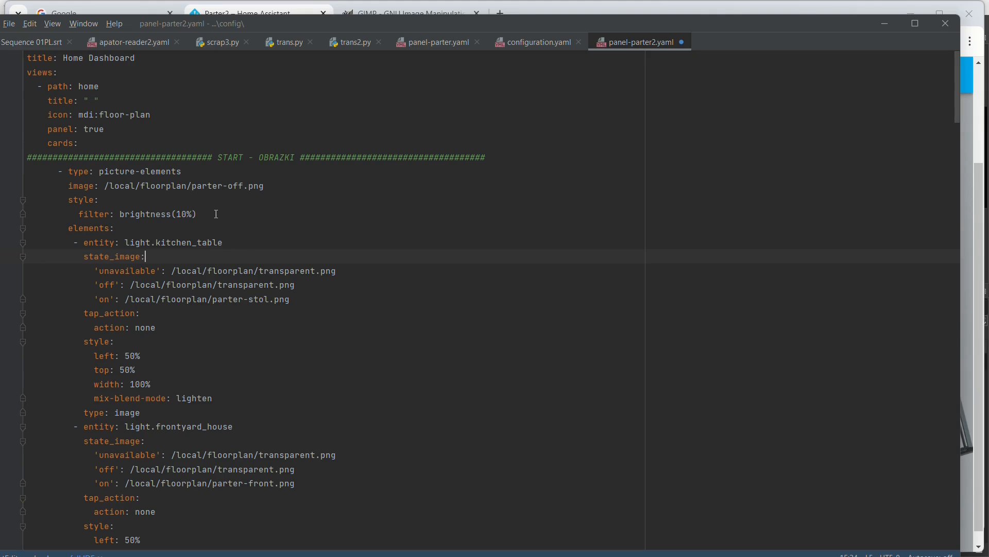
Examine the entities and their transparent.png and on-state image paths throughout panel-parter2.yaml
scroll(213, 214, down, 5)
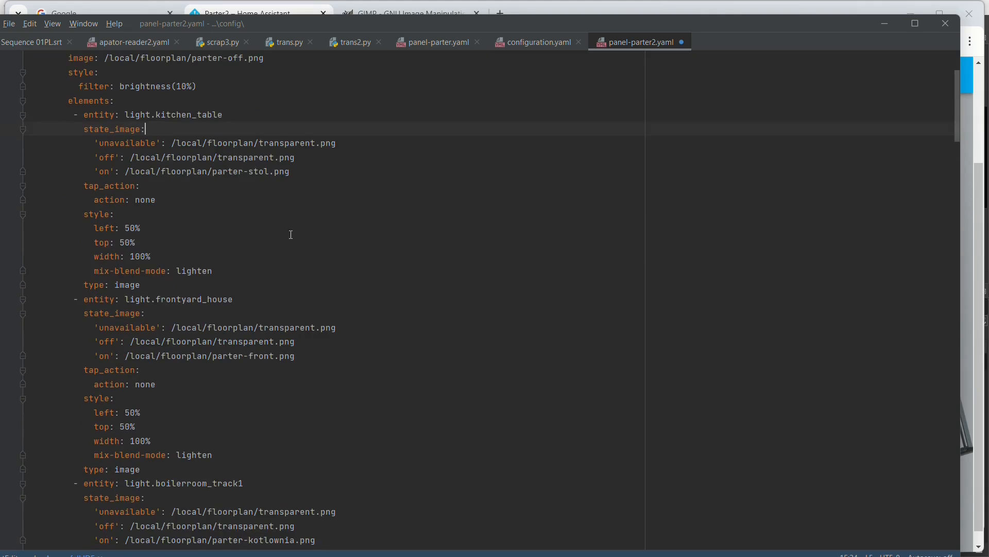
scroll(245, 200, down, 6)
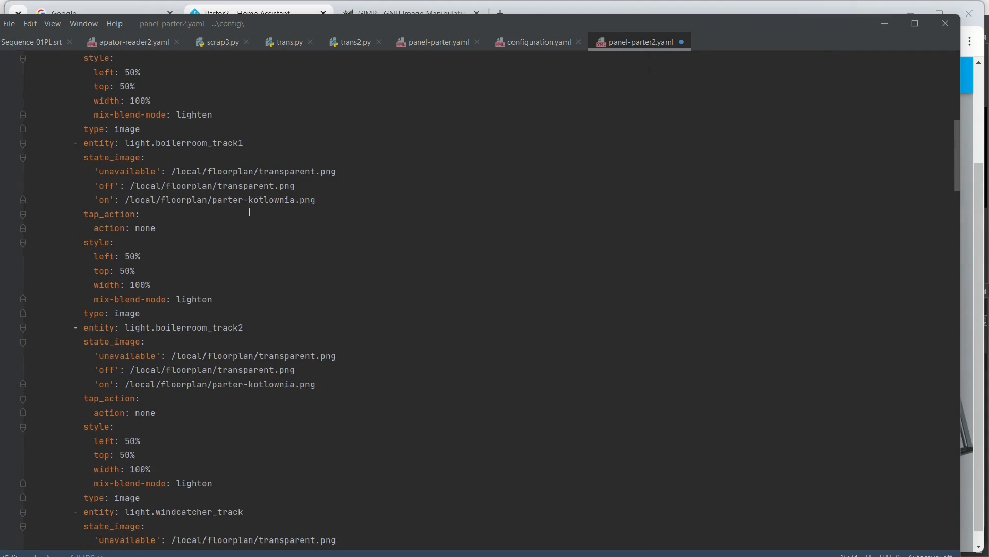
drag(265, 171, 333, 170)
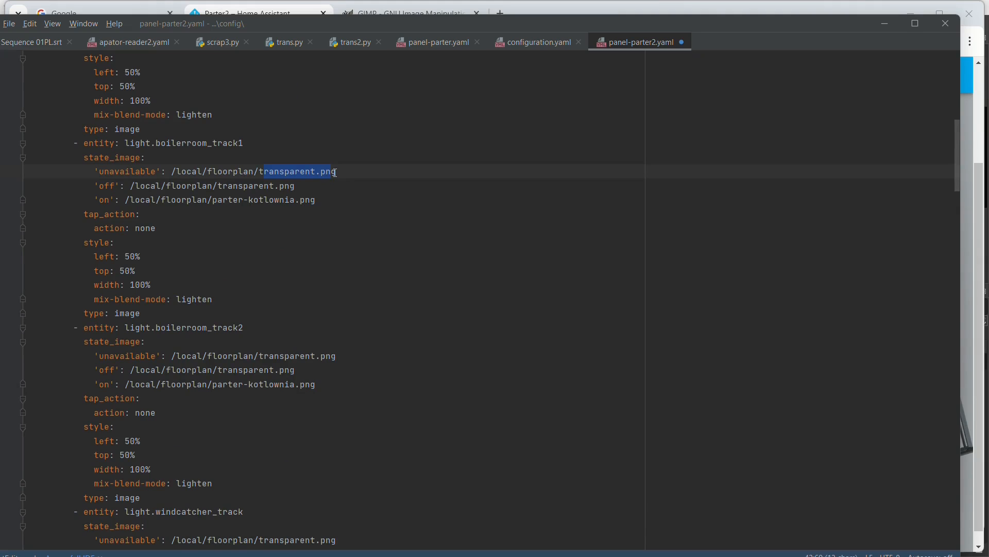
scroll(370, 203, down, 11)
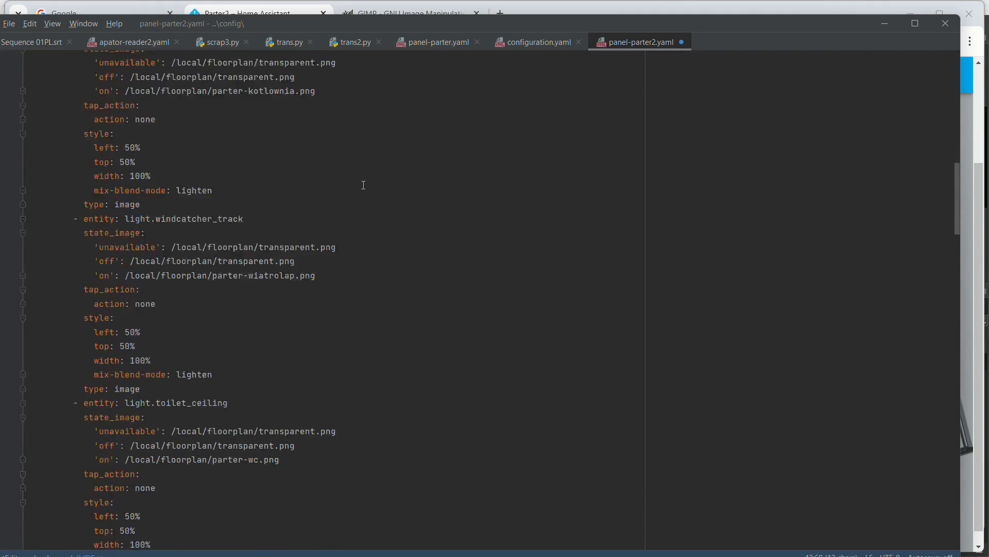
scroll(370, 203, down, 19)
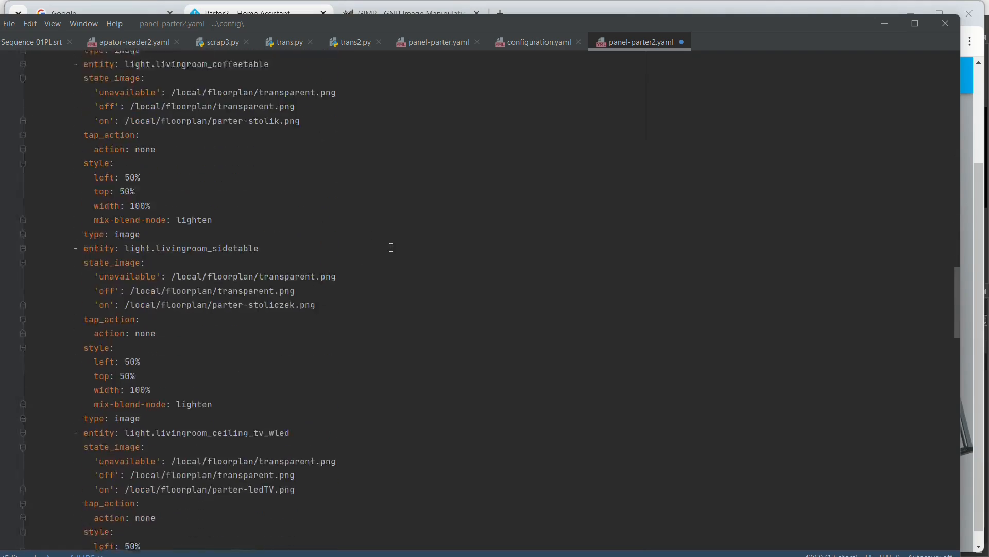
scroll(393, 246, down, 20)
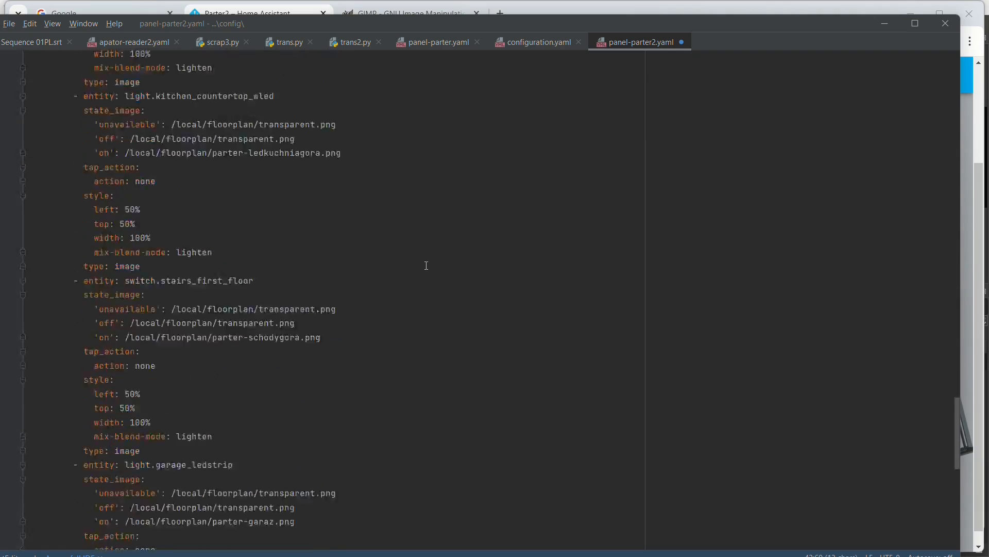
scroll(443, 258, down, 5)
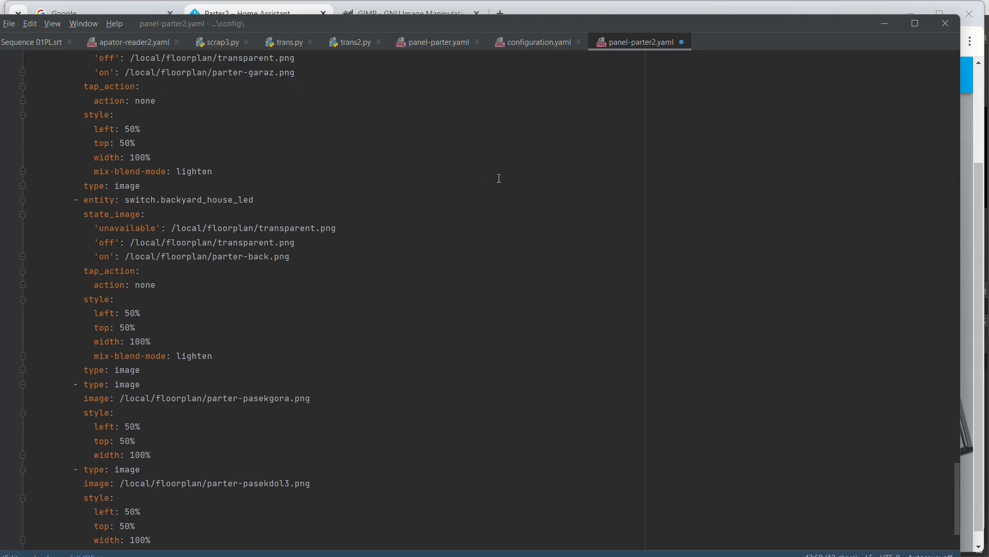
scroll(510, 213, down, 4)
scroll(521, 185, up, 12)
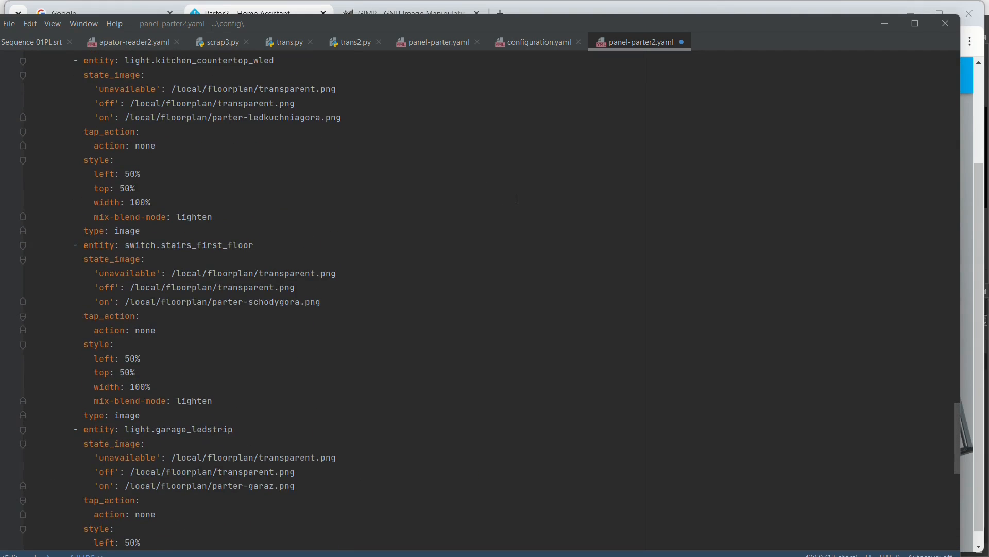
Save panel-parter2.yaml, then reload and refresh the Parter2 dashboard in Chrome
click(495, 250)
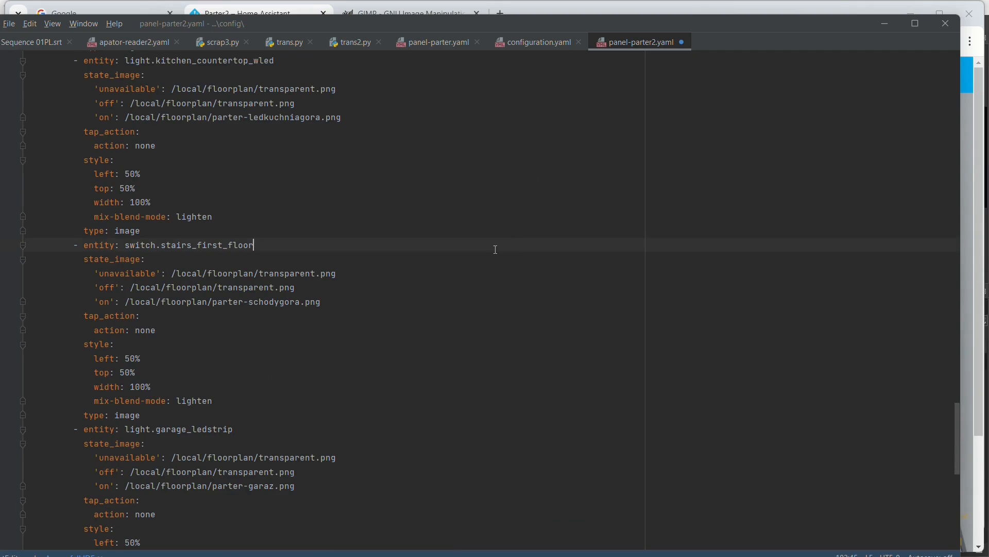
key(ctrl+s)
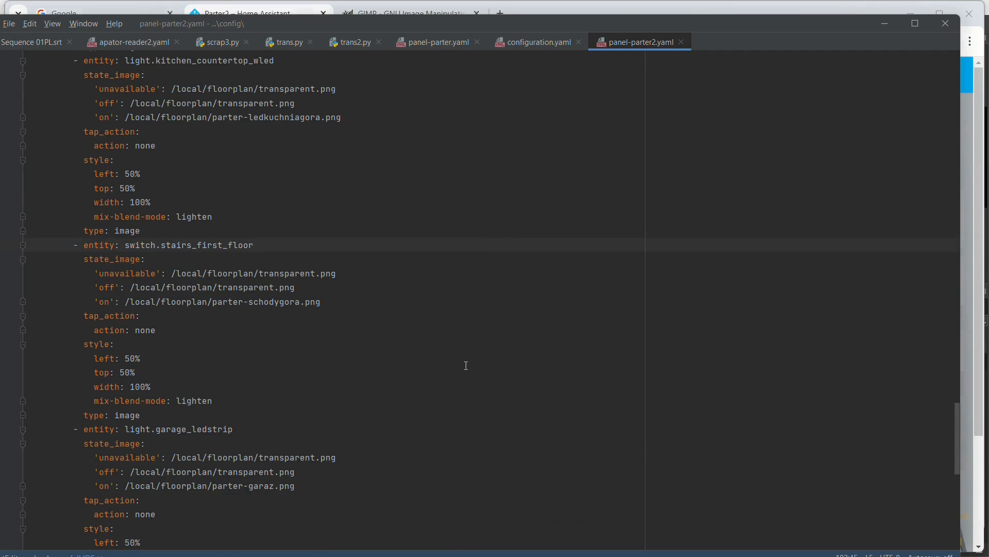
key(alt+Tab)
click(66, 41)
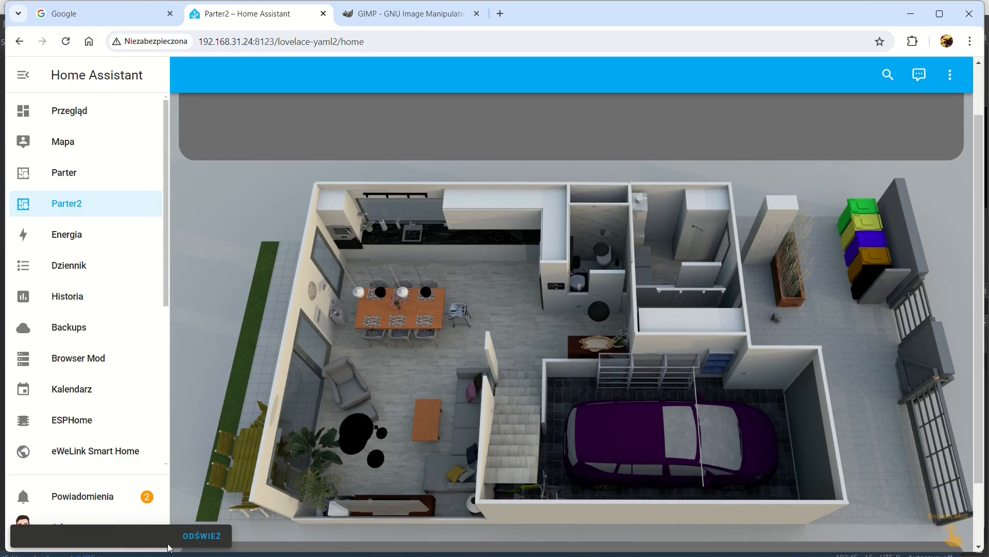
click(206, 535)
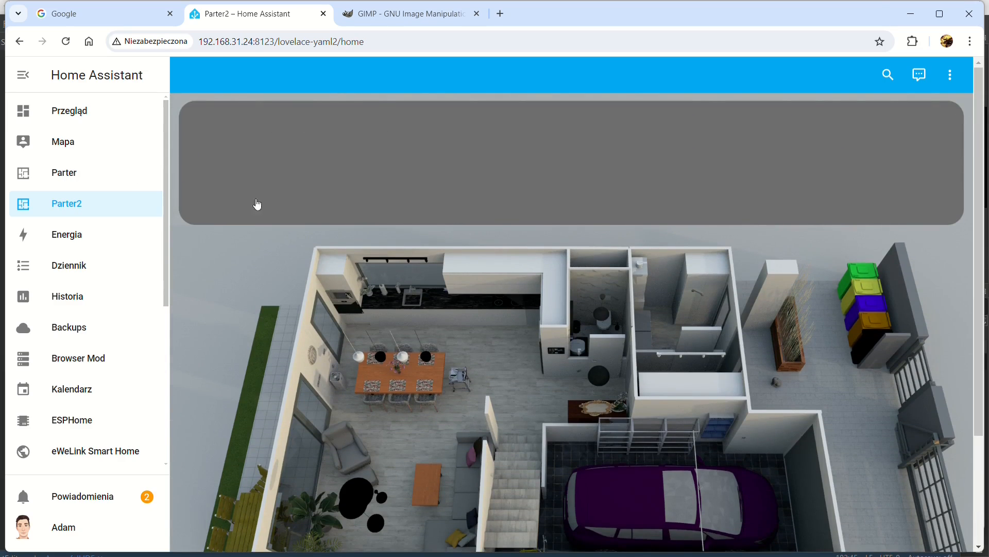
Examine the refreshed Parter2 floor plan and check how the room images change as the lights are switched on and off
scroll(576, 193, down, 3)
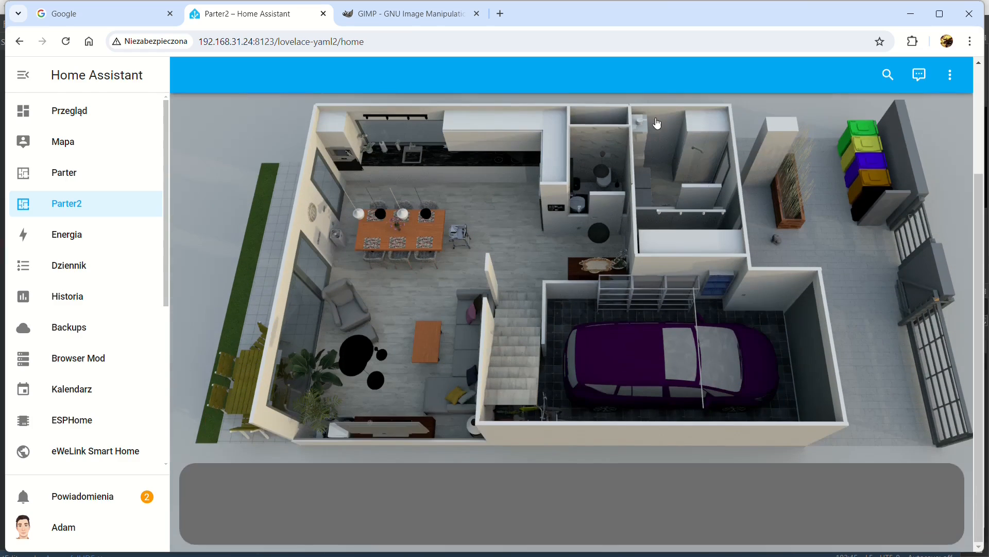
scroll(577, 196, up, 3)
scroll(572, 217, down, 3)
scroll(516, 448, up, 1)
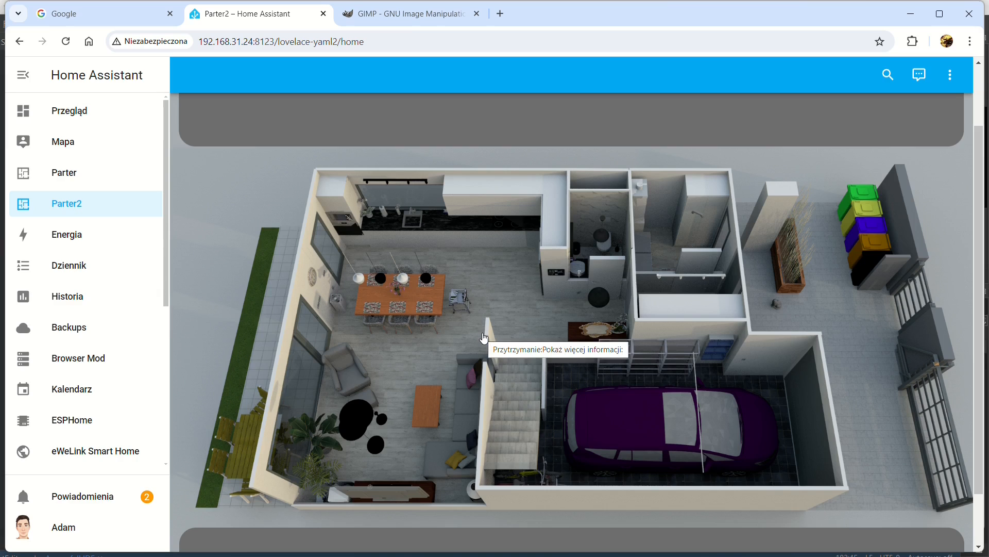
click(485, 338)
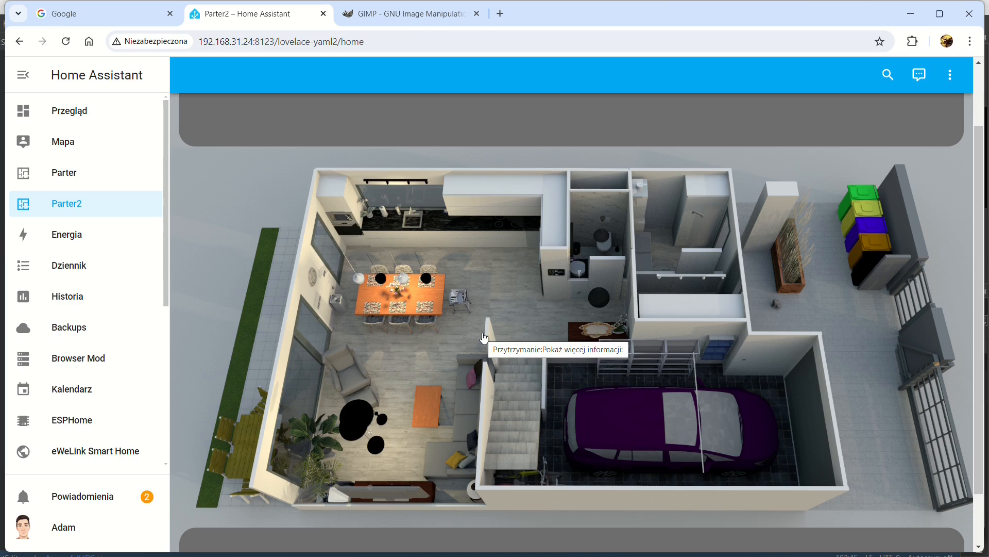
click(603, 336)
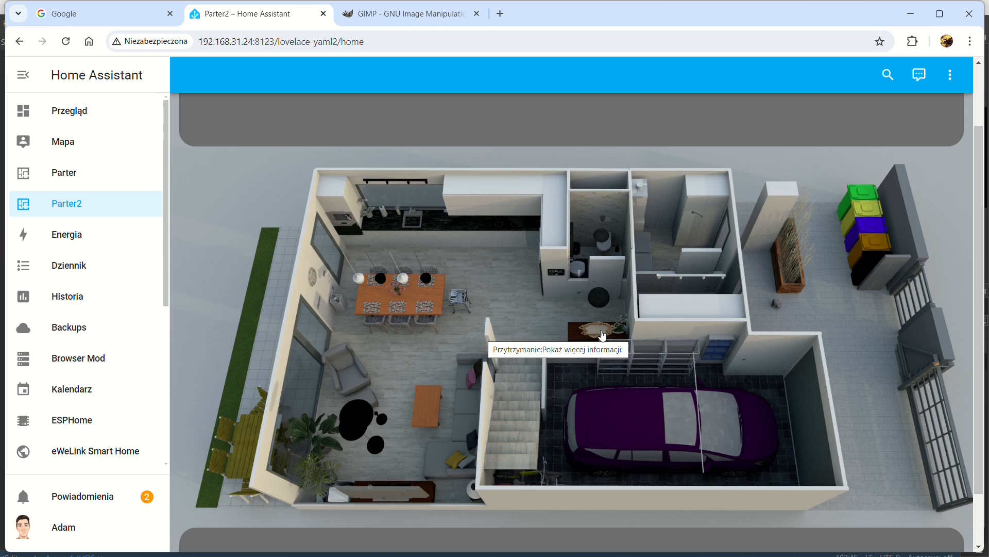
Examine the empty grey panels above and below the house on the Parter2 floor plan
scroll(280, 192, up, 2)
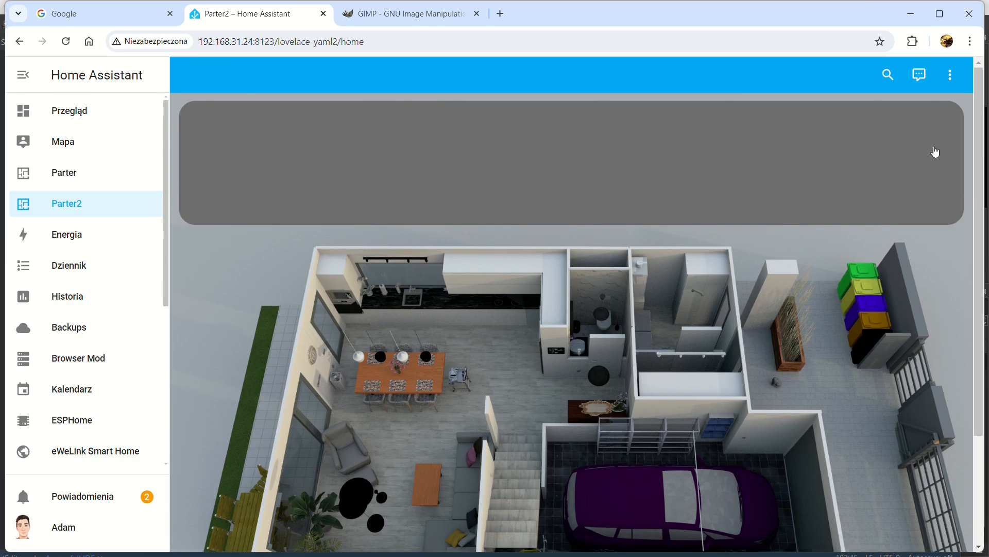
scroll(211, 172, down, 3)
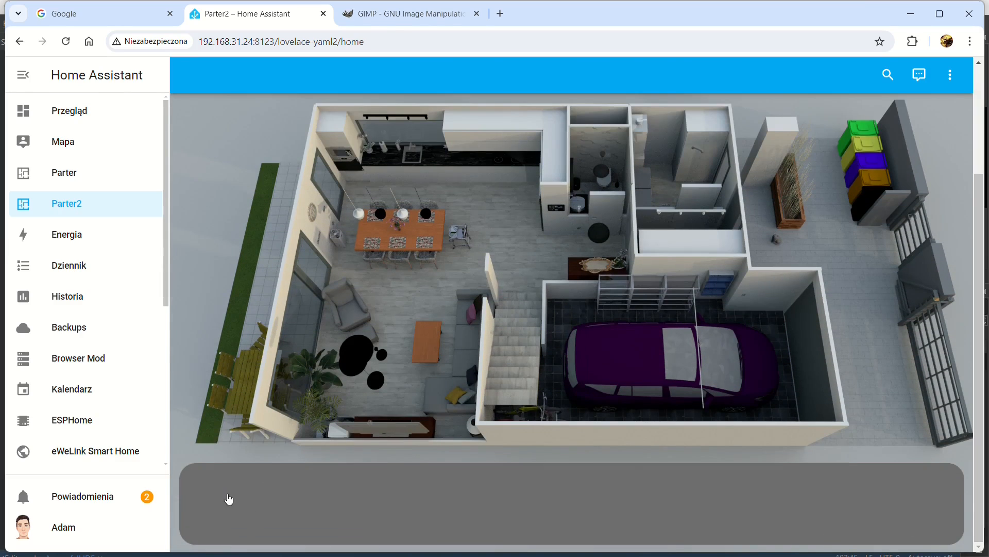
scroll(228, 500, up, 3)
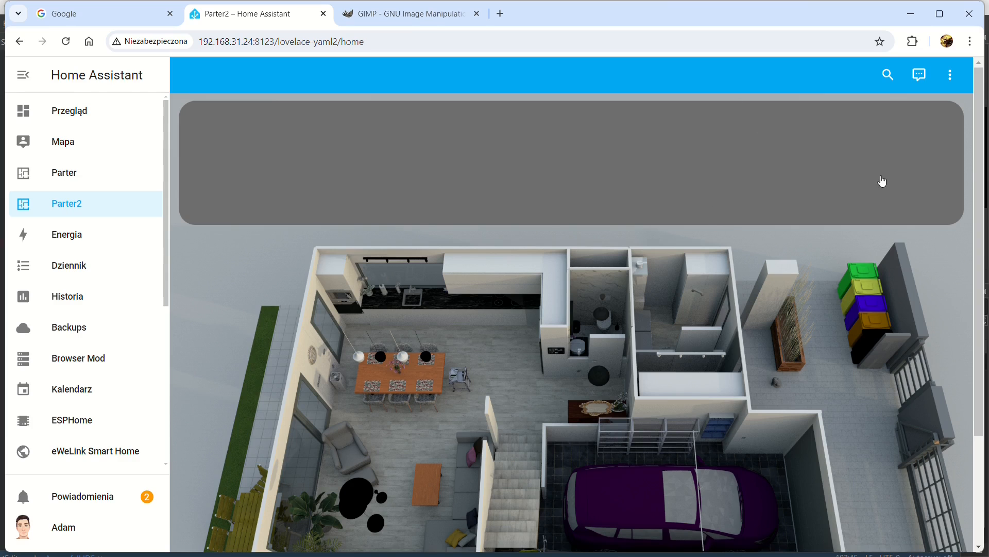
scroll(883, 180, down, 3)
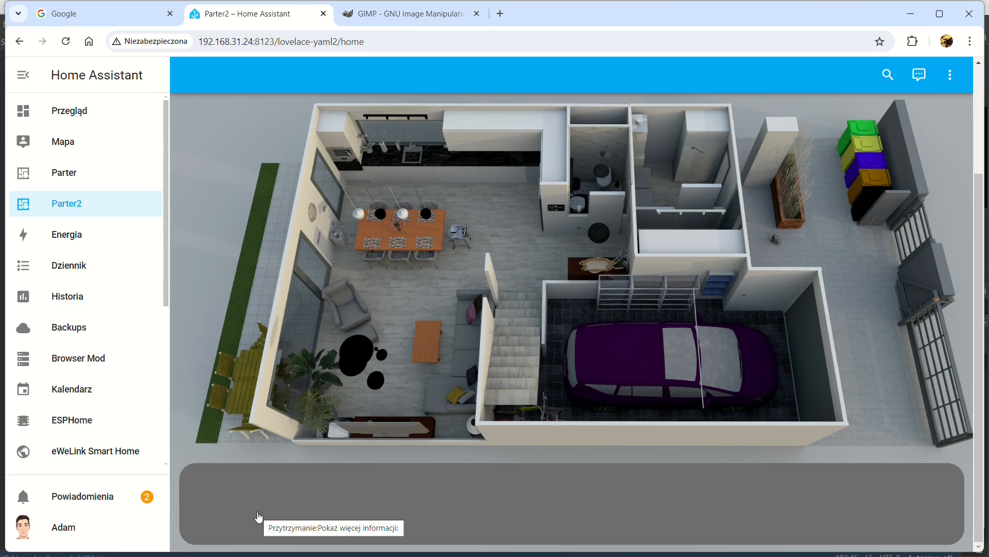
scroll(476, 275, up, 1)
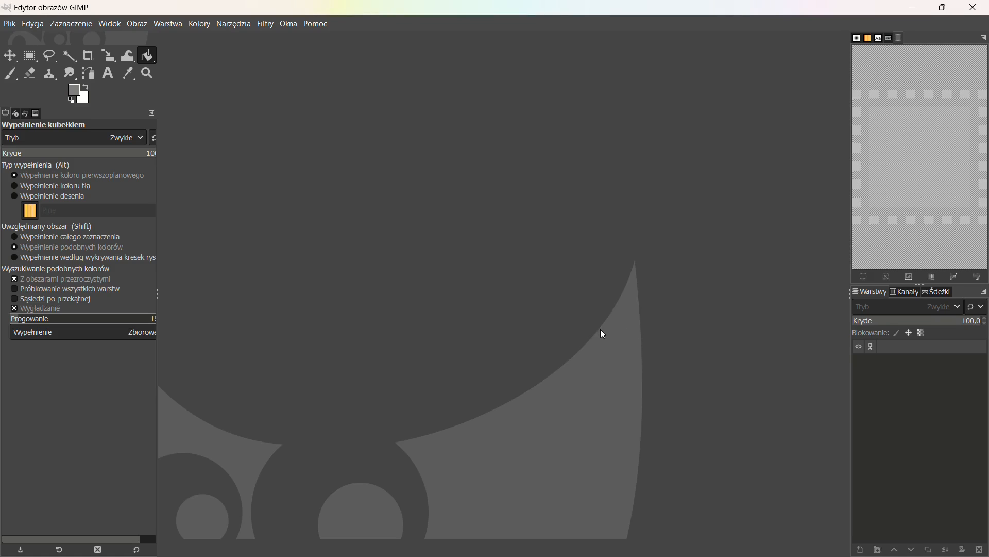
Open parter-off.png in GIMP and add a 2048 × 1536 px transparent layer named transparent2
click(9, 24)
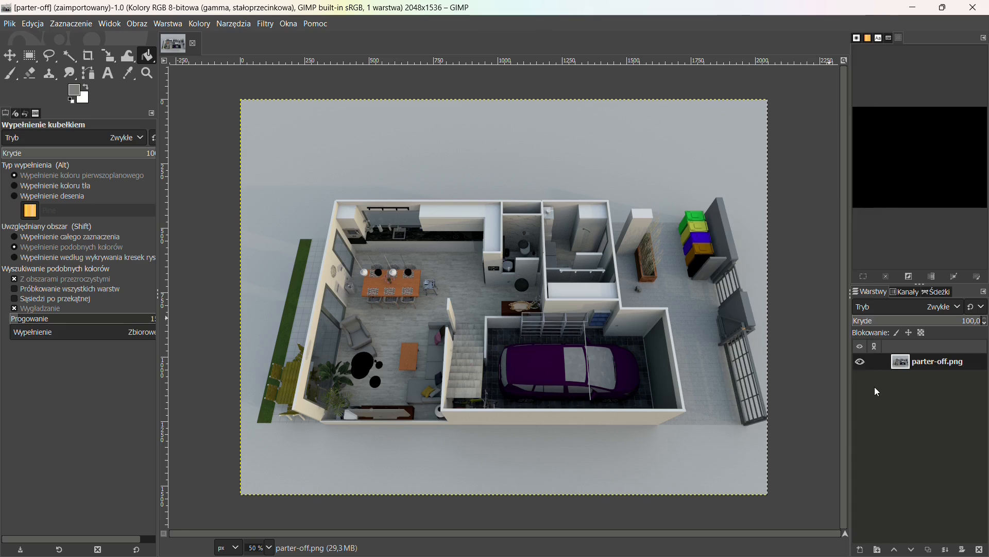
right_click(875, 389)
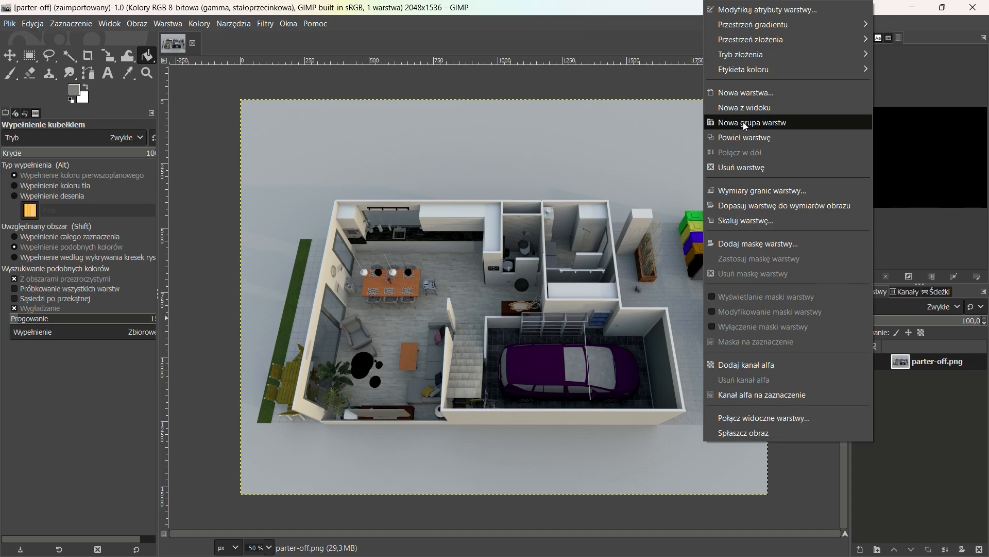
click(741, 93)
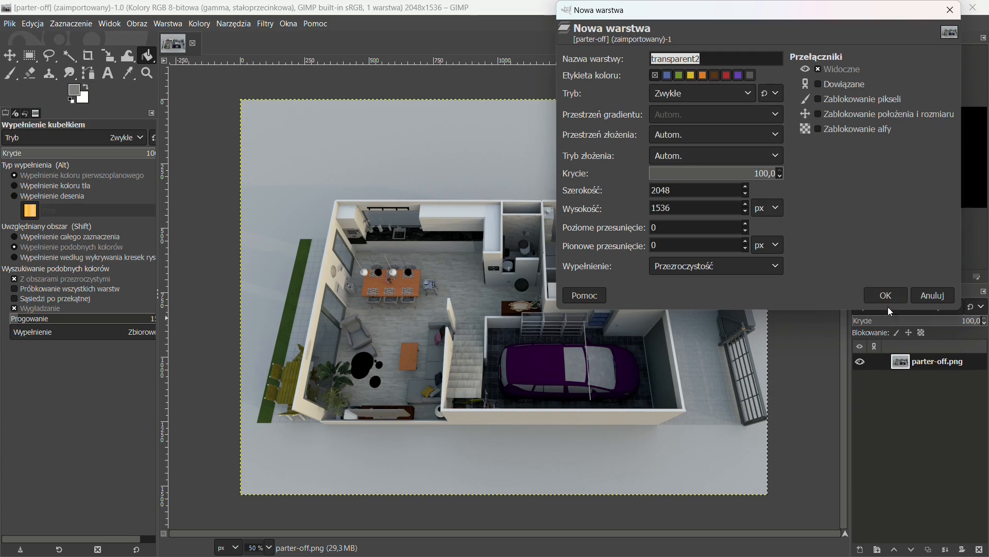
click(887, 303)
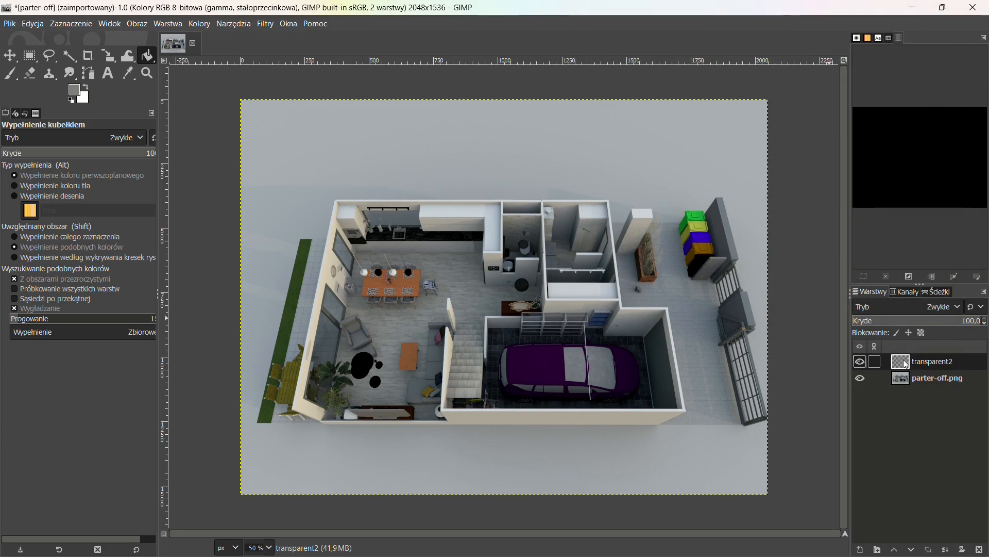
Select a rounded rectangle about 2018 × 322 px above the house on the transparent2 layer and fill it with grey 817d7d
click(30, 55)
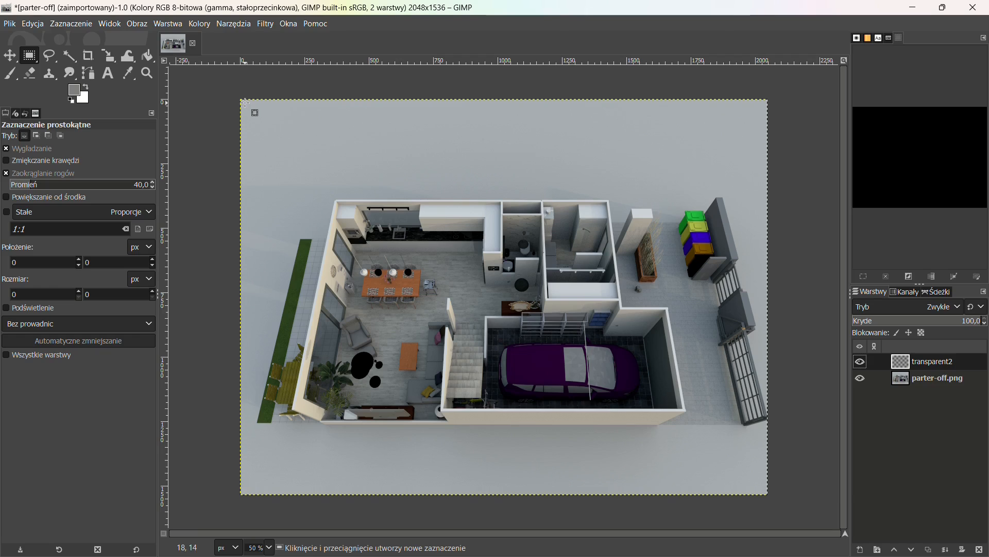
drag(245, 102, 765, 185)
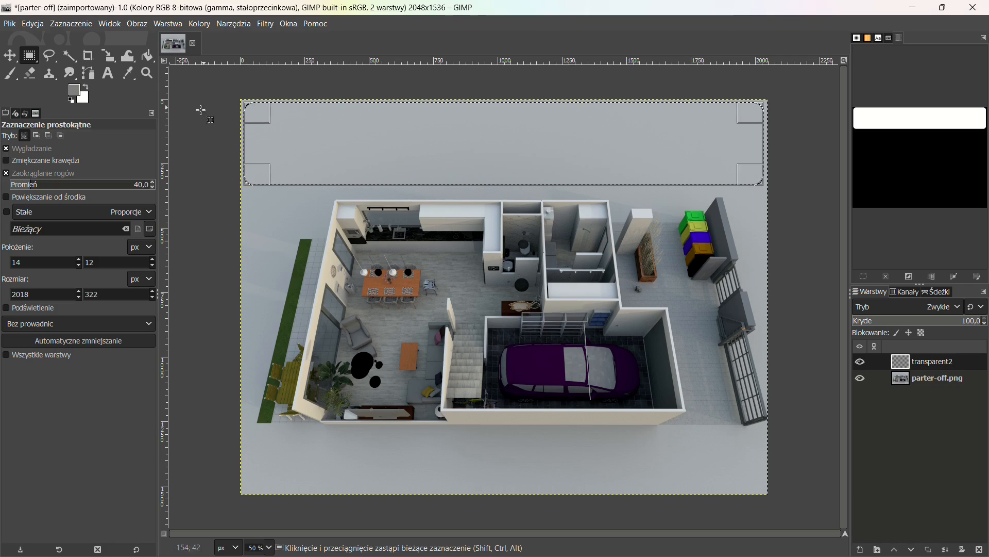
click(75, 92)
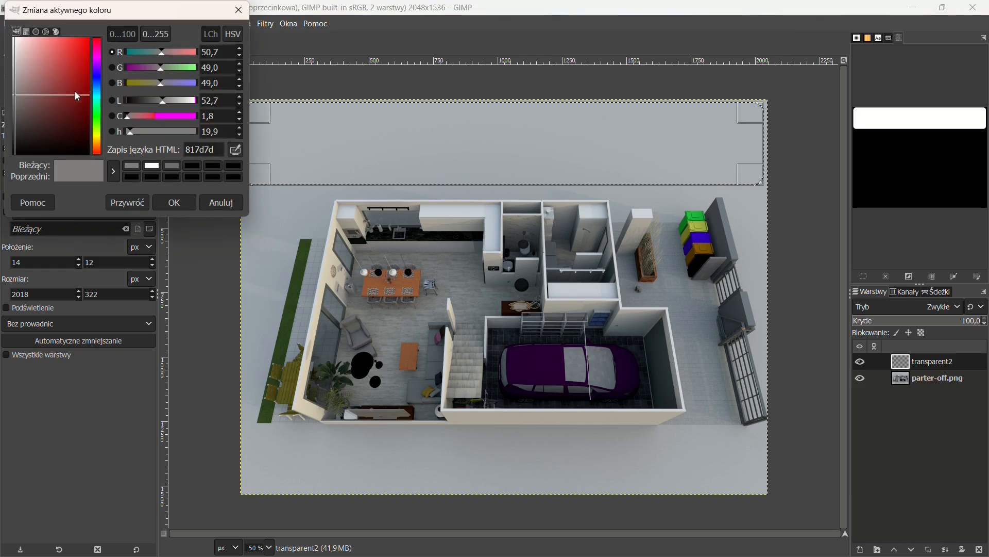
drag(93, 12, 243, 128)
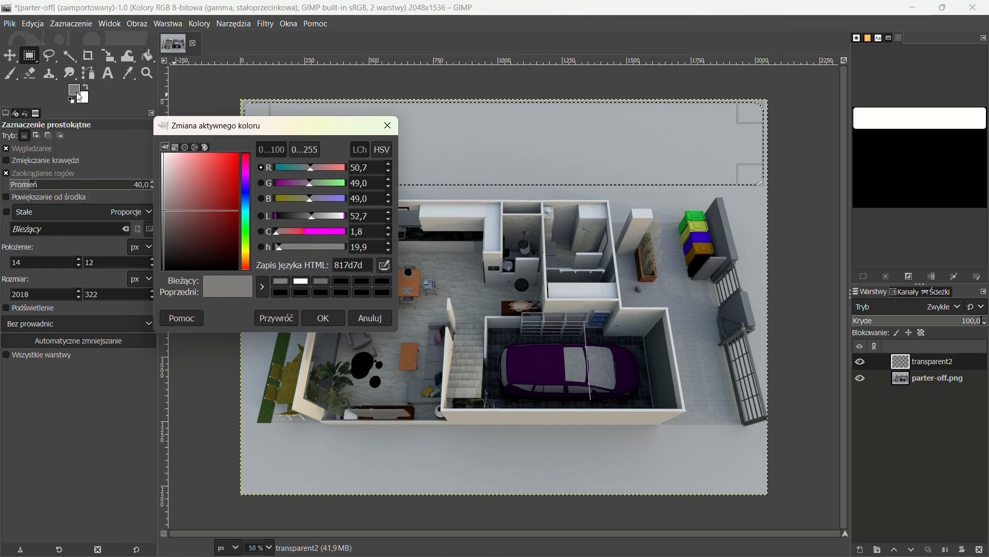
click(323, 318)
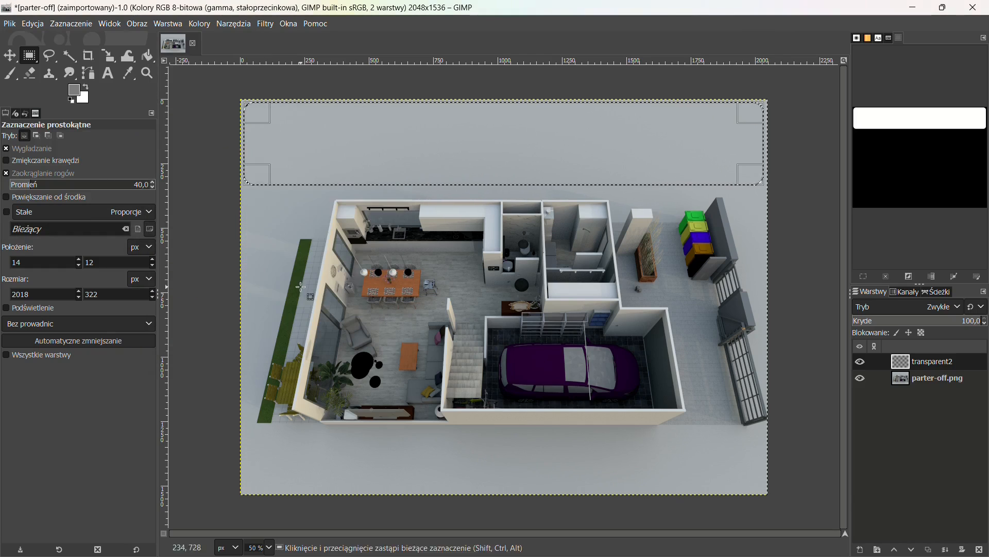
click(148, 57)
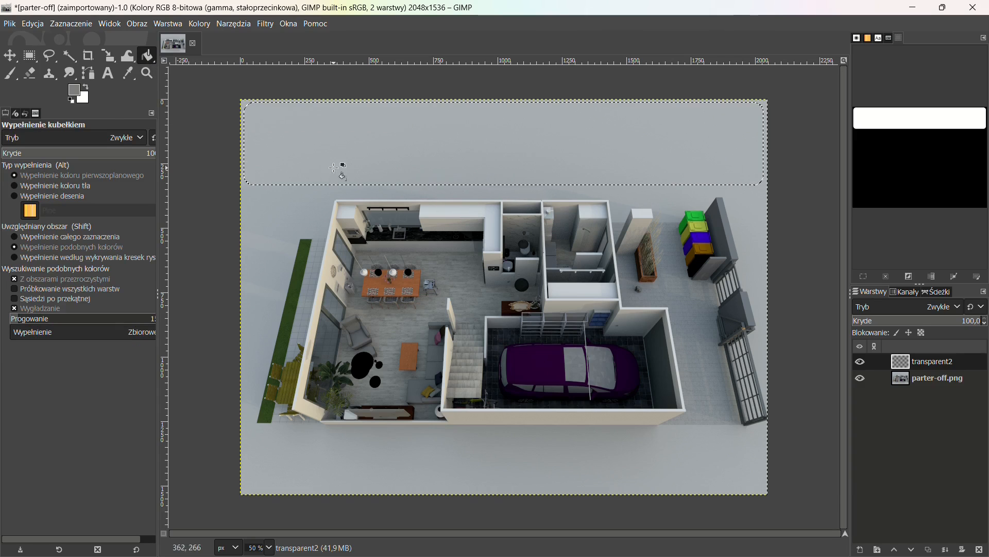
click(416, 133)
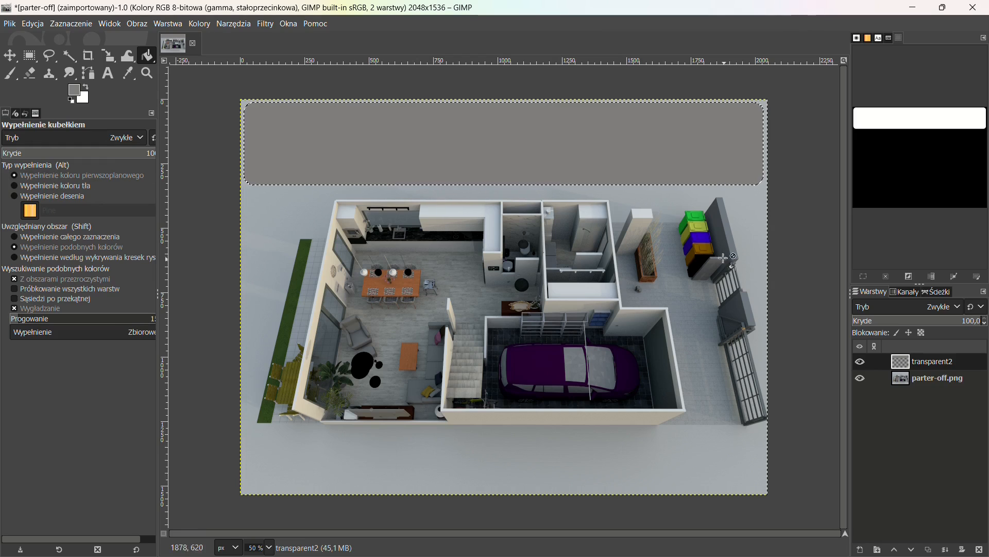
Hide the parter-off.png layer and make transparent2 the active layer
click(861, 380)
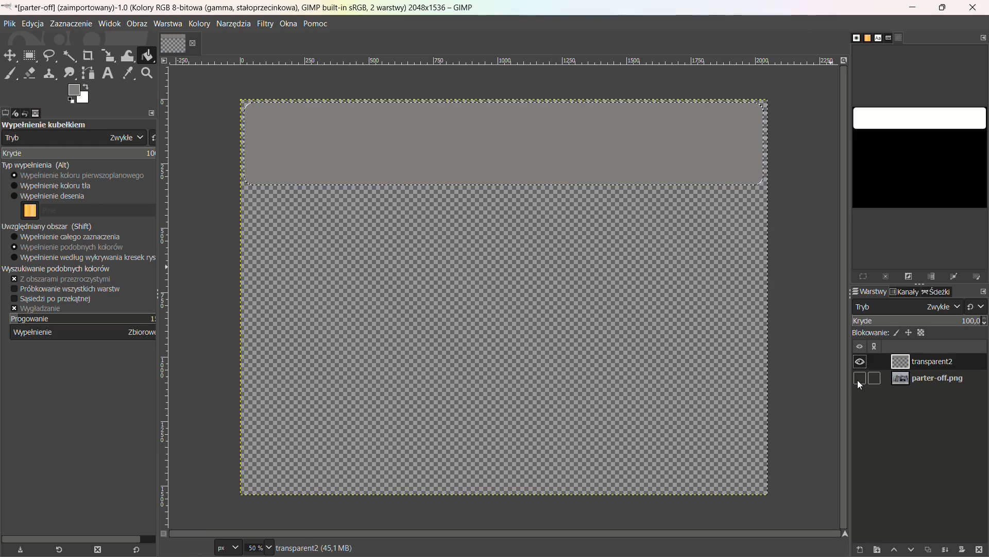
click(926, 379)
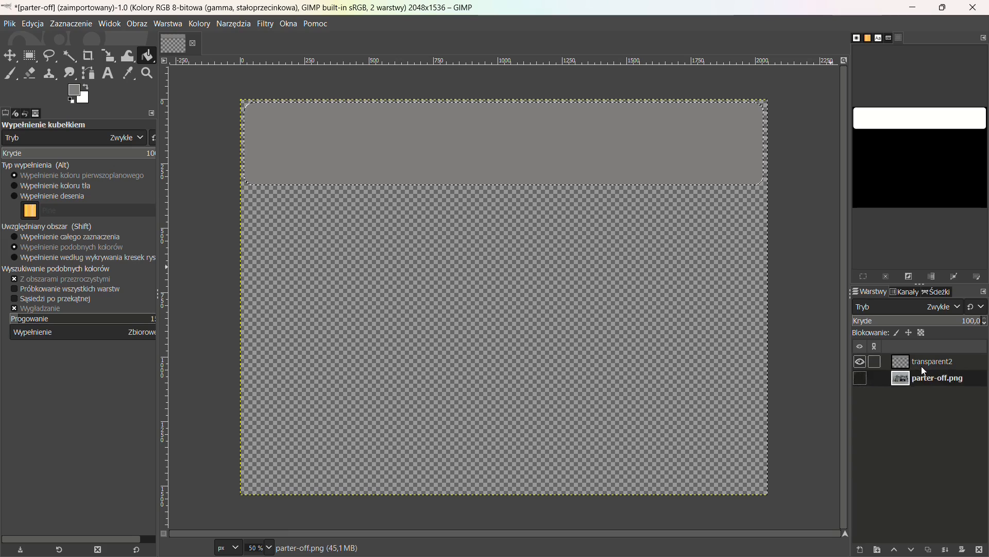
click(921, 365)
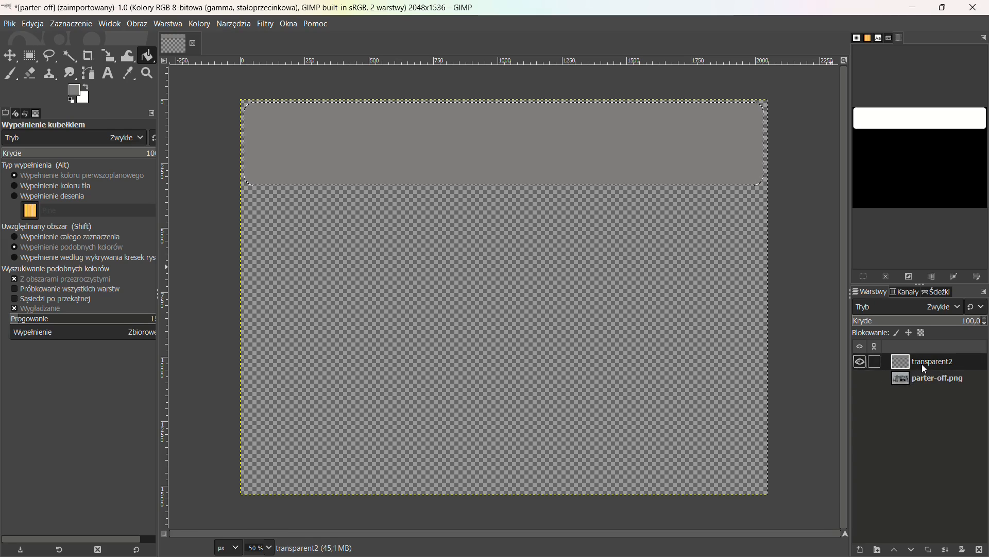
Export the image to the zrzuty folder as pasekgoranowy.png with the default PNG options
click(10, 24)
mouse_move(33, 23)
click(81, 106)
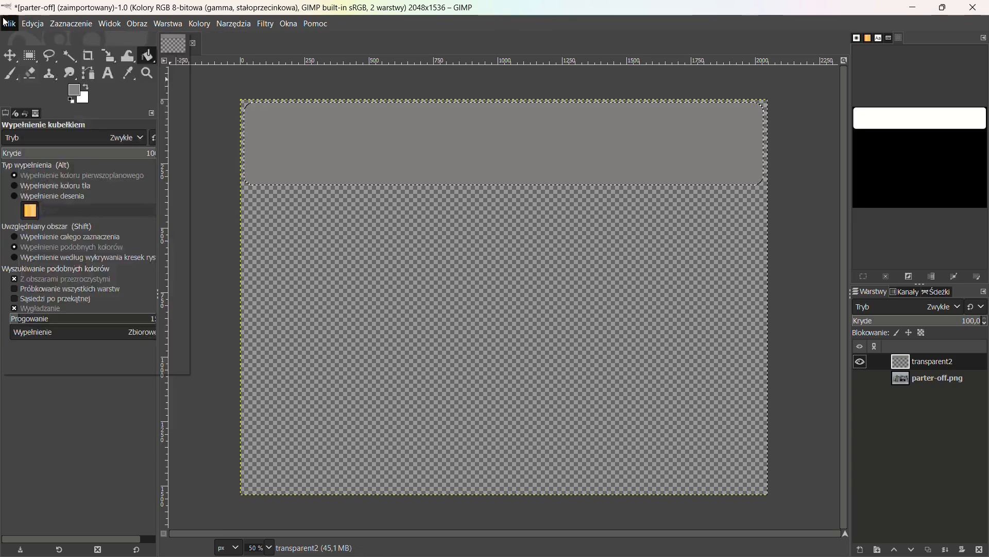
click(9, 24)
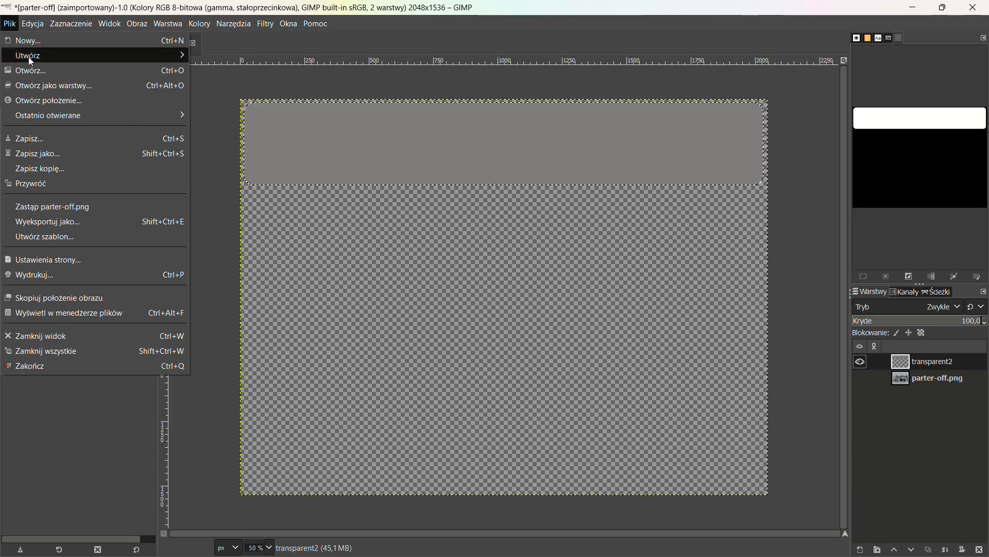
click(49, 221)
drag(486, 96, 450, 88)
text(pasekgoranowy)
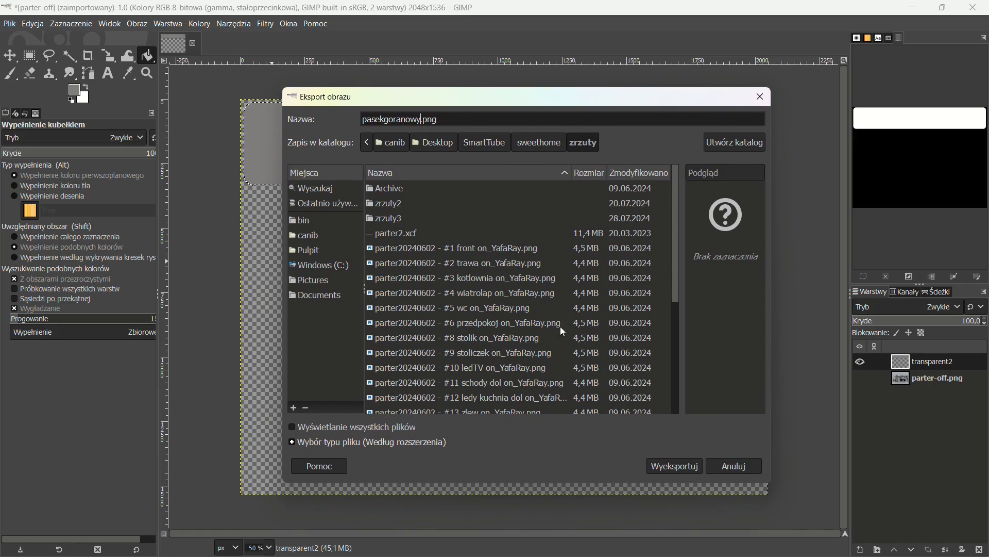
click(676, 467)
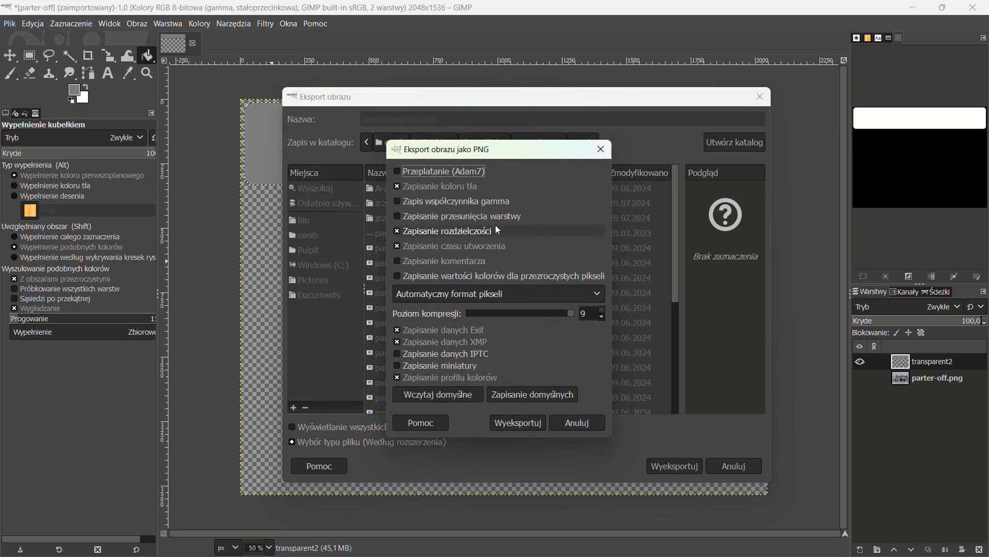
click(509, 422)
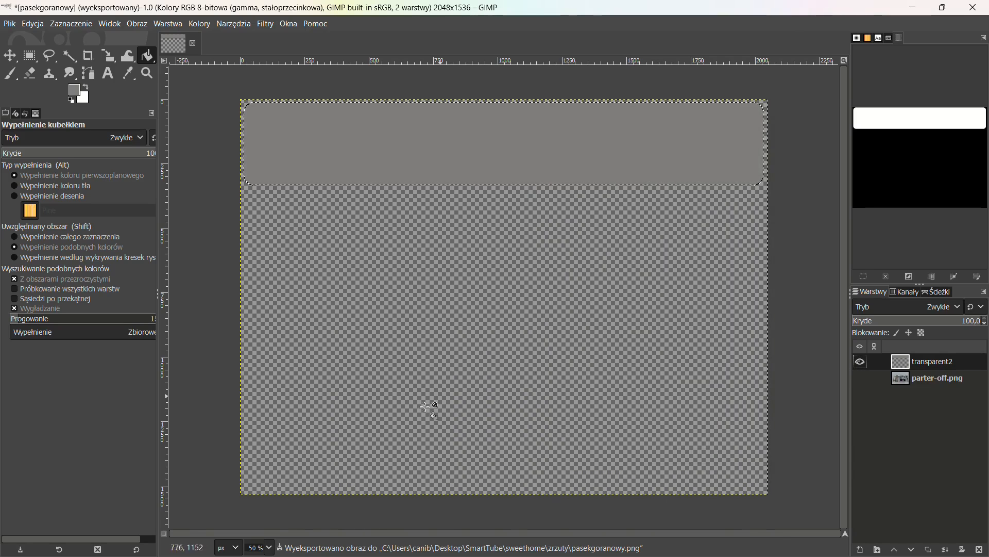
Switch to File Explorer, locate pasekgoranowy.png in zrzuty, and open the image folder inside config\www on the Home Assistant server
key(alt+Tab)
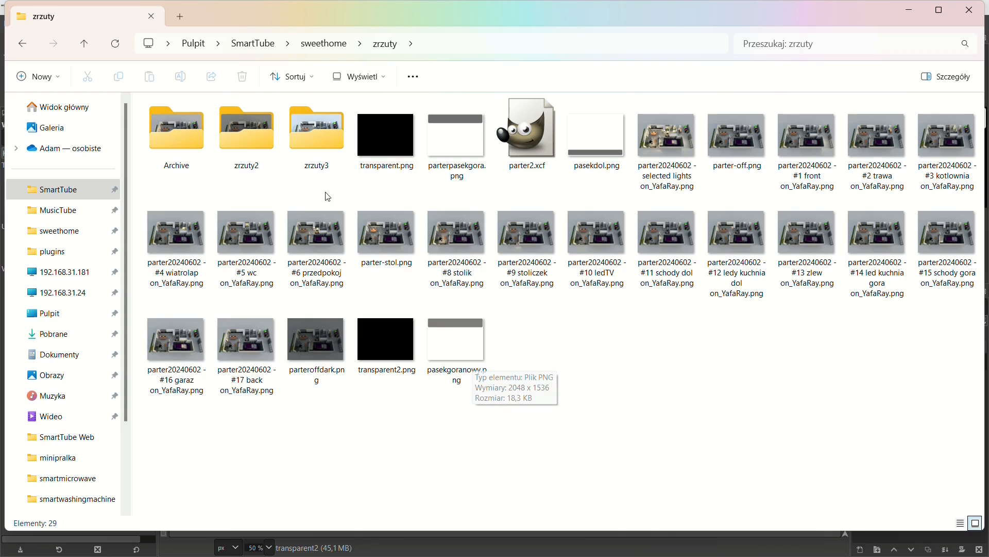
click(460, 338)
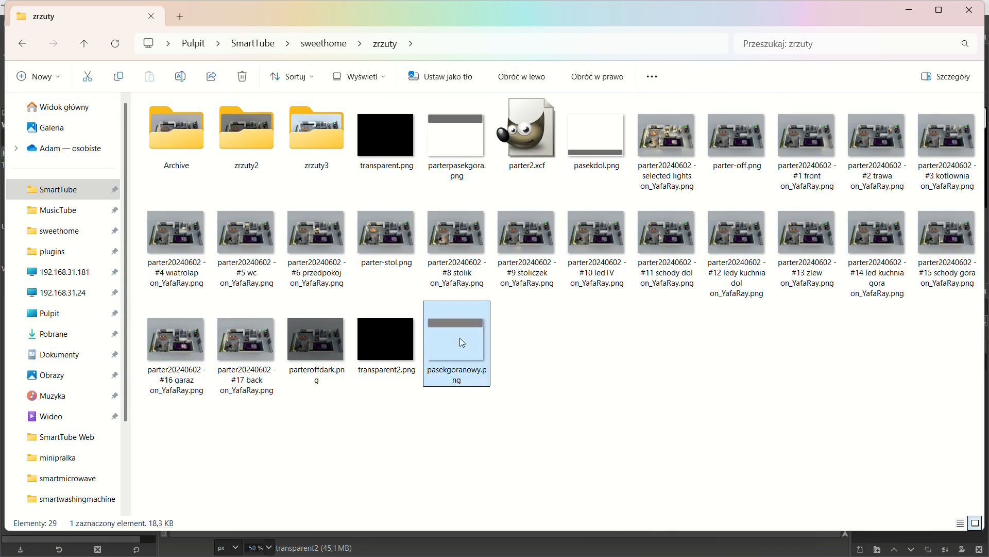
click(232, 295)
click(103, 292)
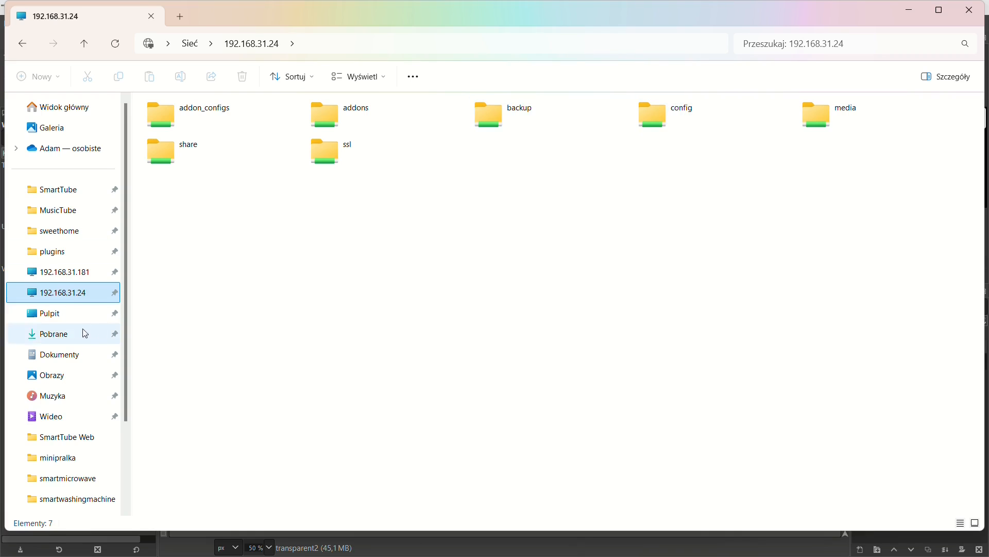
double_click(667, 127)
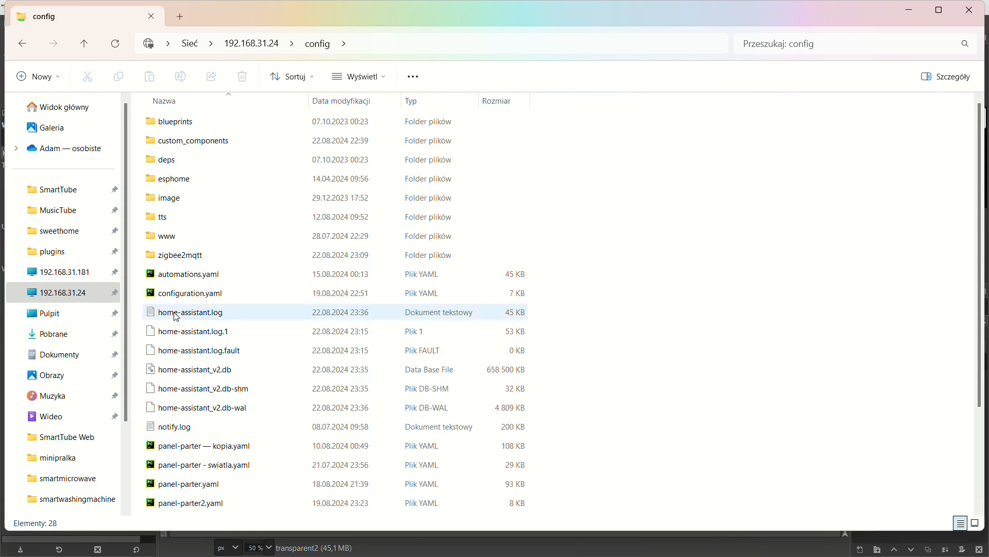
click(165, 240)
double_click(164, 241)
double_click(173, 140)
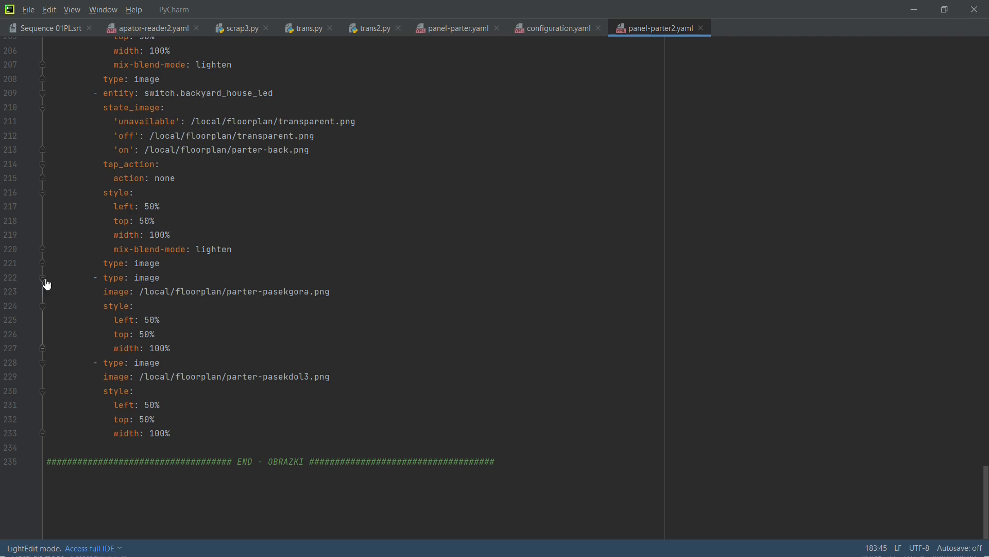
Switch to panel-parter2.yaml in PyCharm and examine the parter-pasekgora.png and parter-pasekdol3.png image elements
drag(47, 277, 325, 292)
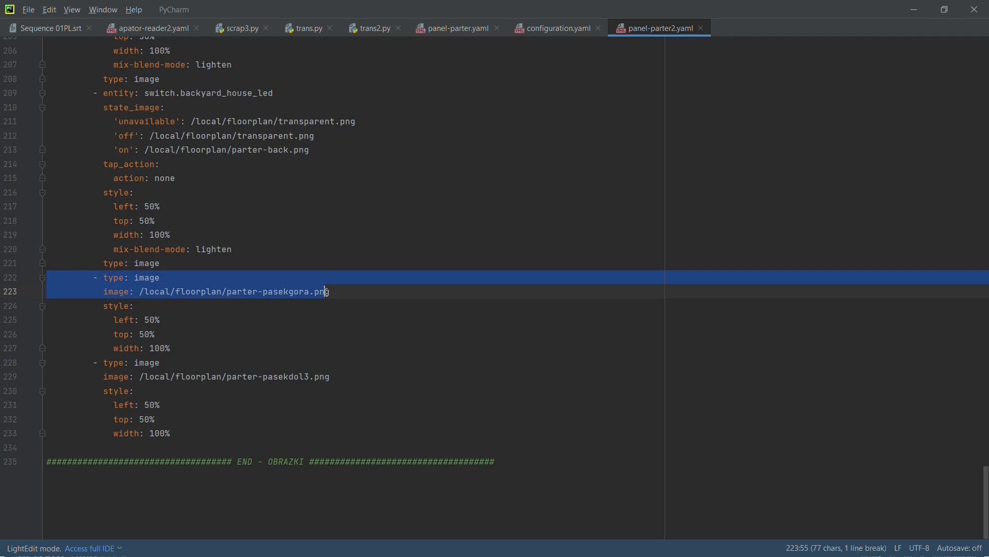
click(322, 292)
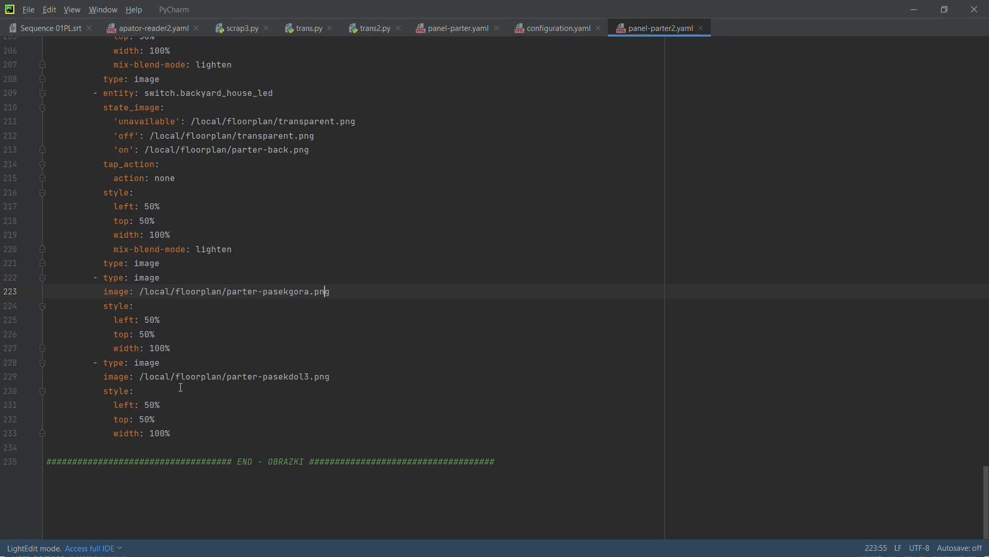
drag(185, 351, 3, 289)
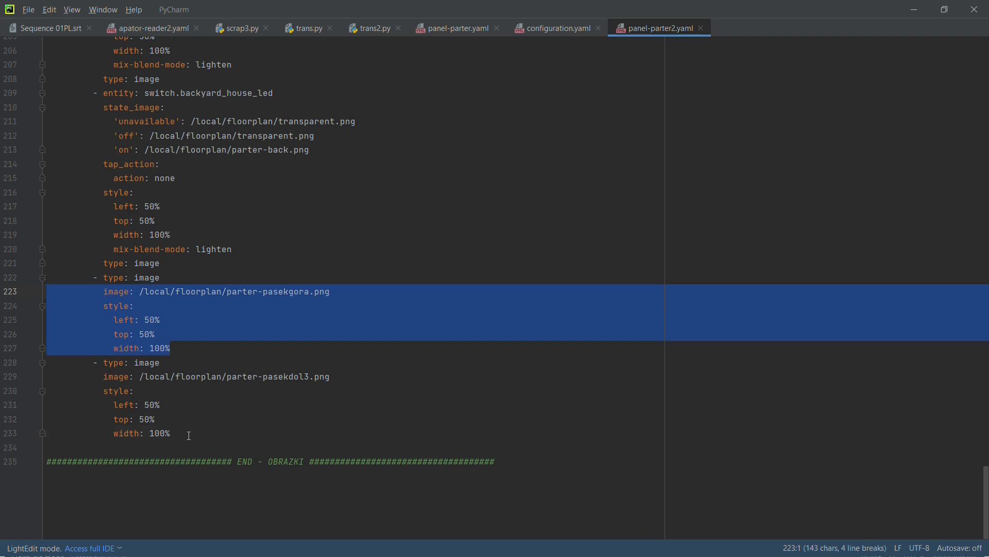
drag(189, 436, 19, 277)
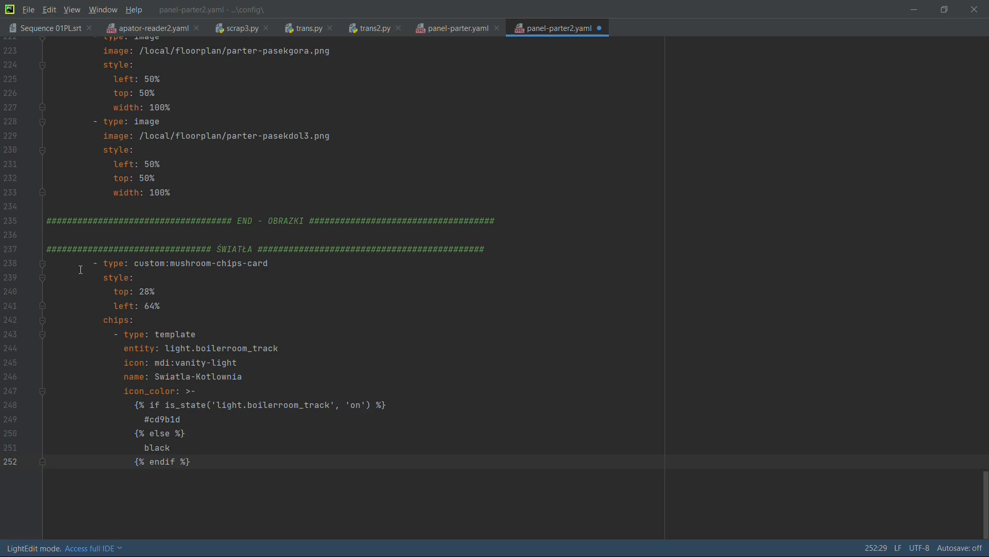
Examine the boiler-room mushroom-chips card: its type, position style, light.boilerroom_track entity, icon, name and icon_color template
drag(282, 349, 165, 349)
click(206, 349)
drag(196, 263, 254, 265)
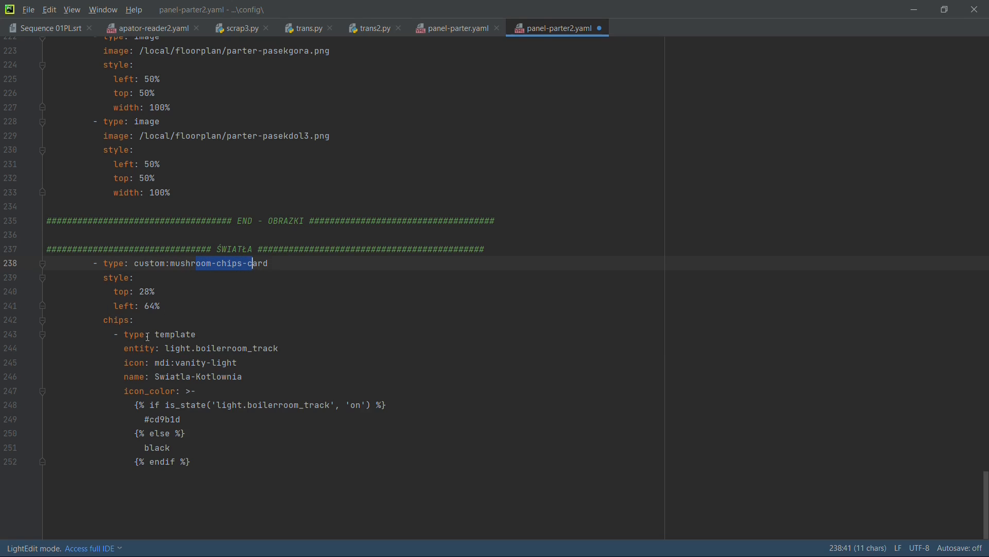
drag(124, 334, 203, 331)
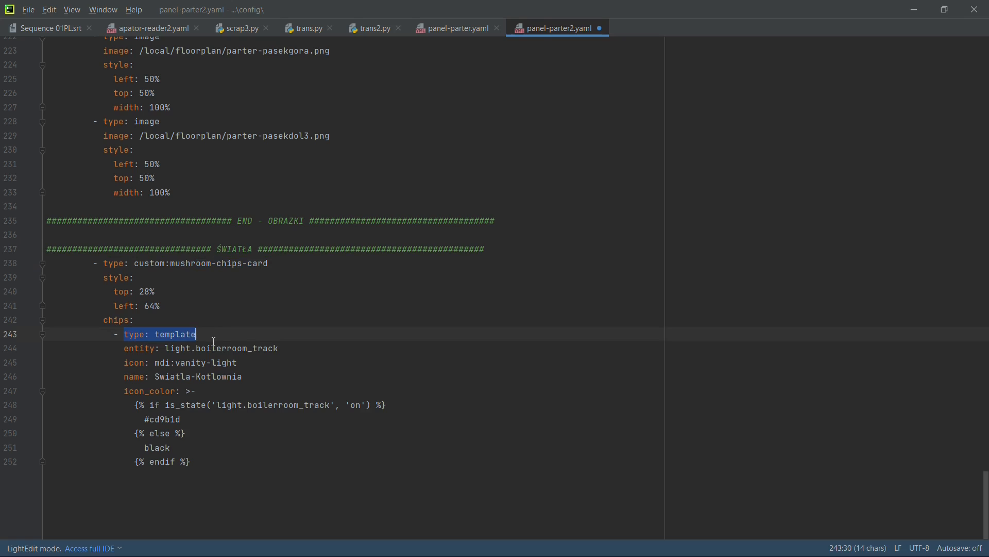
drag(173, 306, 51, 276)
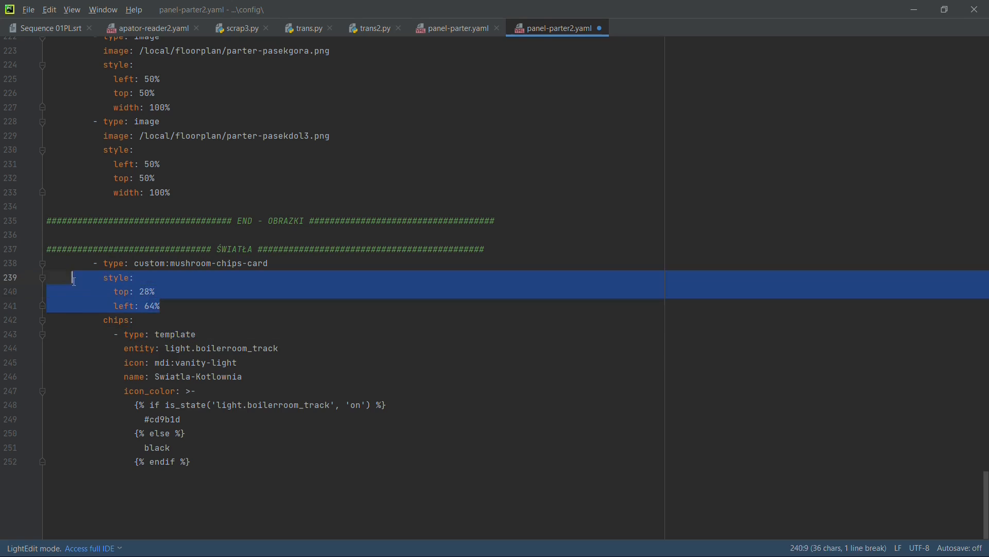
drag(134, 348, 279, 347)
click(248, 349)
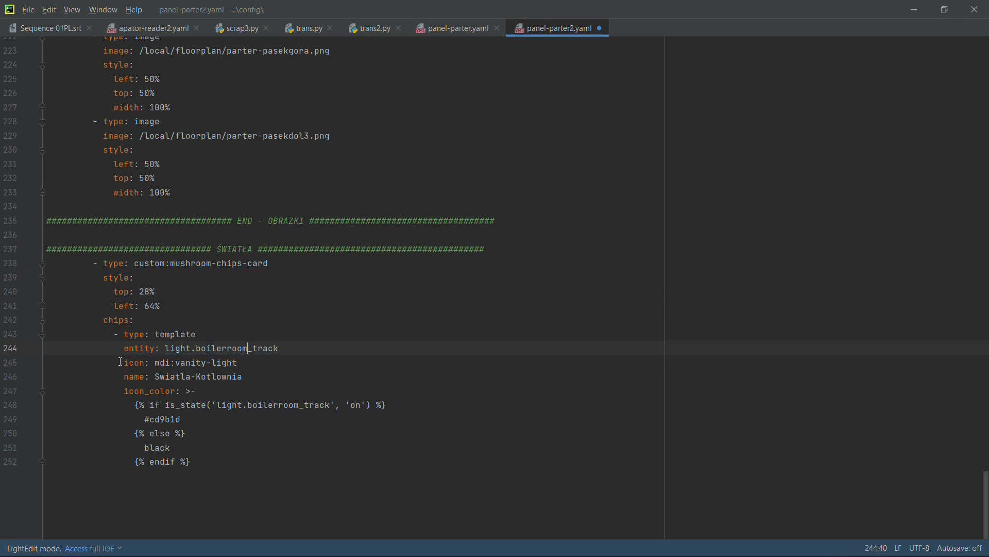
drag(124, 363, 238, 363)
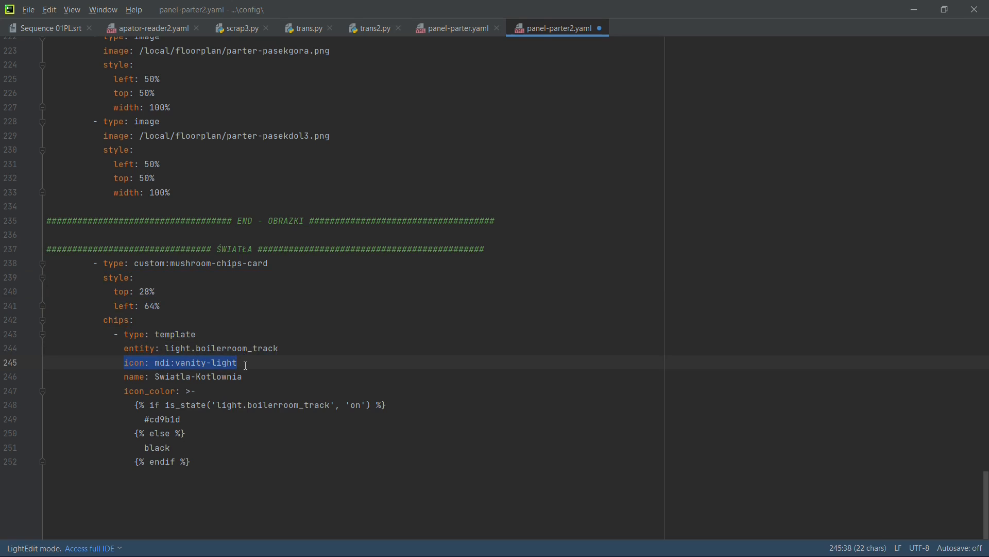
drag(252, 378, 55, 377)
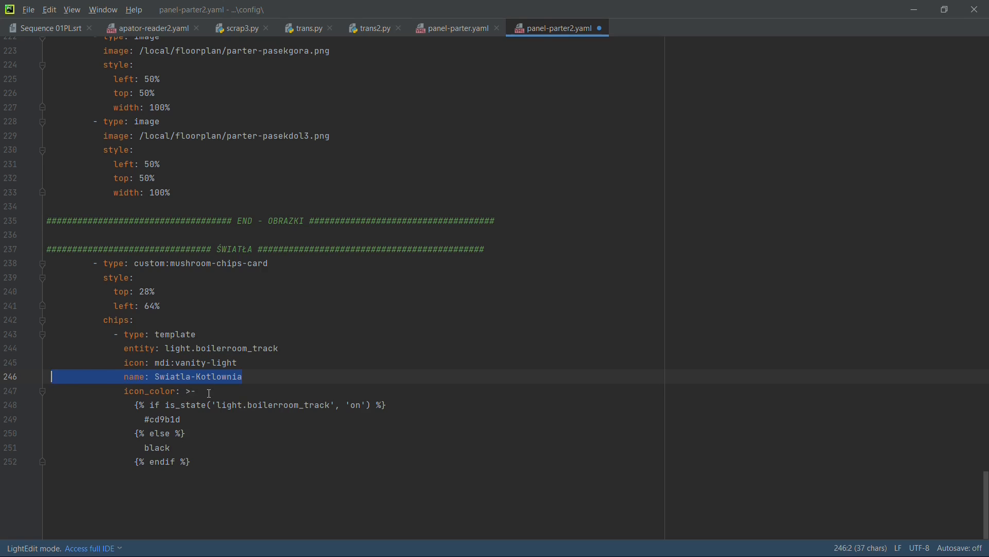
drag(215, 392, 36, 402)
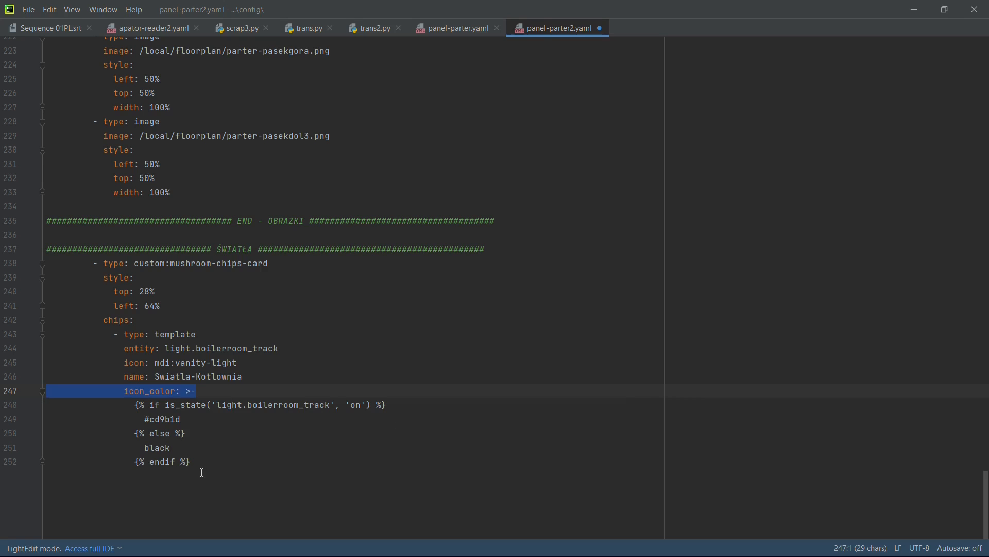
drag(139, 405, 275, 405)
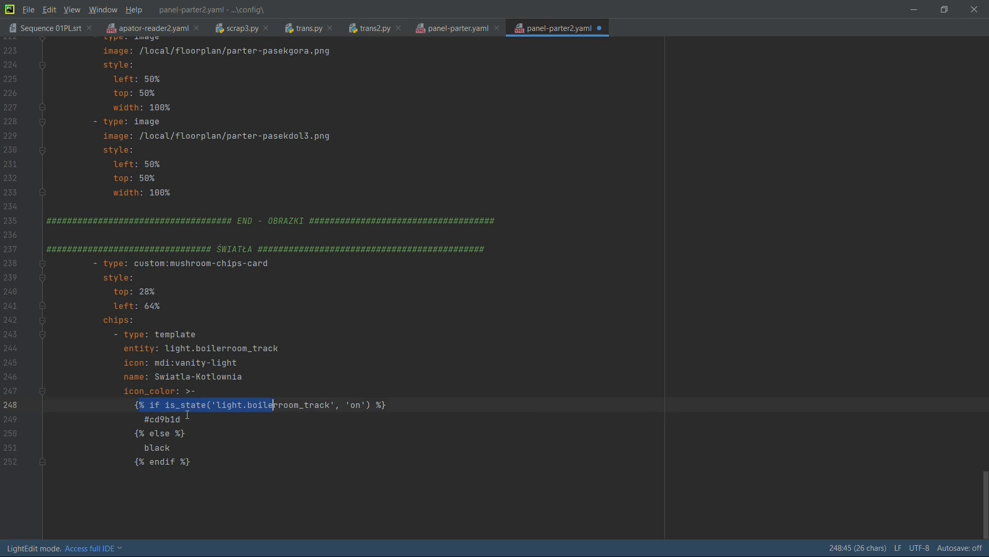
click(217, 446)
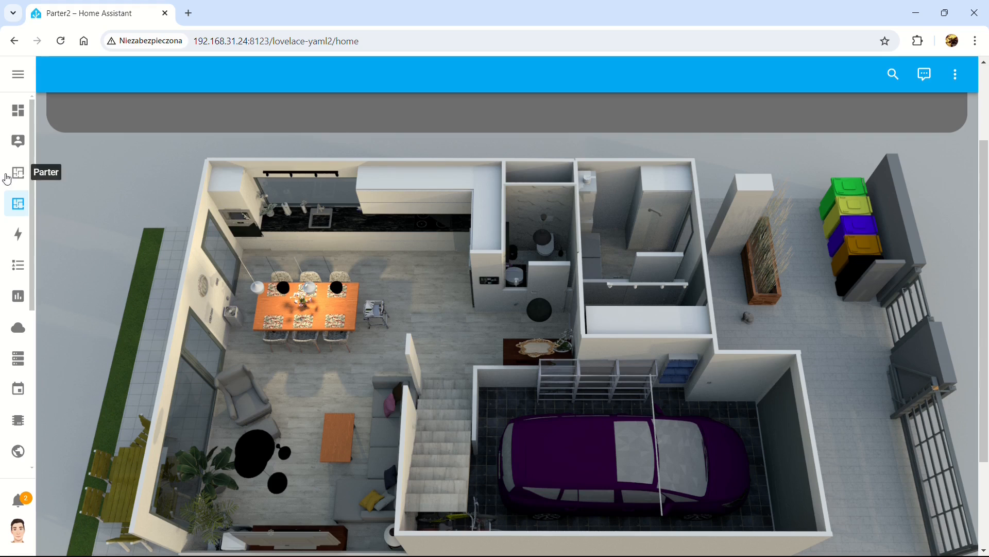
Switch to the Parter2 dashboard in Chrome, reload it, and test the boiler-room chip by turning its light on and off
click(60, 41)
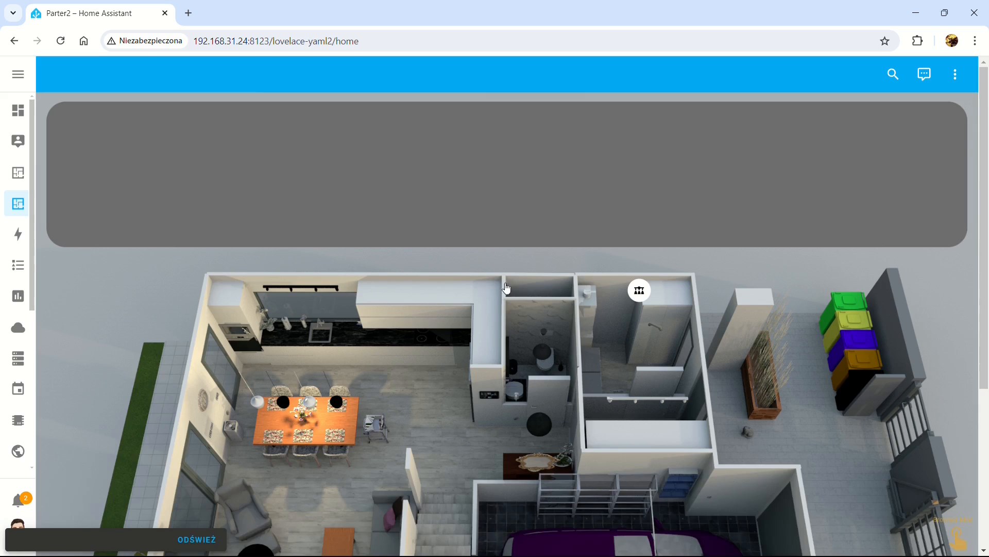
scroll(493, 280, down, 1)
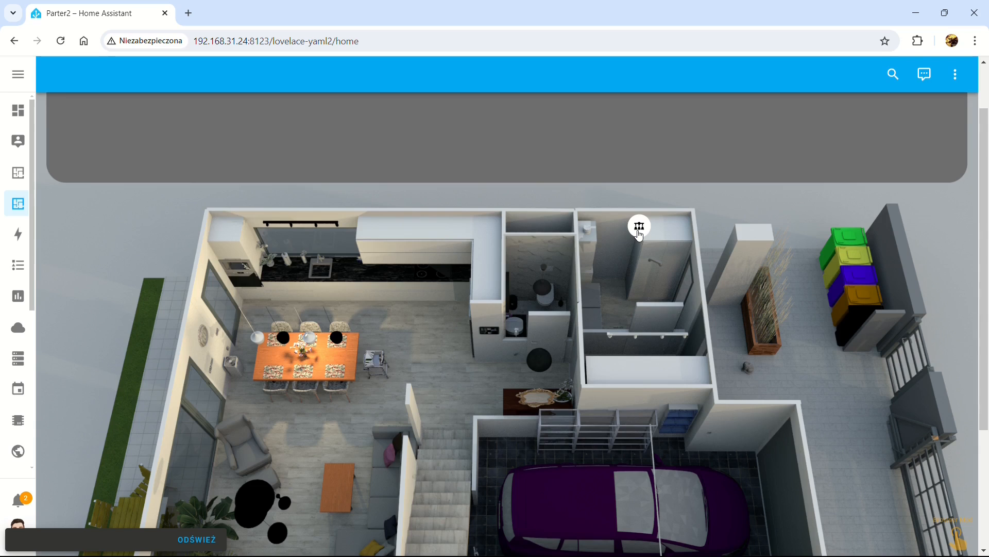
click(638, 226)
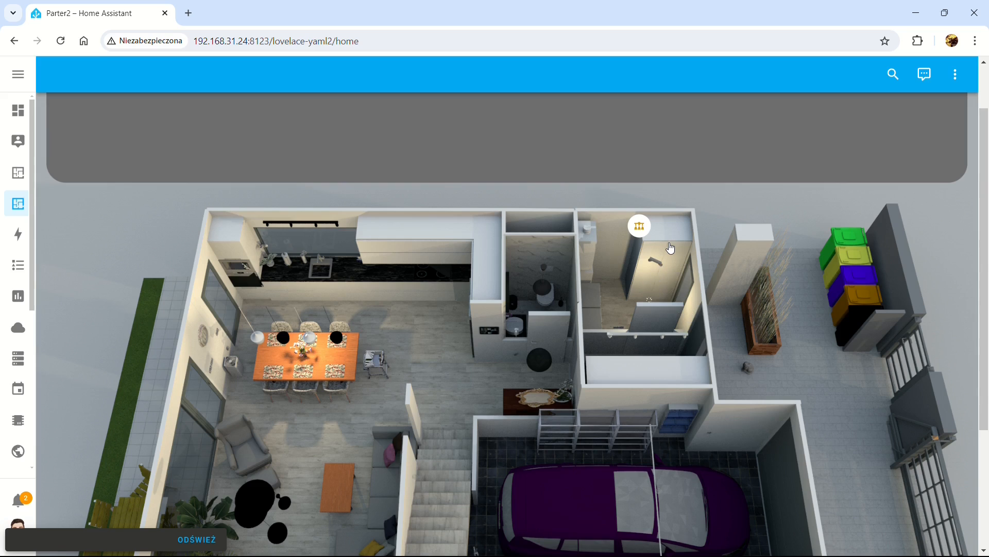
click(642, 232)
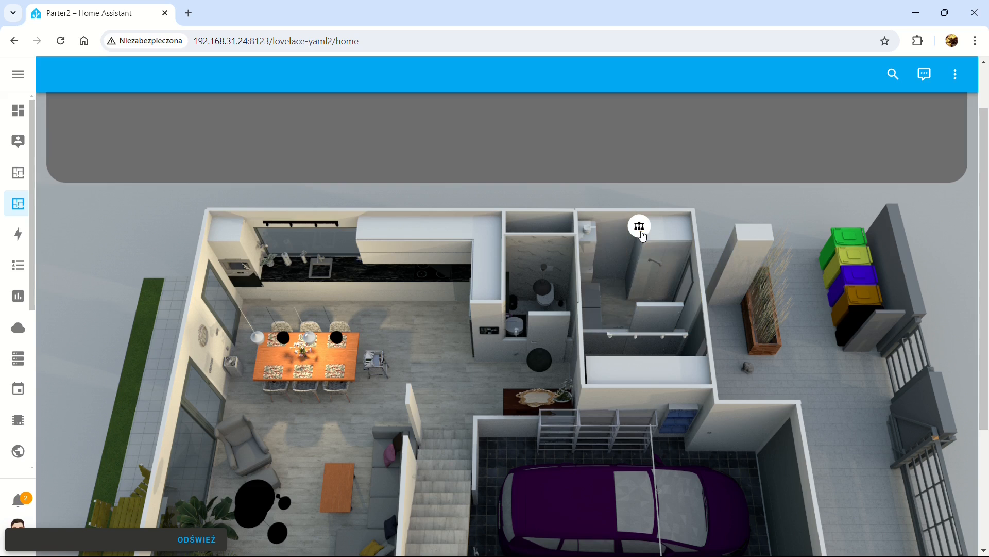
scroll(648, 266, down, 1)
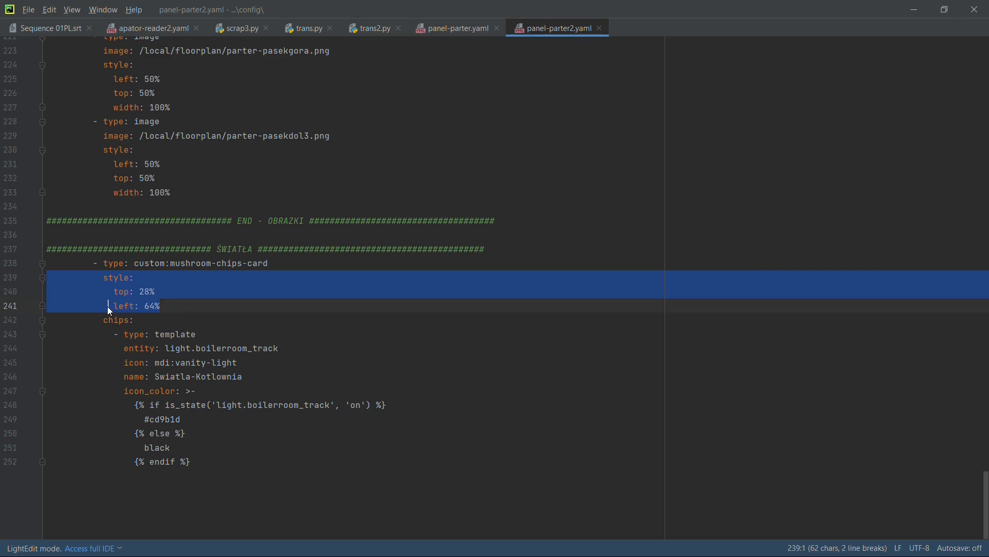
Switch to panel-parter2.yaml in PyCharm and examine the boiler-room chips card's position style and its whole block as the pattern for other lights
click(109, 307)
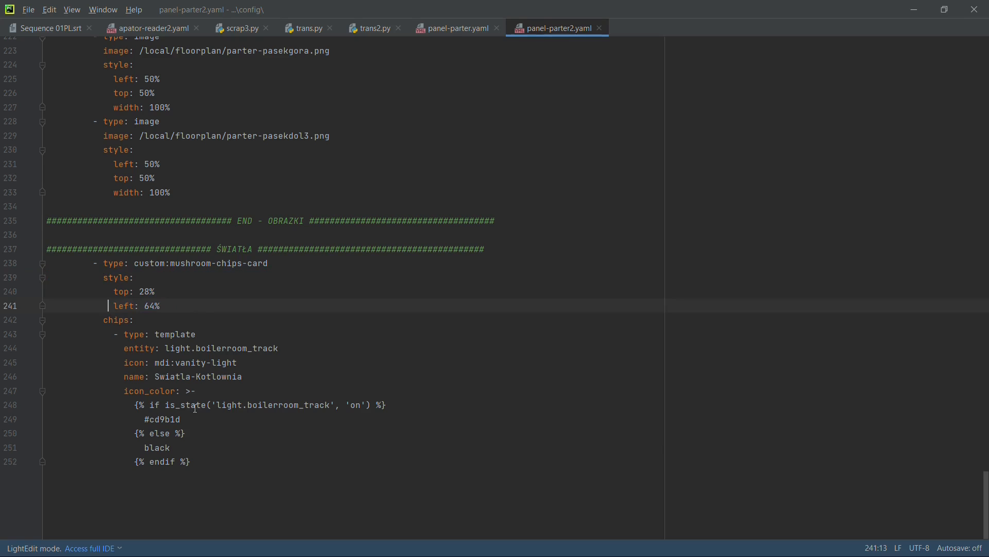
drag(204, 464, 16, 268)
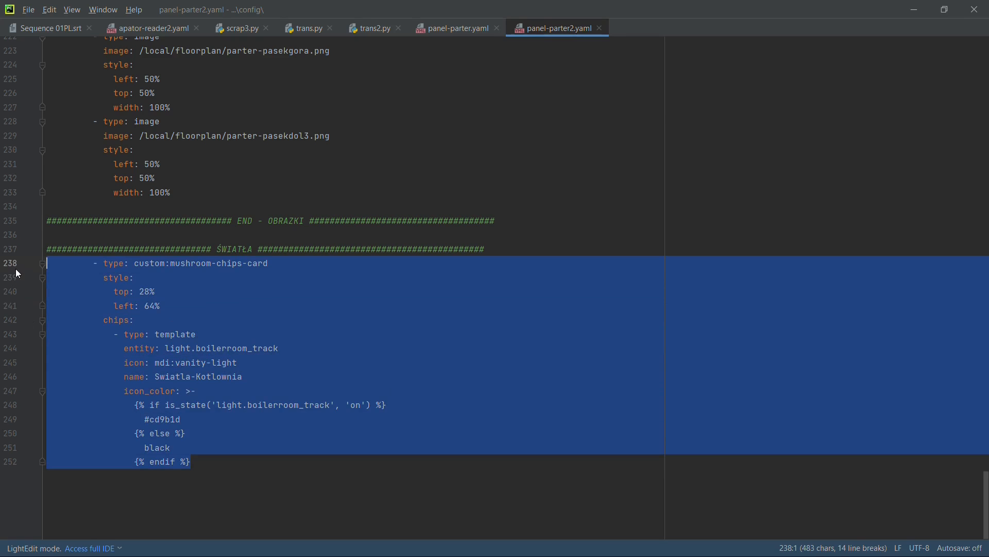
click(260, 361)
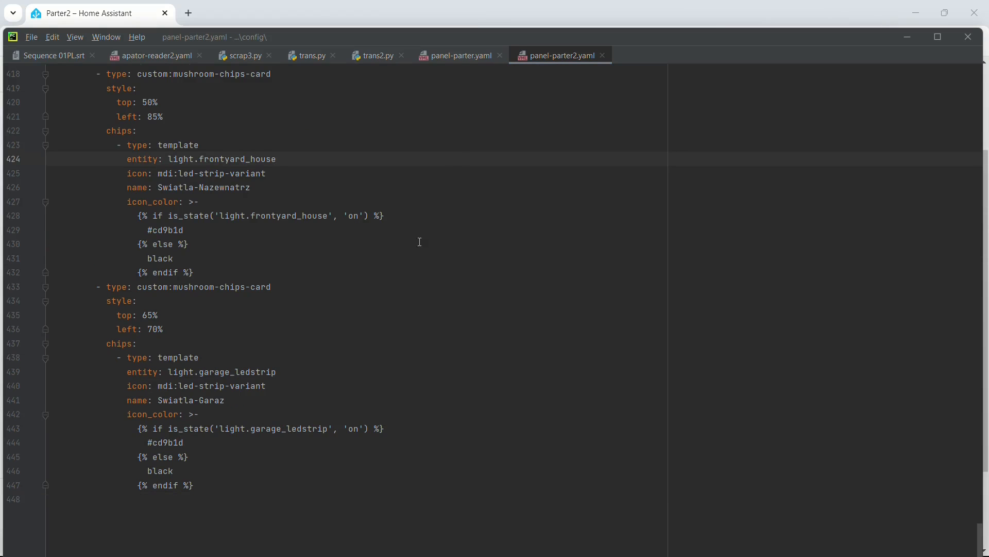
Add the comment line "############# KOTŁOWNIA" in panel-parter2.yaml, directly under the ŚWIATŁA header and above the boiler-room chips card
click(327, 302)
scroll(325, 299, up, 20)
scroll(318, 294, up, 20)
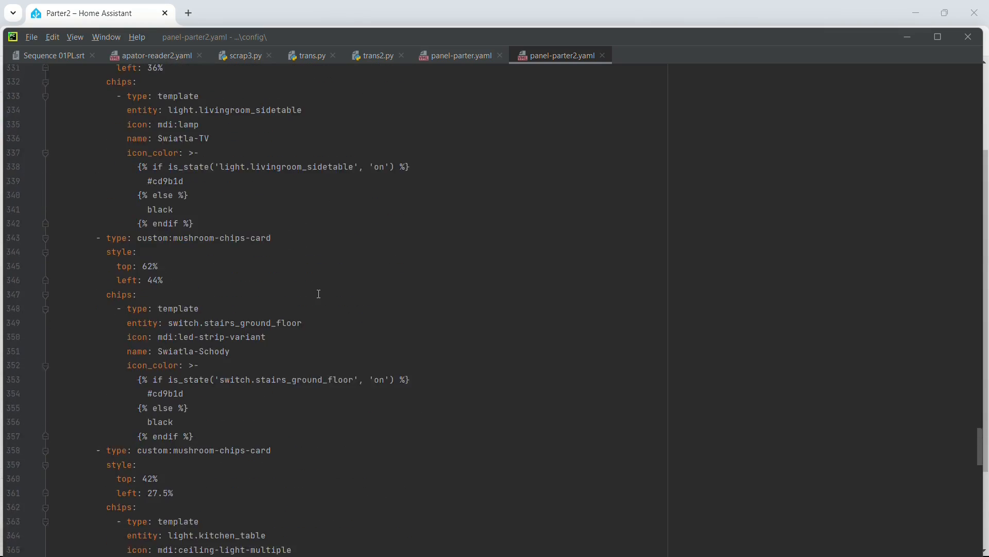
scroll(319, 292, up, 18)
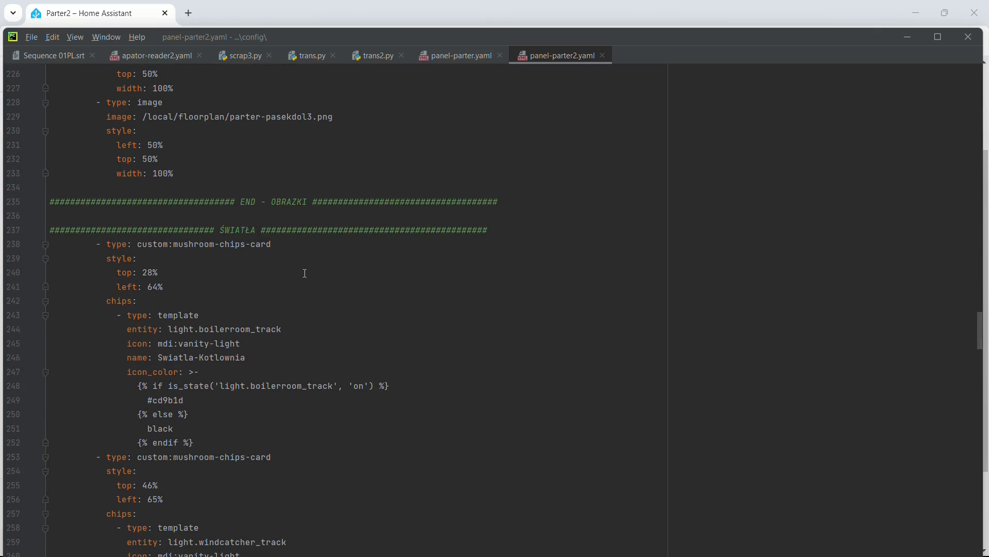
scroll(305, 273, up, 2)
scroll(288, 289, down, 5)
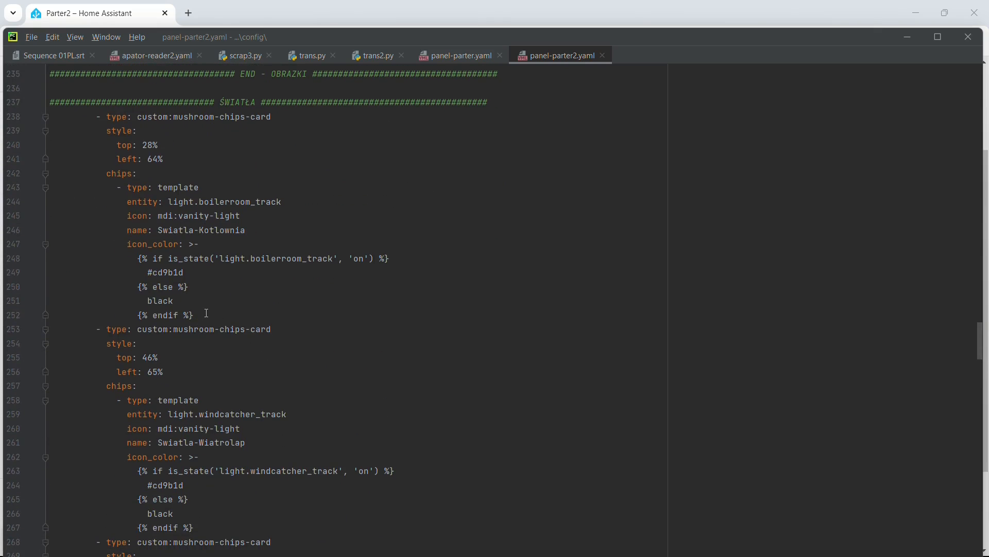
click(206, 314)
click(492, 101)
key(Return)
text(-)
key(BackSpace)
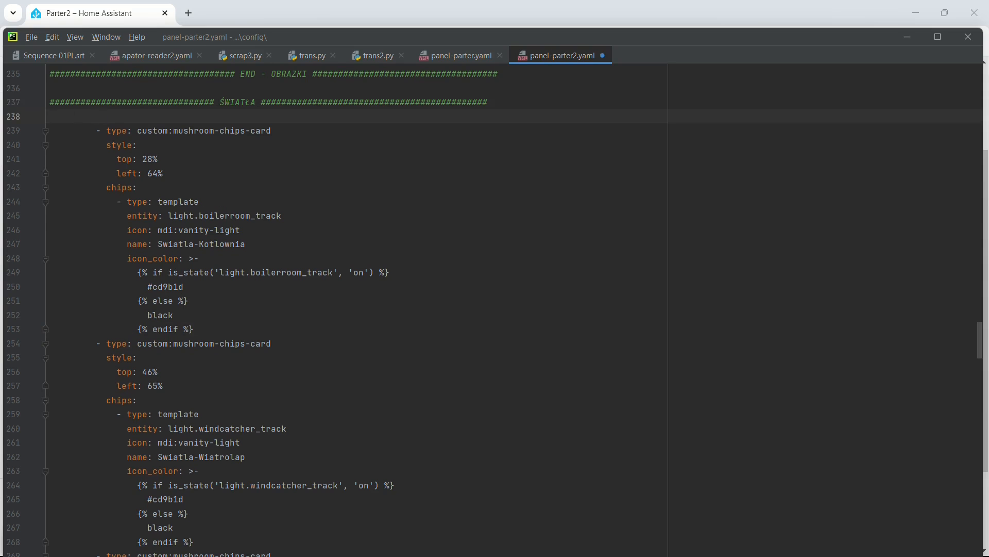
text(############# KOTŁOWNIA)
Add the comment line "############## WIATROŁAP" between the boiler-room card and the light.windcatcher_track chips card
click(188, 328)
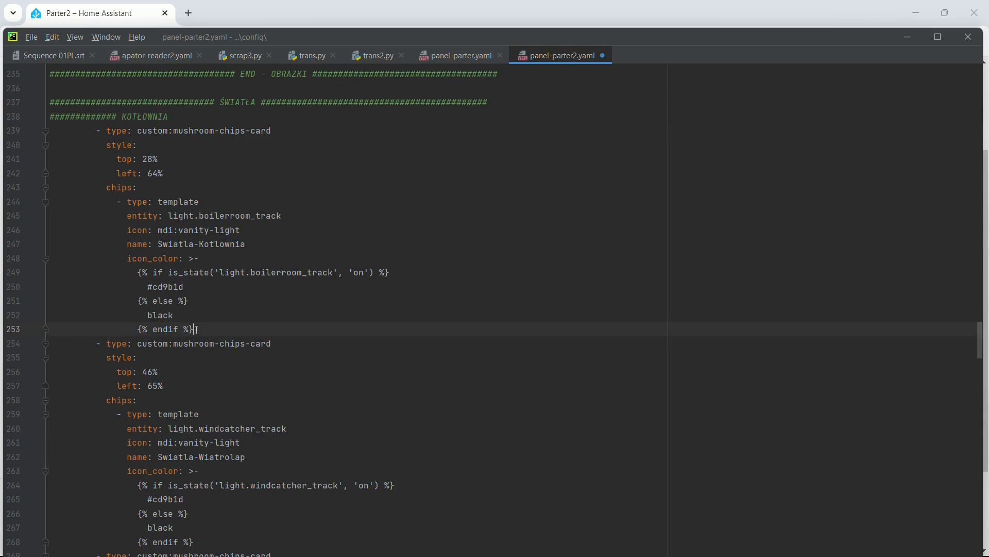
key(Return)
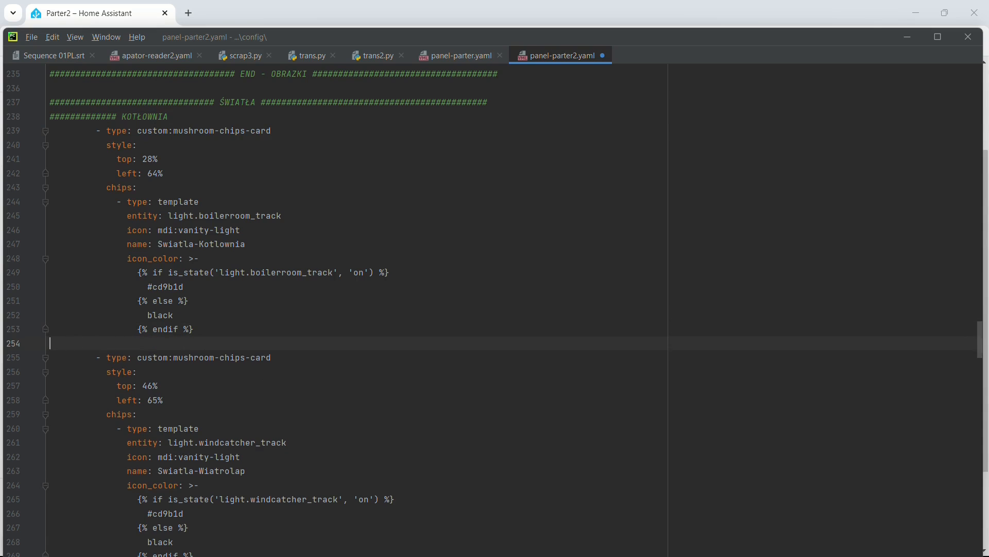
text(##############3 WIATROŁAP)
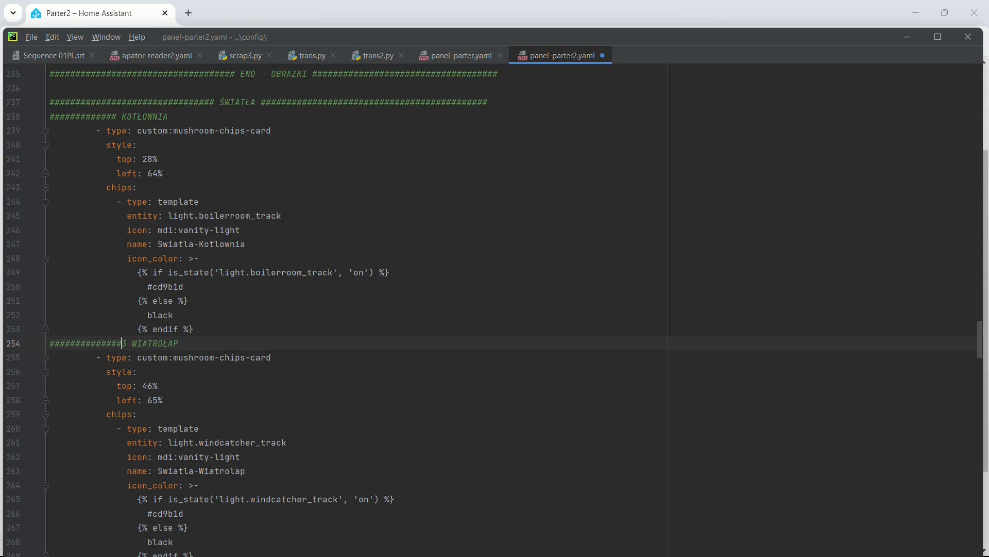
key(BackSpace)
Look at the section comments in panel-parter.yaml, return to panel-parter2.yaml, and review the windcatcher and toilet chips cards
scroll(143, 268, down, 3)
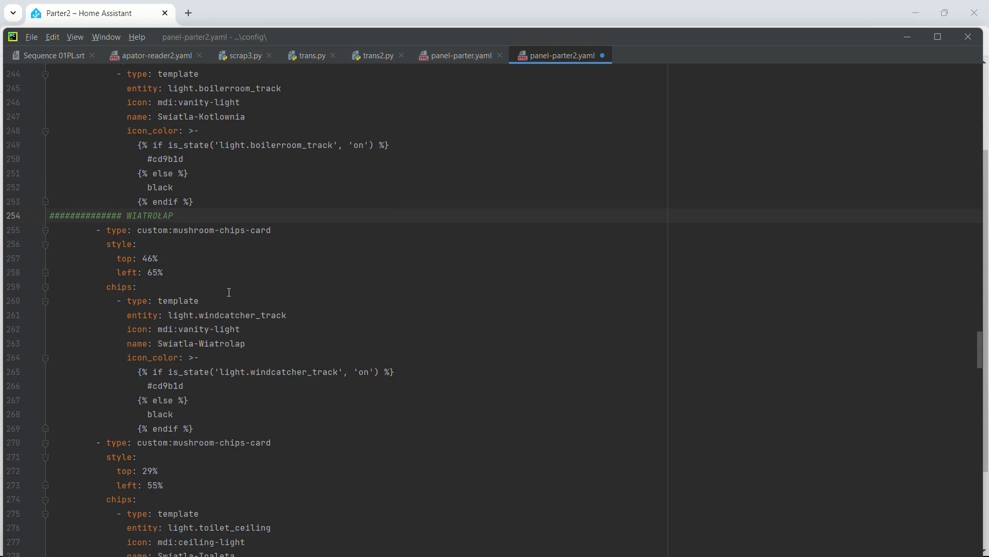
click(447, 54)
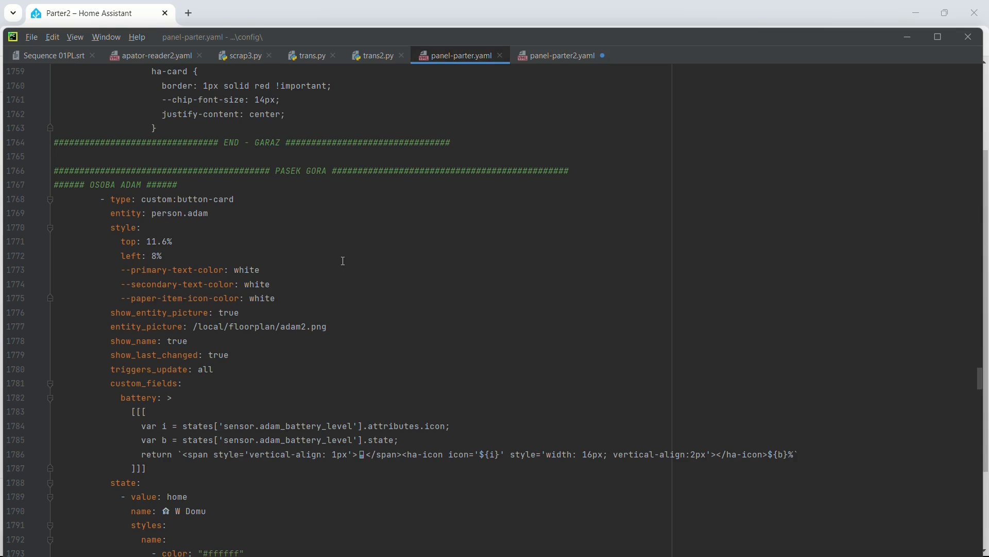
click(546, 54)
click(472, 252)
scroll(472, 252, down, 5)
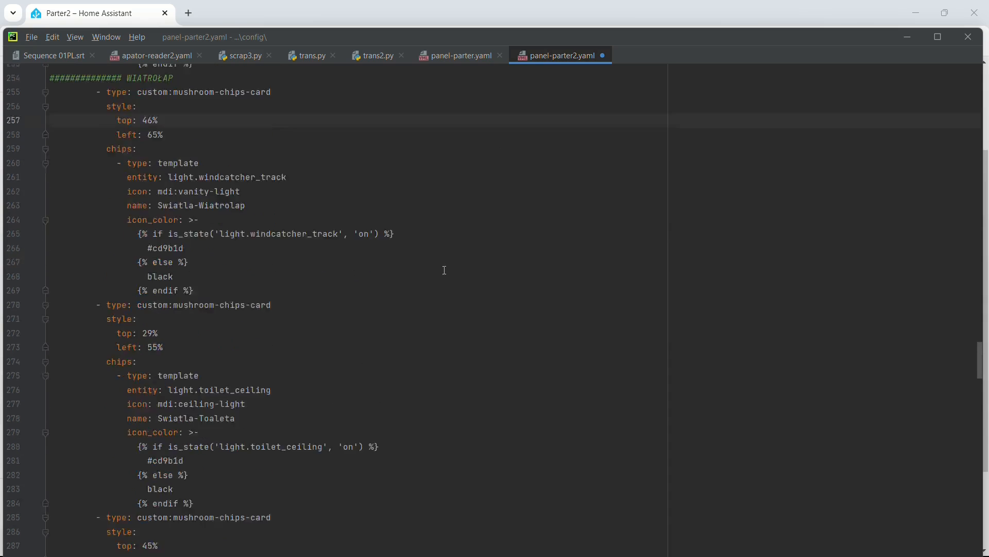
scroll(478, 245, up, 5)
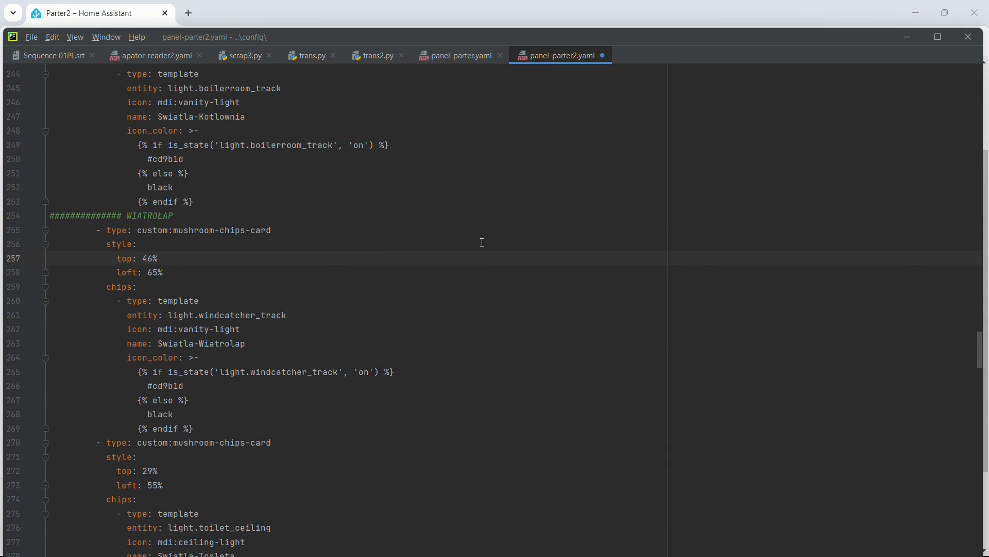
Switch to the Parter2 dashboard in Chrome, refresh it, and examine the placement of the light chips across the whole floor plan
key(alt+Tab)
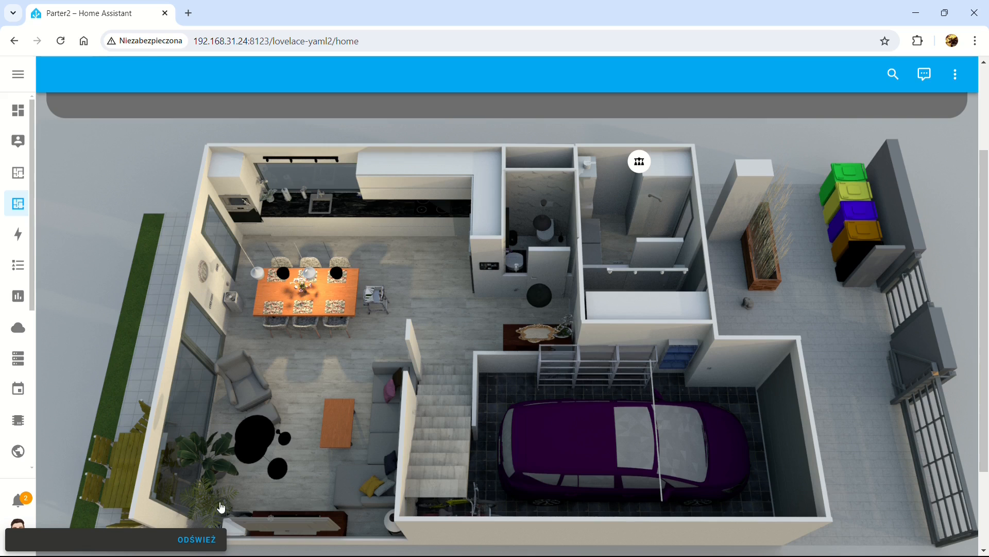
click(199, 540)
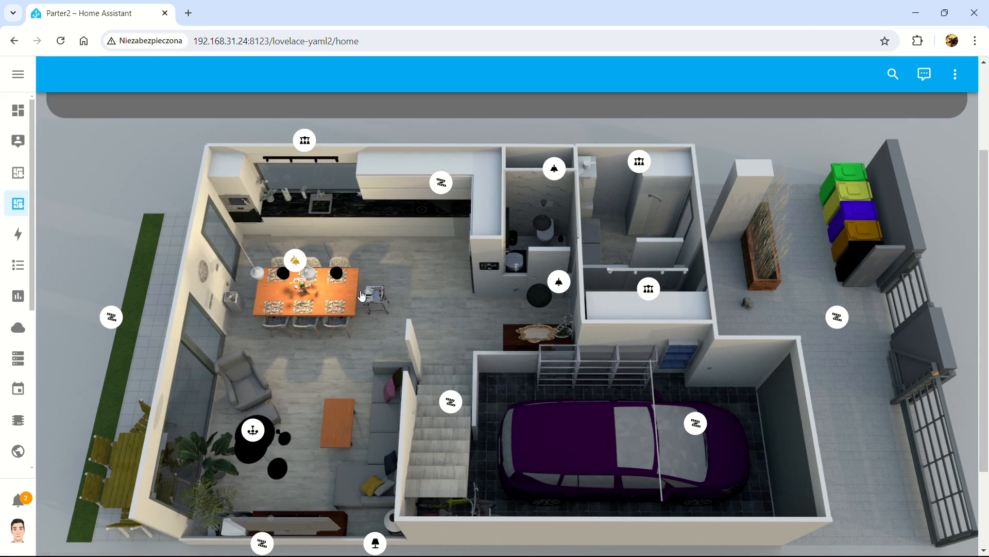
scroll(251, 342, down, 1)
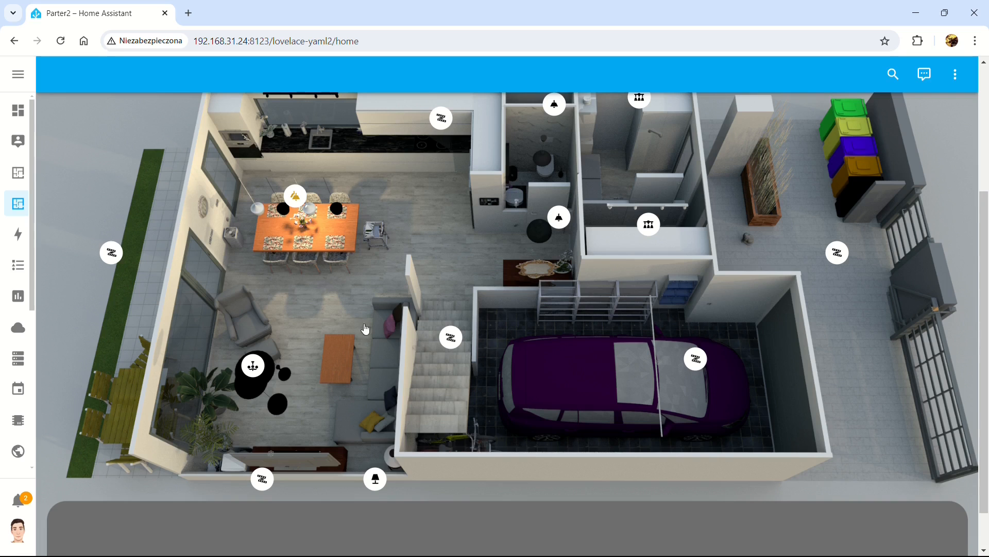
scroll(309, 341, up, 2)
scroll(139, 299, down, 2)
scroll(402, 242, up, 2)
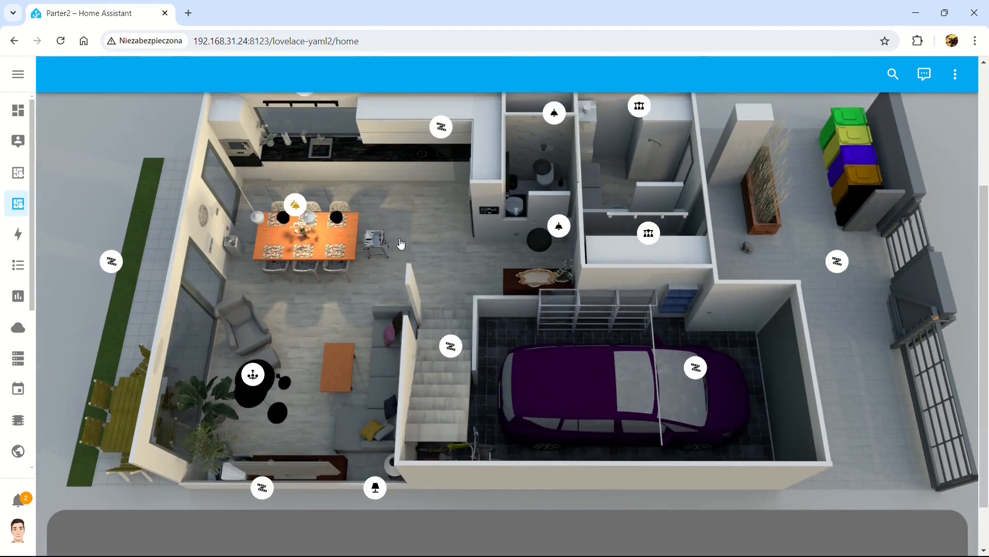
scroll(407, 304, down, 2)
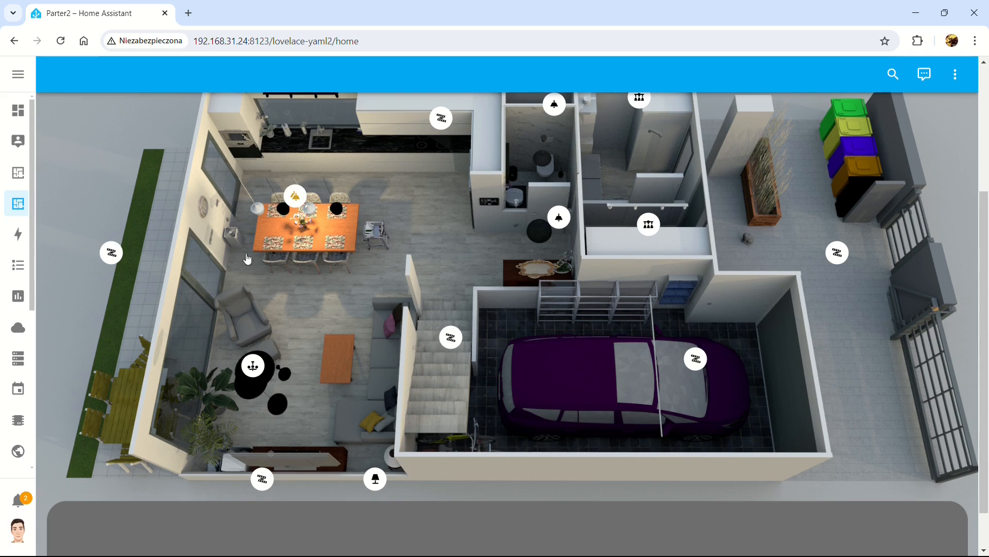
scroll(657, 206, up, 1)
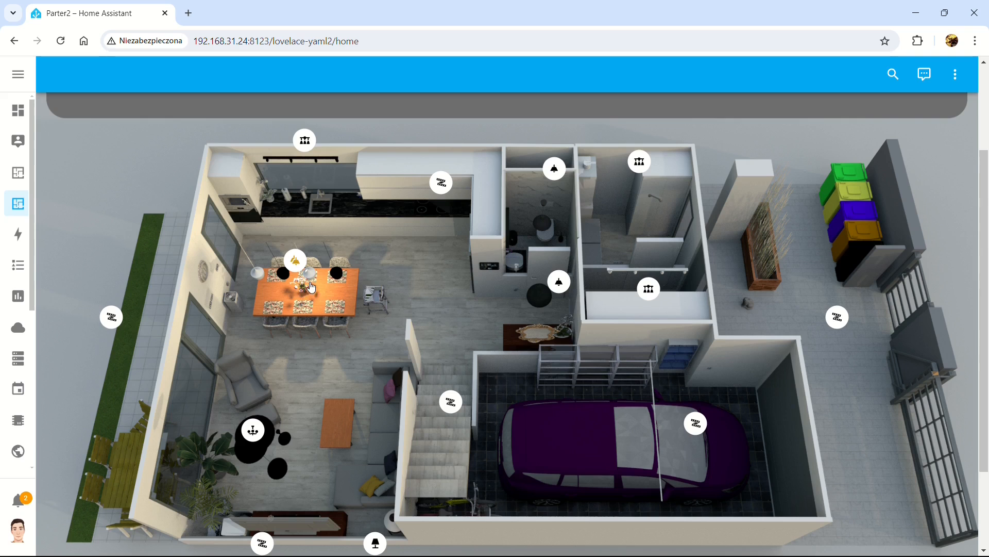
scroll(346, 415, down, 2)
scroll(347, 415, up, 2)
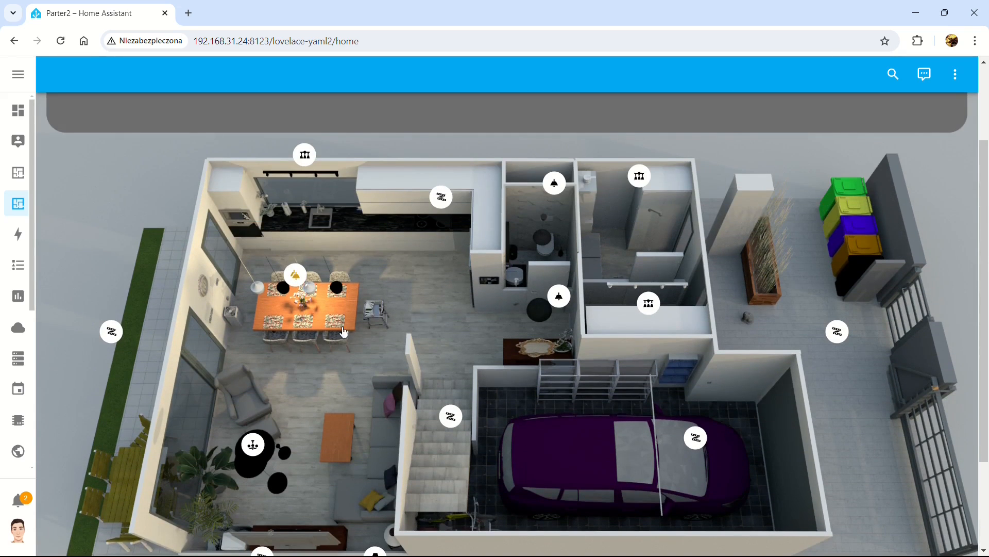
Switch to the finished Parter dashboard and examine its sensor chips, top information panel and bottom control bar
scroll(342, 315, down, 2)
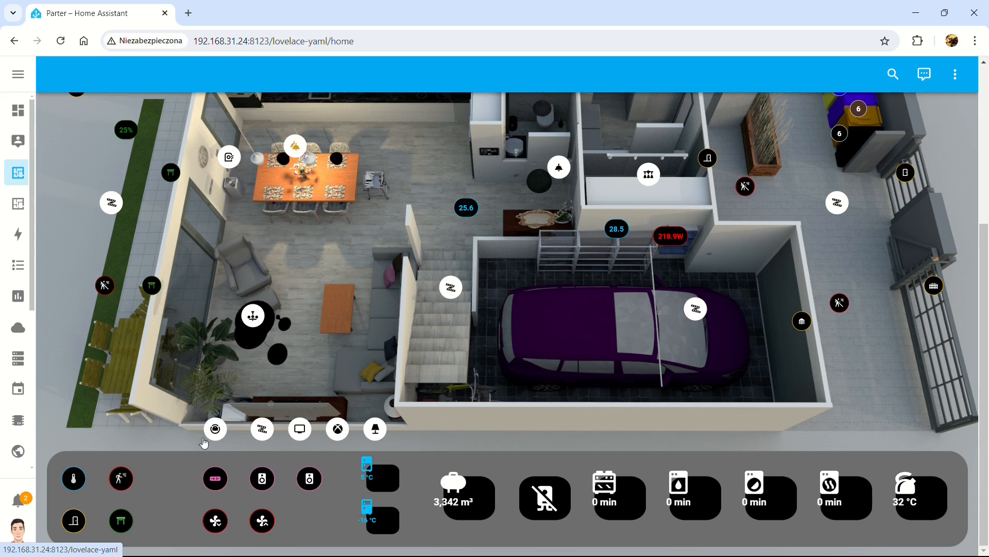
scroll(232, 419, up, 1)
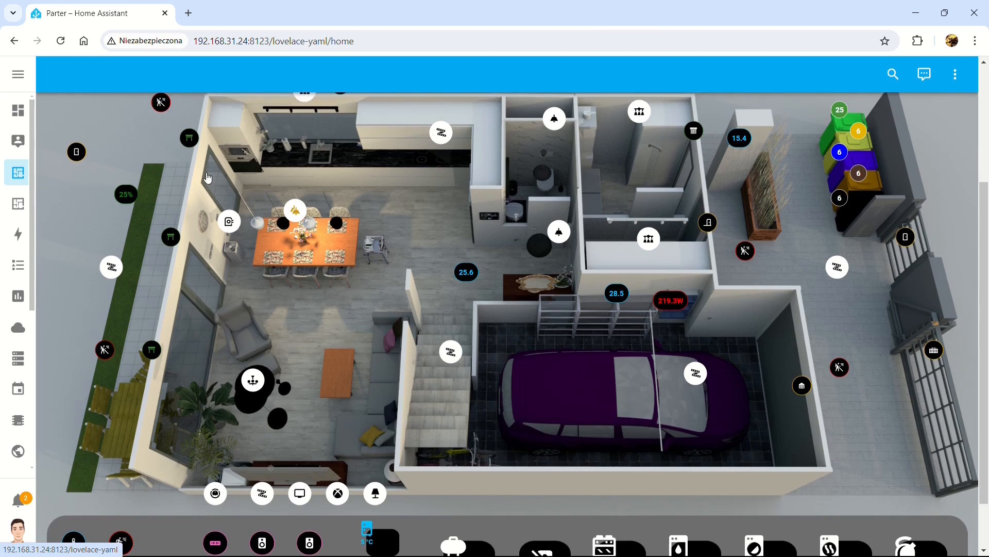
scroll(229, 235, up, 1)
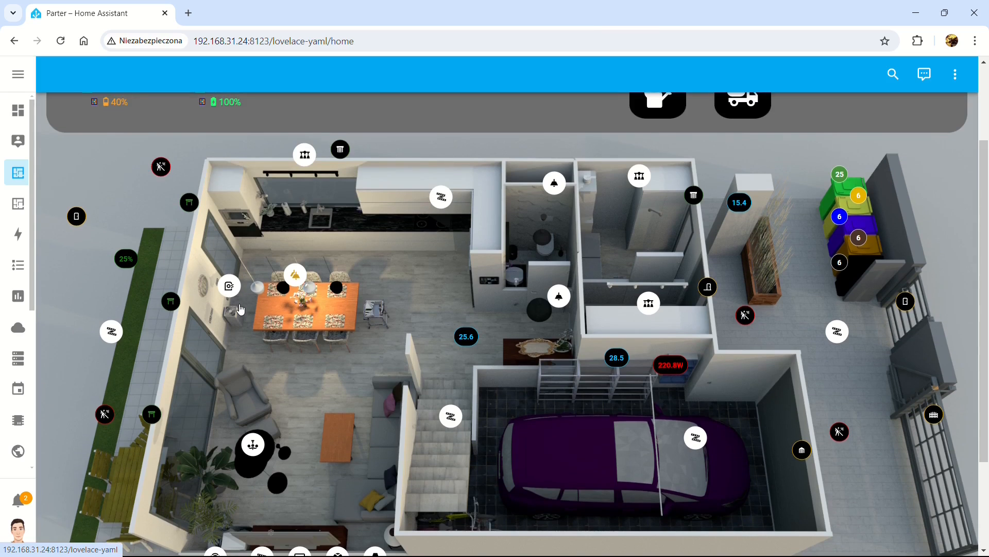
scroll(248, 307, down, 2)
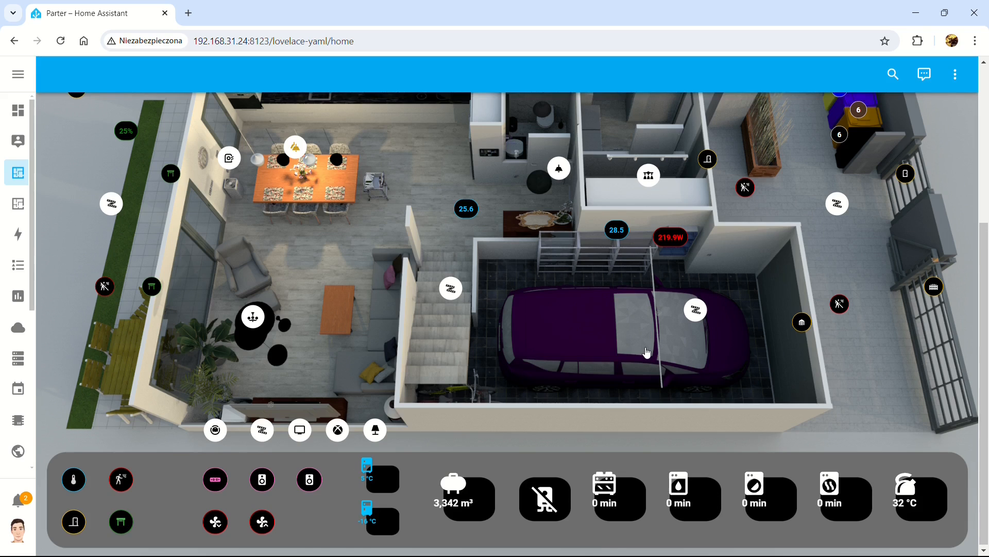
scroll(639, 350, up, 5)
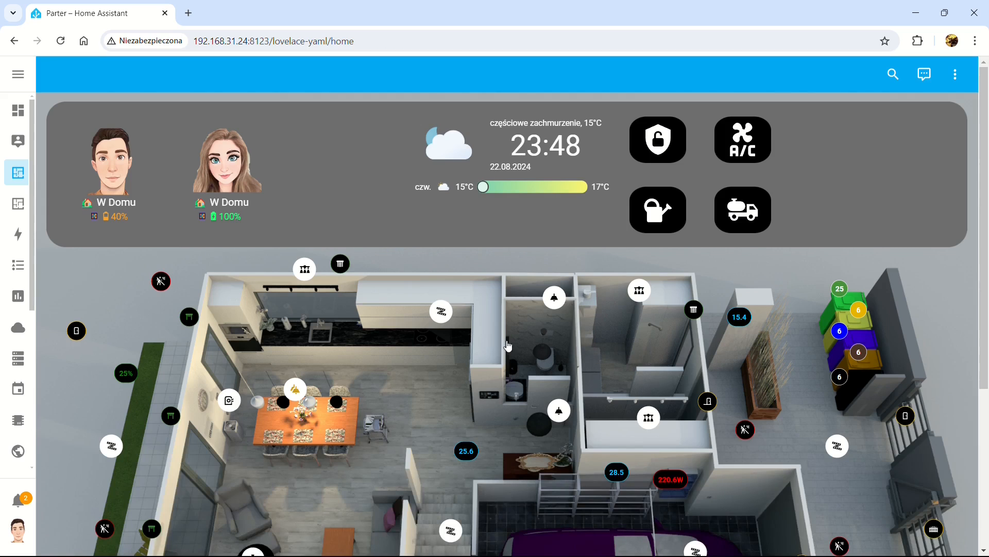
scroll(508, 361, down, 5)
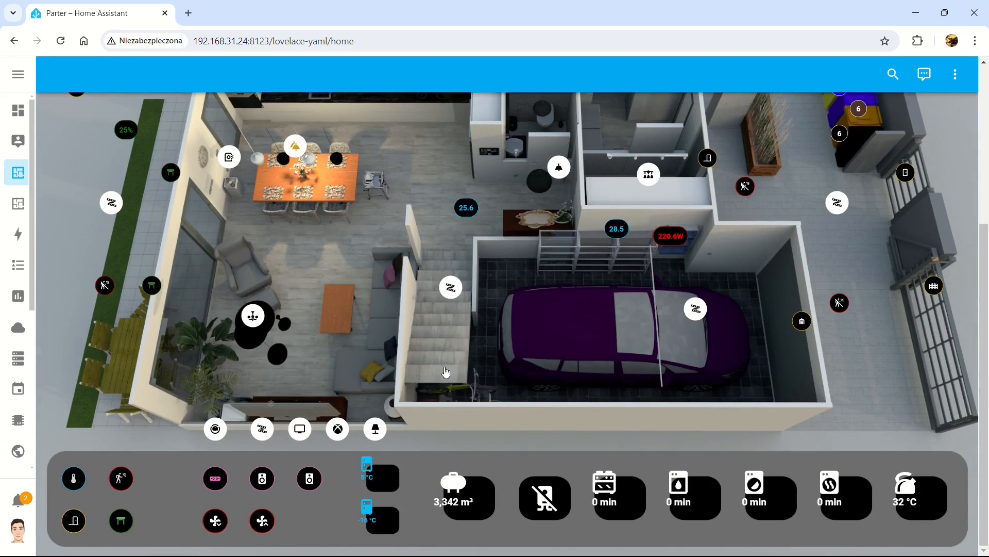
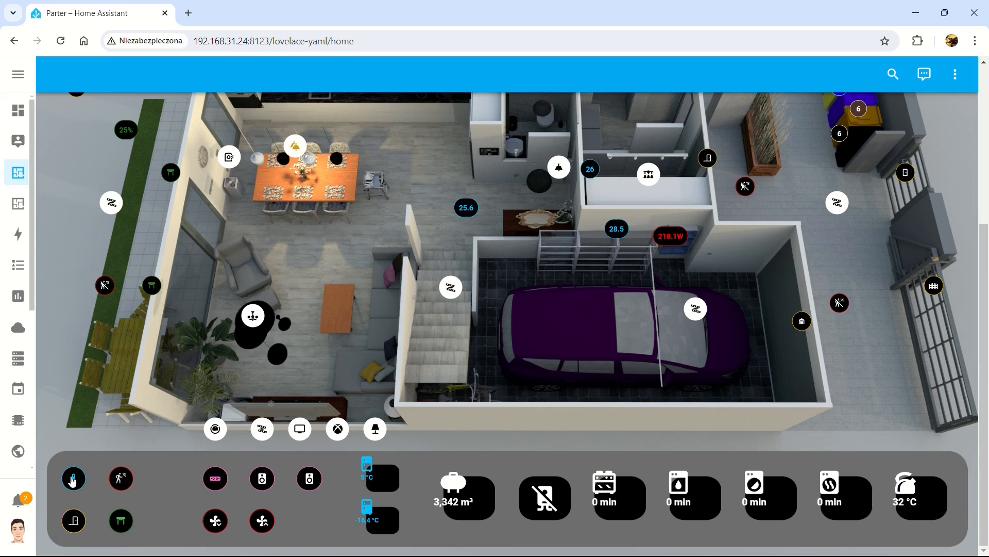
Toggle the thermometer chip on the Parter dashboard off, on and off again to check the room temperature chips
scroll(75, 485, up, 3)
scroll(161, 384, down, 1)
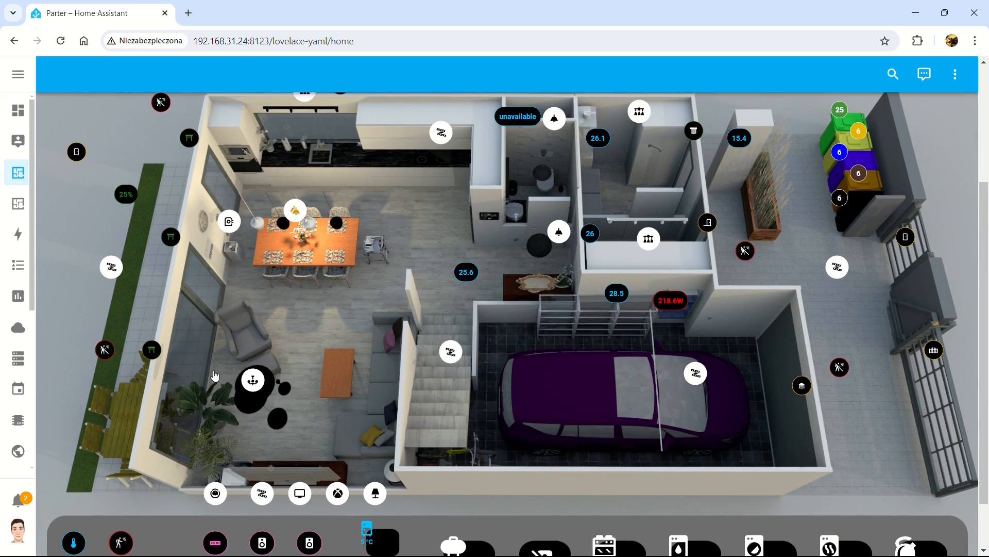
click(77, 547)
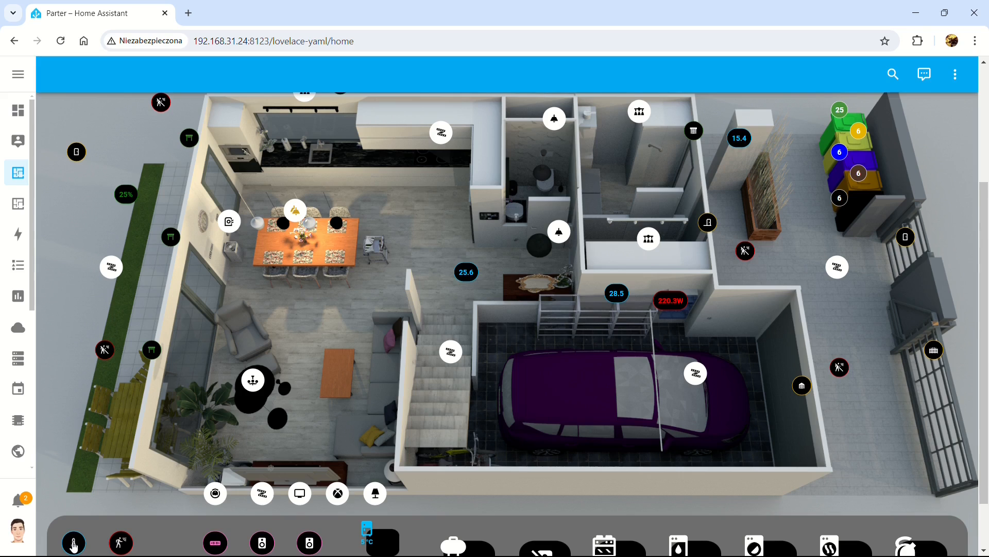
click(73, 545)
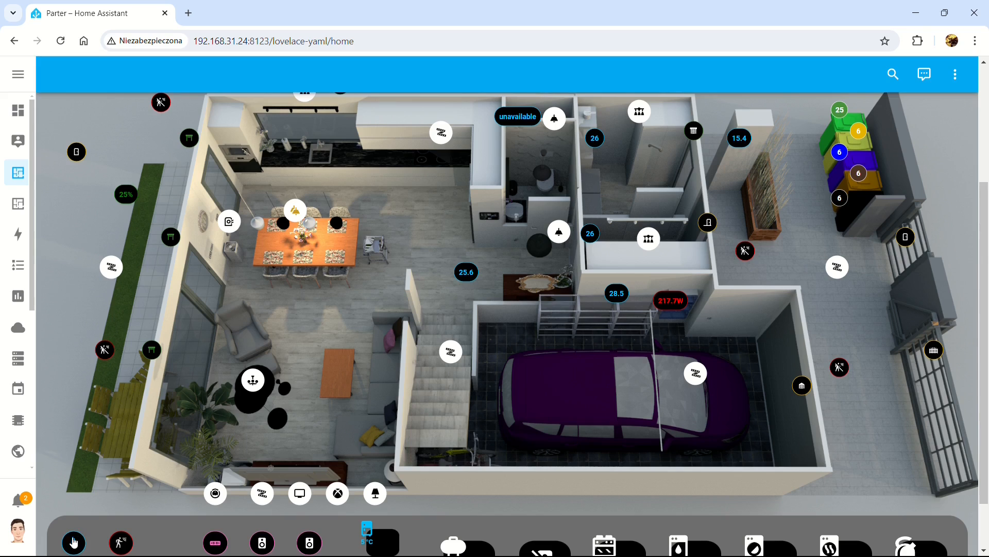
click(75, 545)
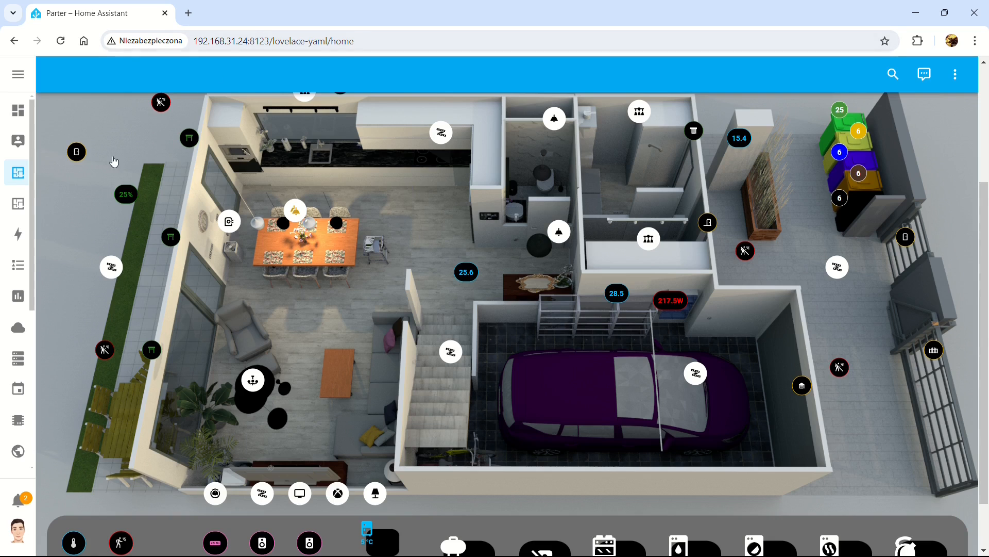
In panel-parter2.yaml, under PASEK DÓŁ, add the "###### ON OFF TEMPERATURA ######" comment and a thermometer chips card for input_boolean.temperature at top 89%, left 4%
click(16, 203)
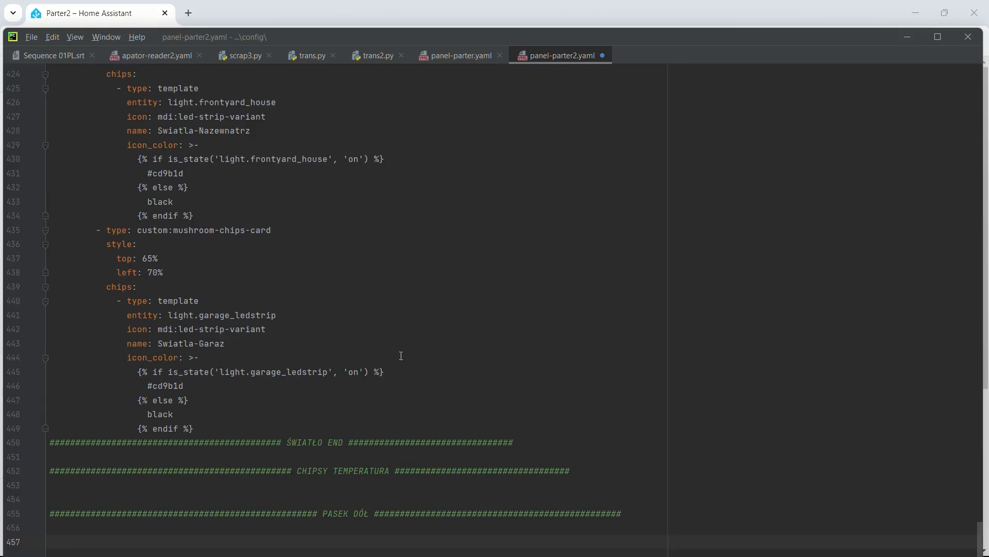
scroll(361, 365, down, 2)
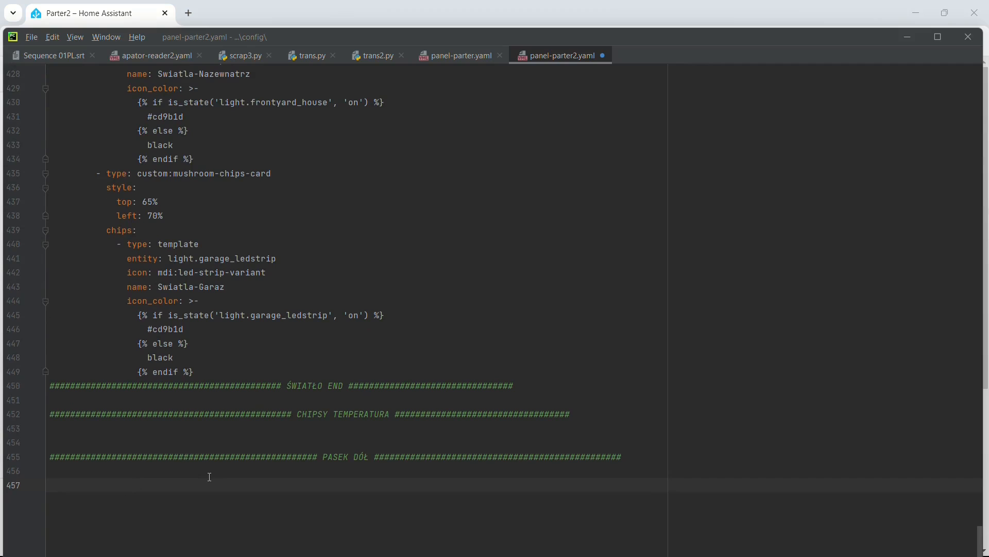
click(68, 476)
text(###### ON OFF TEMPERATURA ######          - type: custom:mushroom-chips-card            style:              top: 89%              left: 4%            card_mod:              style: |                ha-card {                  --chip-background: black;                }            chips:              - type: template                entity: input_boolean.temperature                icon: mdi:thermometer                name: Termometry                icon_color: >-                  {% if is_state('input_boolean.temperature', 'on') %}                    #00BFFF                  {% else %}                    #D3D3D3                  {% endif %}                card_mod:                  style: |                    ha-card {                      border: 1px solid #00BFFF !important;                    })
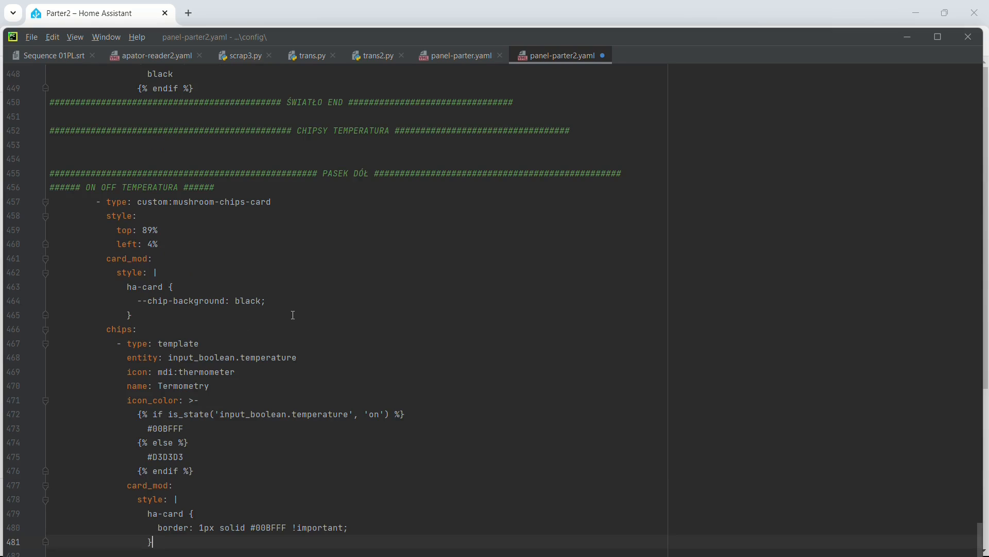
Review the new temperature toggle card's type, top and left position, and card_mod background styling
drag(106, 202, 271, 201)
drag(127, 230, 185, 244)
click(168, 278)
drag(106, 259, 142, 314)
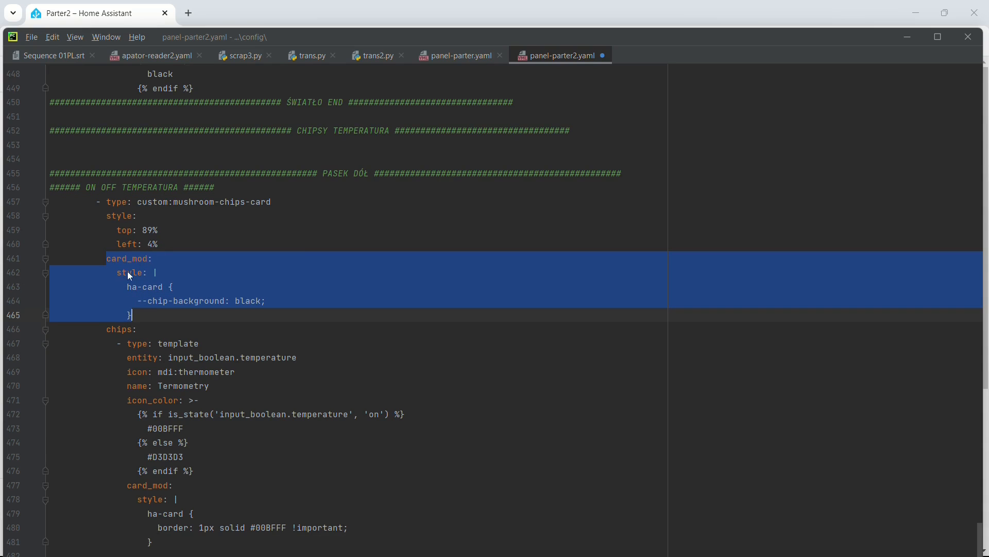
scroll(109, 292, down, 1)
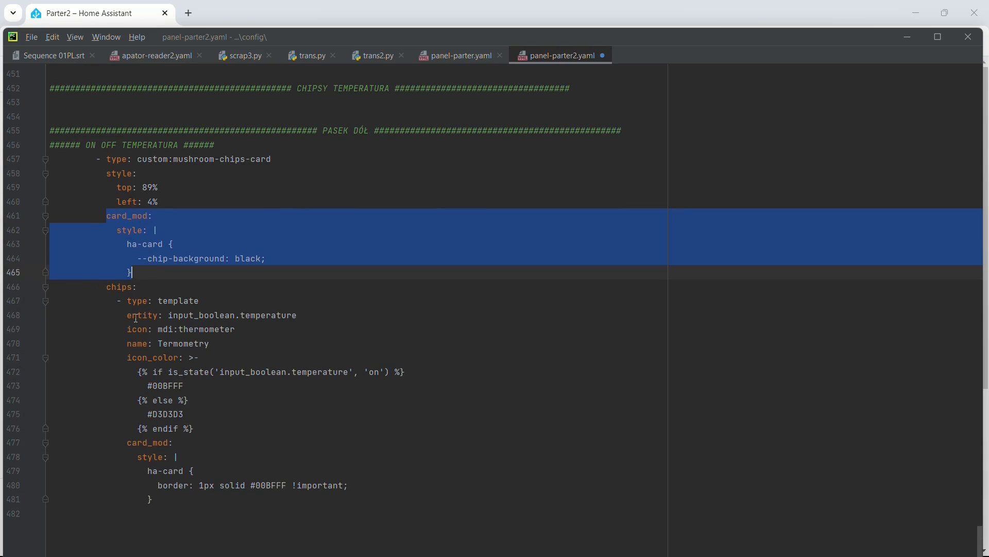
Review the toggle chip's entity, icon, name, icon_color template and card_mod border, through to the whole card block
drag(299, 315, 142, 314)
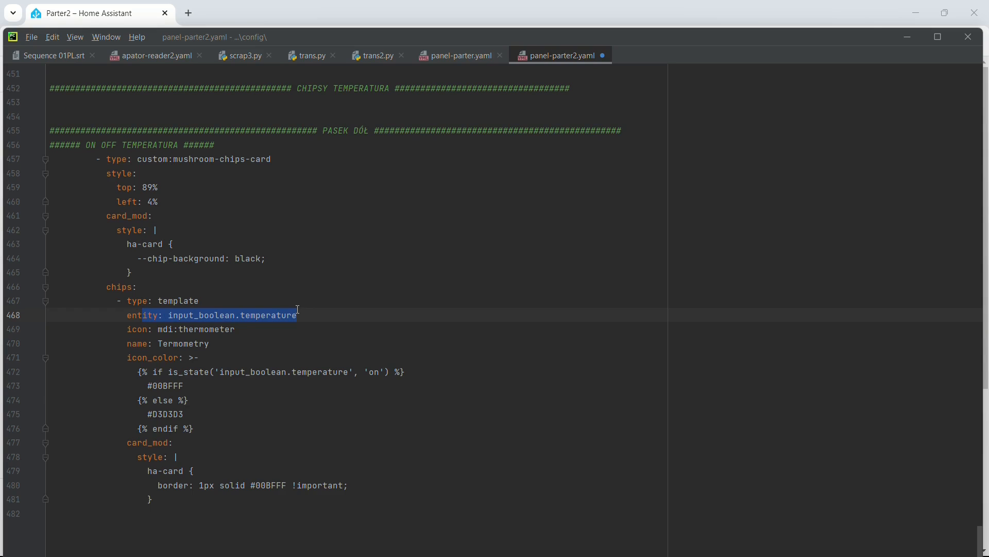
click(204, 312)
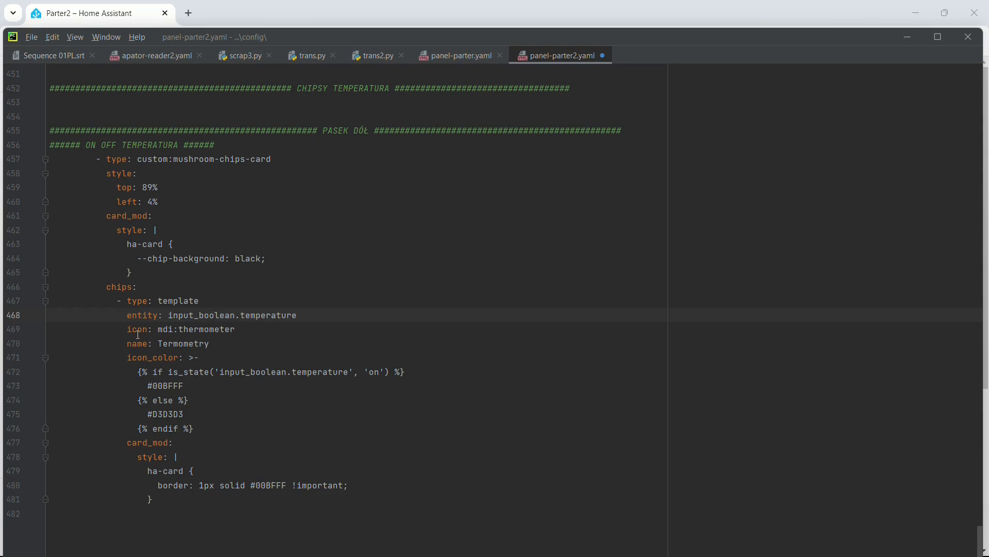
drag(126, 330, 239, 329)
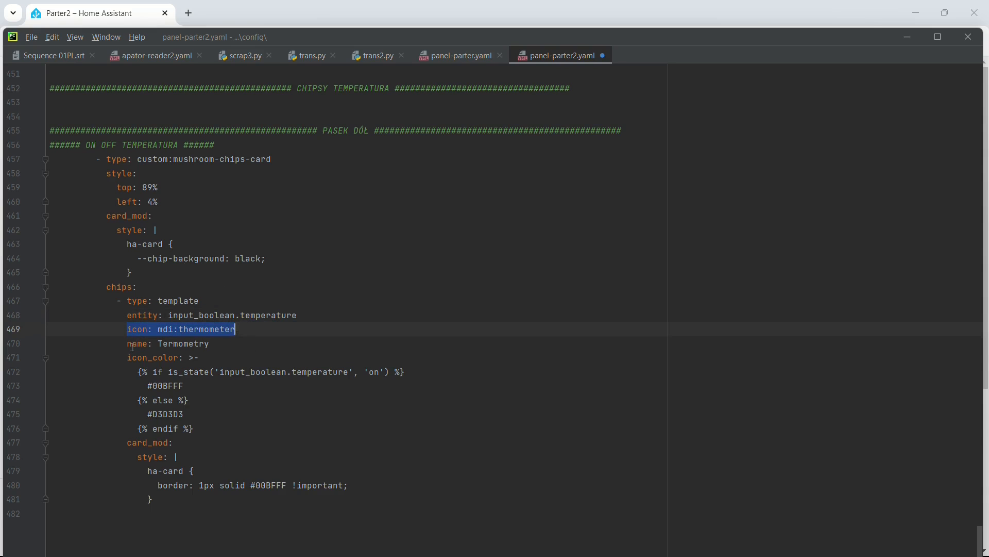
drag(127, 345, 210, 344)
scroll(120, 318, down, 1)
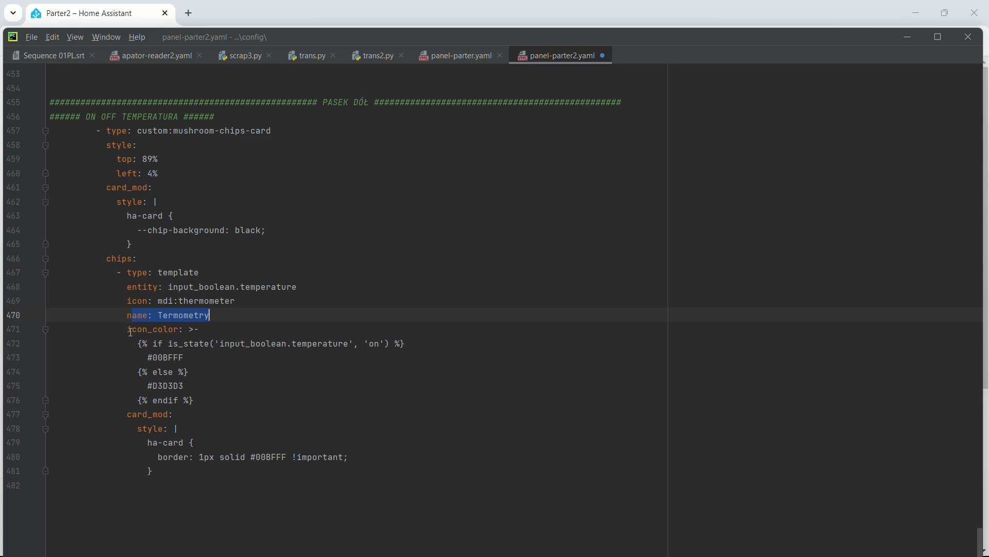
drag(127, 328, 210, 391)
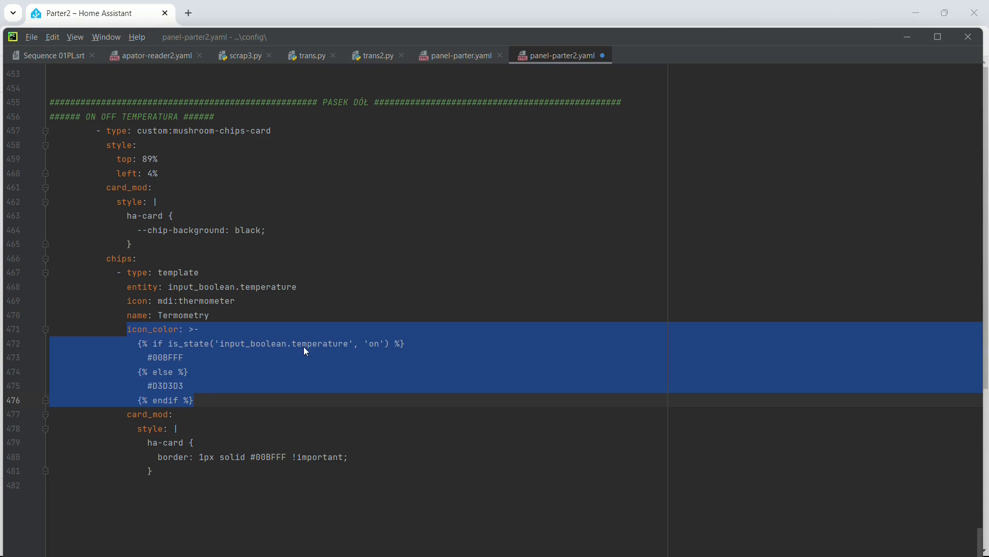
click(194, 343)
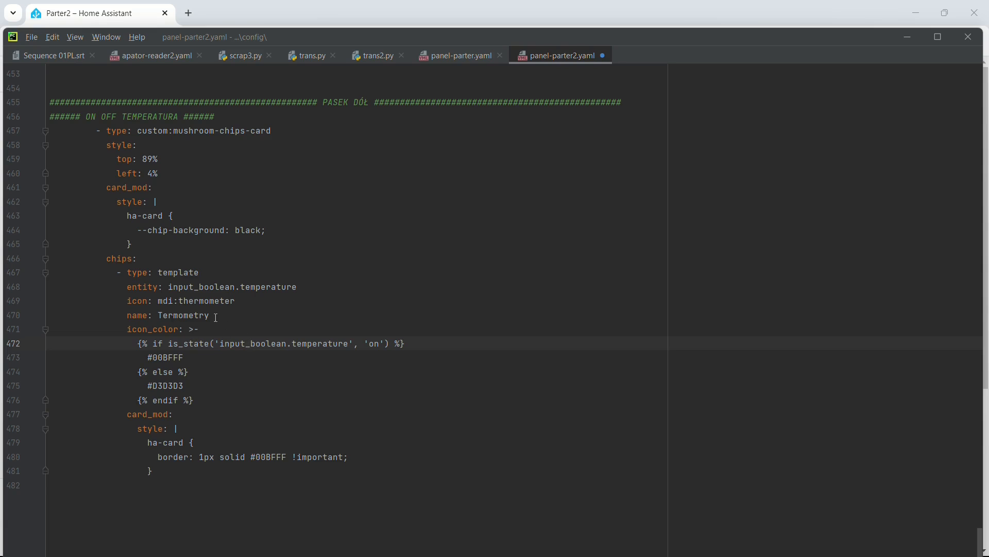
drag(122, 414, 163, 468)
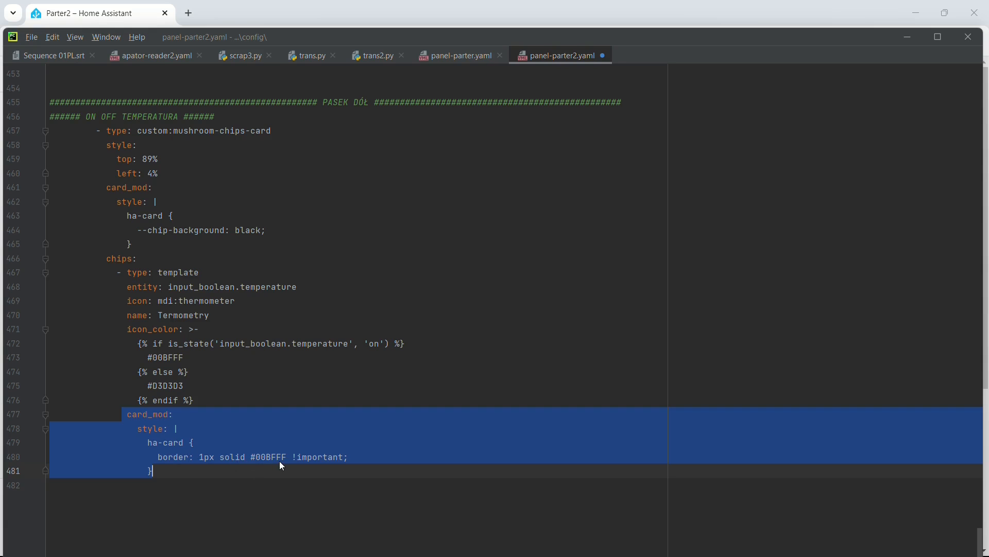
click(231, 411)
click(160, 472)
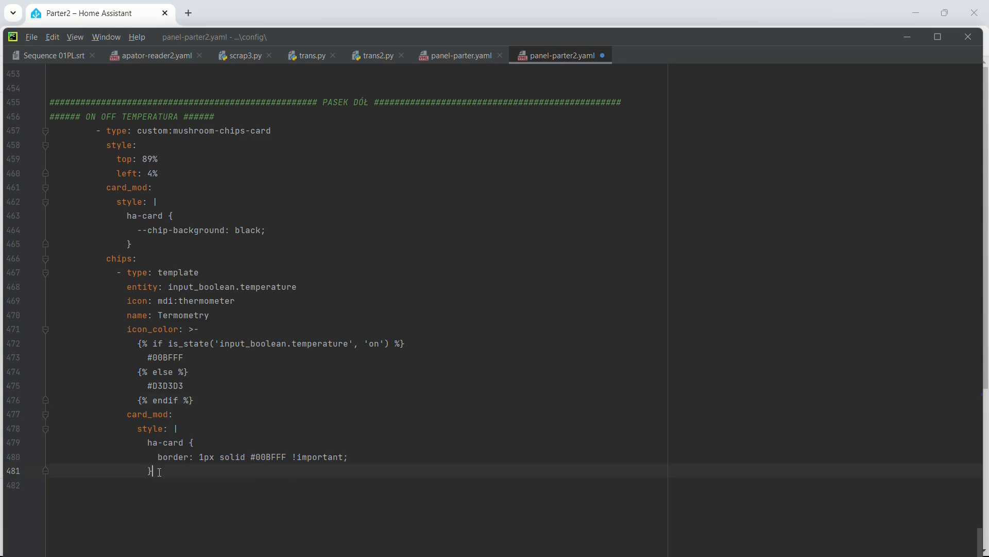
drag(160, 471, 71, 160)
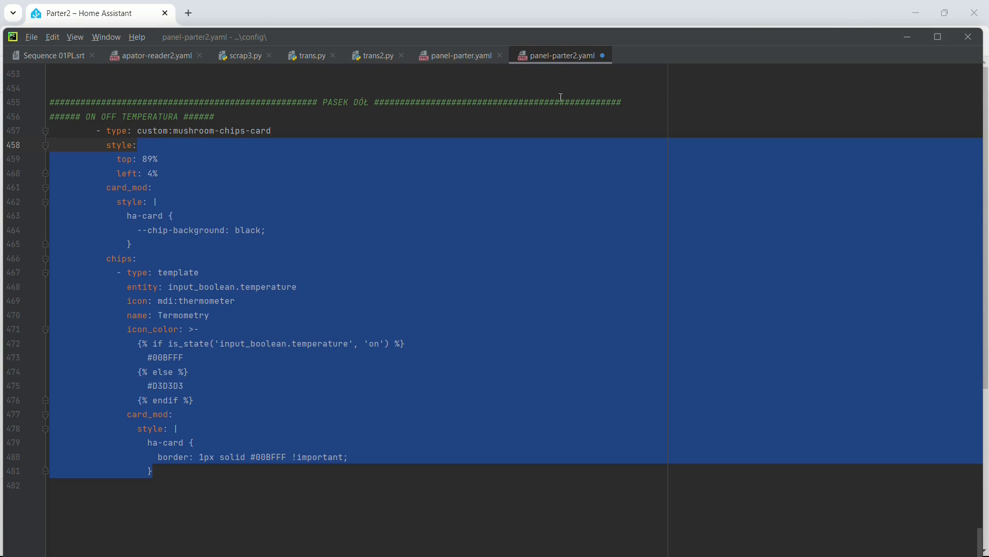
Under CHIPSY TEMPERATURA, add a chips card for sensor.boilerroom_t_temperature at top 30%, left 58%, scale 0.8, conditional on input_boolean.temperature being "on"
scroll(403, 283, up, 4)
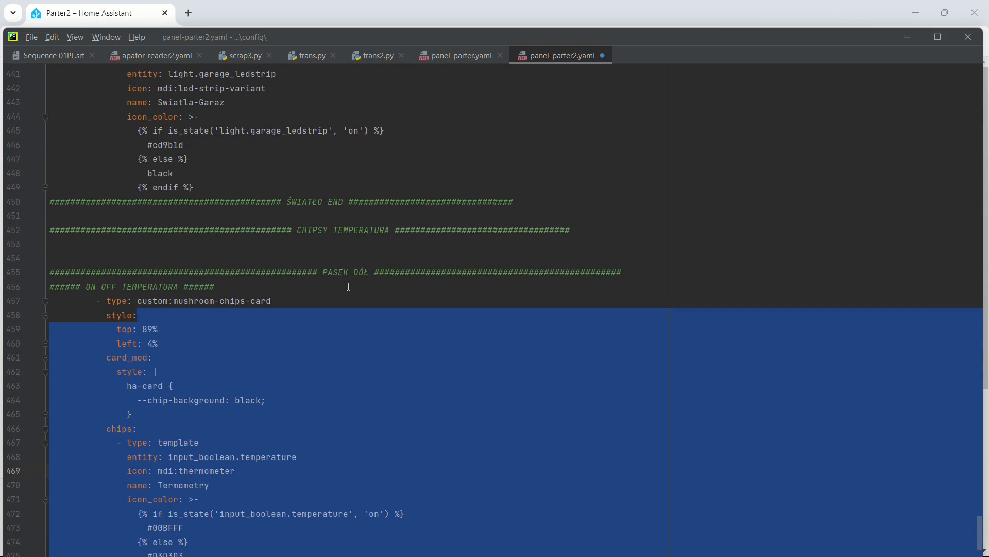
click(309, 231)
click(268, 246)
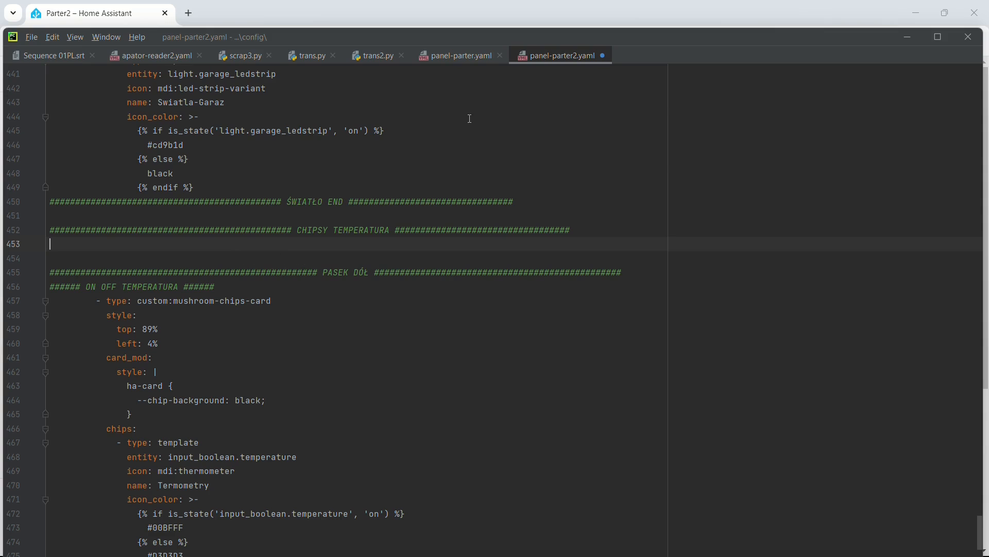
click(456, 57)
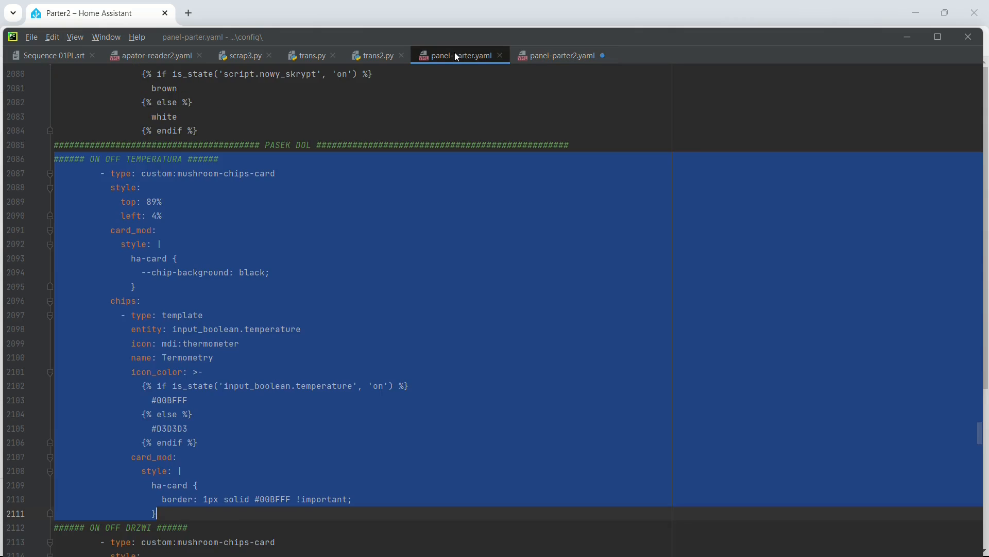
click(306, 230)
key(ctrl+Tab)
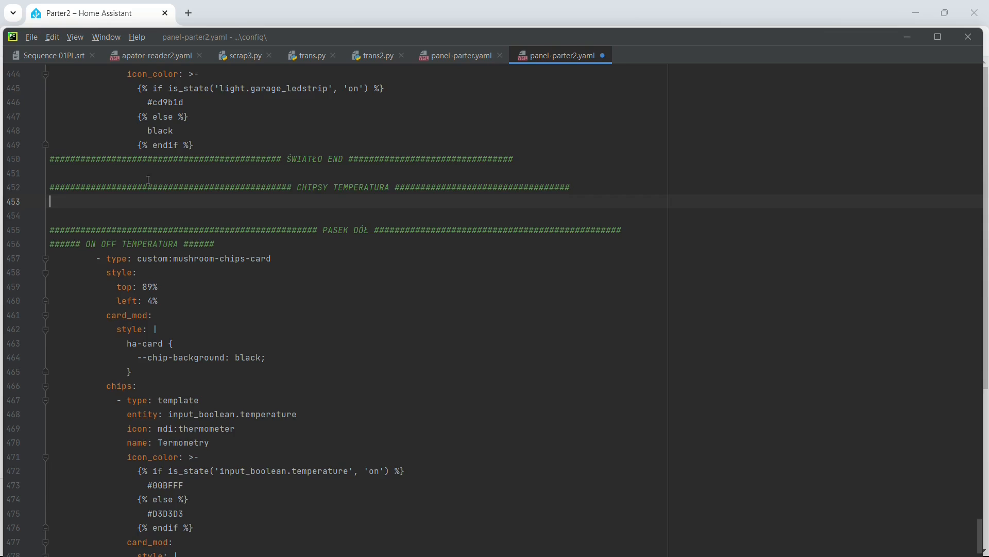
key(ctrl+v)
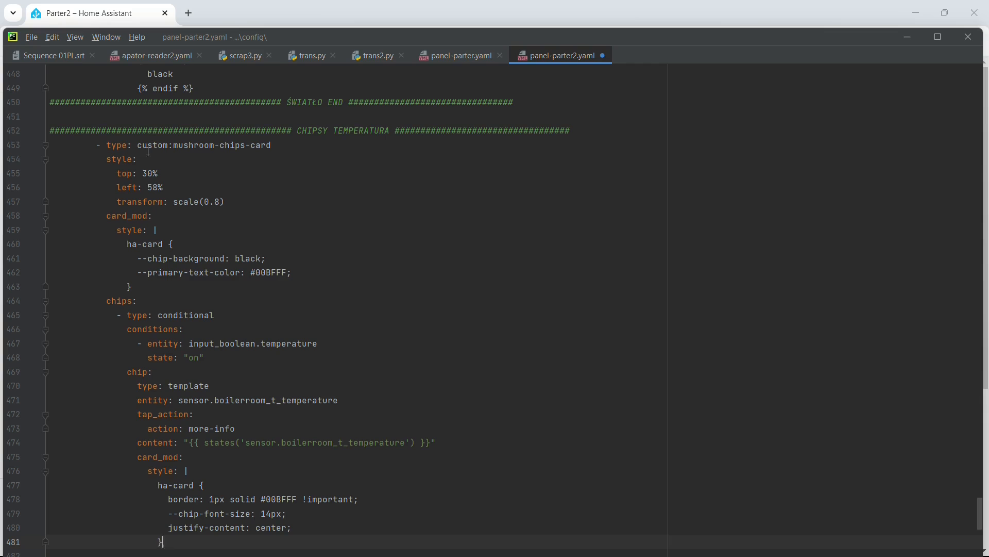
Review the boiler-room temperature card's position and scale, background and text color, and its conditional chip settings
drag(66, 133, 48, 200)
click(235, 210)
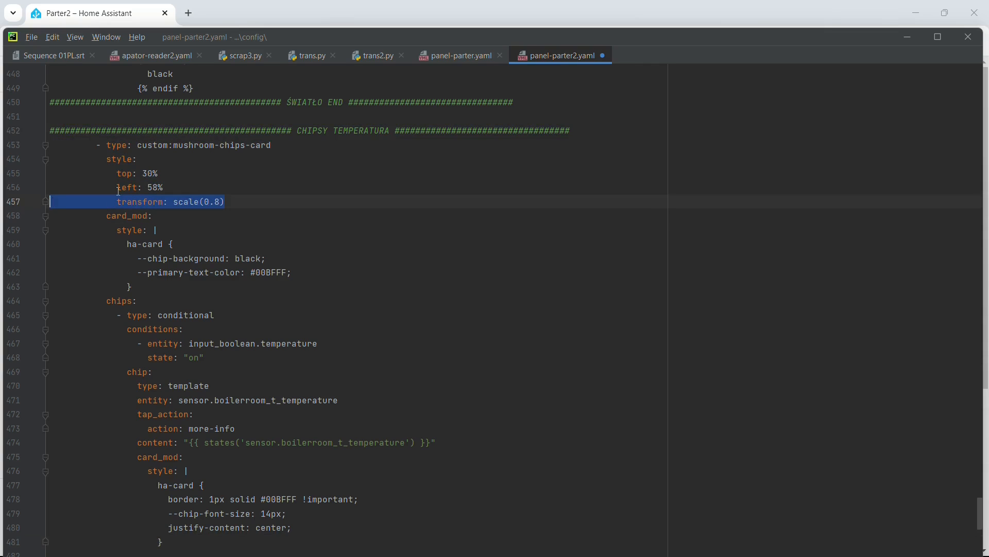
click(243, 203)
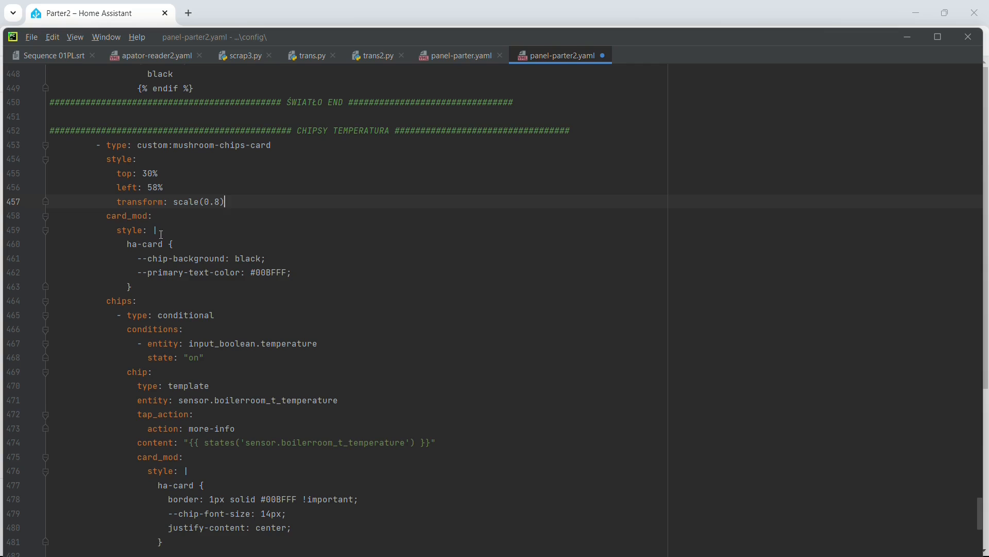
drag(75, 216, 210, 258)
drag(292, 273, 132, 273)
scroll(106, 195, down, 3)
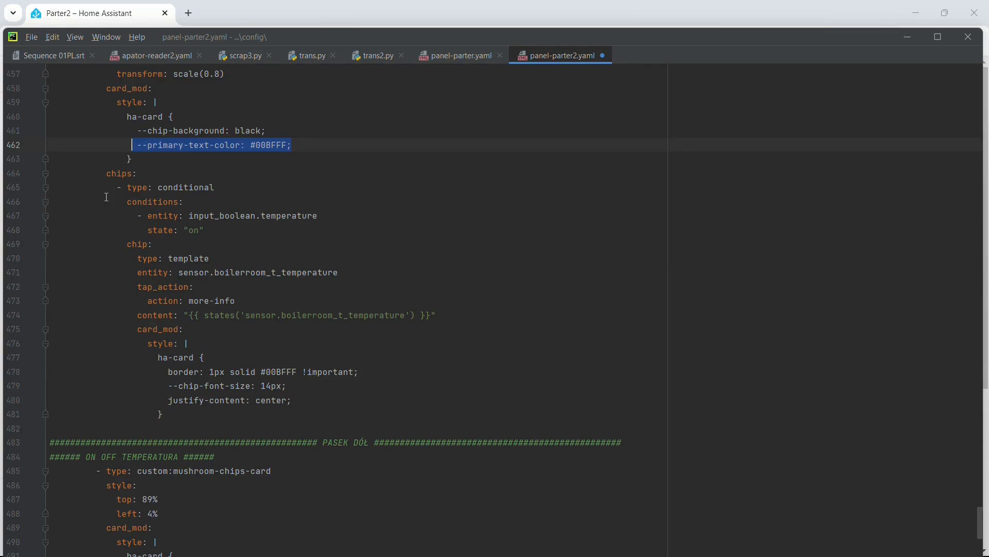
drag(106, 191, 214, 215)
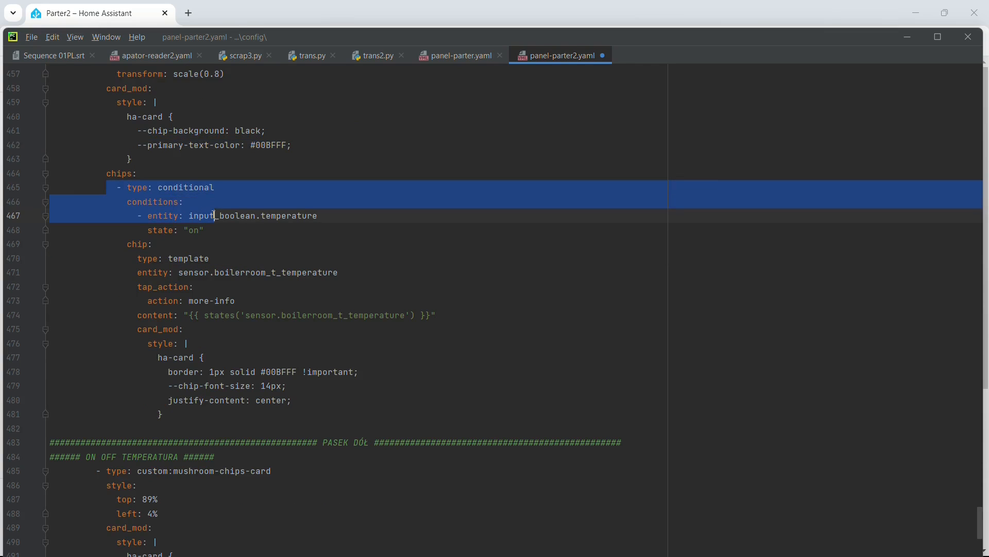
click(246, 202)
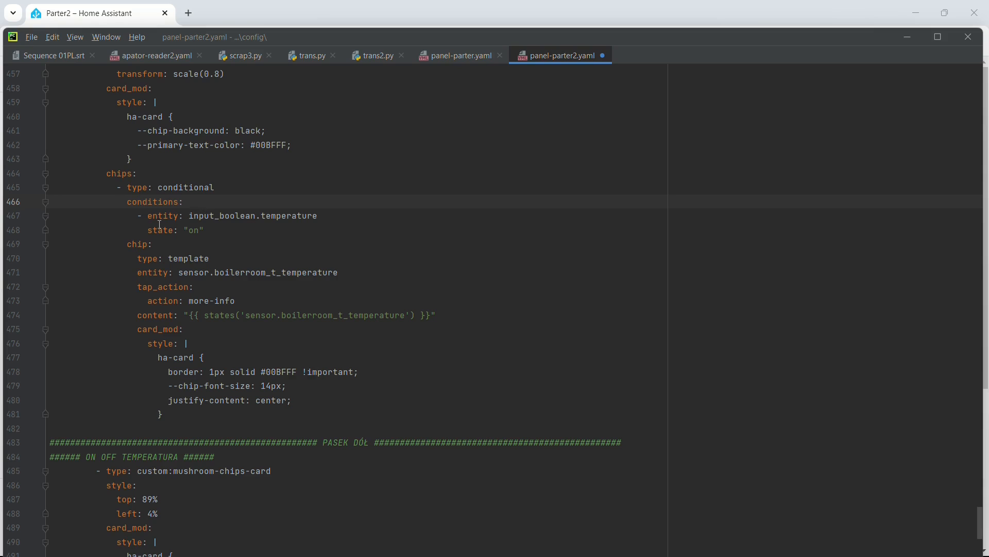
Review the boiler-room chip's conditional block, including the input_boolean.temperature condition, its "on" state and the nested template chip
drag(157, 218, 308, 214)
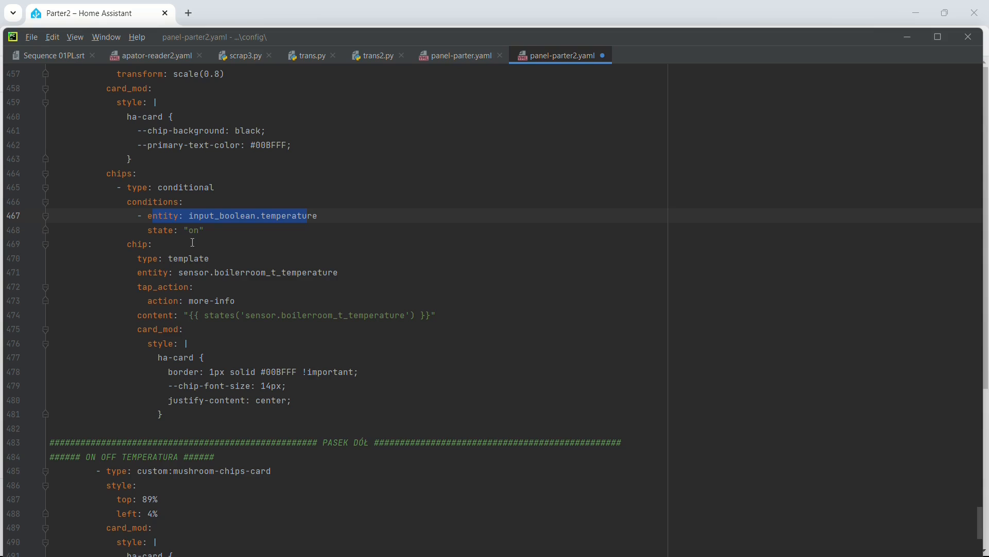
drag(203, 230, 176, 417)
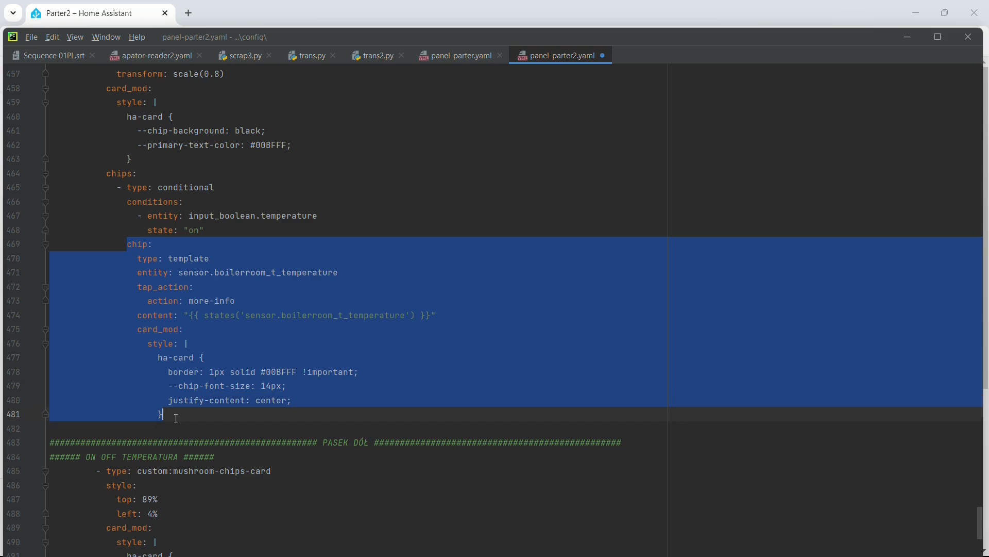
click(225, 213)
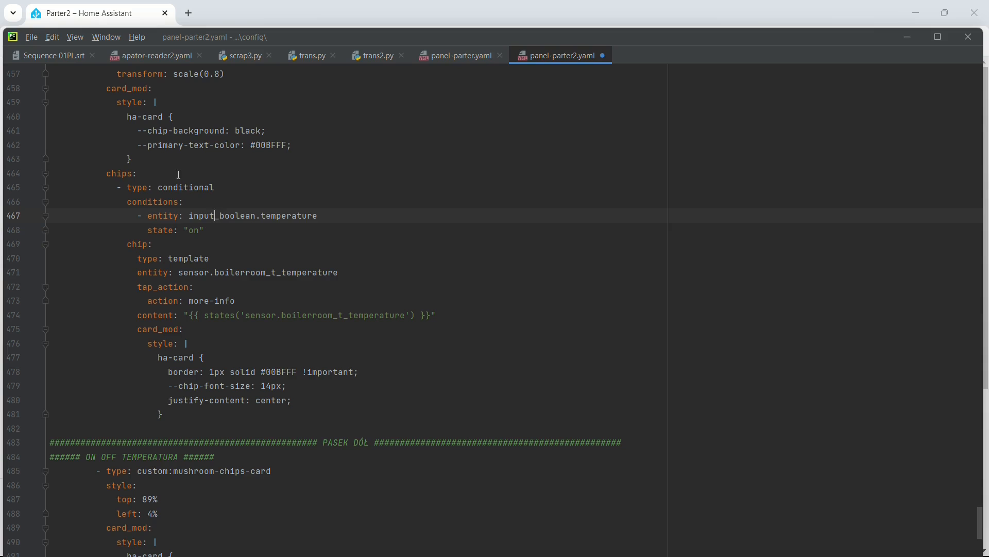
drag(158, 187, 205, 240)
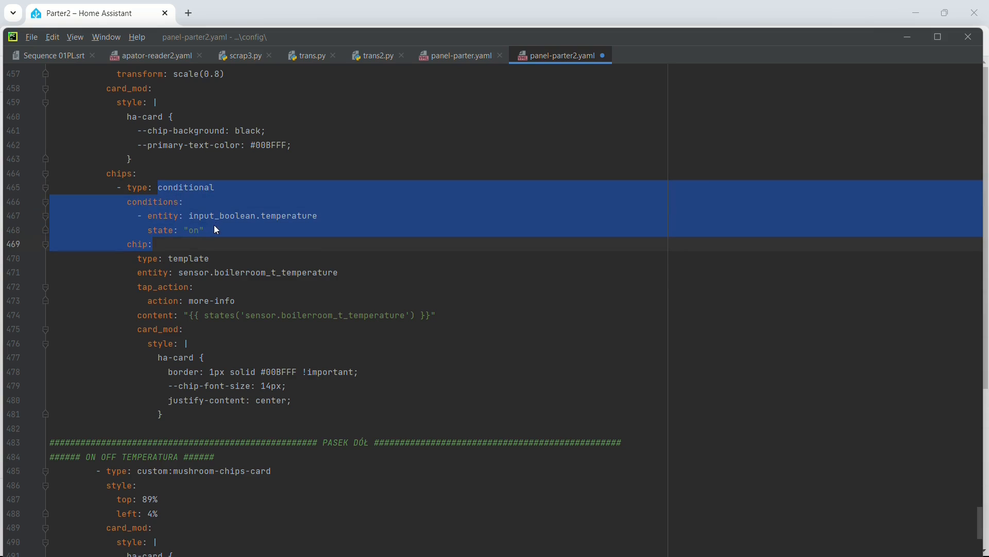
click(180, 246)
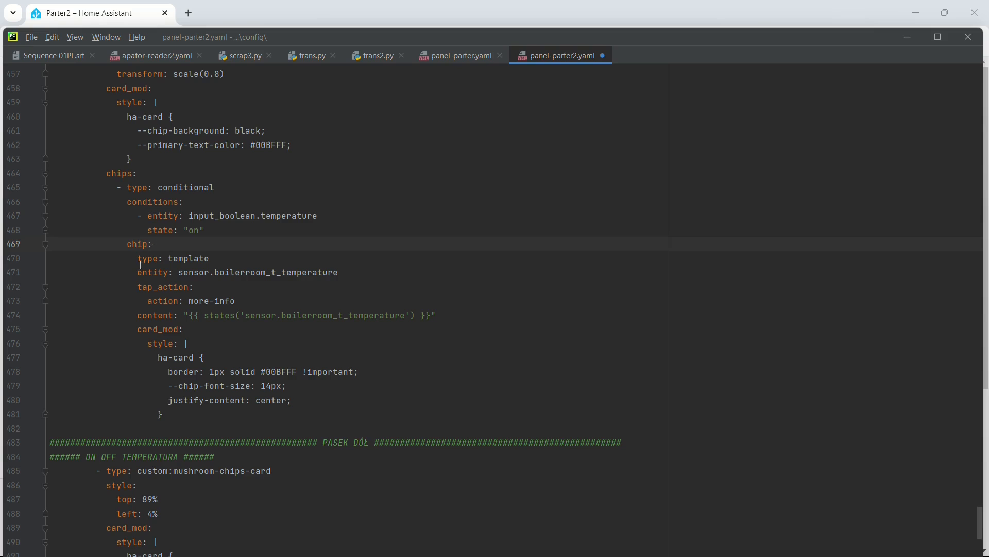
drag(138, 259, 129, 189)
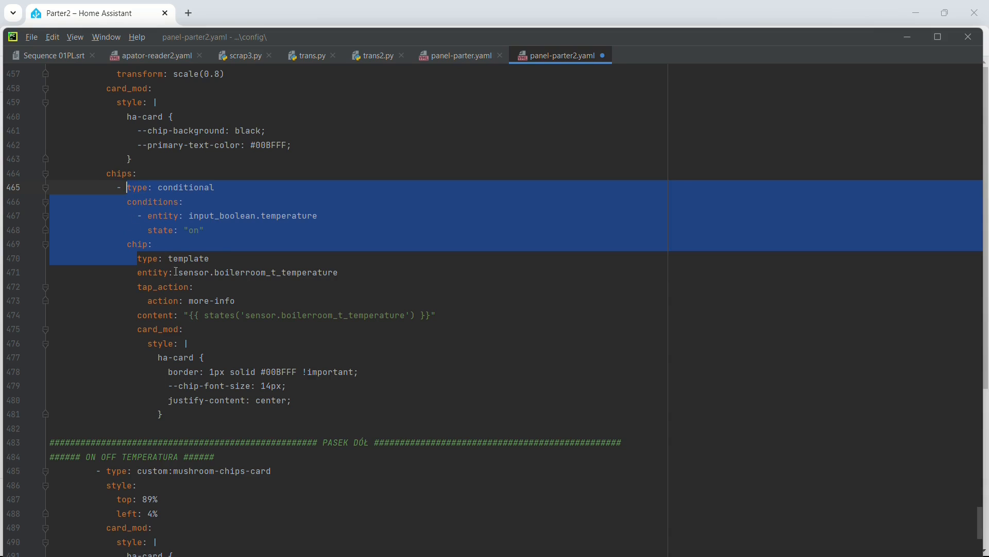
click(218, 249)
click(211, 273)
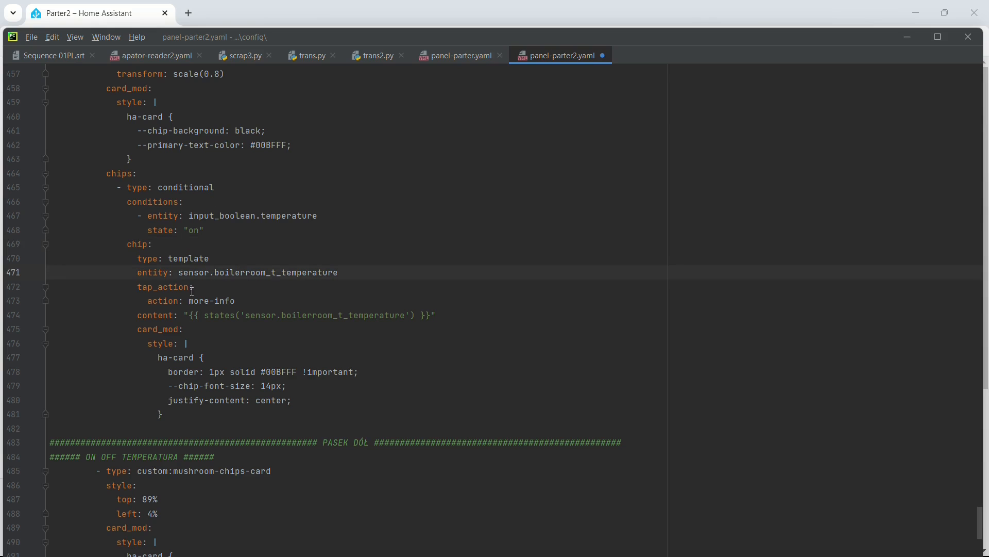
Review the boiler-room chip's sensor entity and its more-info tap_action
click(137, 272)
drag(138, 273, 195, 273)
click(263, 275)
drag(349, 273, 241, 297)
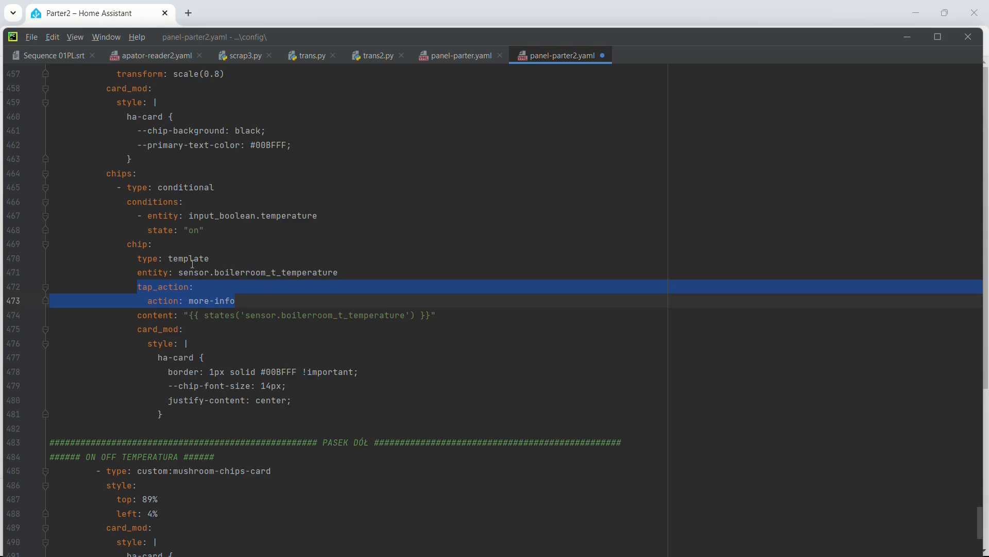
click(250, 287)
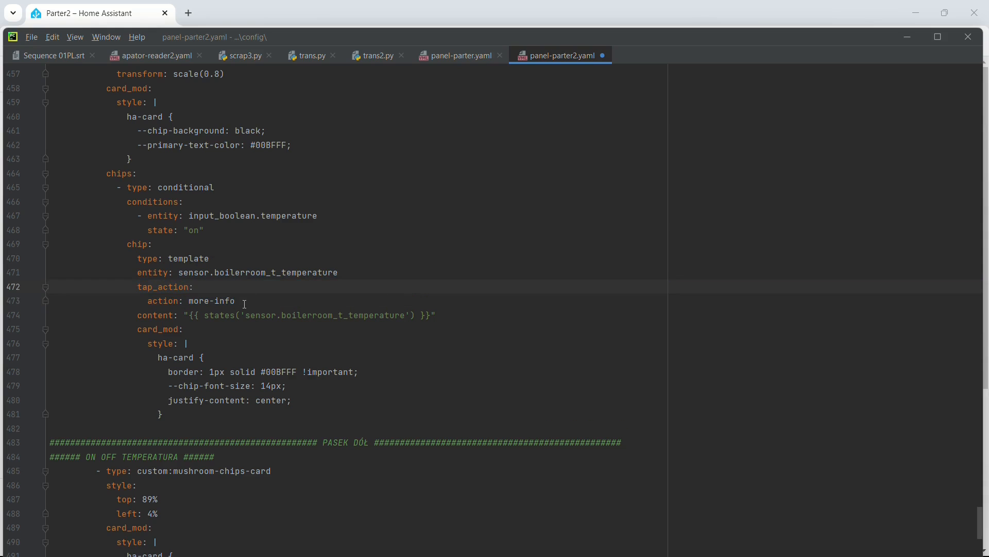
Review the chip's content template and compare its sensor name with the entity line
drag(134, 319, 267, 315)
click(137, 315)
drag(137, 315, 282, 315)
click(249, 337)
click(286, 314)
drag(245, 272, 252, 299)
click(168, 272)
drag(150, 272, 317, 273)
drag(246, 315, 401, 297)
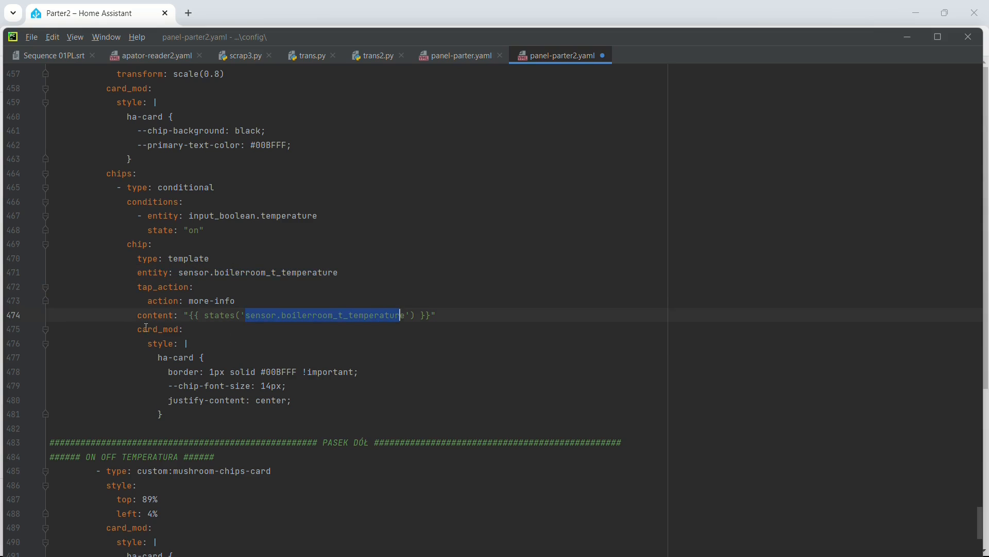
Review the chip's card_mod styling, covering the border, chip font size and justify-content lines
drag(133, 330, 182, 413)
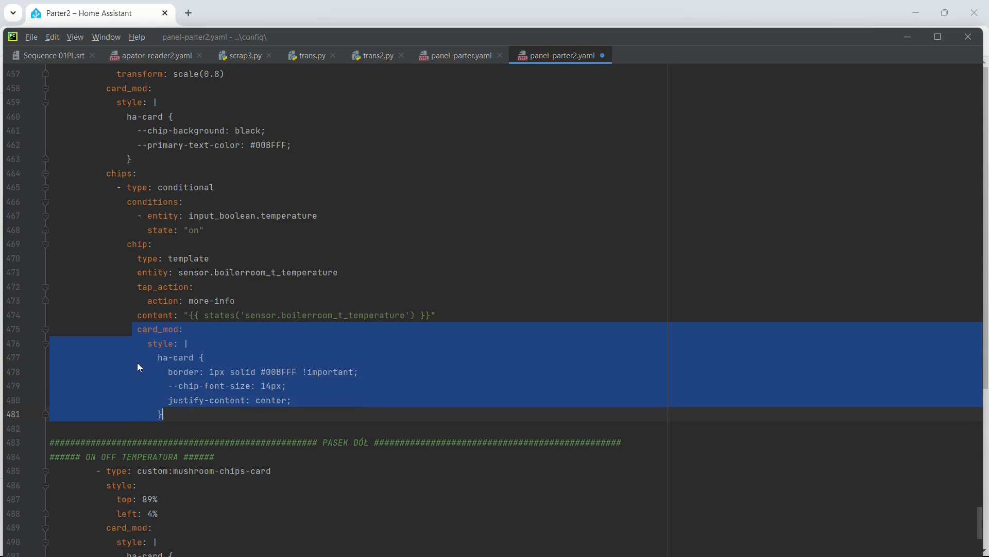
click(178, 373)
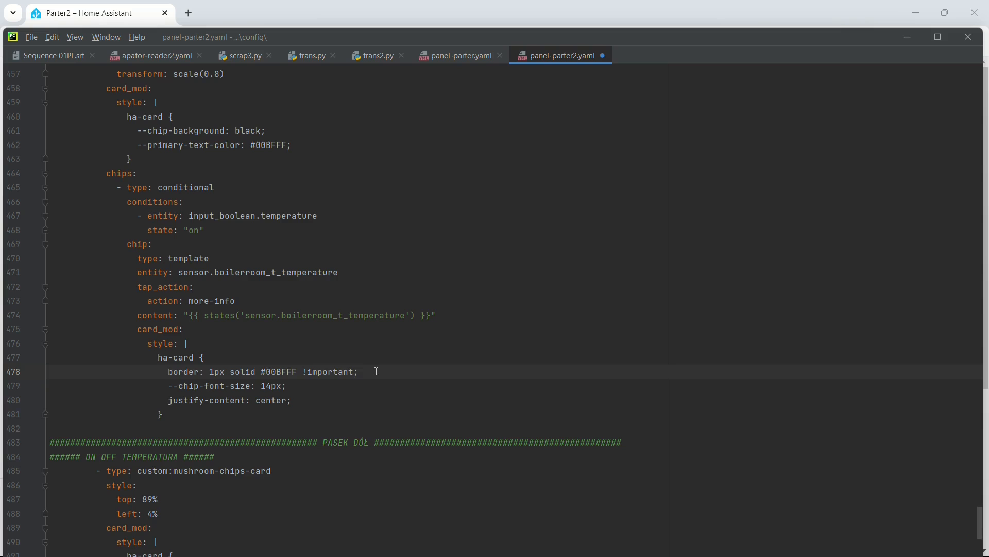
key(End)
key(shift+Home)
drag(157, 387, 167, 405)
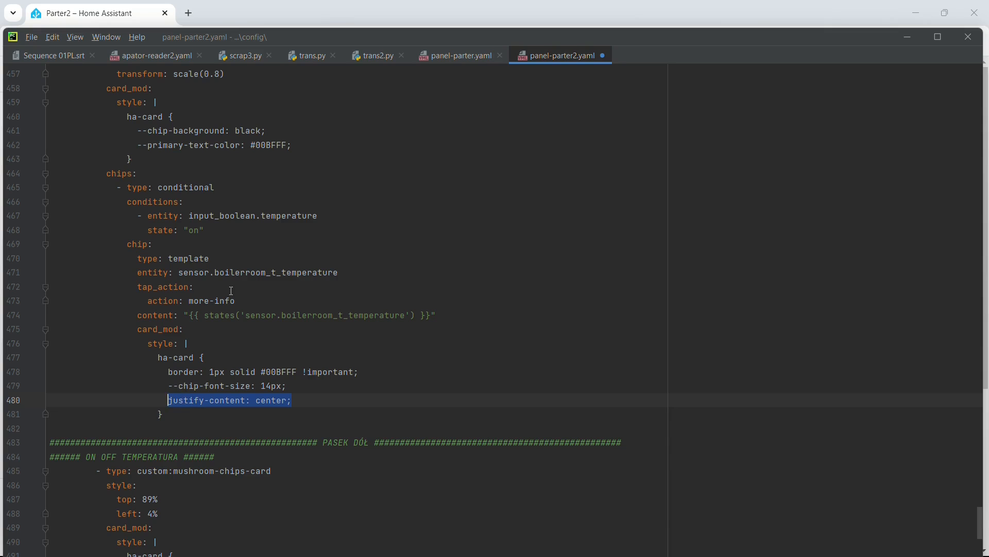
scroll(232, 290, up, 2)
scroll(205, 287, down, 2)
Switch to Home Assistant, open the Parter2 dashboard and refresh it with the updated configuration
key(alt+Tab)
click(18, 172)
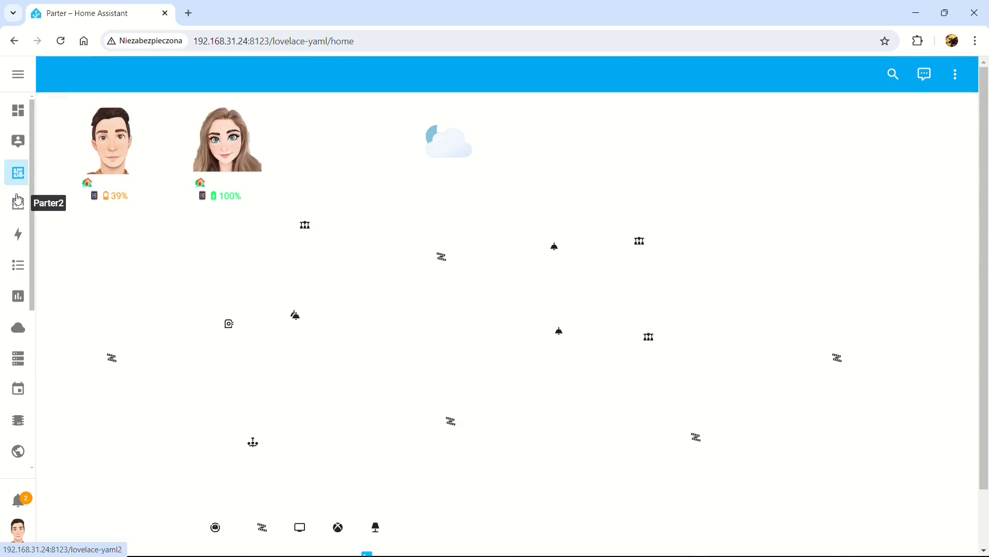
click(18, 201)
scroll(237, 531, down, 5)
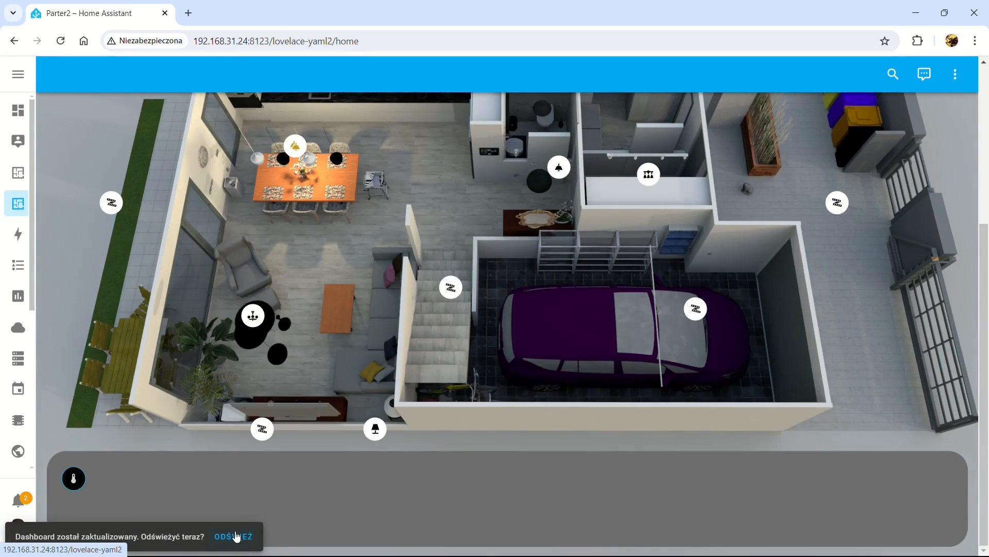
Test the bottom-bar temperature toggle by switching it on and off while checking the boiler-room temperature chip on the floor plan
scroll(257, 345, up, 3)
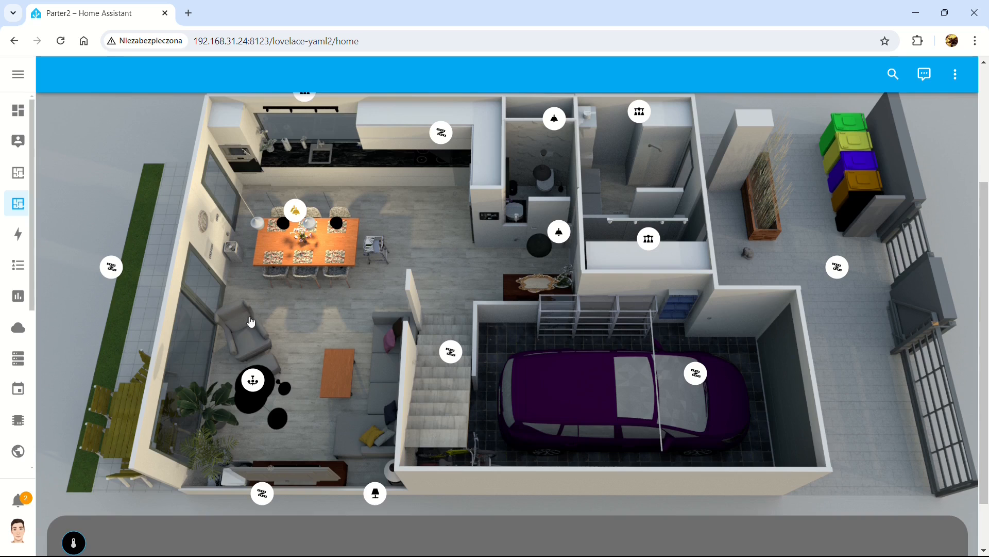
scroll(288, 336, down, 3)
scroll(188, 386, up, 3)
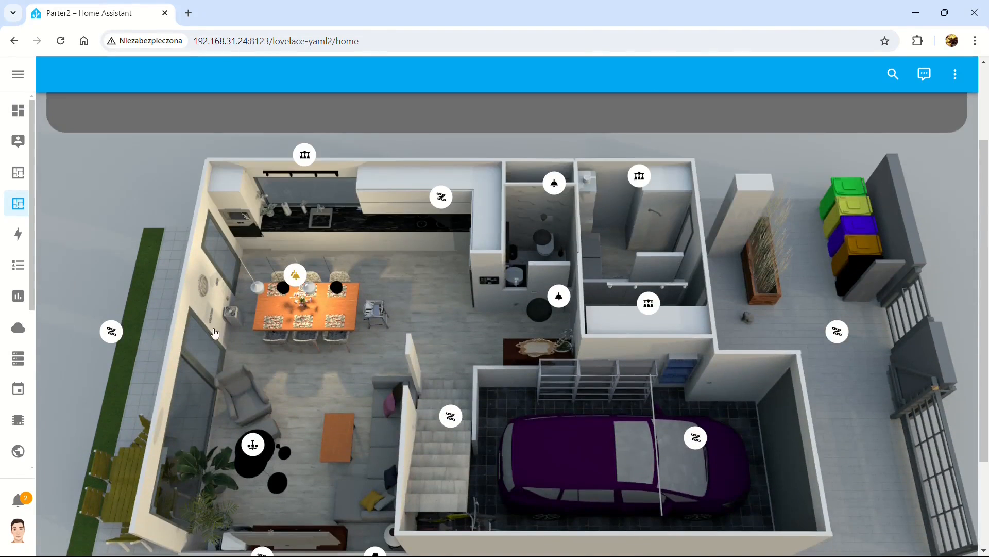
scroll(102, 450, down, 3)
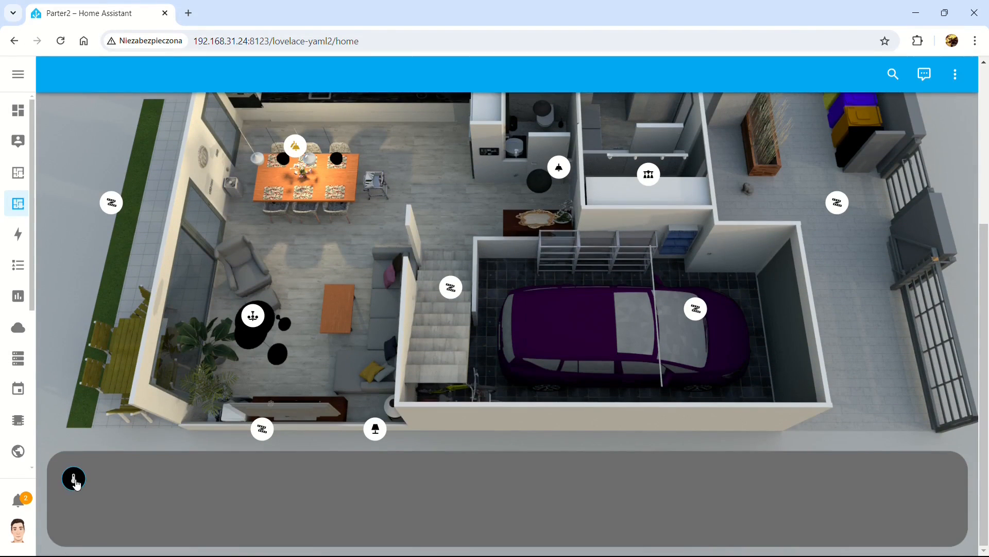
scroll(75, 479, up, 3)
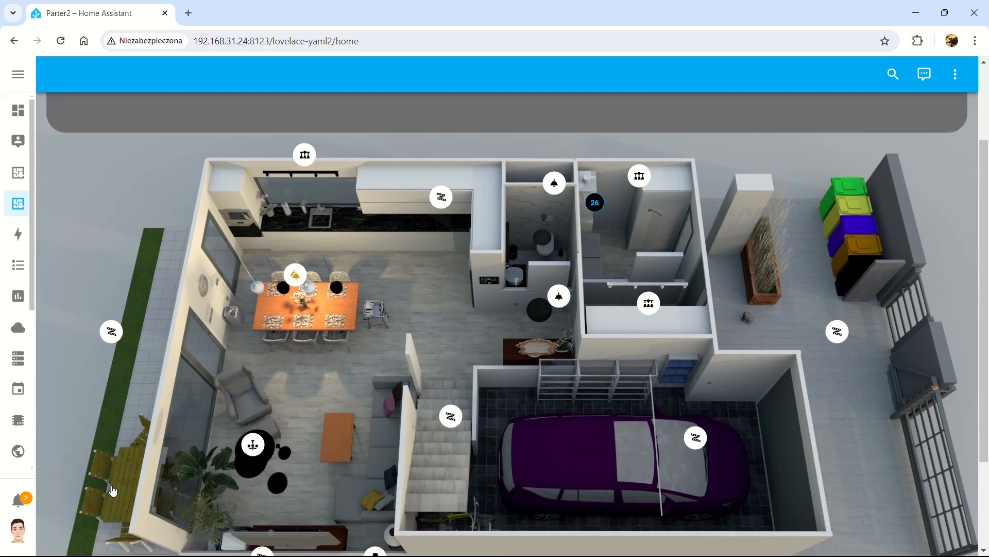
scroll(96, 491, down, 3)
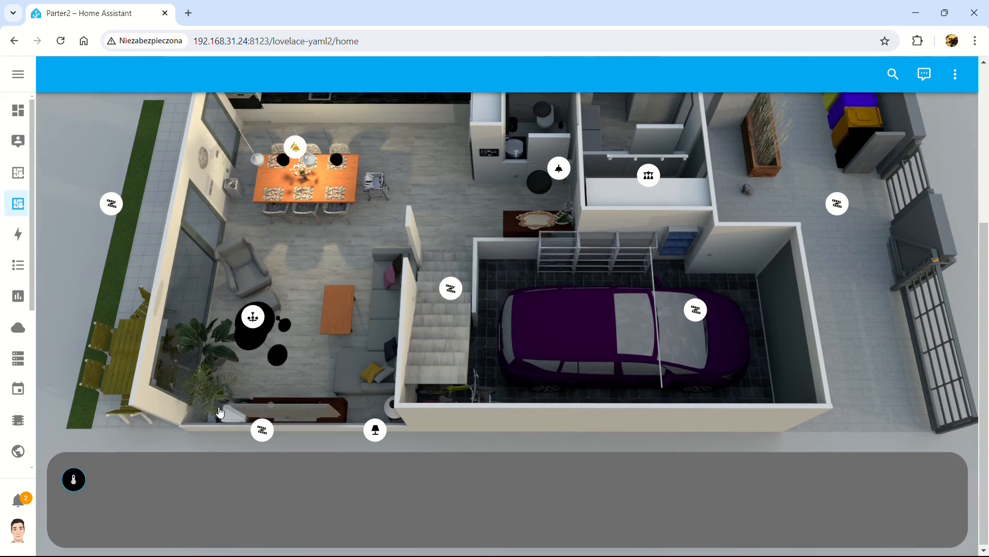
scroll(221, 412, up, 3)
scroll(222, 412, down, 3)
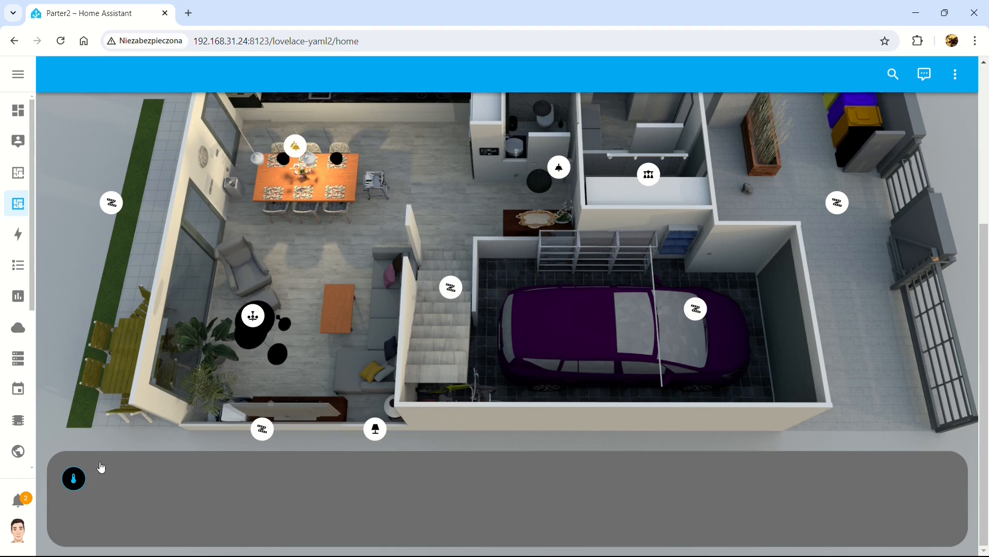
scroll(201, 384, up, 4)
scroll(201, 384, down, 3)
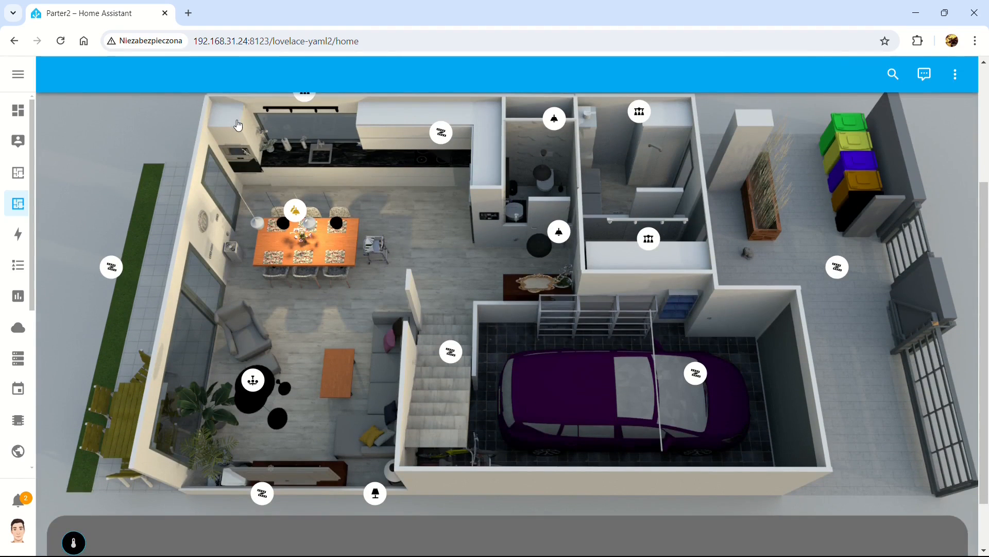
Switch back to panel-parter2.yaml and remove the conditional wrapper from the boiler-room chip, keeping a plain template chip
key(alt+Tab)
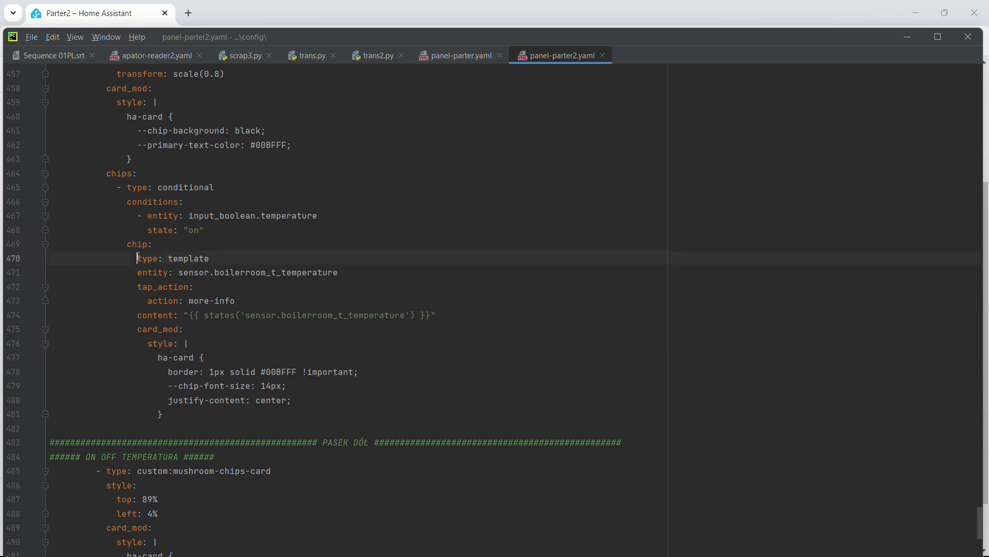
drag(137, 258, 128, 187)
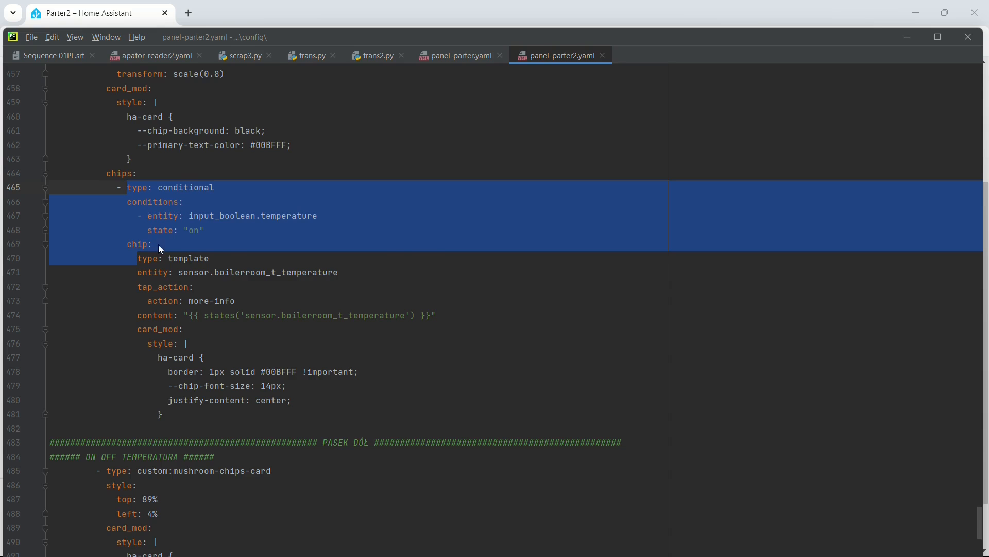
key(Delete)
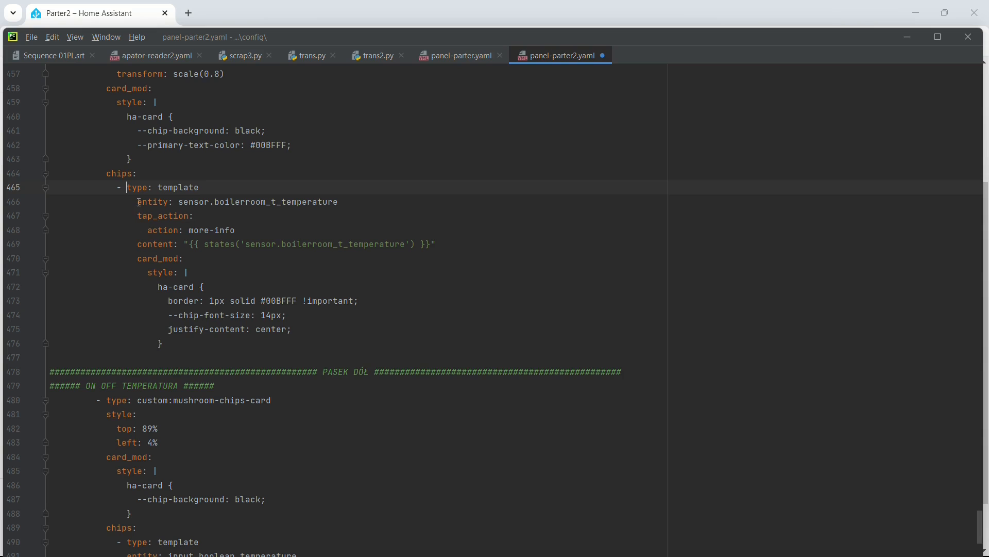
Outdent the boiler-room chip's entity, tap_action, action and content lines to fit the template chip's indentation level
click(138, 202)
key(BackSpace)
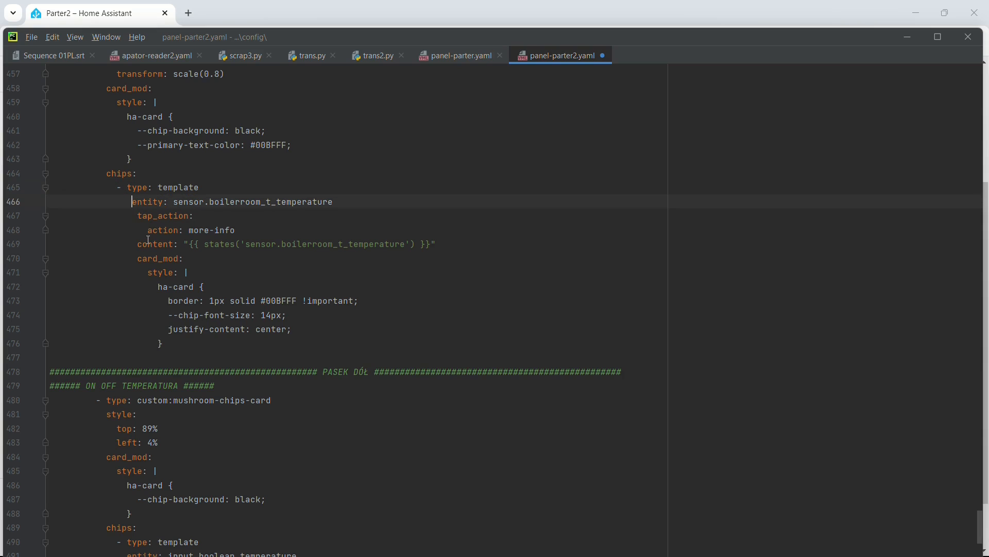
key(BackSpace)
key(BackSpace)
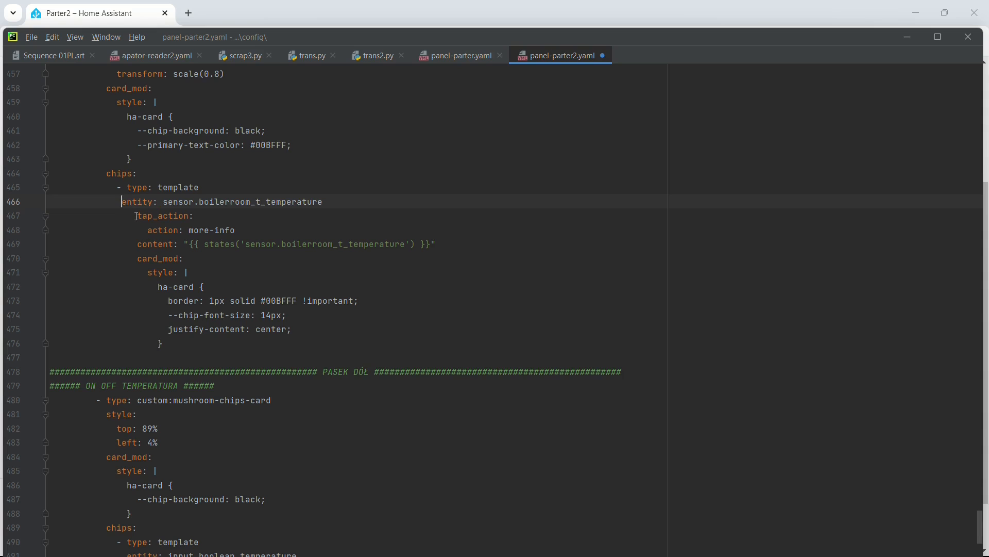
click(138, 216)
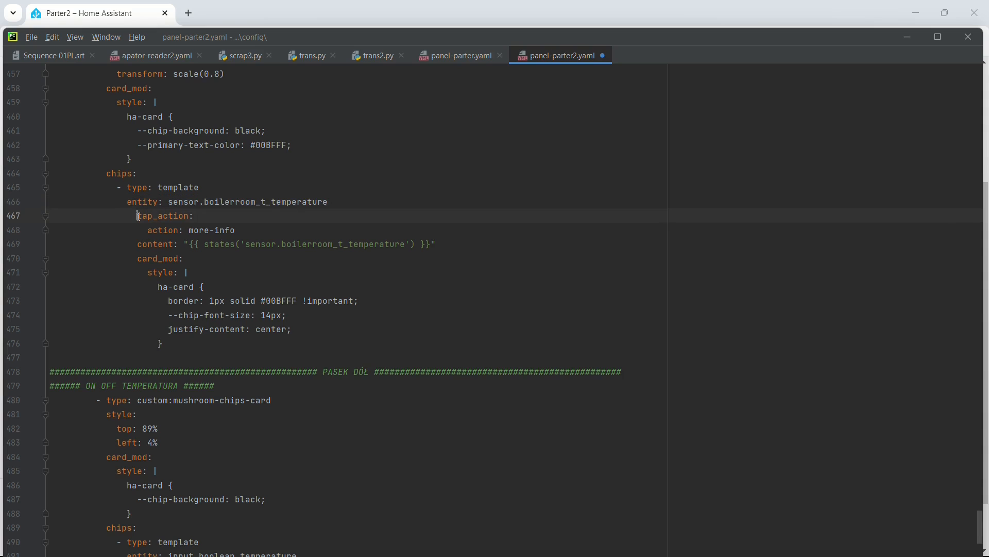
key(BackSpace)
key(BackSpace)
key(BackSpace)
click(148, 230)
key(BackSpace)
key(BackSpace)
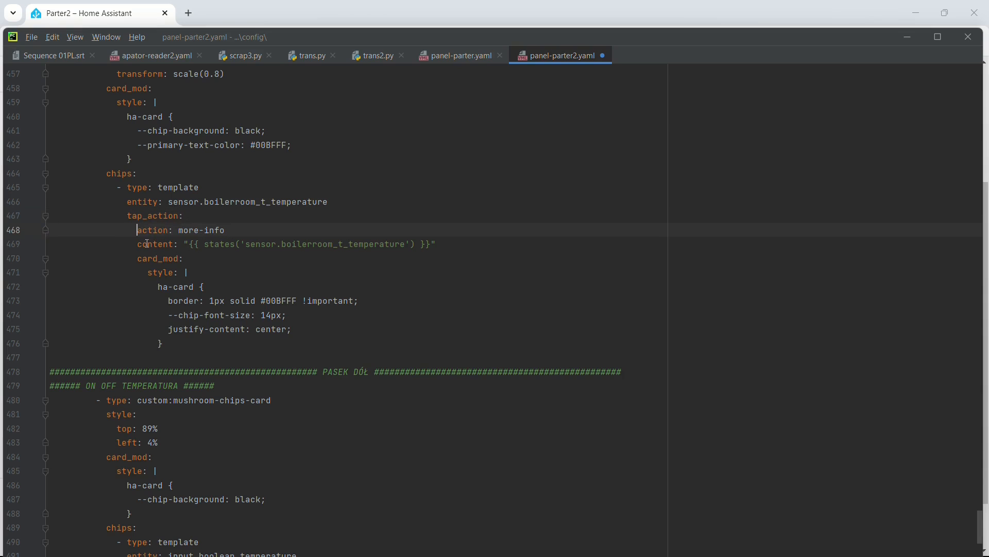
click(138, 244)
key(BackSpace)
key(BackSpace)
key(BackSpace)
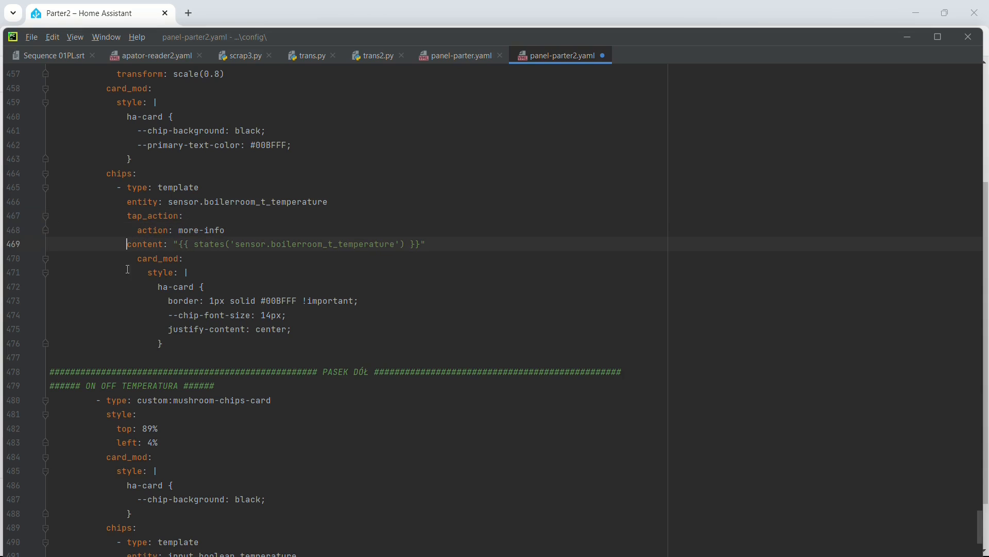
Outdent the boiler-room chip's card_mod block, from the card_mod line through the closing brace, by one level
click(138, 259)
key(BackSpace)
key(BackSpace)
key(BackSpace)
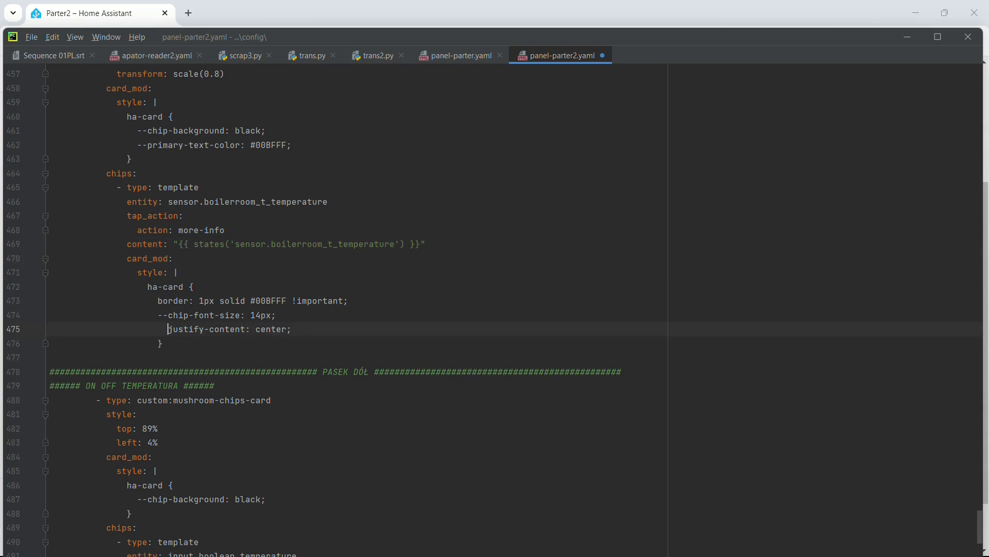
key(BackSpace)
key(BackSpace)
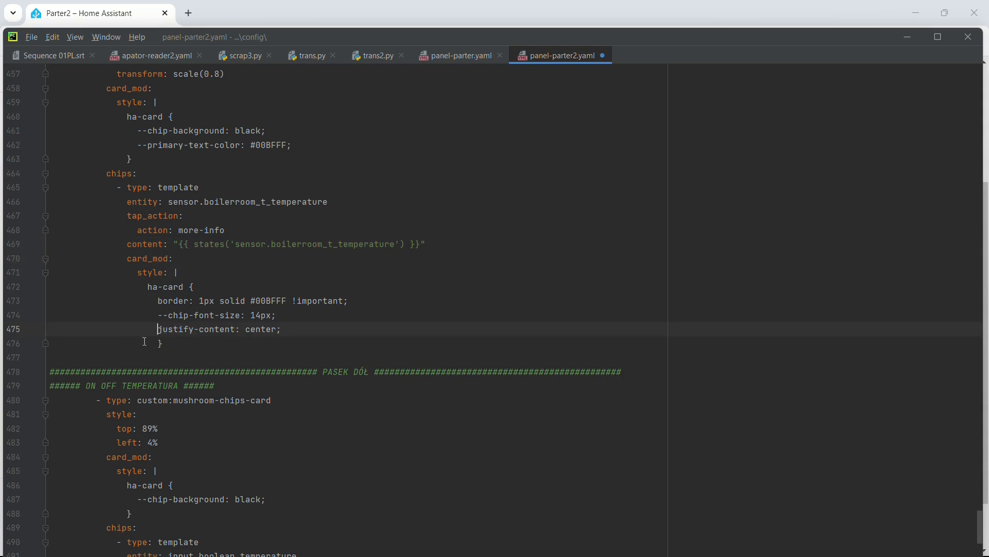
click(160, 343)
key(BackSpace)
key(BackSpace)
Switch to Home Assistant and reload the Parter2 dashboard to check the unconditional boiler-room temperature chip
scroll(252, 264, up, 2)
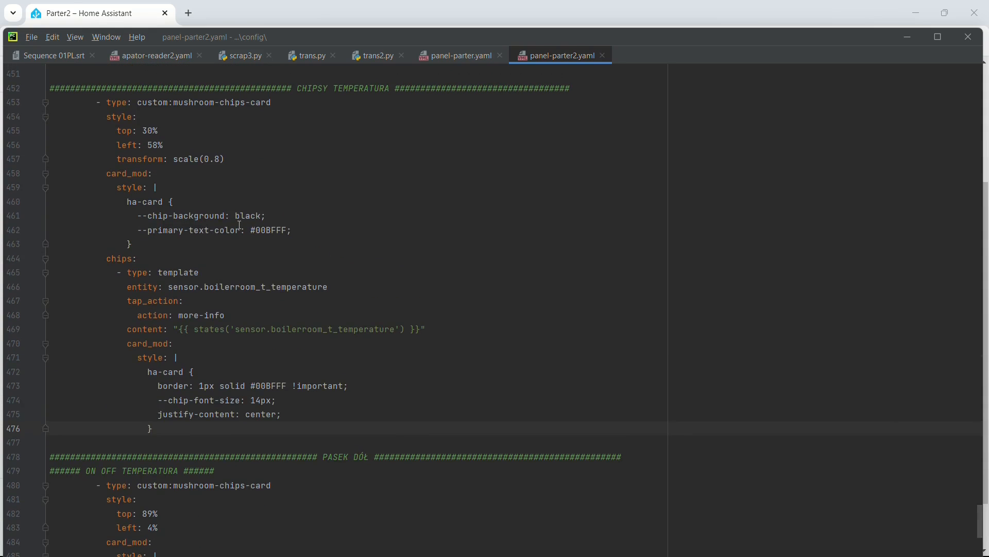
key(alt+Tab)
click(60, 41)
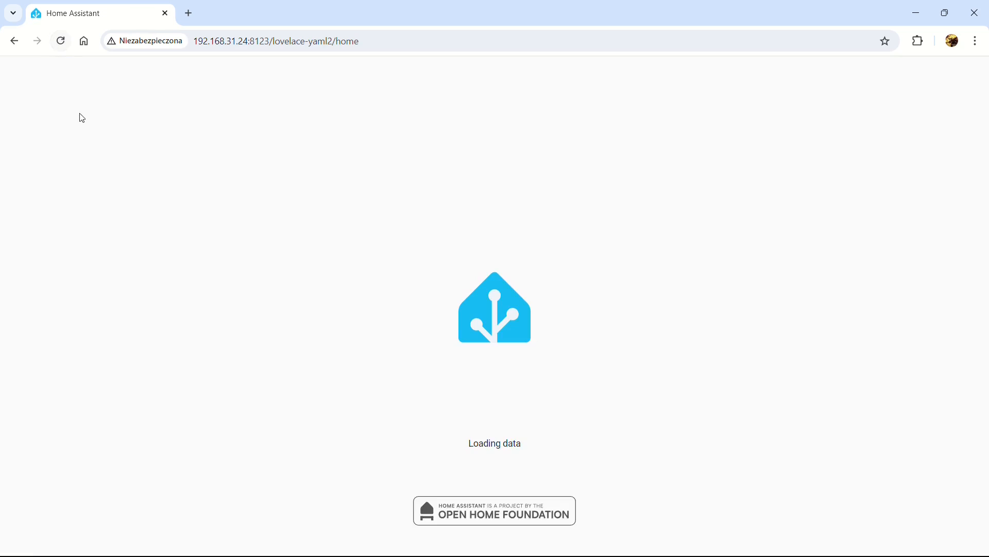
scroll(318, 253, down, 1)
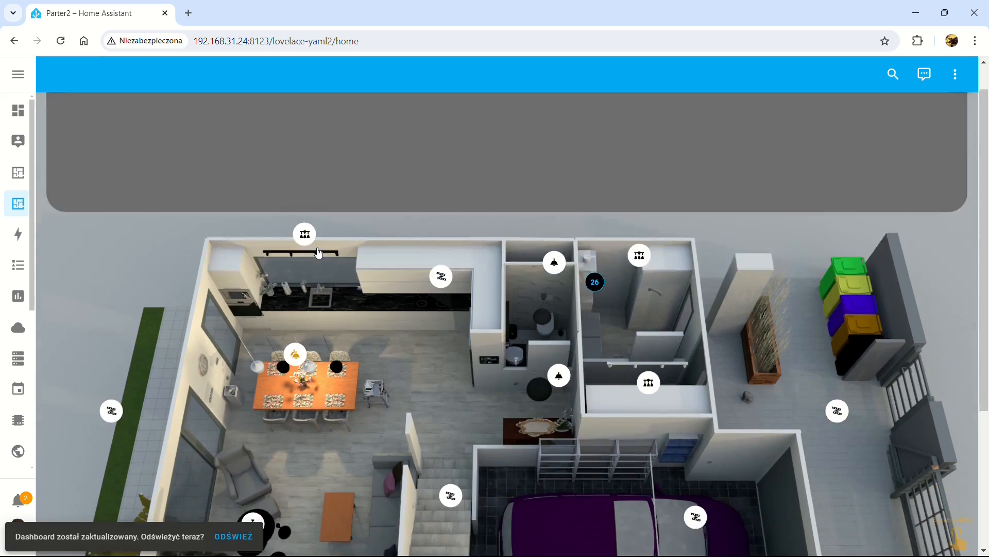
Check the boiler-room temperature chip on the Parter2 floor plan by viewing its sensor's details and history graph, and close them
scroll(318, 253, down, 3)
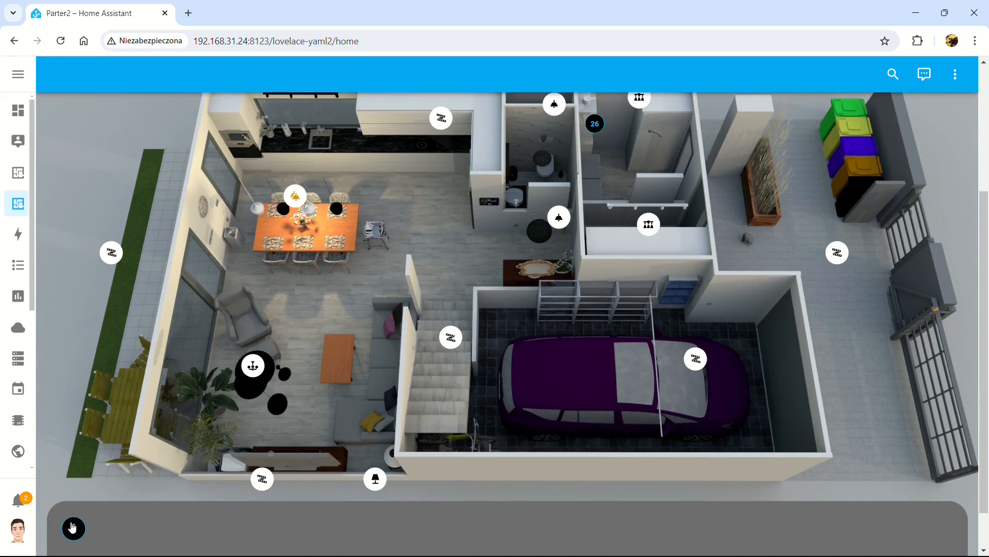
scroll(595, 188, up, 1)
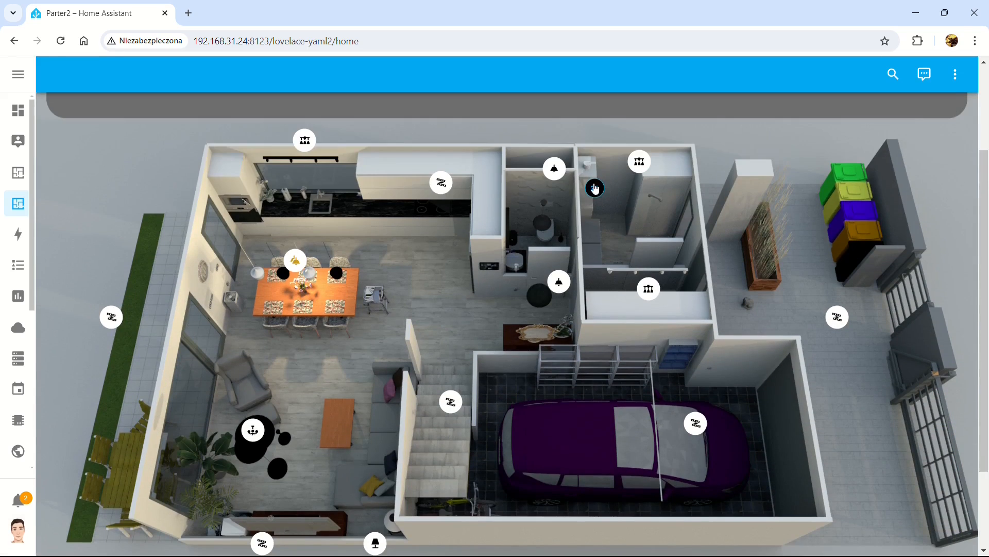
click(596, 188)
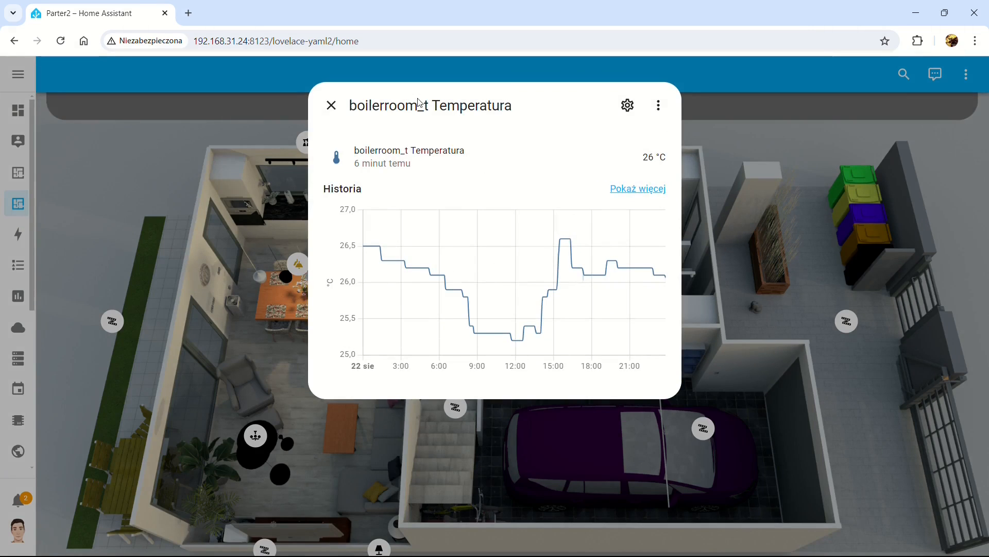
mouse_move(364, 238)
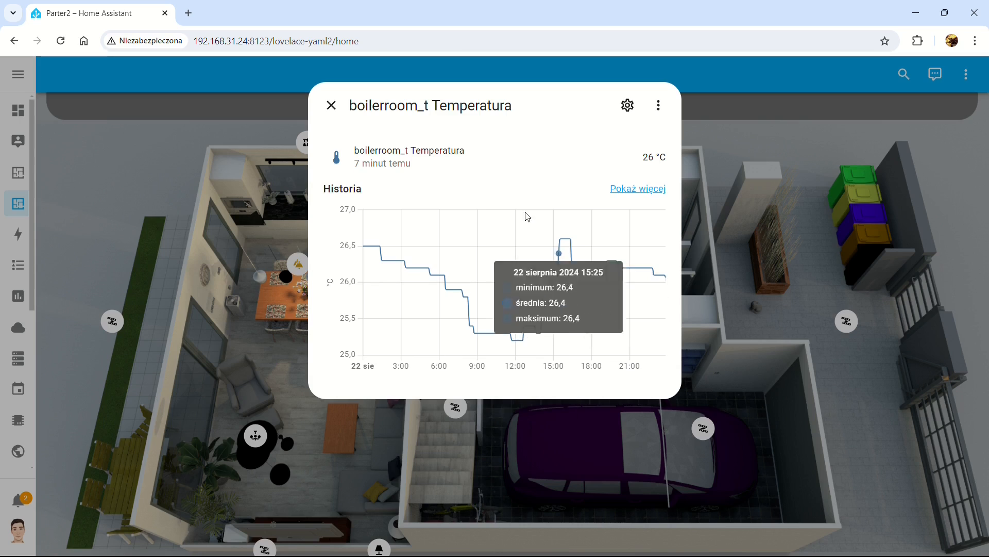
click(331, 104)
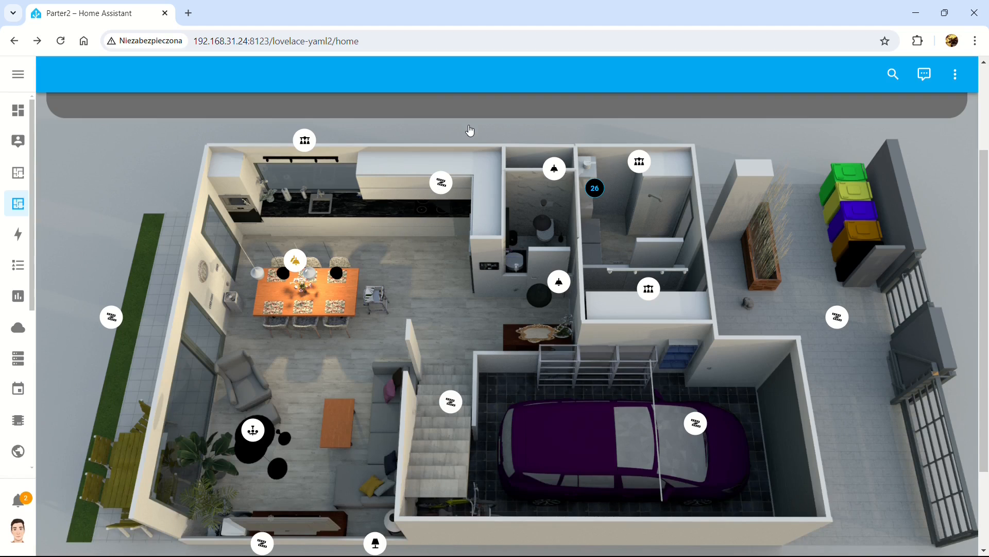
Glance at the garage temperature chip code in panel-parter2.yaml, return to Home Assistant and refresh the updated Parter2 dashboard
key(alt+Tab)
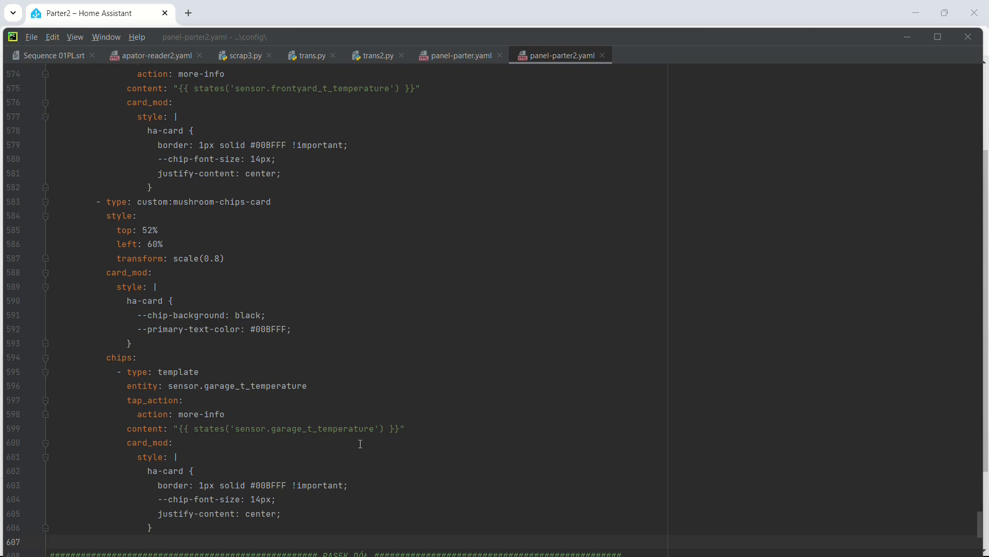
key(alt+Tab)
key(alt+Tab)
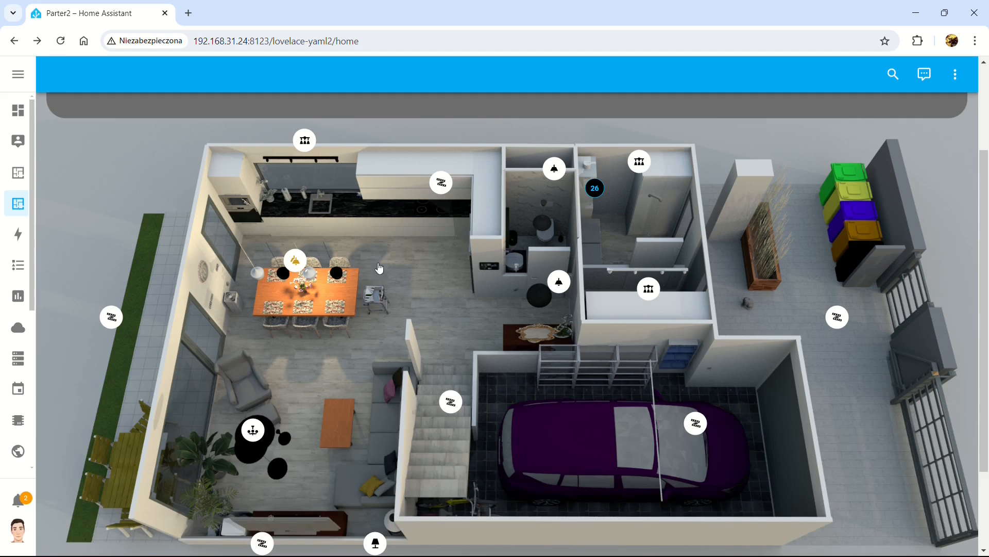
scroll(77, 64, down, 3)
click(61, 41)
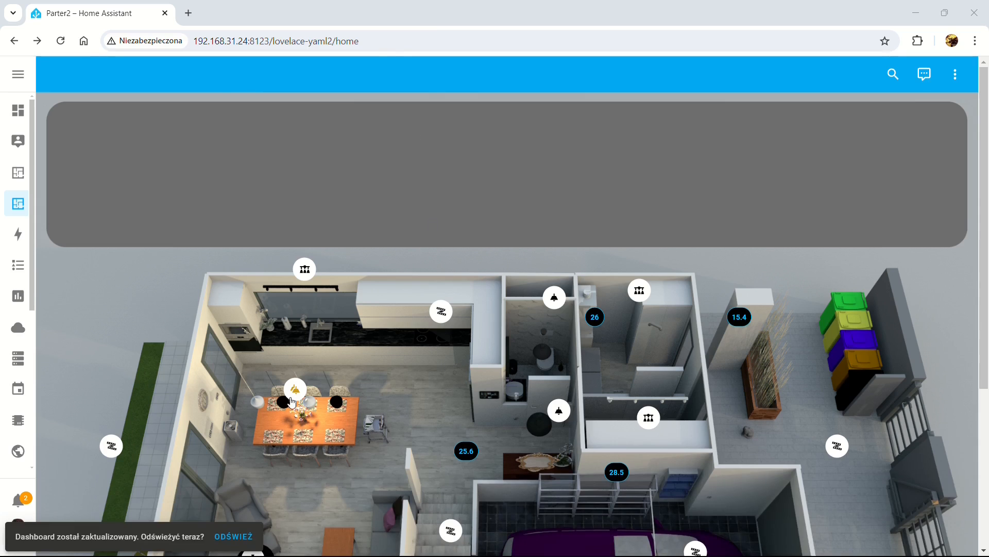
scroll(292, 412, down, 3)
click(233, 536)
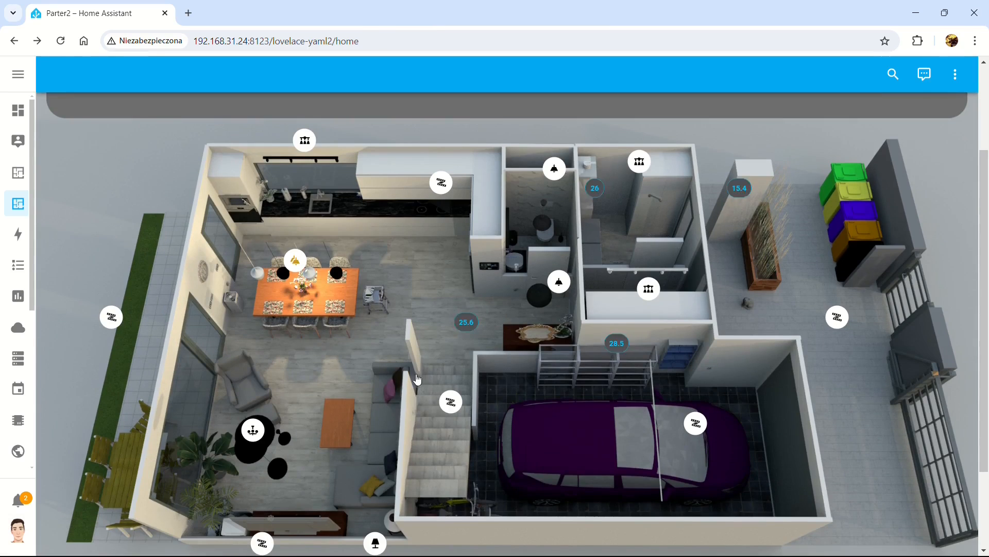
Turn on the conditional temperature chips with the bottom bar's thermometer toggle and look over all temperature chips on the floor plan
scroll(470, 360, down, 1)
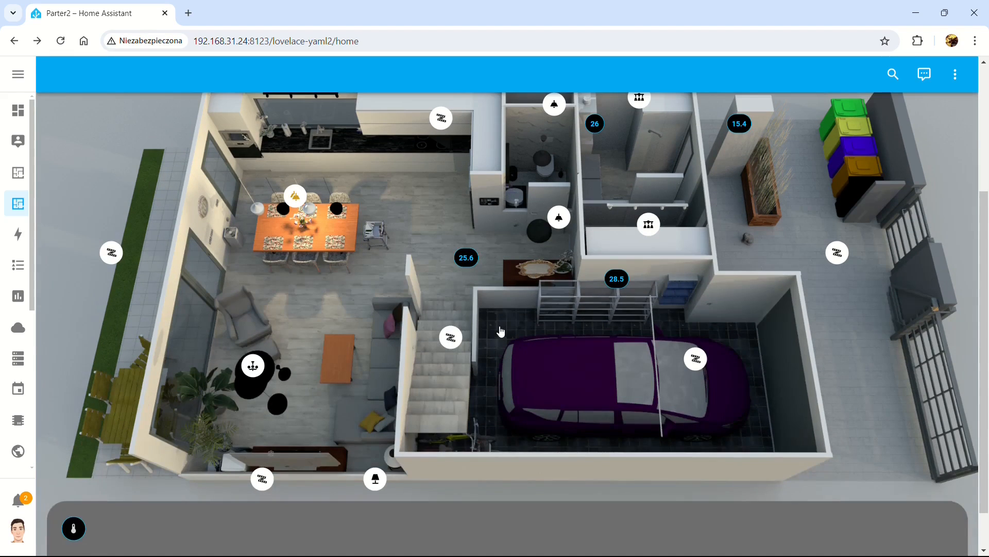
scroll(486, 330, down, 1)
click(76, 480)
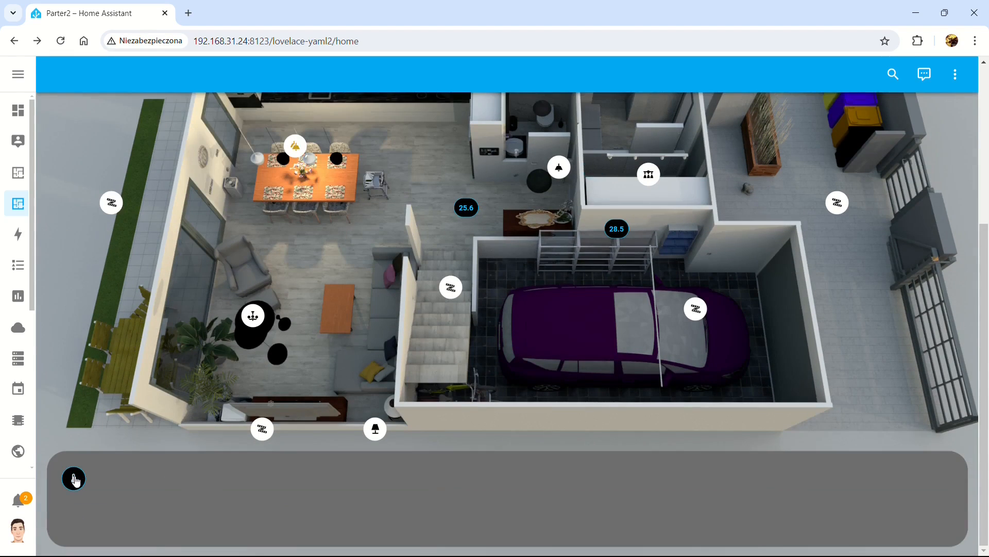
scroll(76, 481, up, 1)
click(70, 546)
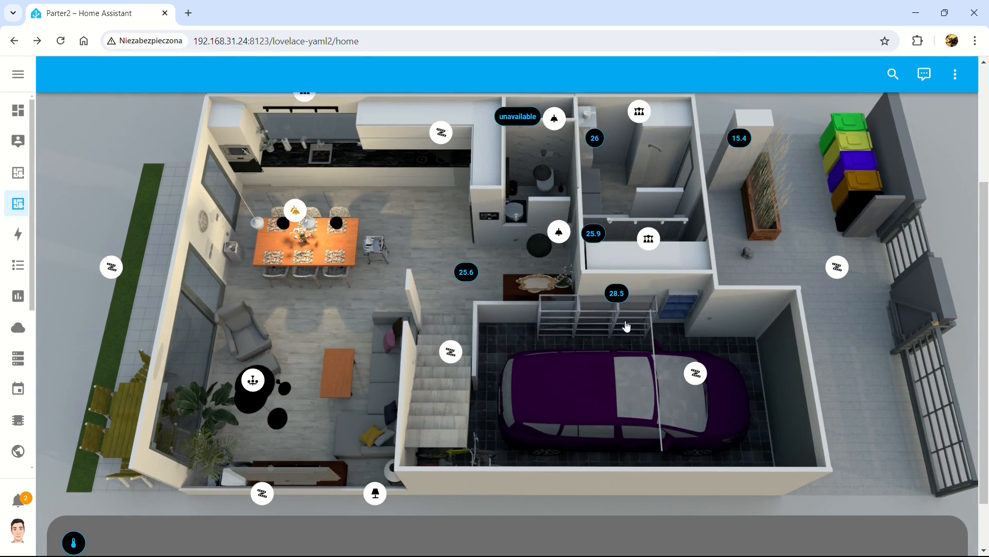
scroll(280, 364, down, 1)
scroll(361, 355, up, 3)
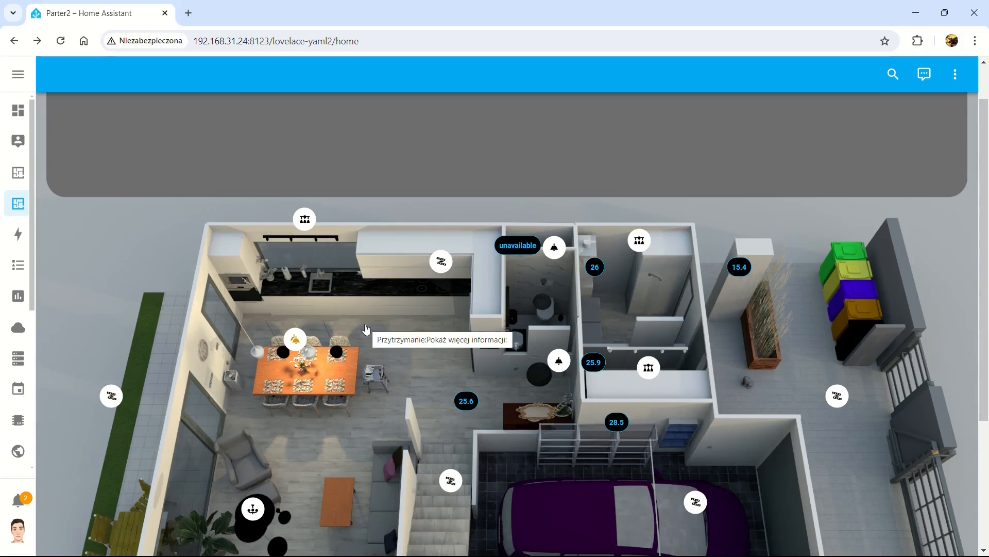
scroll(384, 384, down, 1)
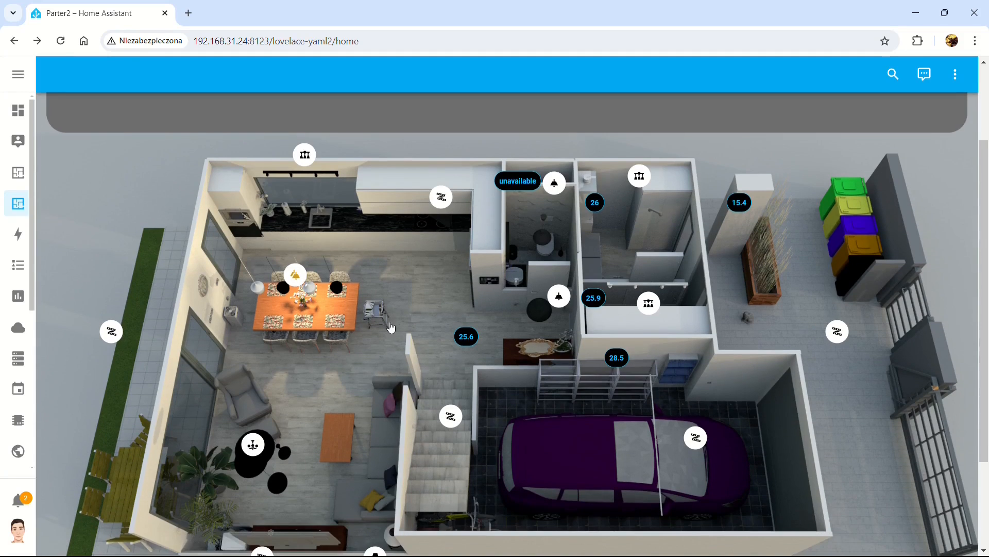
scroll(397, 340, down, 1)
scroll(401, 348, down, 1)
Switch to the finished Parter dashboard and examine its bottom-bar toggles, motion and window chips, and header area
click(18, 172)
scroll(130, 439, down, 4)
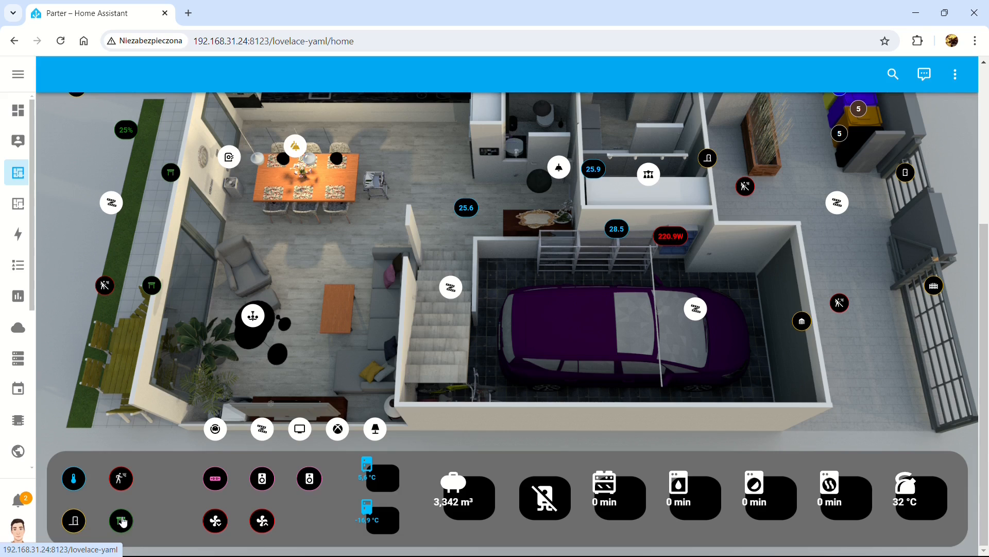
scroll(157, 368, up, 4)
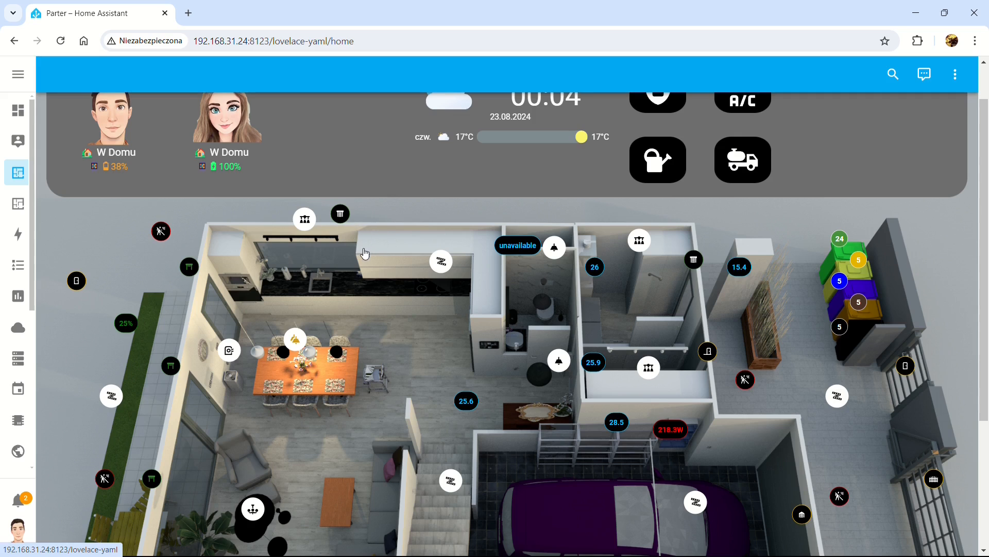
scroll(392, 327, down, 4)
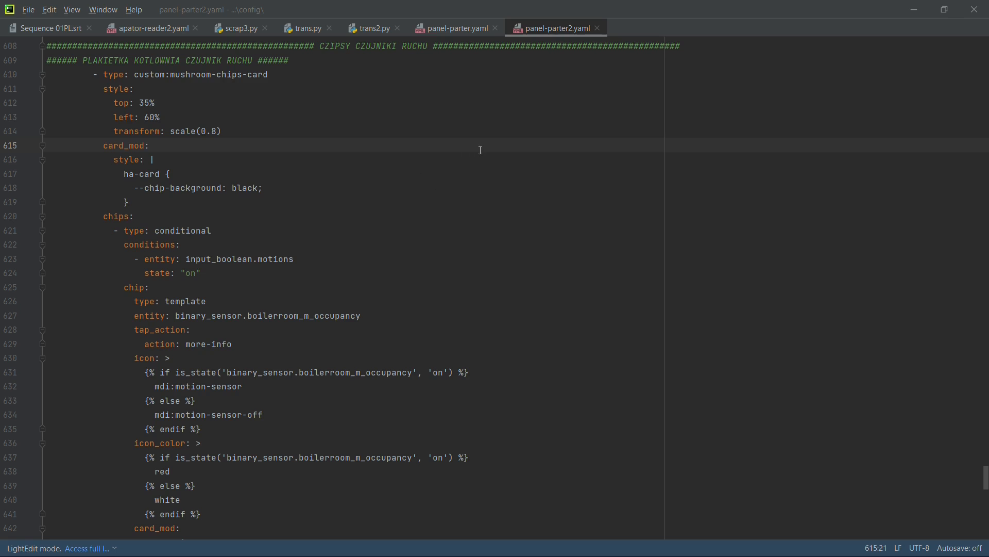
Review the ON OFF CZUJNIK RUCHU toggle chip in panel-parter2.yaml: its position, input_boolean.motions entity, icon_color template and card_mod border
scroll(464, 173, down, 20)
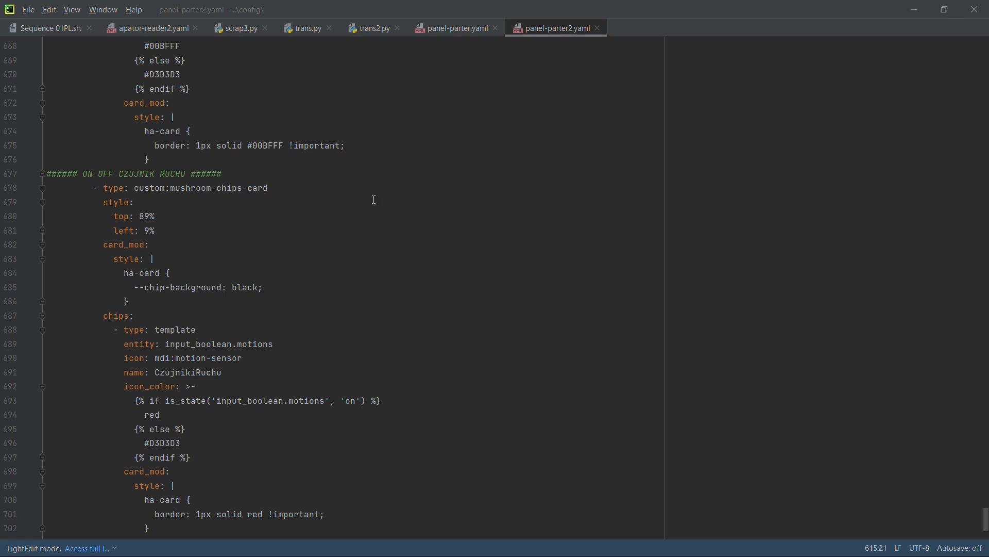
scroll(375, 200, up, 4)
scroll(256, 171, down, 4)
scroll(178, 286, down, 2)
drag(114, 131, 261, 400)
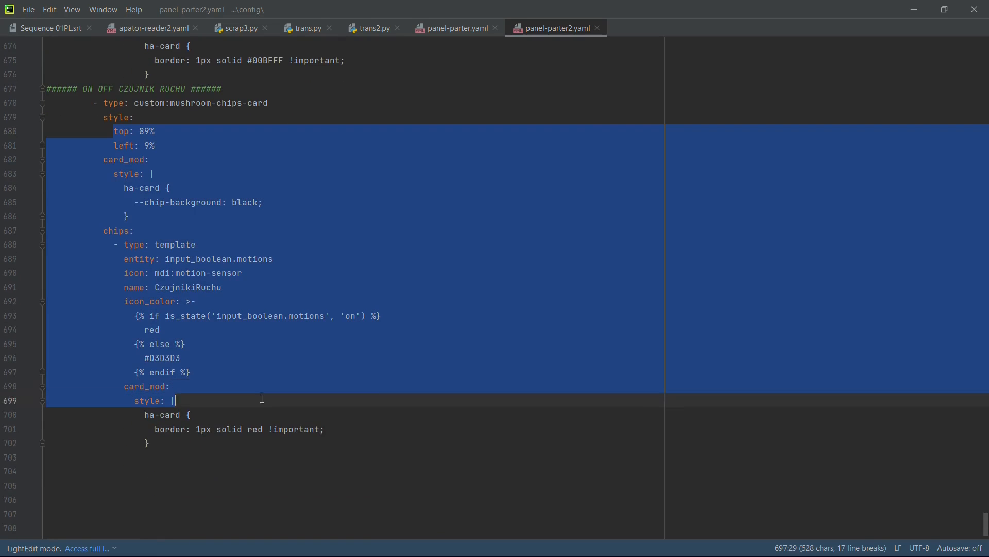
click(212, 298)
click(243, 315)
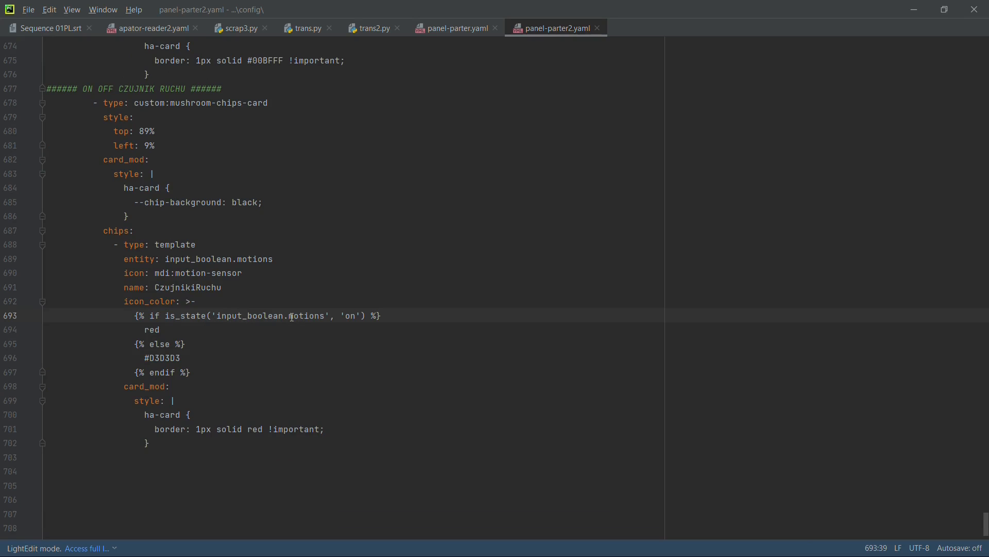
drag(289, 316, 324, 322)
drag(216, 315, 281, 316)
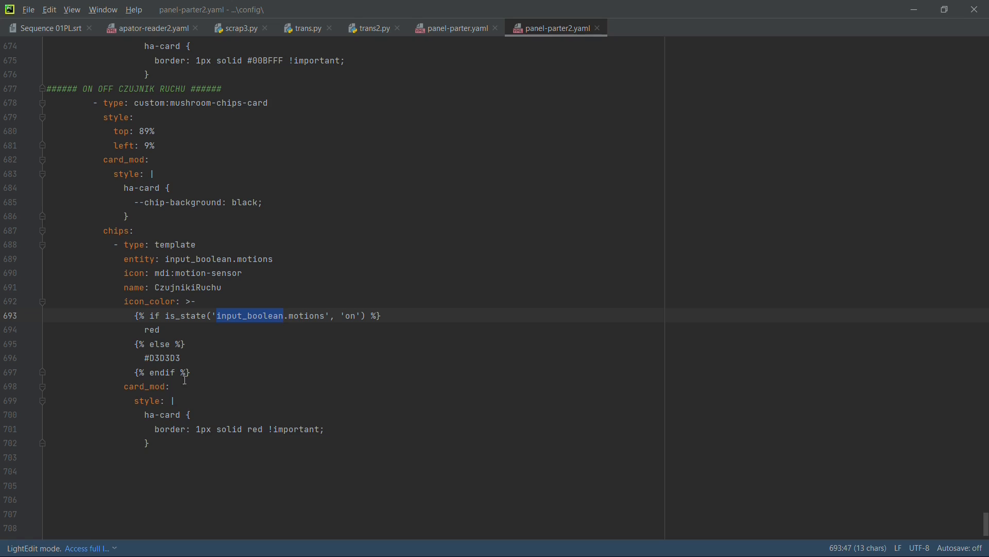
drag(335, 436, 88, 344)
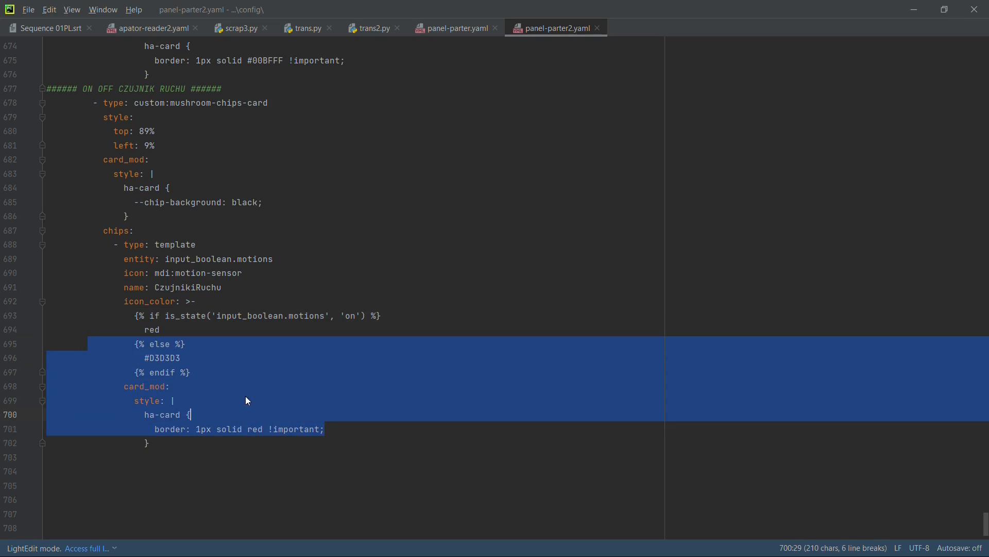
click(260, 300)
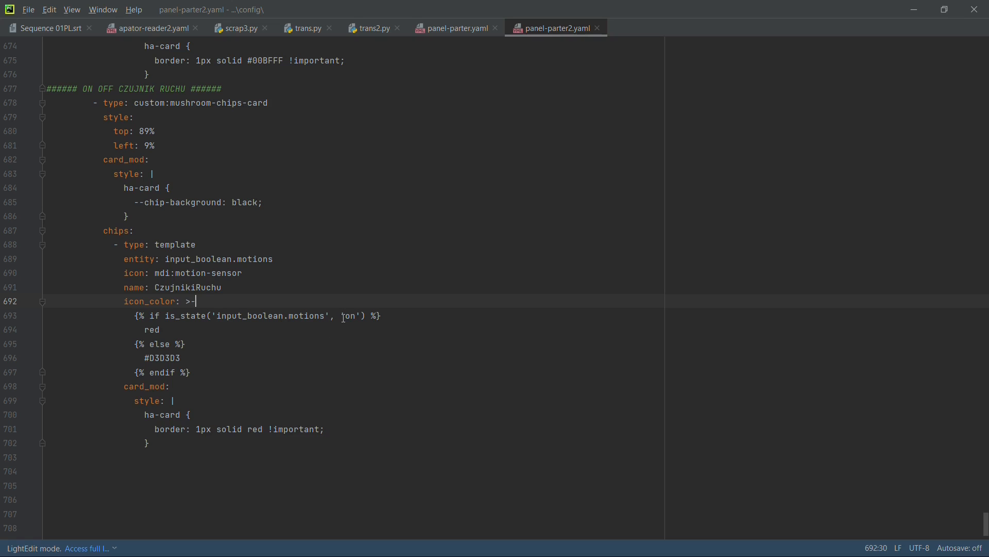
Compare the garage temperature chip's code with the opening style and card_mod lines of the boiler-room motion sensor chip
scroll(309, 258, up, 10)
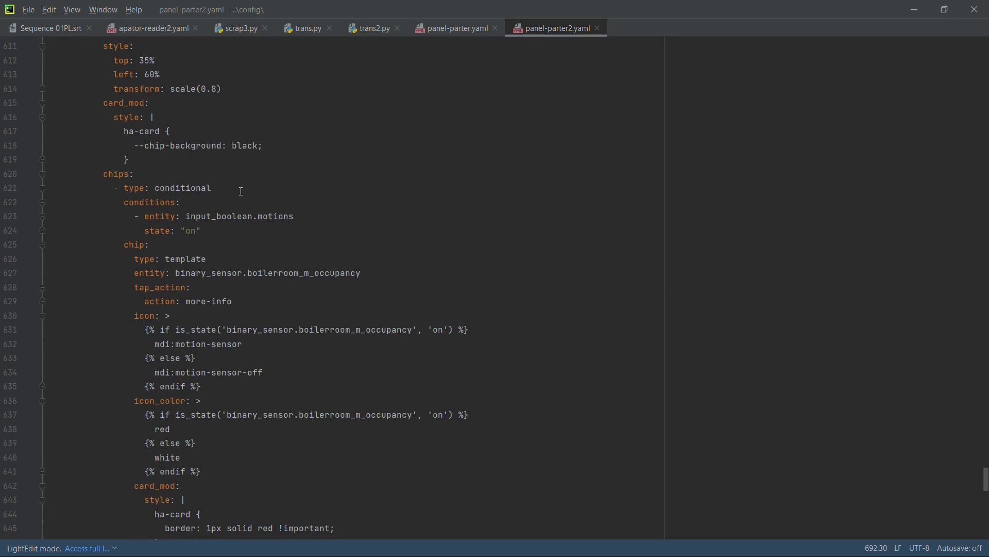
scroll(227, 226, up, 11)
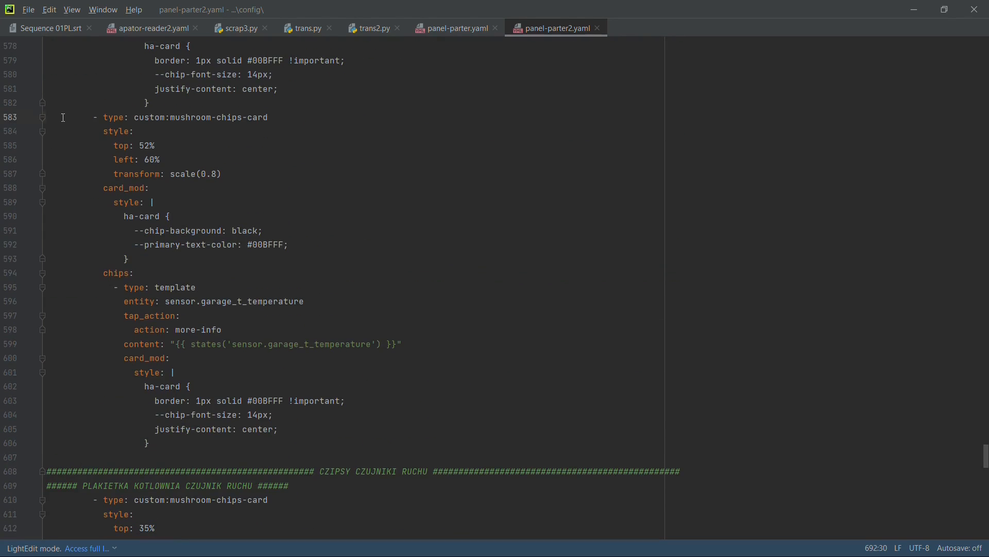
drag(64, 118, 530, 424)
scroll(426, 361, down, 5)
scroll(426, 361, down, 5)
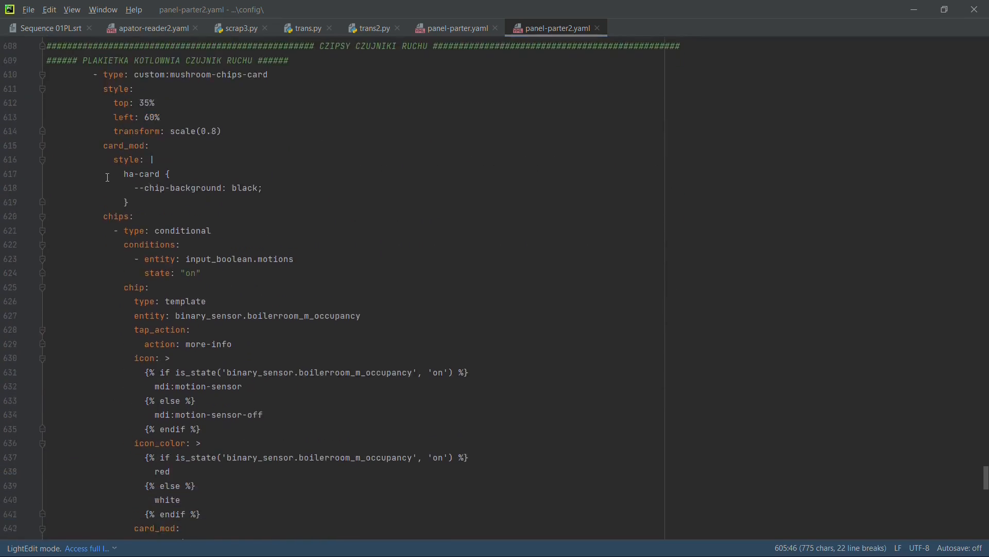
scroll(309, 258, down, 1)
scroll(176, 142, up, 1)
drag(82, 75, 306, 217)
click(188, 198)
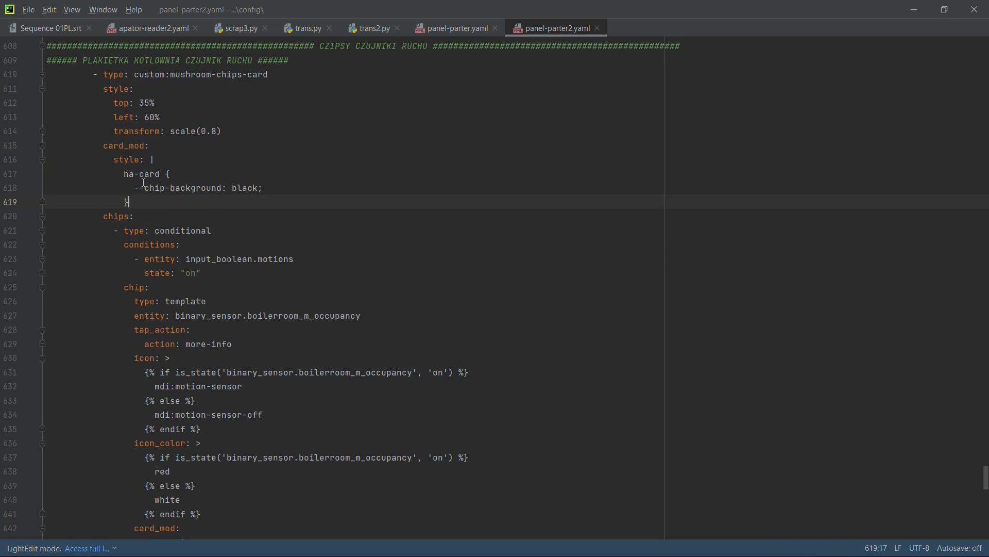
Examine the boiler-room motion chip's conditional type, input_boolean.motions condition and template chip with its icon, icon_color and card_mod blocks
scroll(164, 225, down, 2)
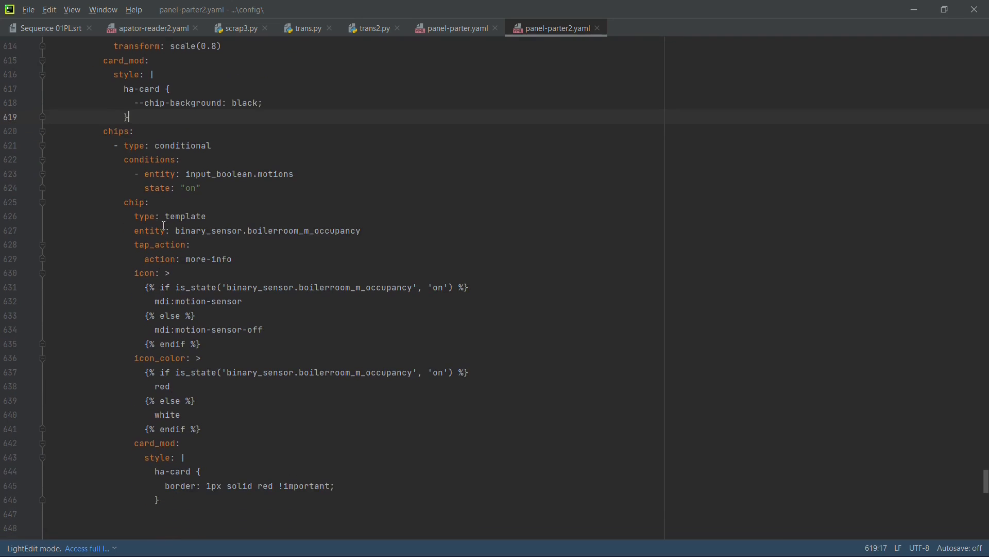
drag(124, 147, 222, 139)
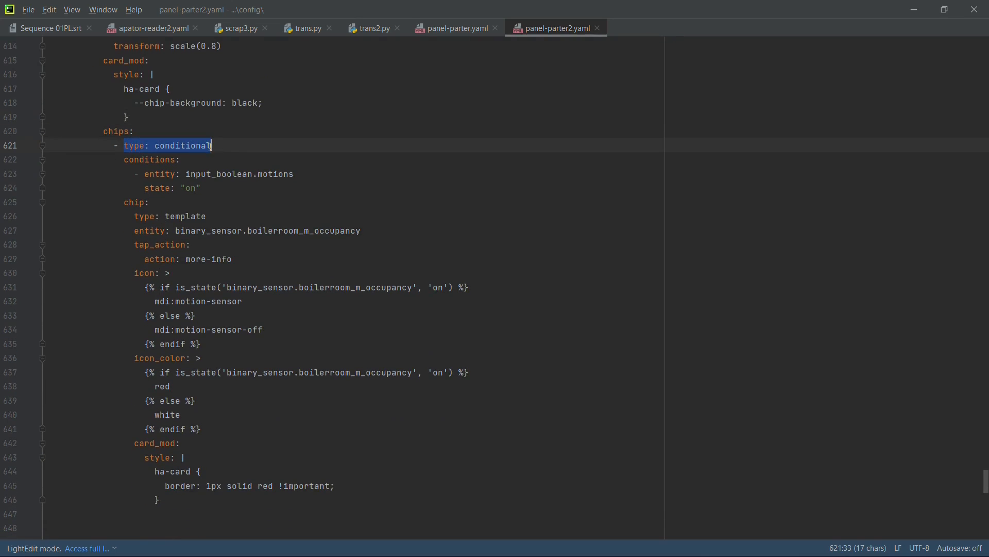
click(166, 188)
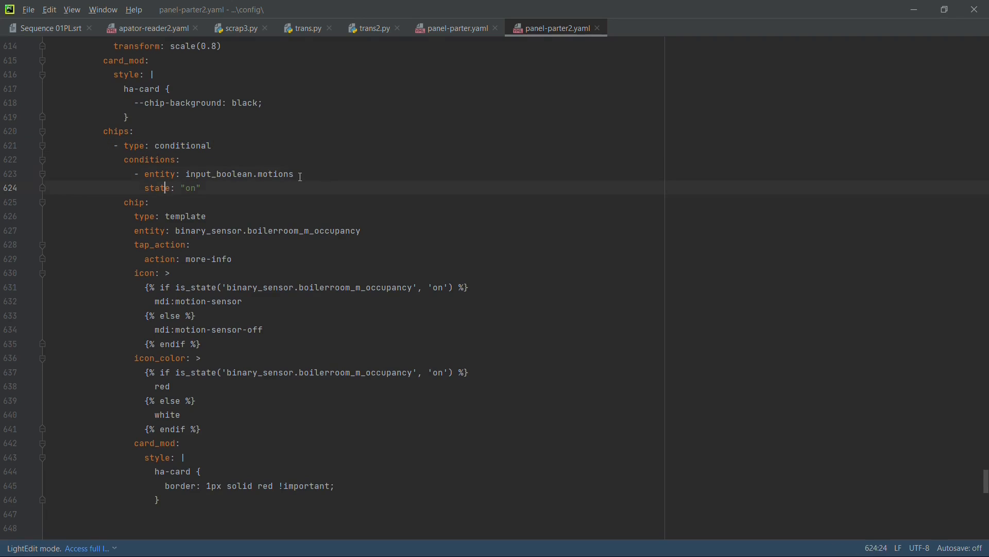
drag(300, 177, 186, 174)
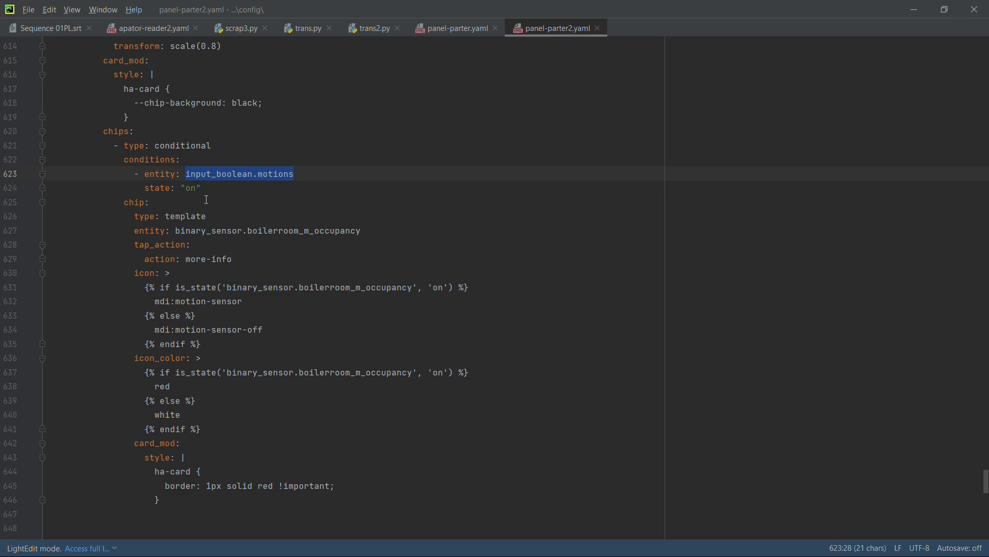
drag(124, 202, 339, 489)
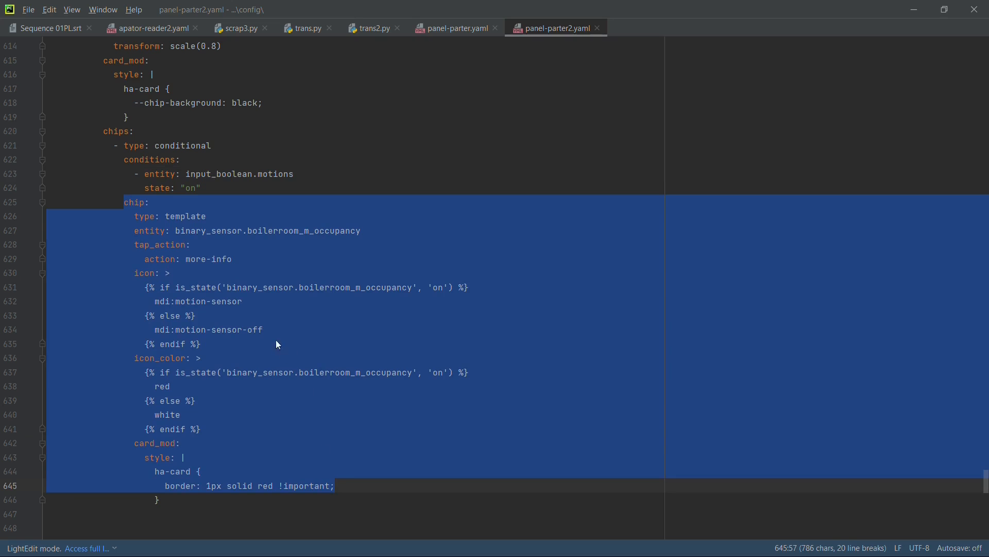
click(289, 241)
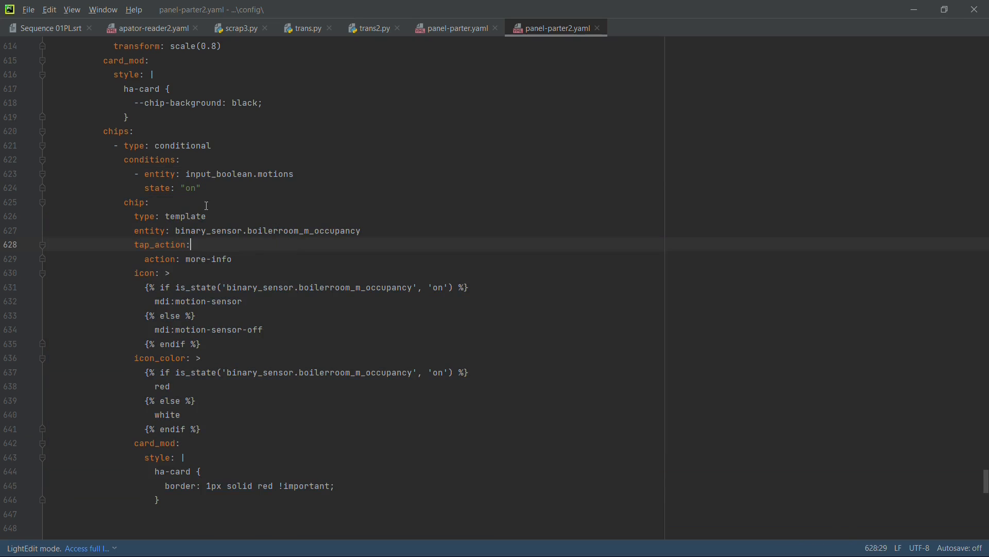
scroll(212, 227, up, 2)
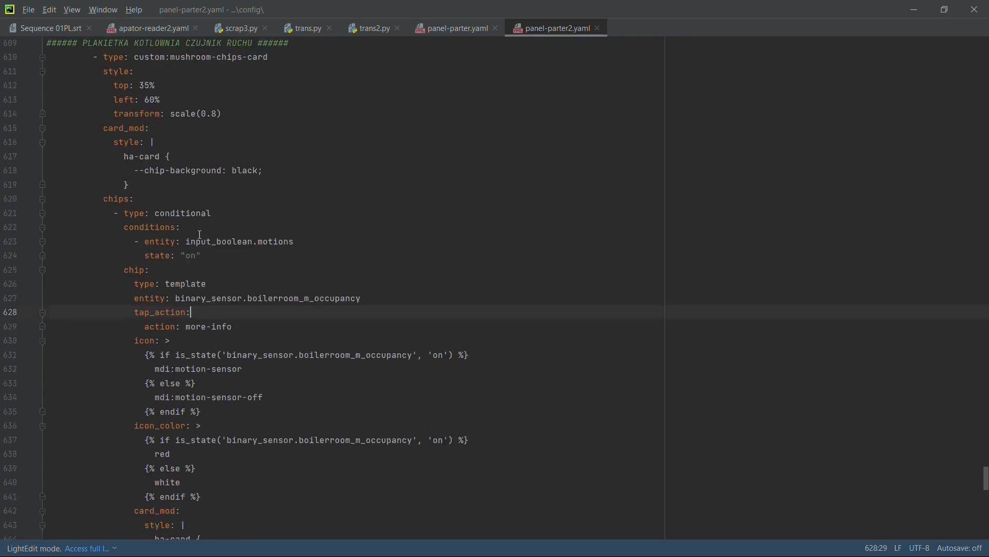
scroll(216, 229, down, 3)
scroll(198, 234, up, 3)
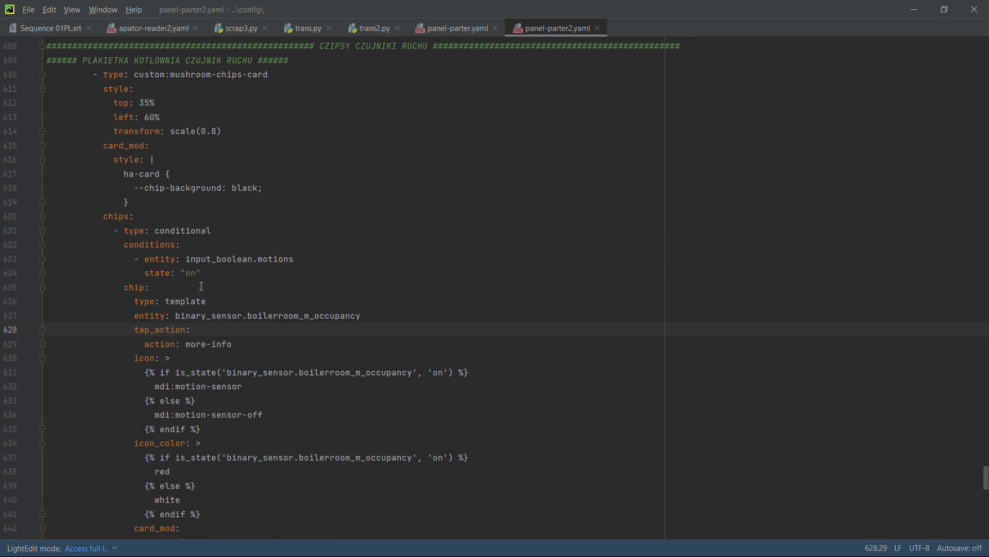
Review the boiler-room motion chip's icon template in panel-parter2.yaml, comparing its mdi:motion-sensor and mdi:motion-sensor-off branches
scroll(150, 336, down, 2)
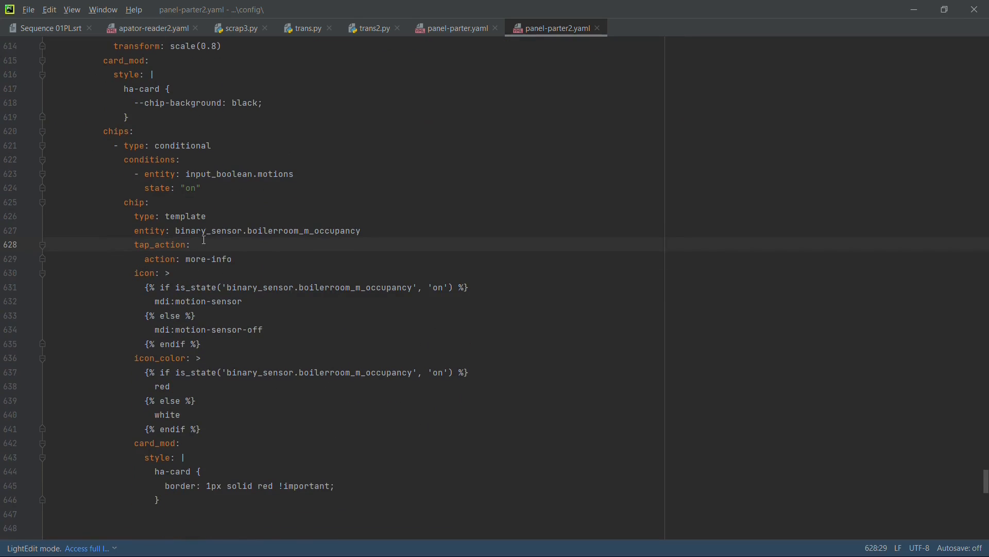
scroll(160, 241, down, 1)
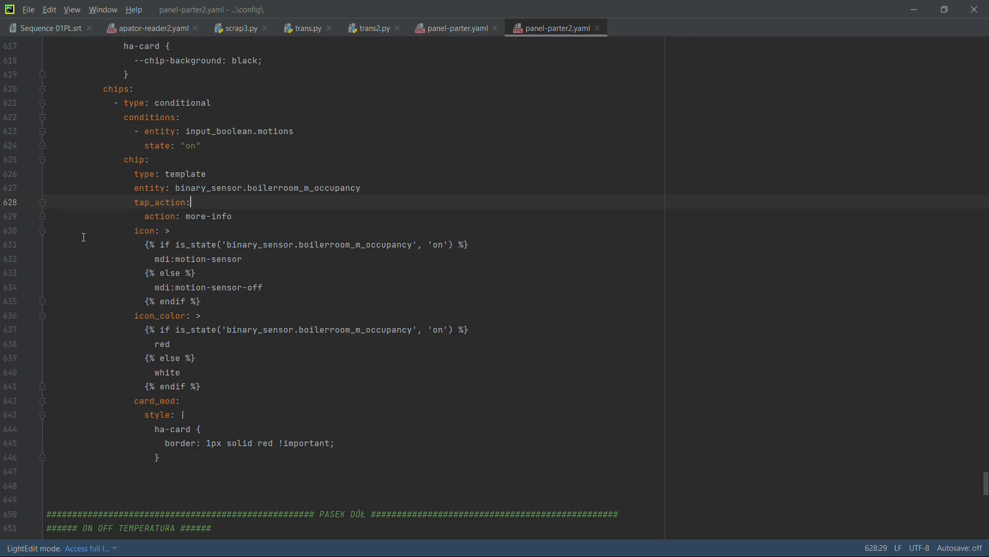
drag(84, 237, 268, 301)
click(345, 270)
drag(243, 259, 119, 260)
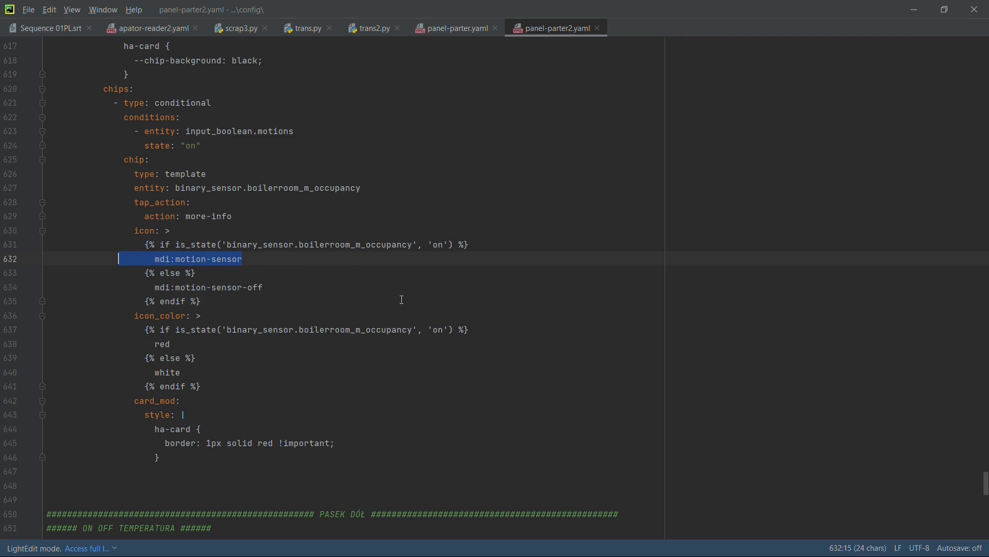
drag(344, 290, 124, 287)
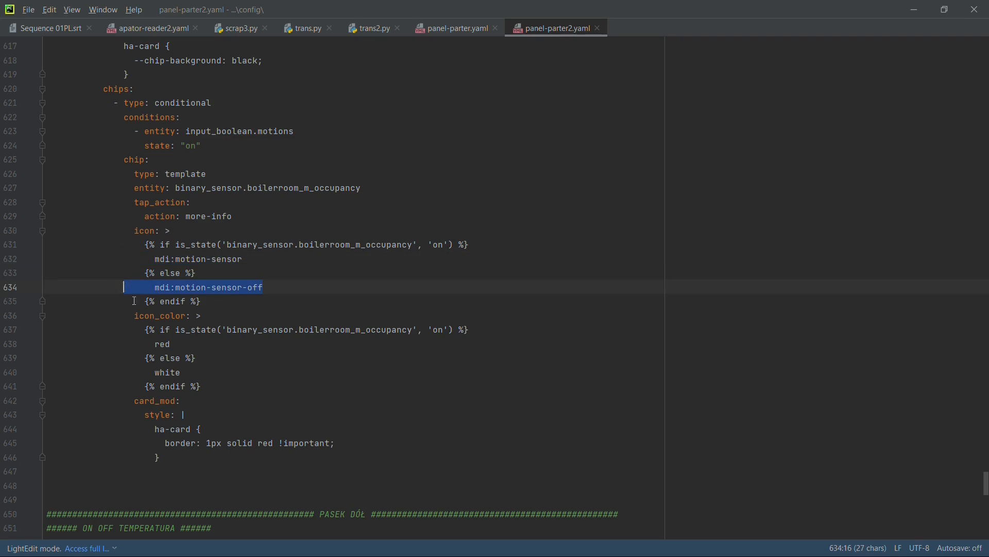
Review the boiler-room motion chip's icon_color template with its red and white branches, and the card_mod border line
scroll(287, 314, down, 1)
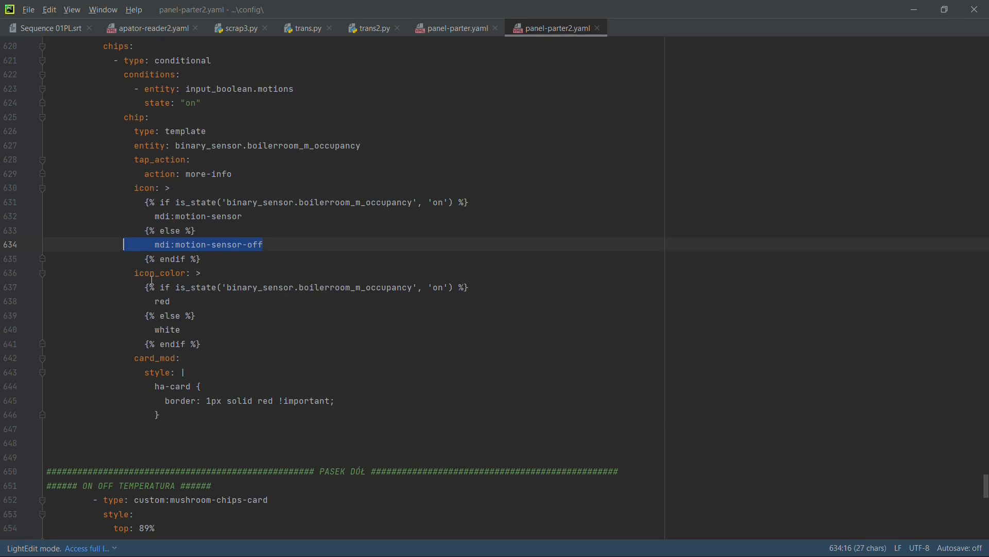
drag(135, 276, 225, 279)
click(216, 287)
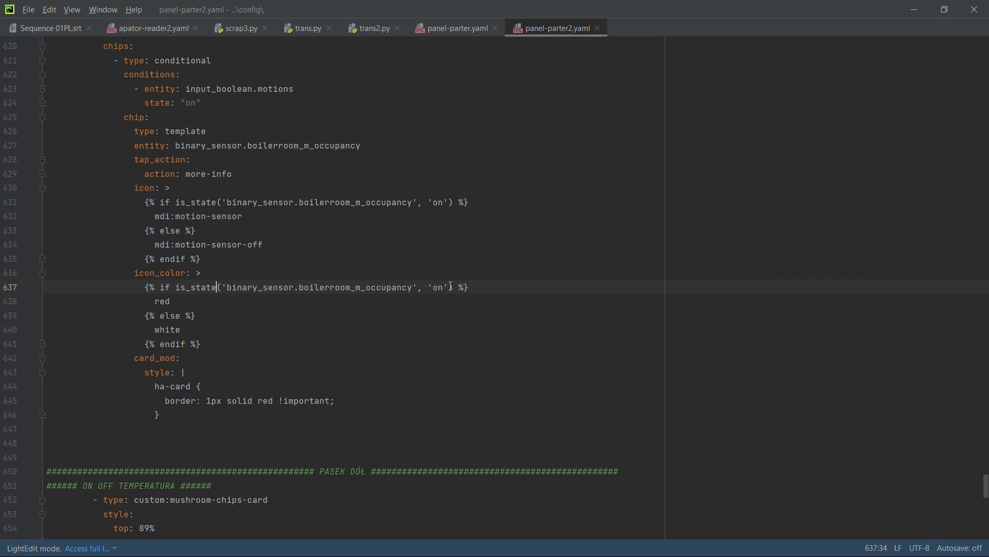
drag(171, 301, 113, 306)
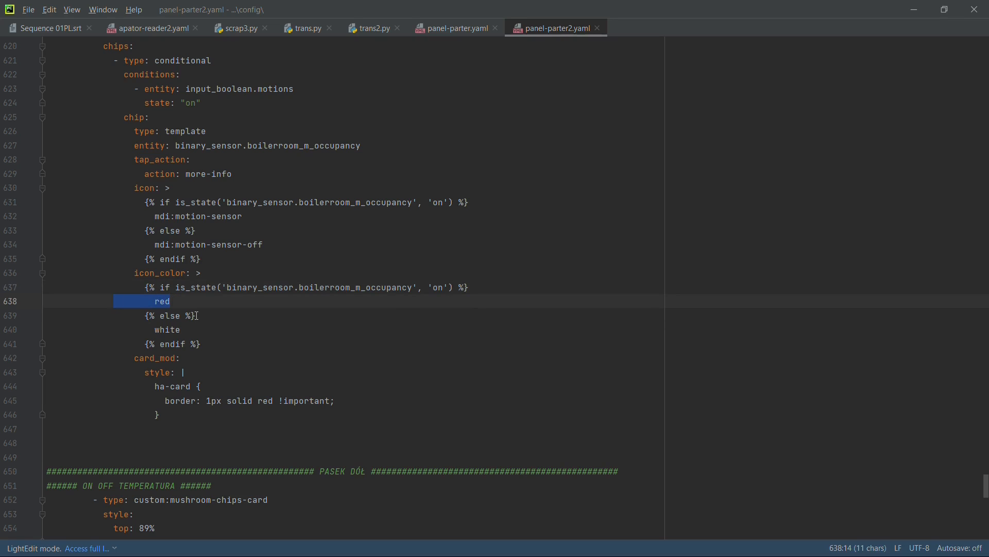
drag(182, 330, 124, 331)
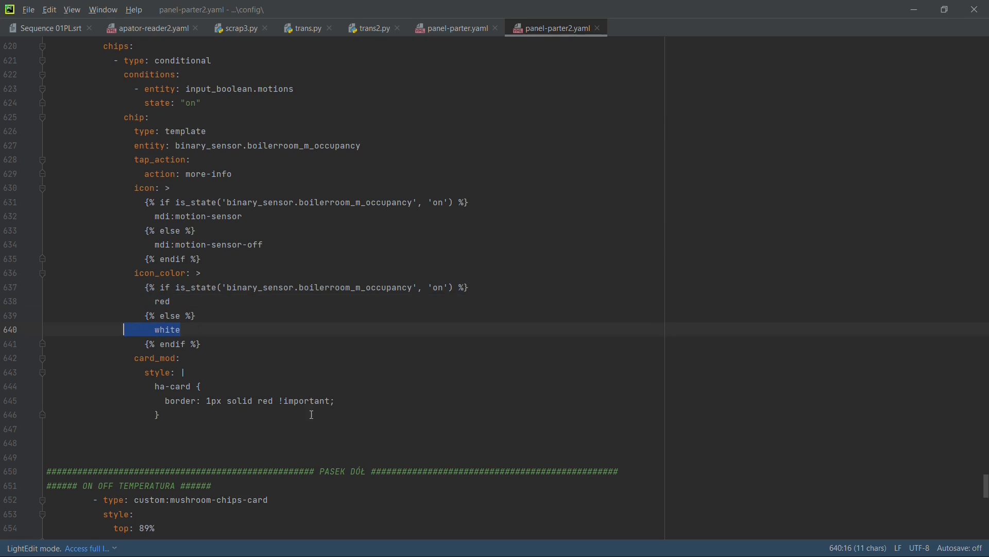
drag(169, 415, 19, 365)
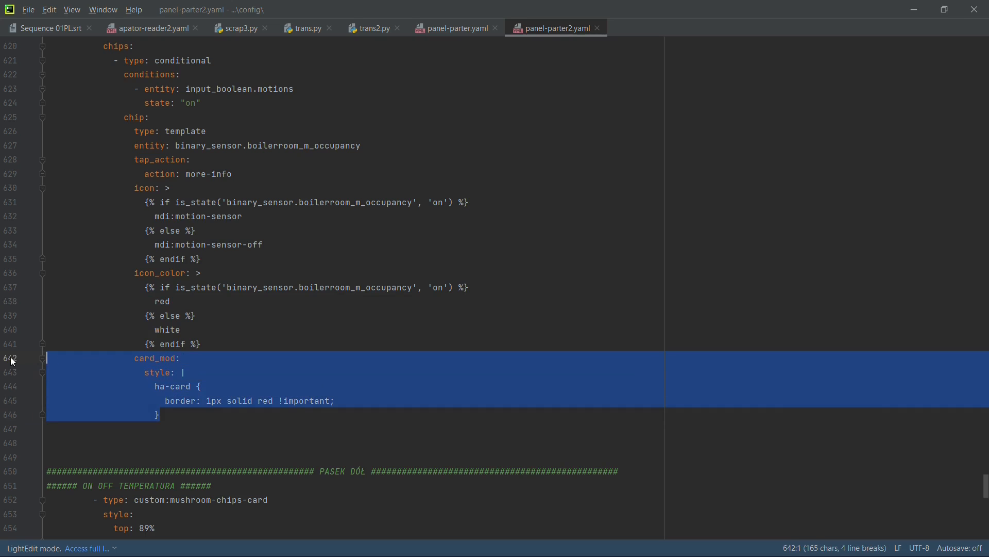
click(300, 401)
drag(258, 400, 268, 400)
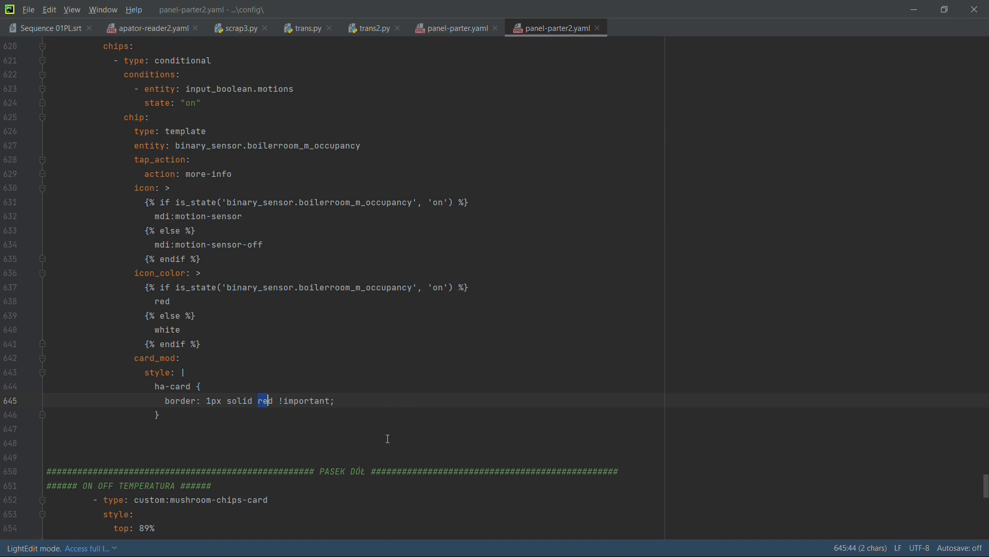
Switch to the Parter2 dashboard in the browser and examine the floor plan and its bottom-bar toggles
key(alt+Tab)
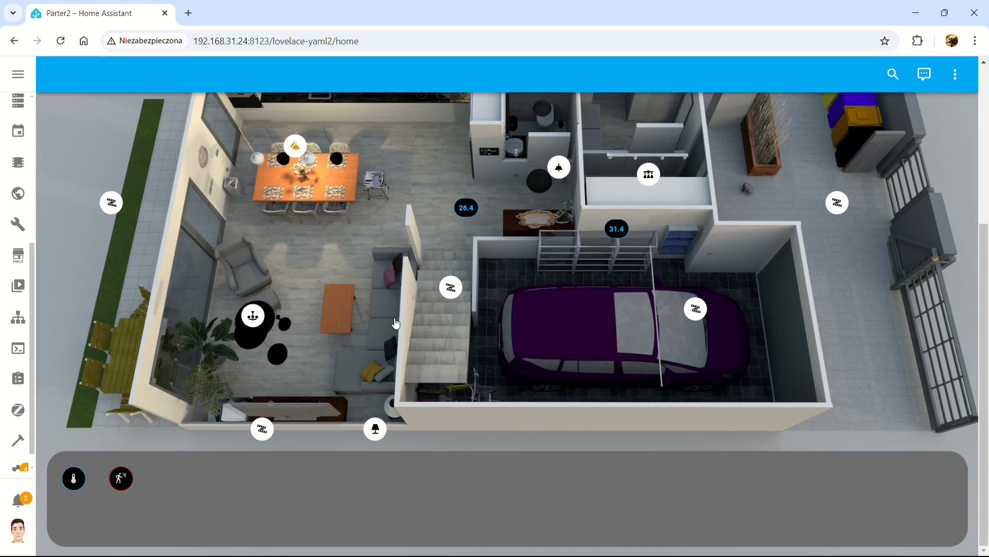
scroll(395, 323, up, 3)
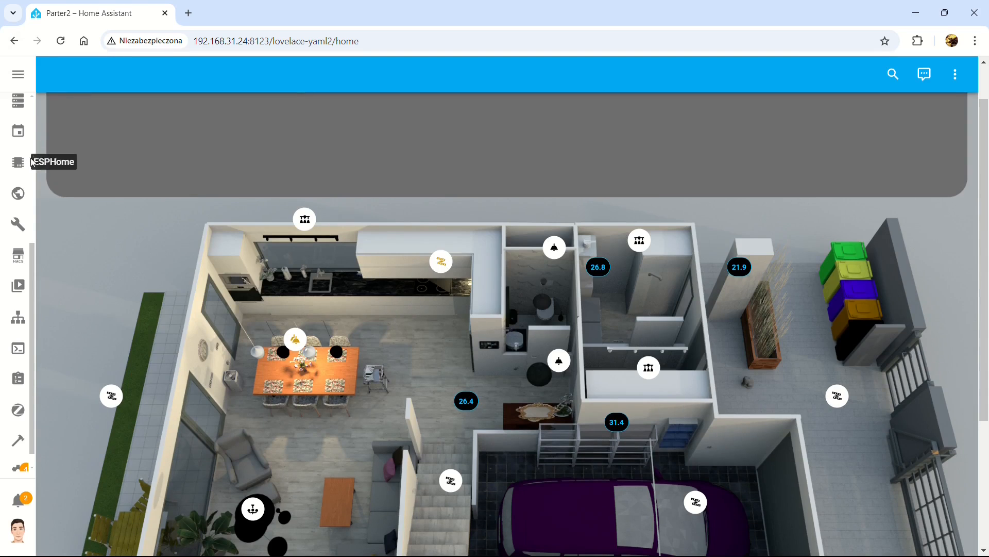
scroll(235, 207, down, 4)
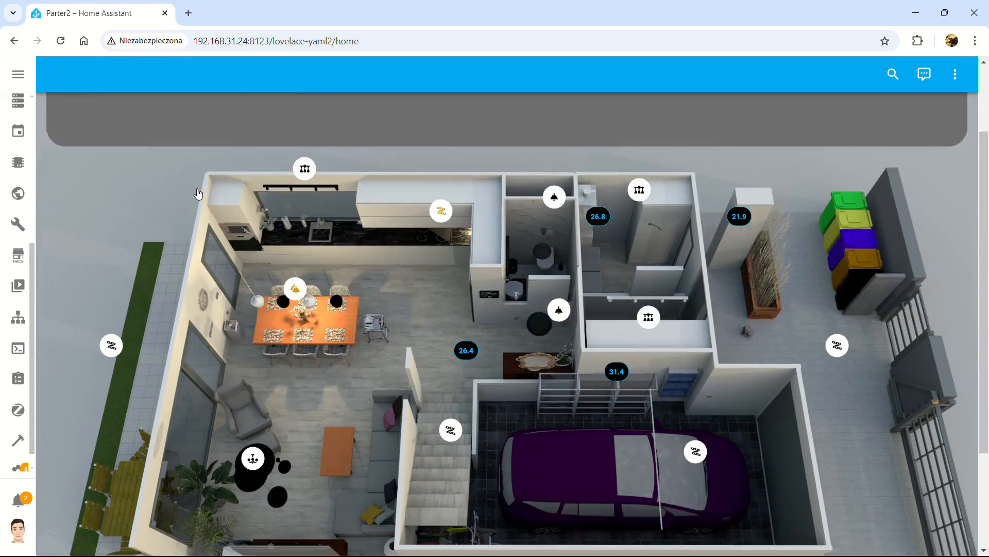
scroll(593, 262, up, 3)
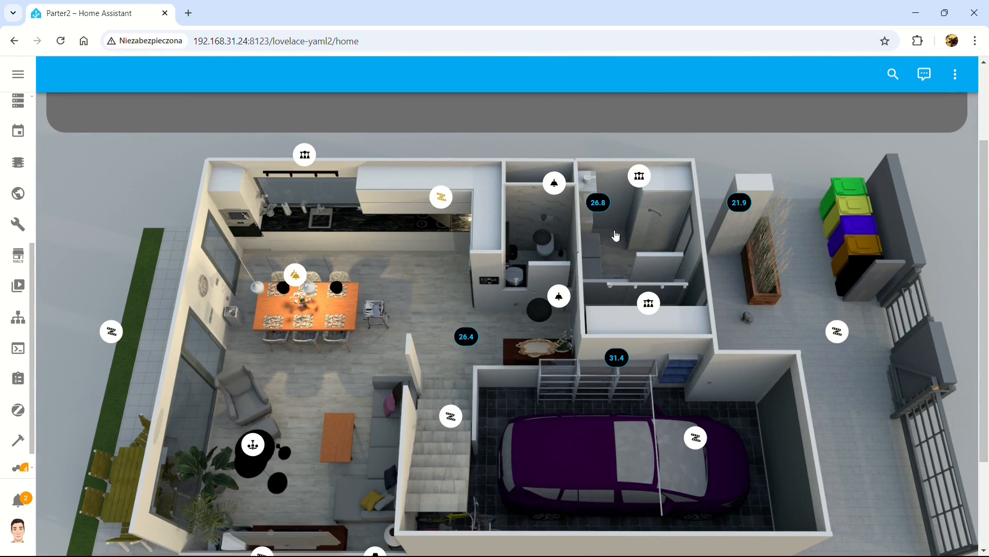
scroll(611, 235, down, 1)
scroll(610, 235, down, 1)
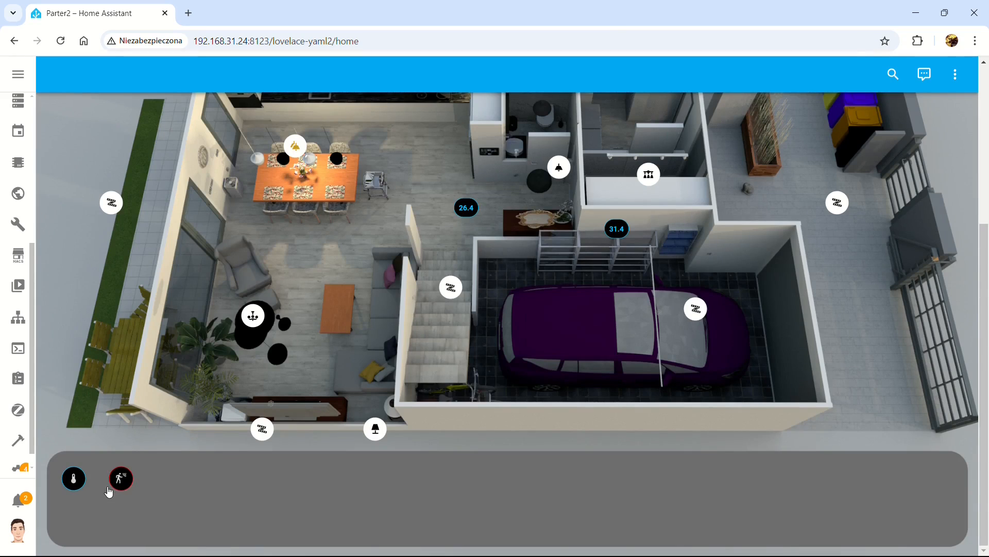
scroll(135, 477, up, 1)
scroll(133, 458, down, 1)
Turn on the motion-sensor toggle in the bottom bar, view the boiler-room motion sensor's details from its chip, and close them
click(123, 479)
scroll(658, 242, up, 3)
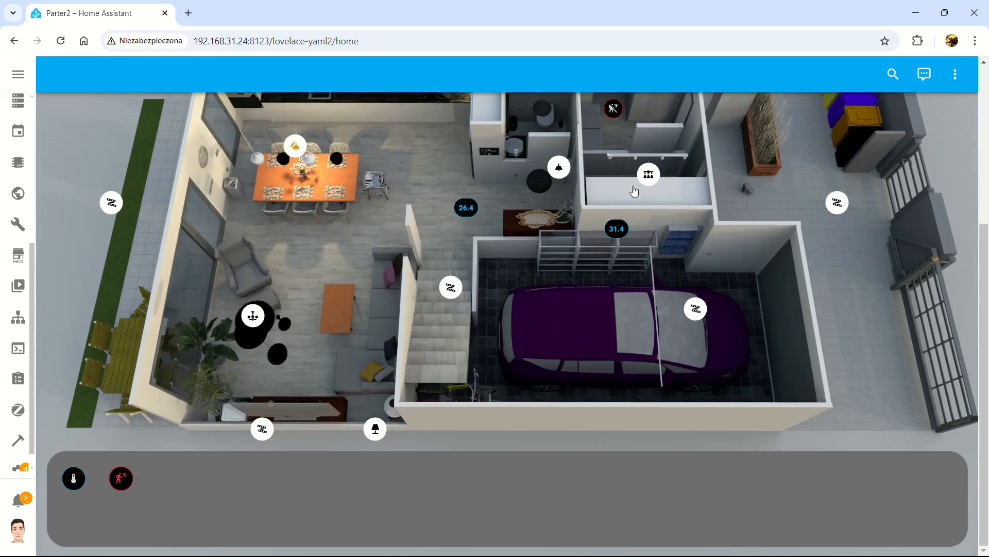
click(614, 237)
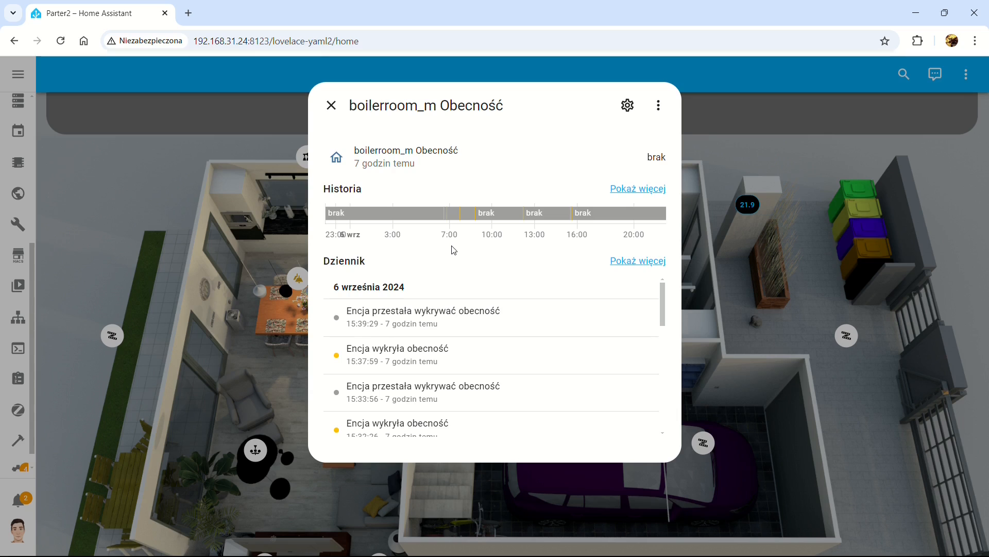
click(331, 106)
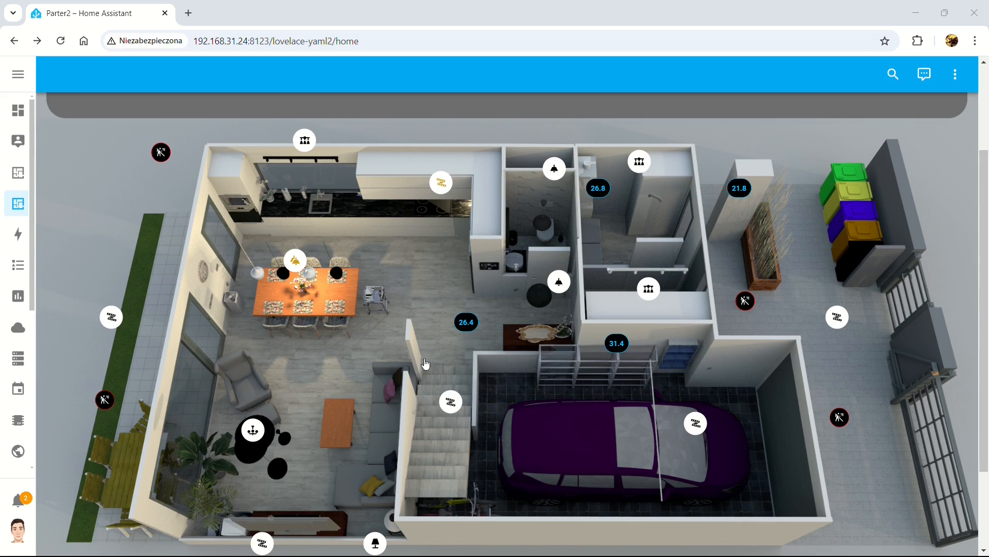
Compare the permanent outdoor motion chips with the conditional indoor ones by switching the motion-sensor toggle on and back off
scroll(426, 360, down, 2)
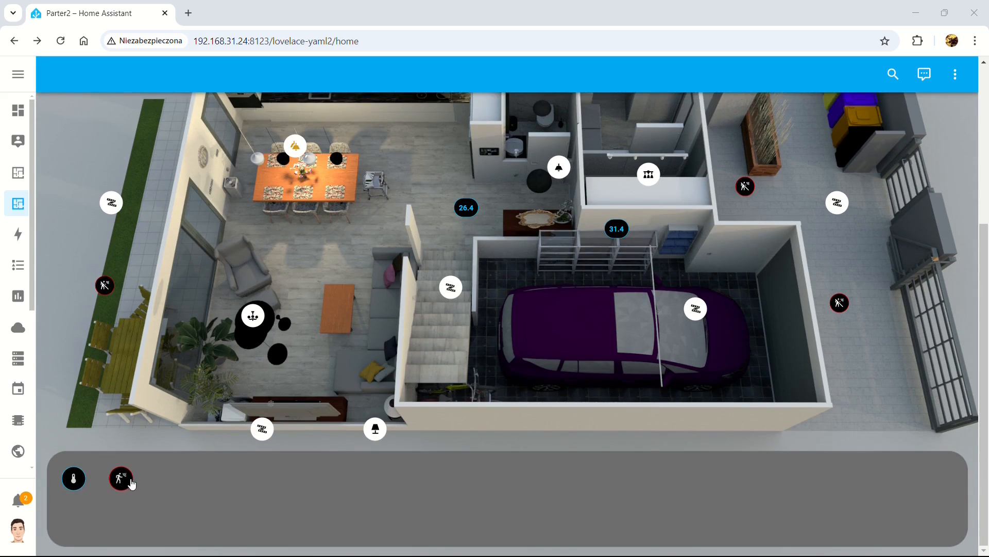
scroll(137, 315, up, 3)
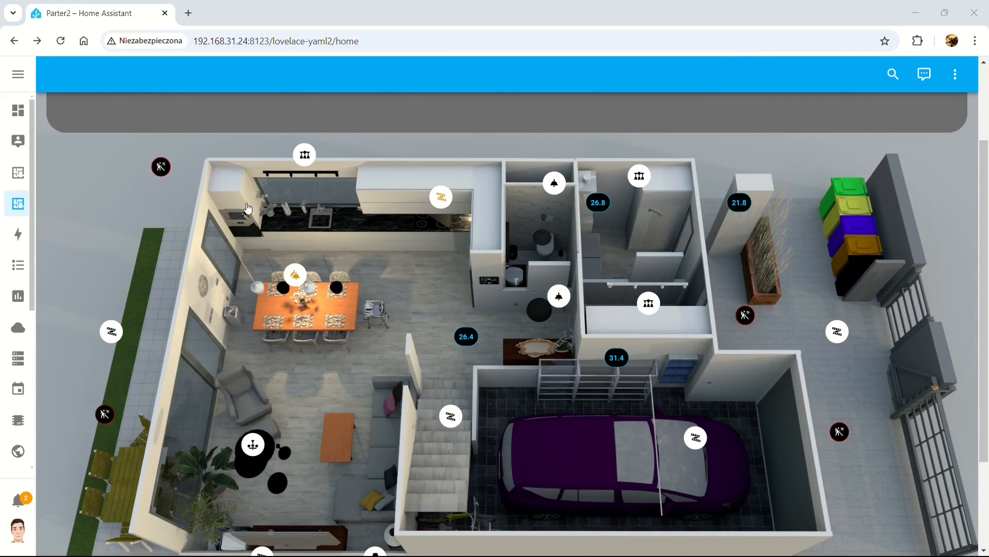
scroll(369, 327, down, 2)
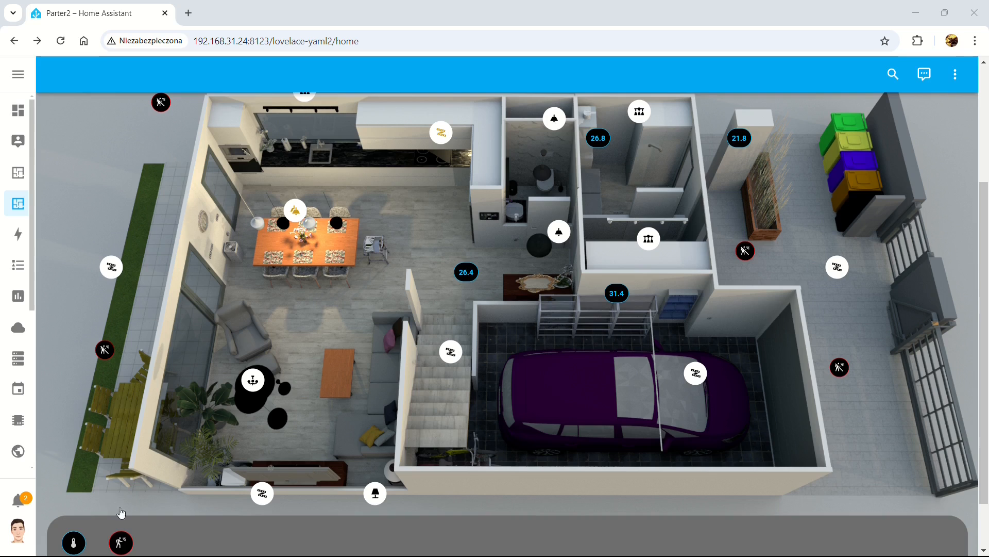
click(123, 545)
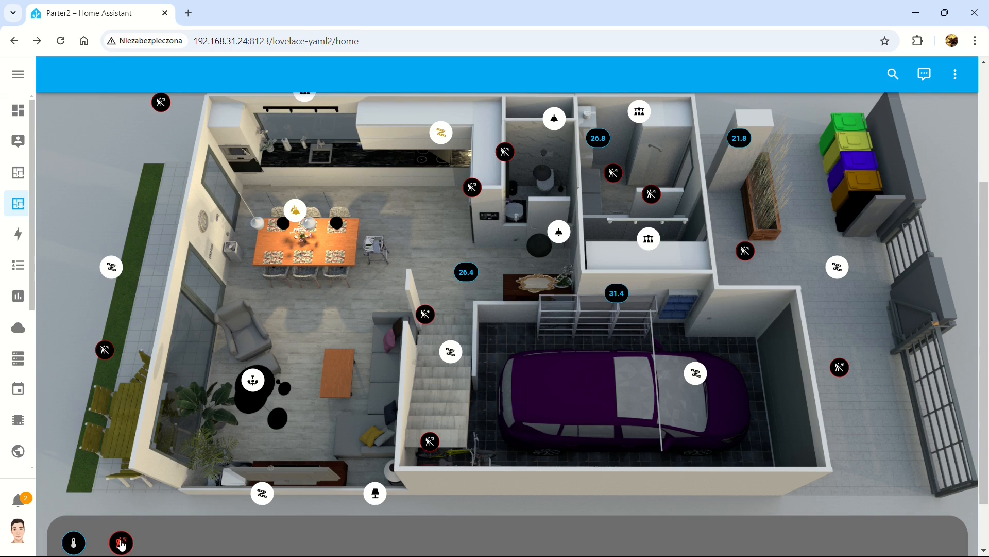
scroll(122, 545, down, 1)
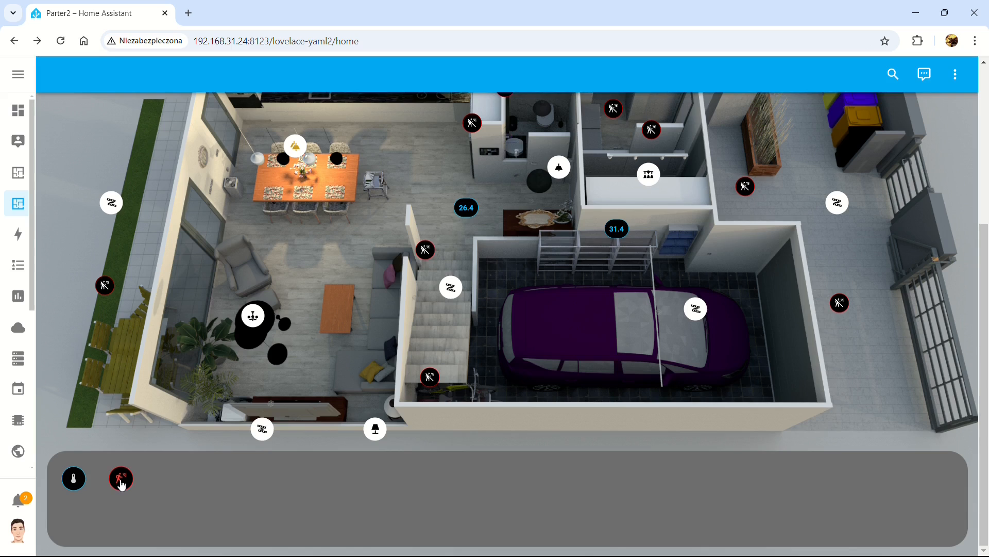
click(121, 481)
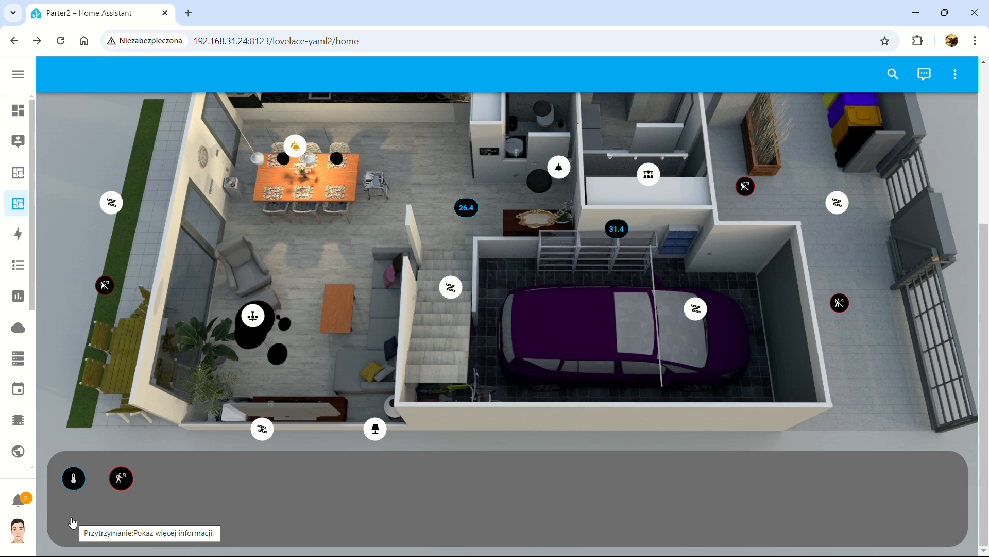
scroll(72, 523, up, 3)
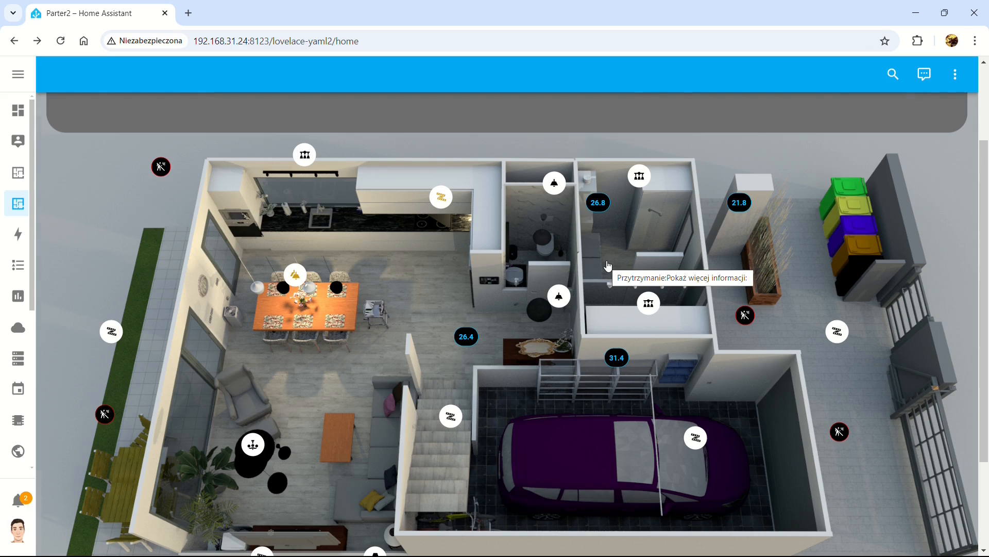
Examine the door, gate and blind chips on the floor plan and their two toggles in the bottom bar's second row
scroll(608, 265, down, 3)
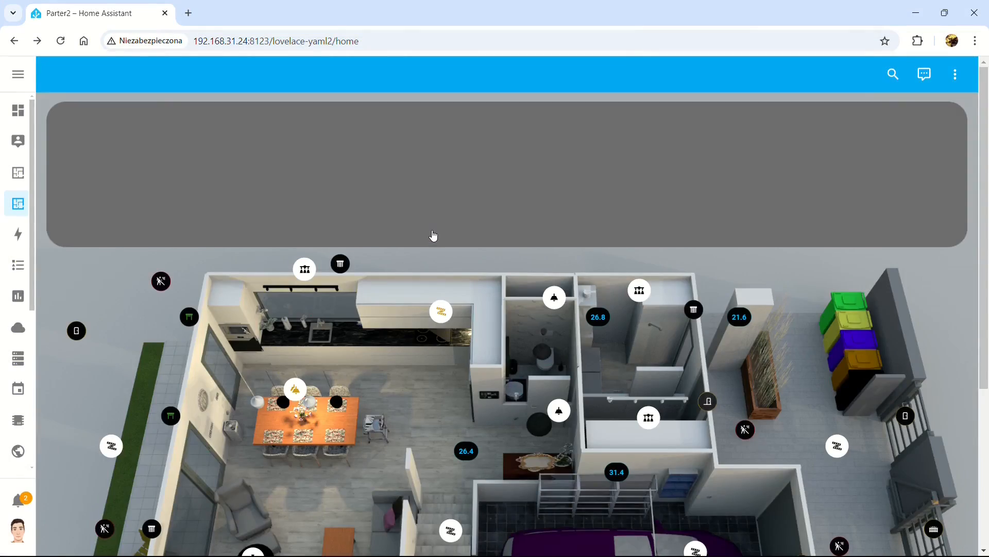
scroll(378, 272, down, 4)
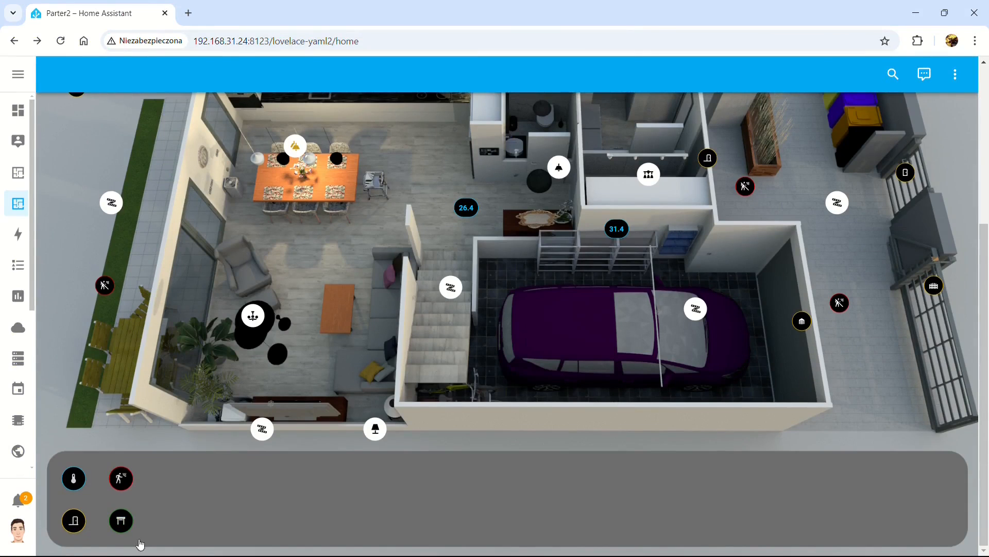
scroll(294, 363, up, 4)
scroll(314, 323, down, 3)
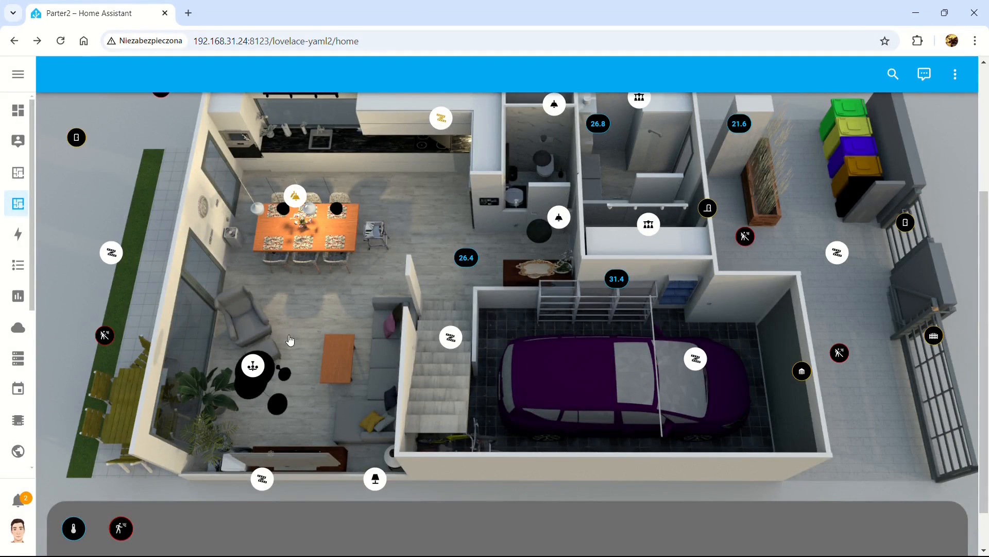
scroll(289, 340, down, 1)
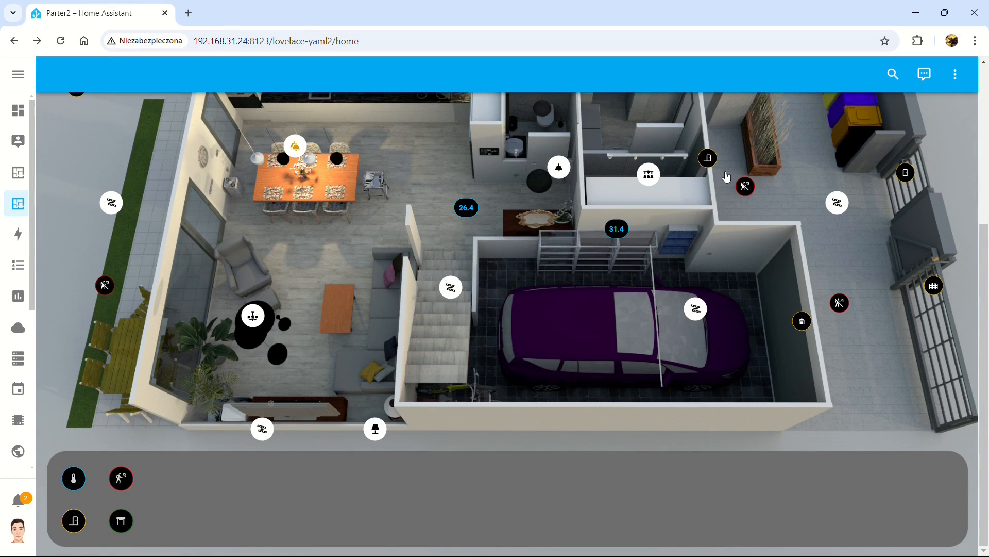
scroll(726, 177, up, 3)
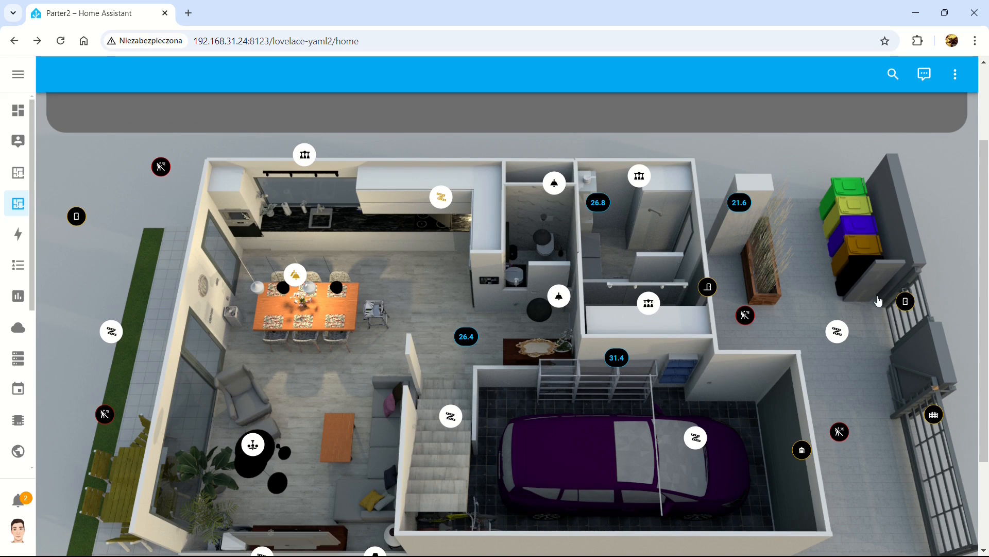
scroll(906, 414, down, 3)
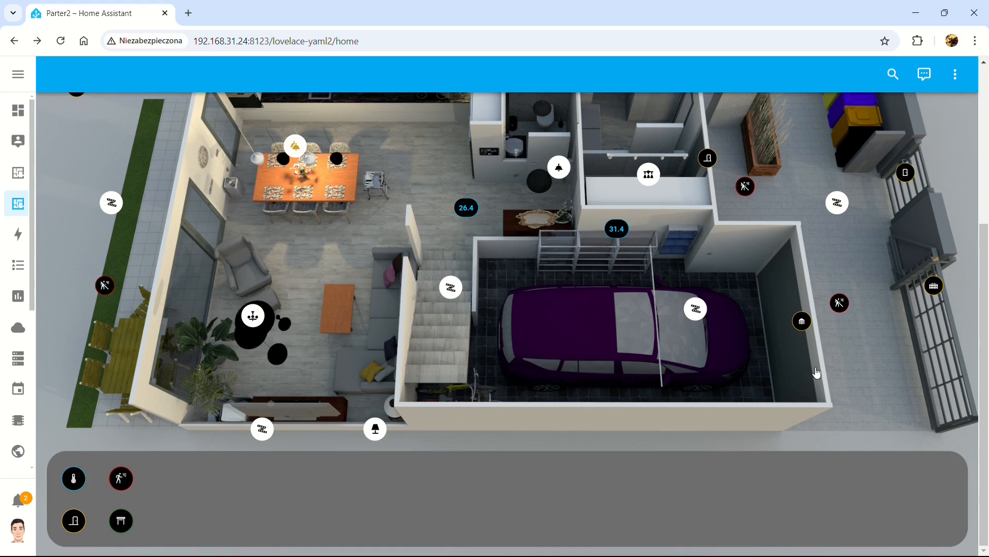
scroll(819, 379, up, 1)
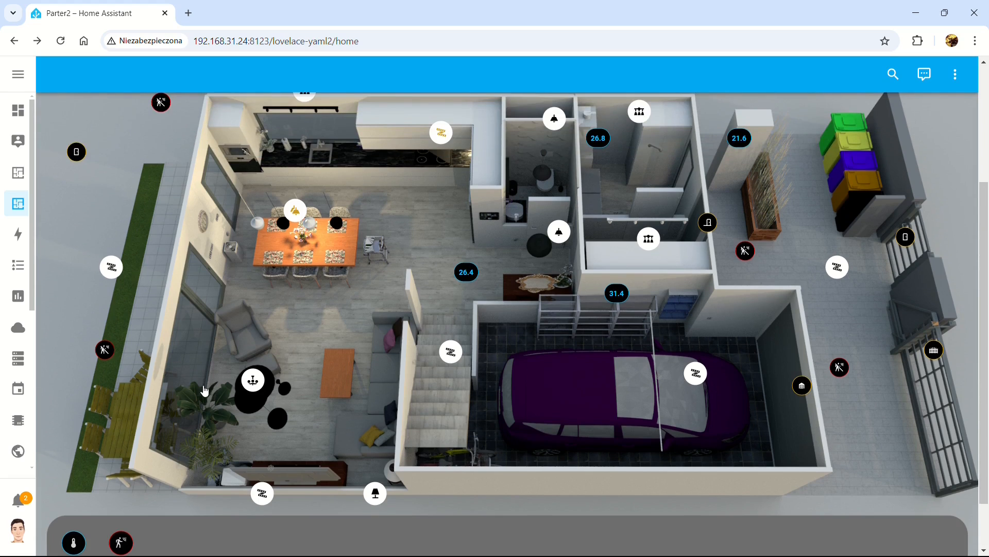
Turn on the door toggle in the bottom bar and check the conditional door and window chips on the floor plan
scroll(205, 393, down, 1)
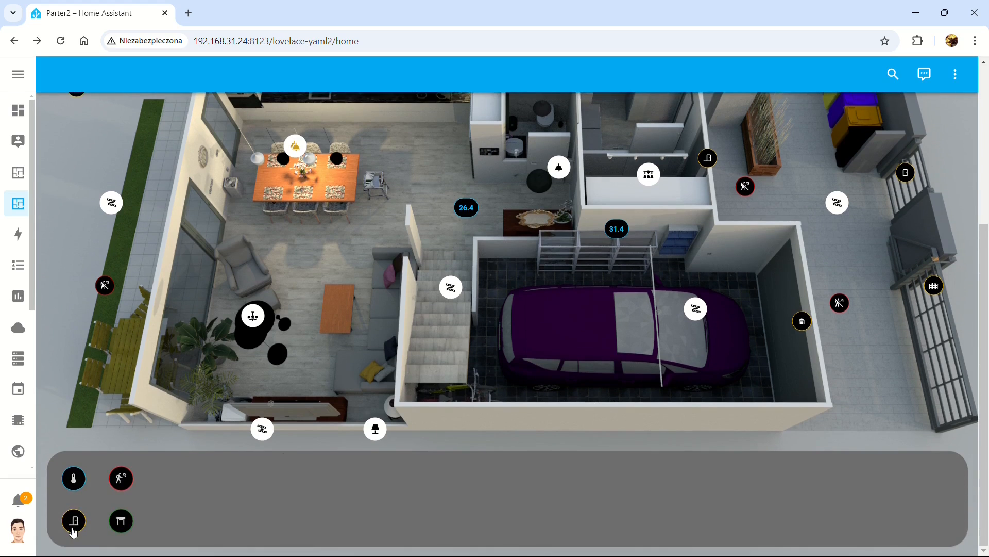
scroll(309, 409, up, 2)
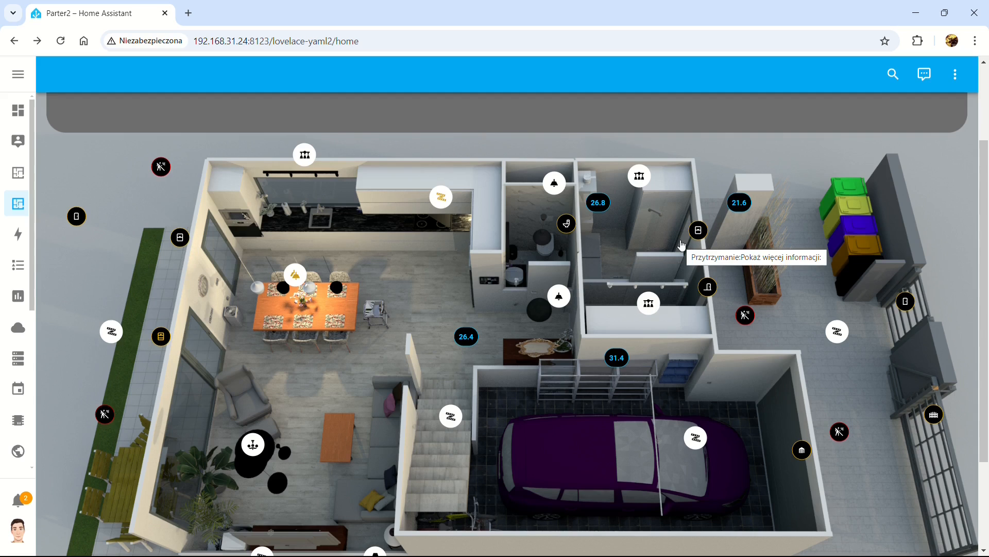
scroll(193, 378, down, 3)
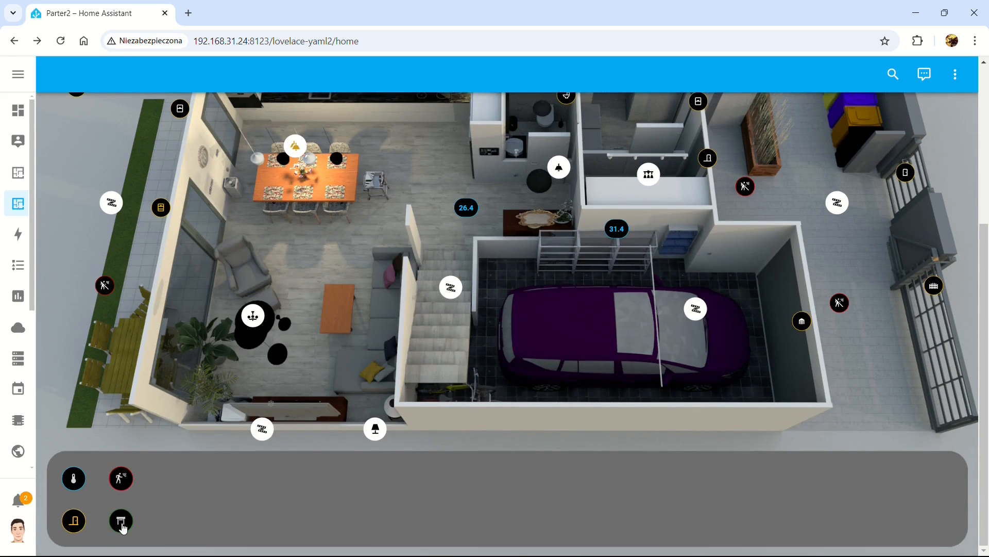
Turn on the blind toggle in the bottom bar and check the conditional blind chips around the floor plan
click(123, 524)
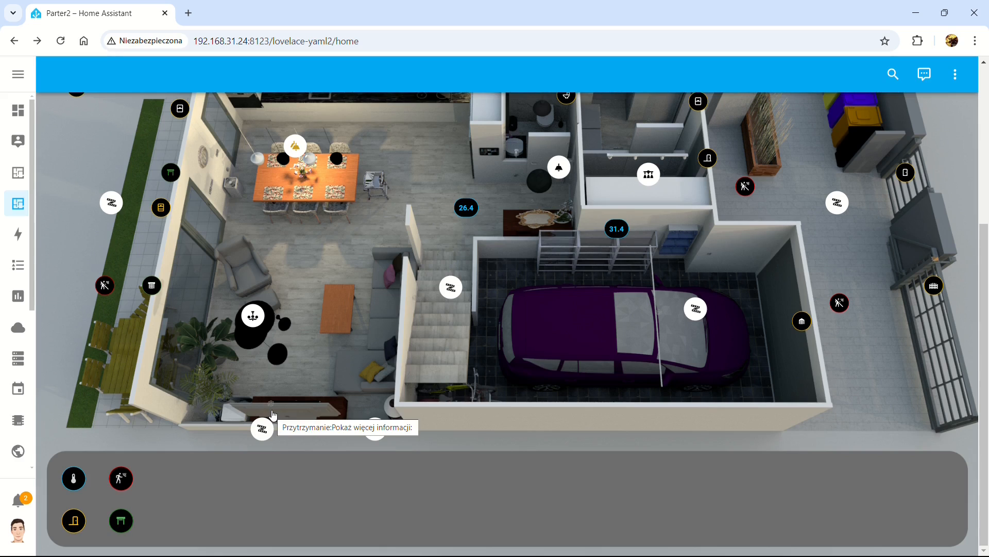
scroll(273, 415, up, 3)
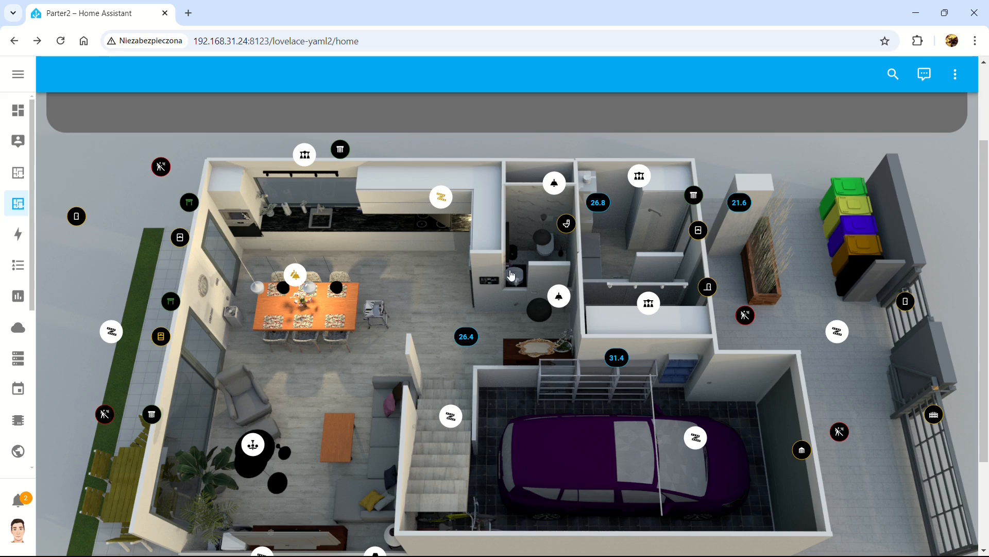
scroll(155, 347, down, 1)
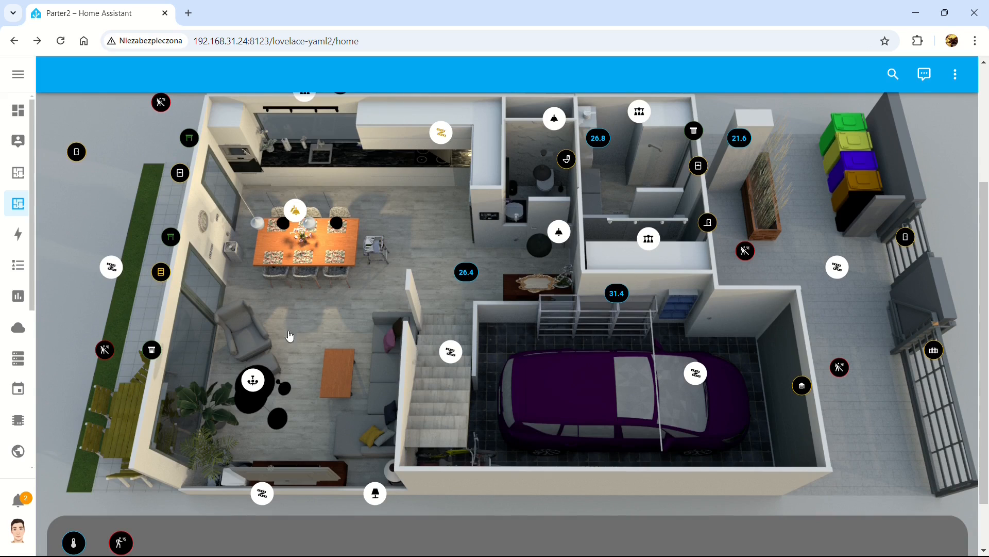
scroll(291, 295, down, 1)
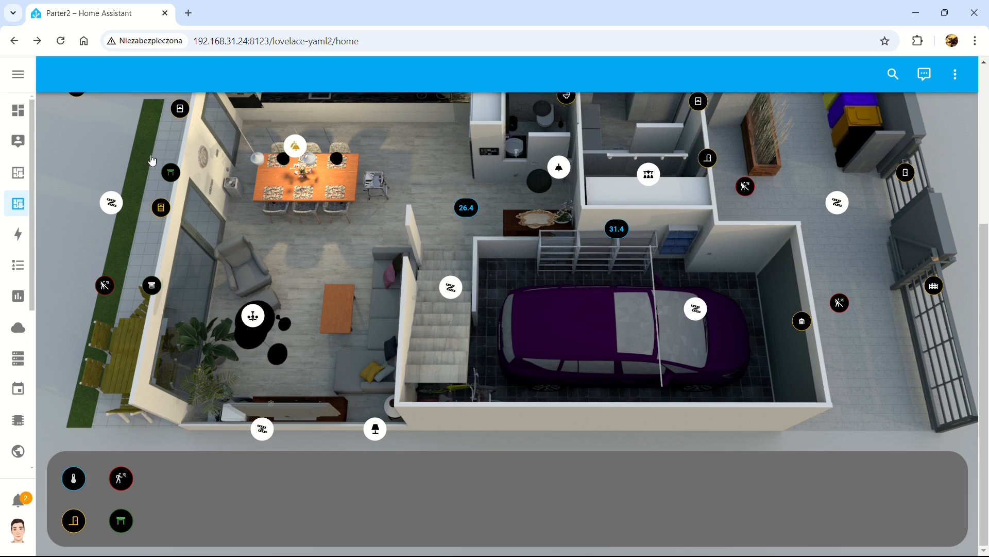
Open the complete Parter dashboard and examine its extra device chips, energy and waste-bin indicators, and bottom-bar appliance tiles
click(18, 173)
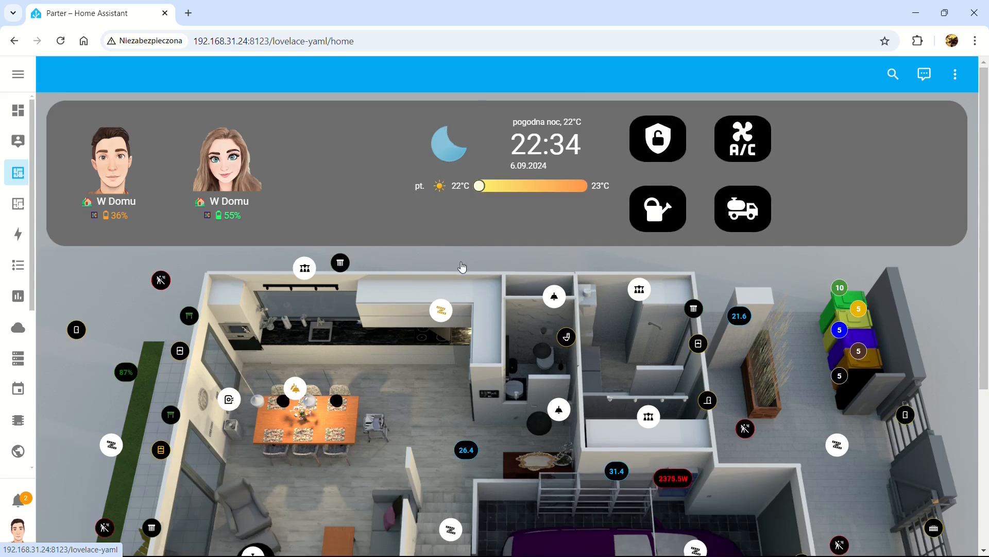
scroll(462, 266, down, 4)
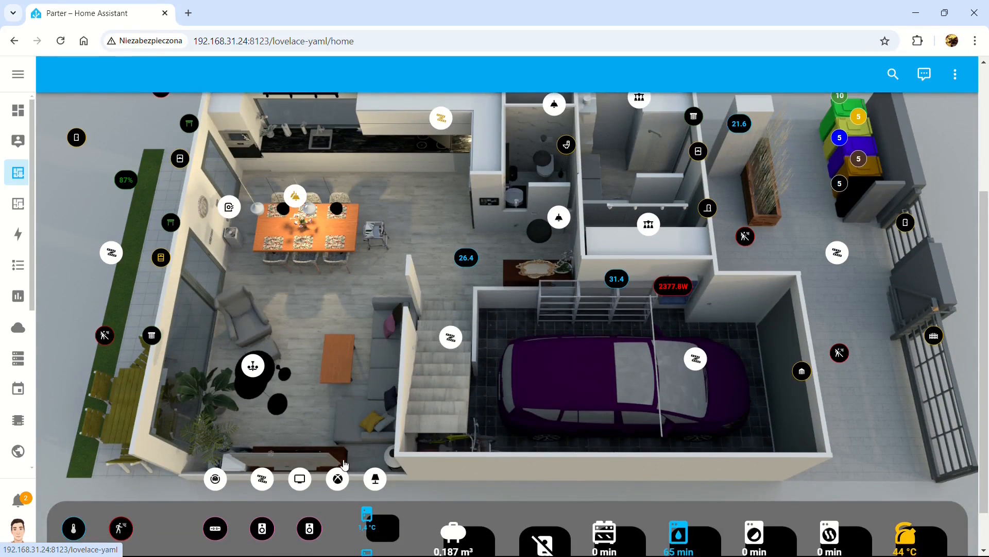
scroll(345, 464, down, 1)
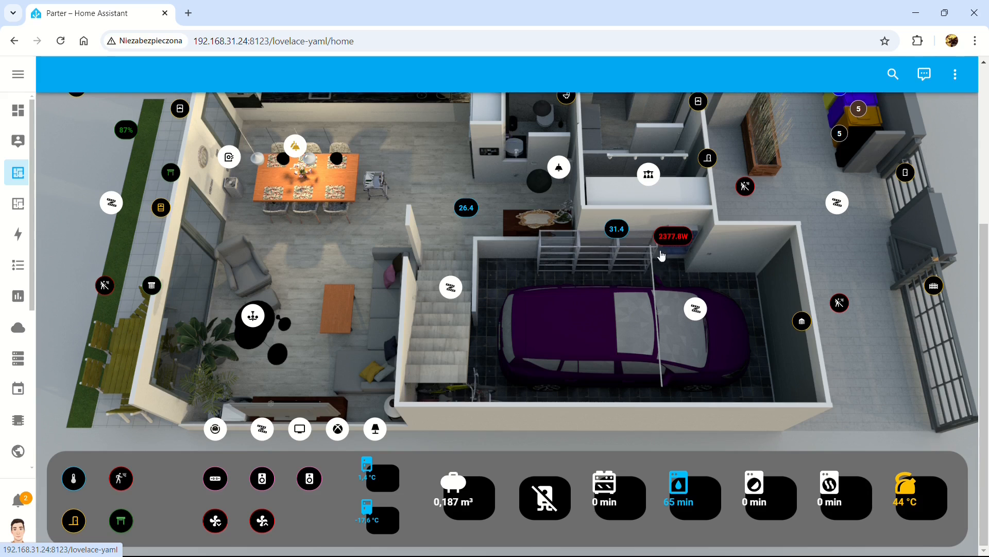
scroll(658, 250, up, 3)
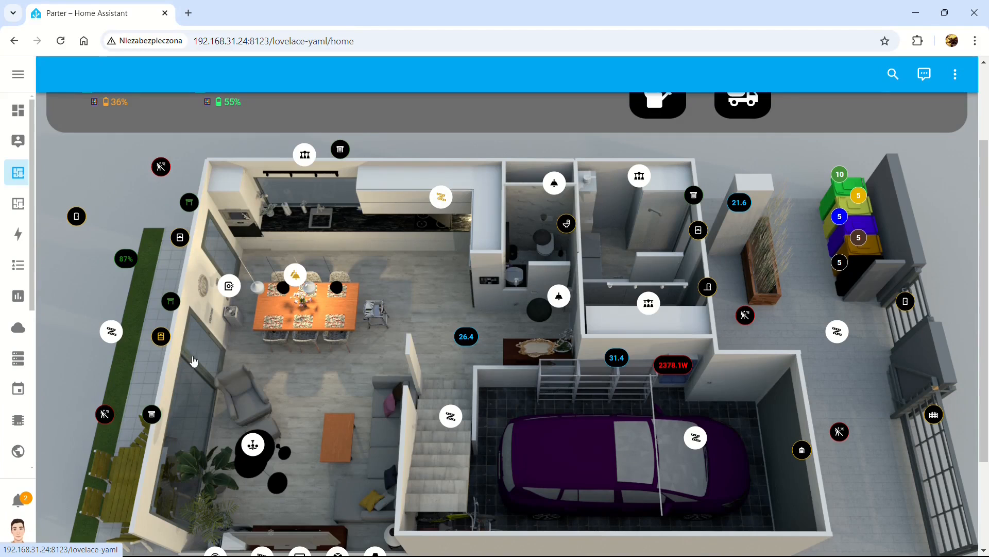
scroll(250, 351, down, 1)
scroll(250, 351, down, 3)
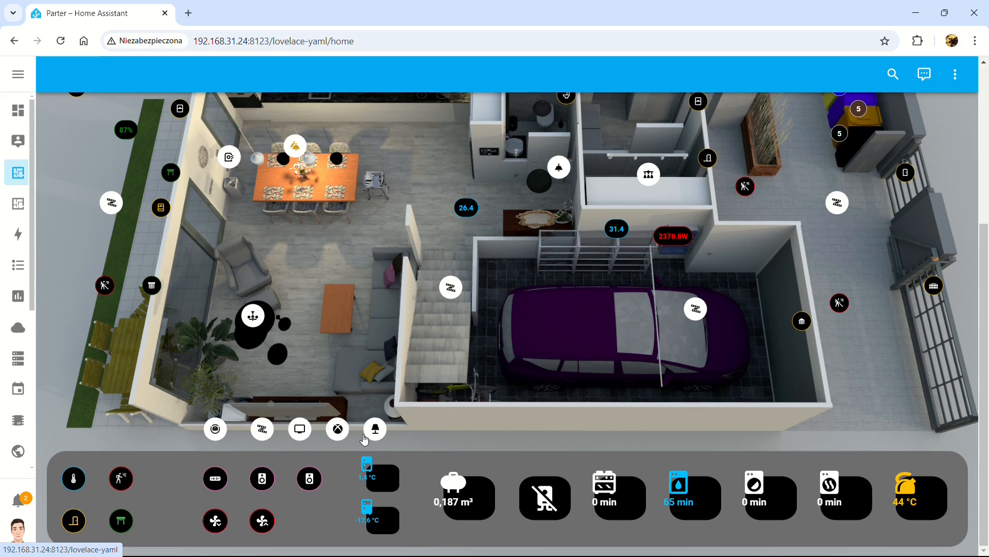
scroll(411, 393, up, 3)
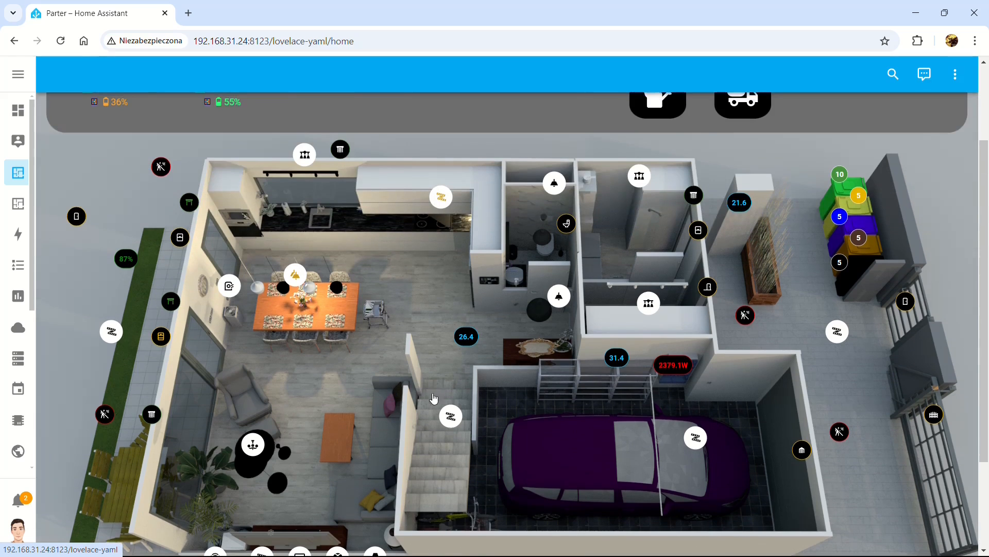
scroll(384, 366, down, 3)
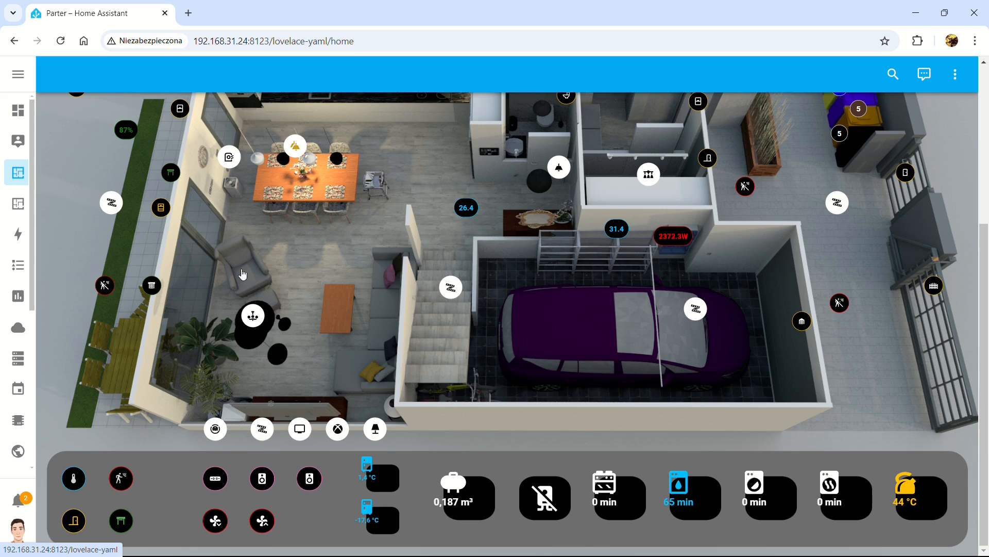
Review the Parter dashboard's overall layout, from the header with people, weather and buttons through the floor-plan chips to the bottom bar
scroll(375, 304, up, 3)
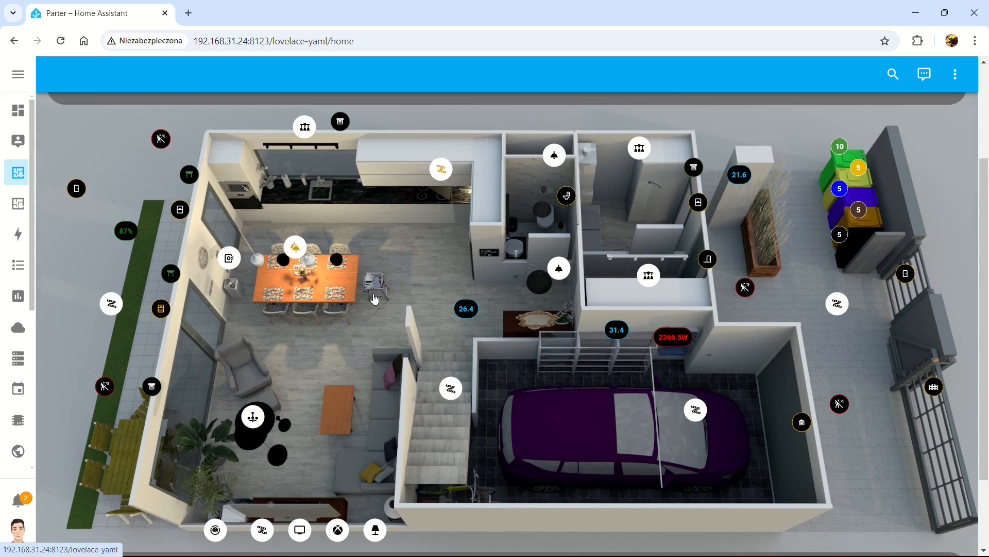
scroll(567, 214, down, 1)
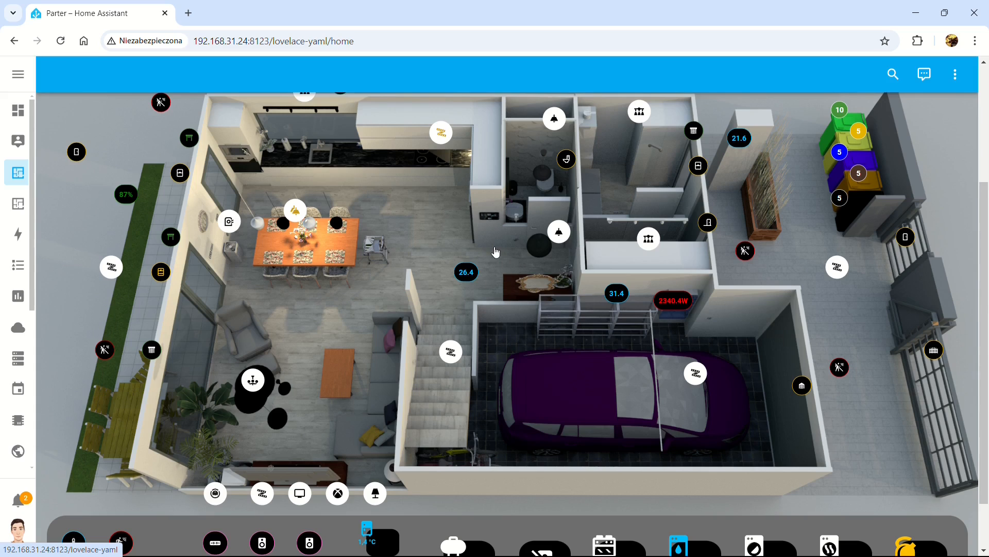
scroll(497, 260, up, 1)
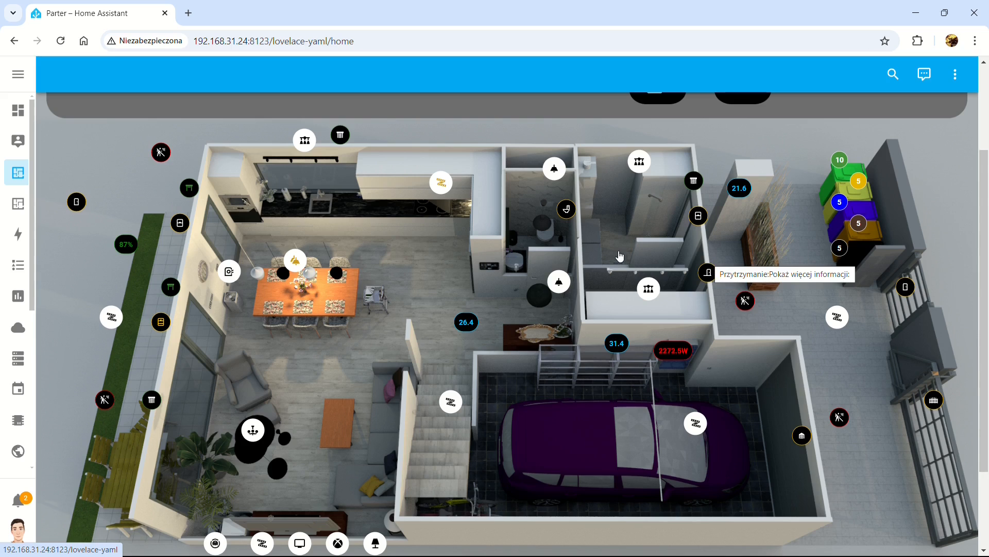
scroll(616, 271, down, 3)
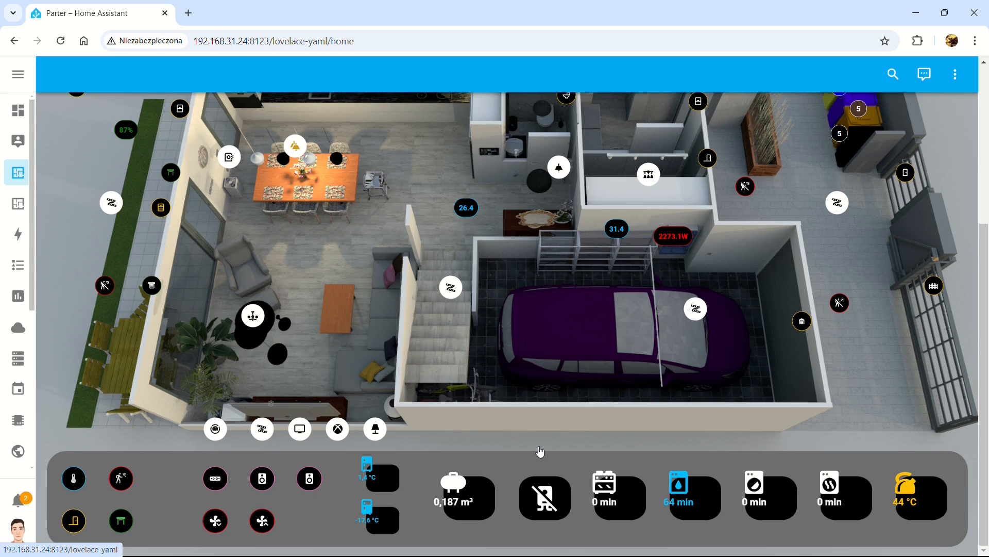
scroll(554, 401, up, 2)
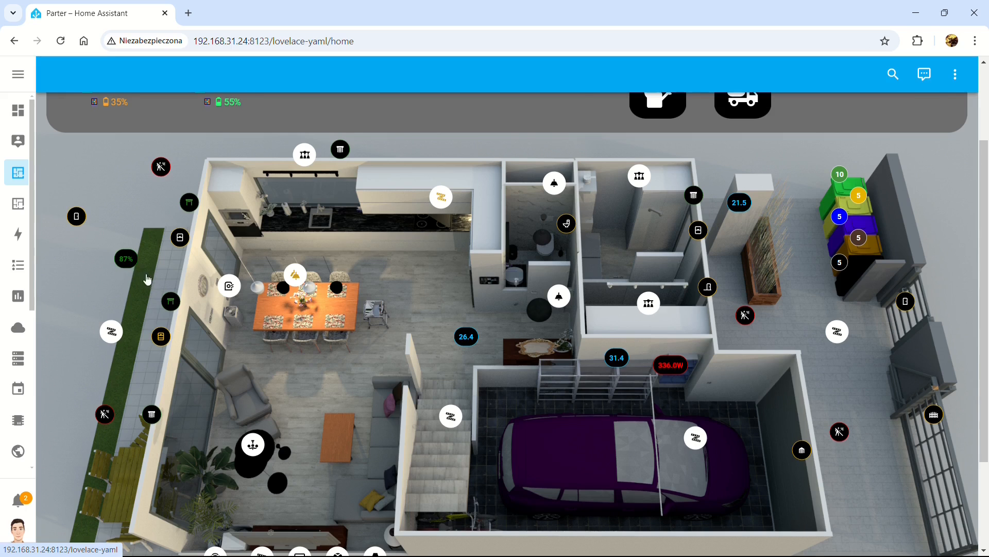
scroll(151, 280, up, 2)
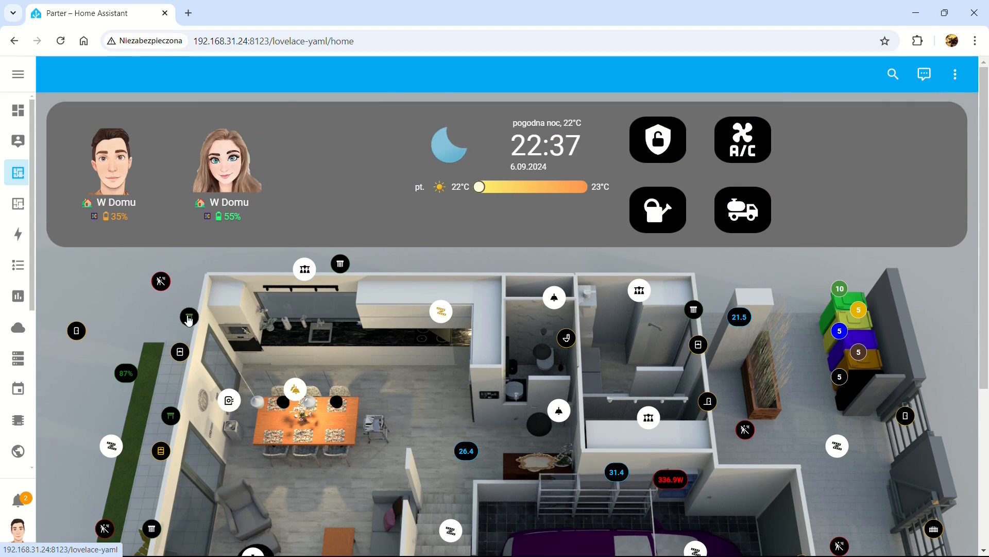
scroll(86, 374, down, 2)
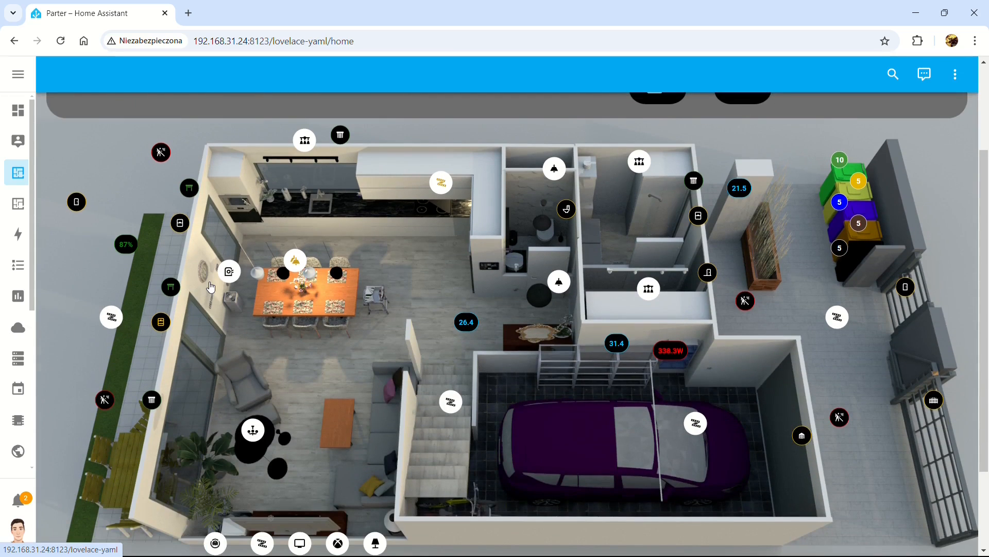
scroll(210, 287, down, 2)
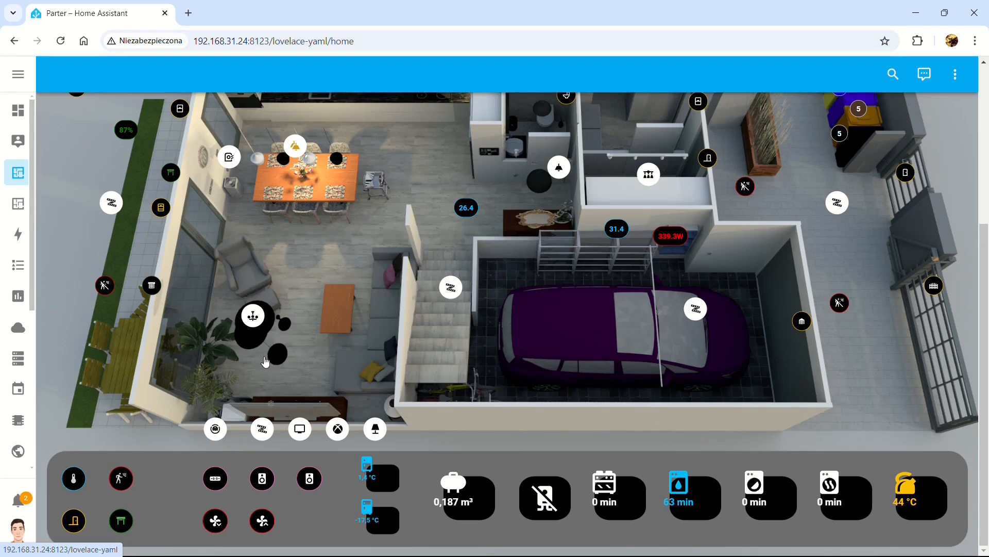
scroll(483, 271, up, 3)
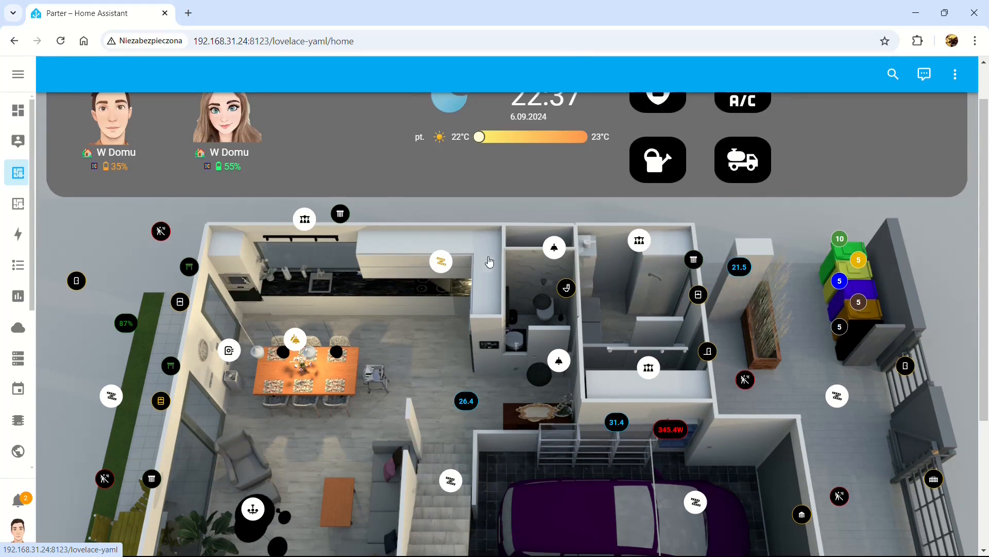
scroll(485, 266, down, 3)
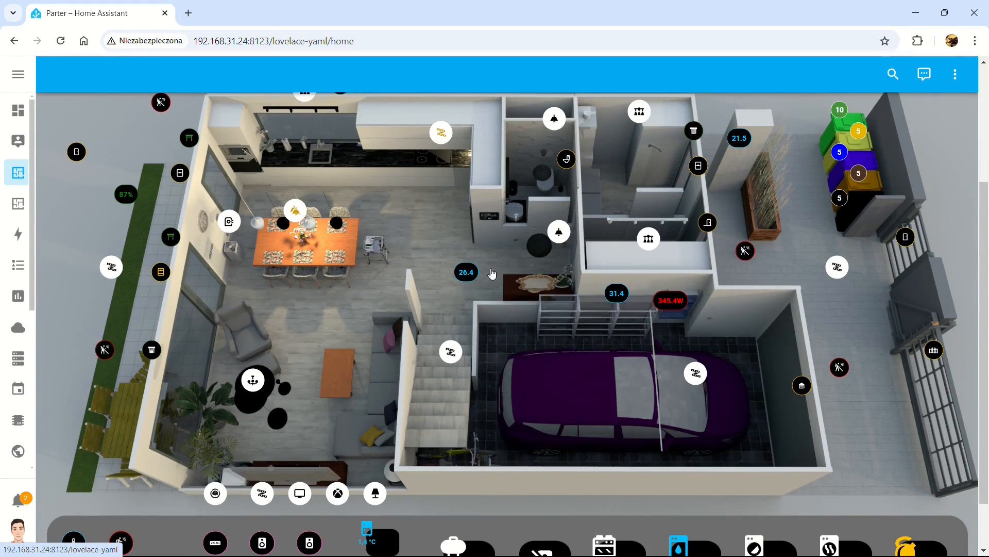